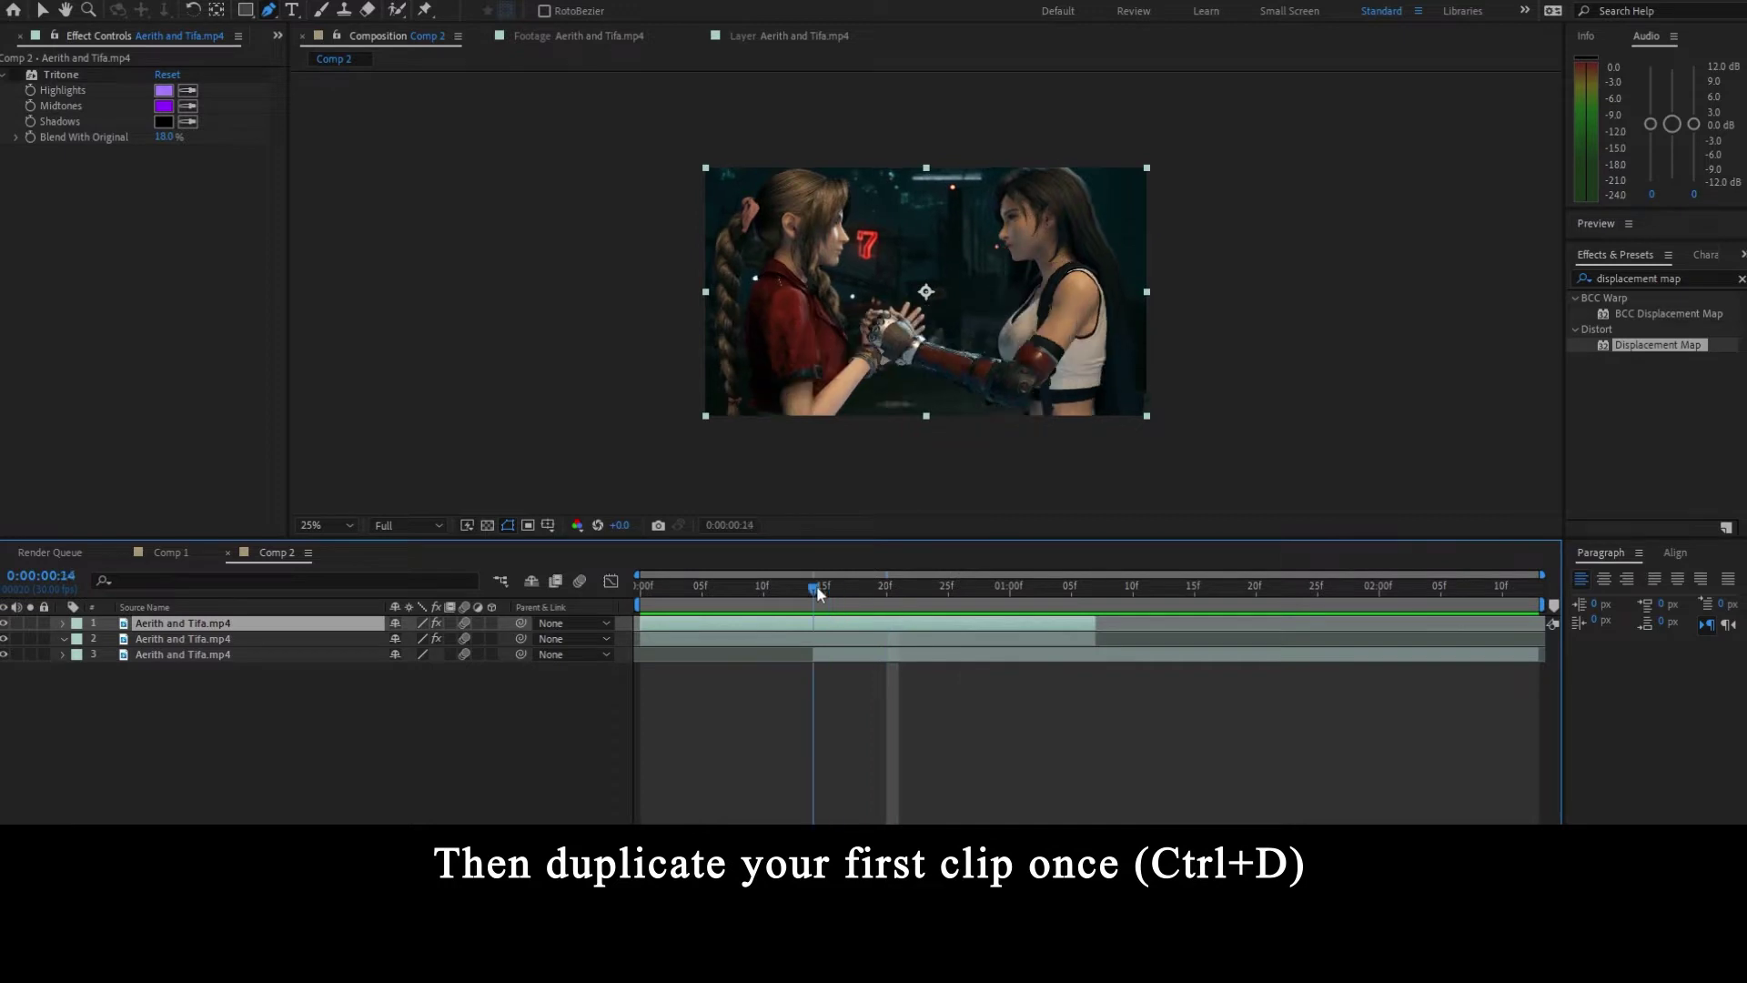
- Draw a closed mask around Tifa's half of the uppermost clip layer, with a spiky zigzag edge down the middle of the frame
left_click(832, 641)
left_click(831, 625)
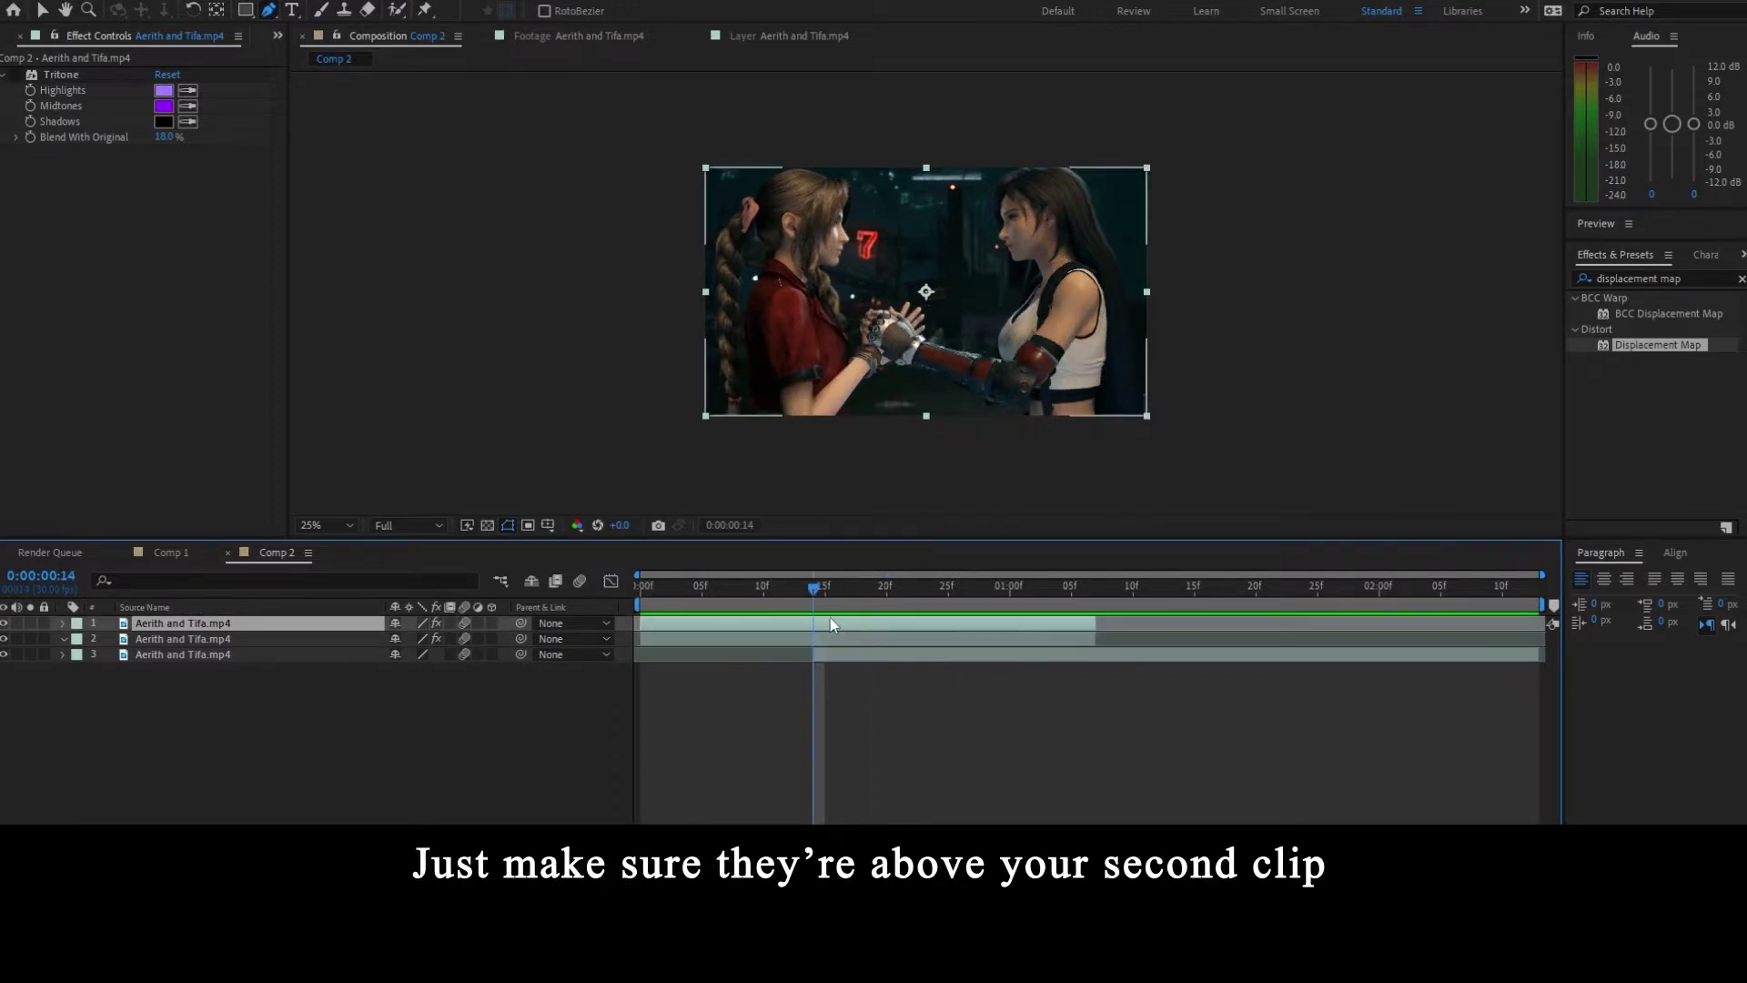
left_click(830, 639)
left_click(831, 626)
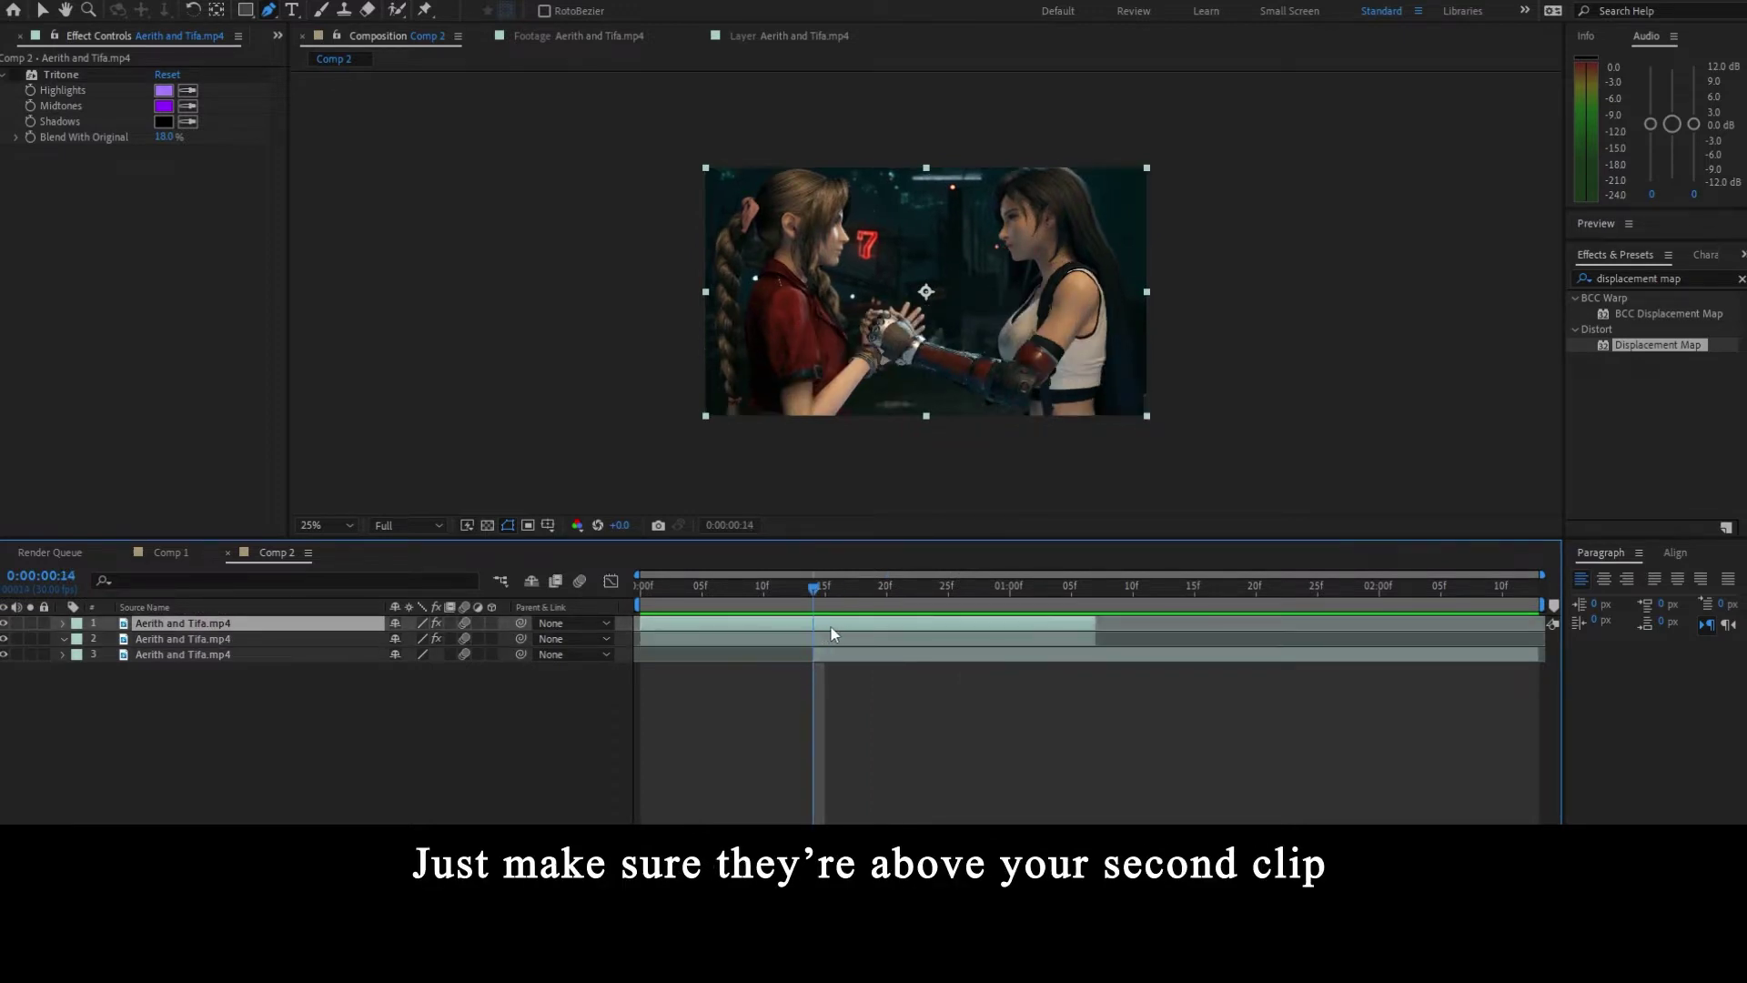
left_click(927, 151)
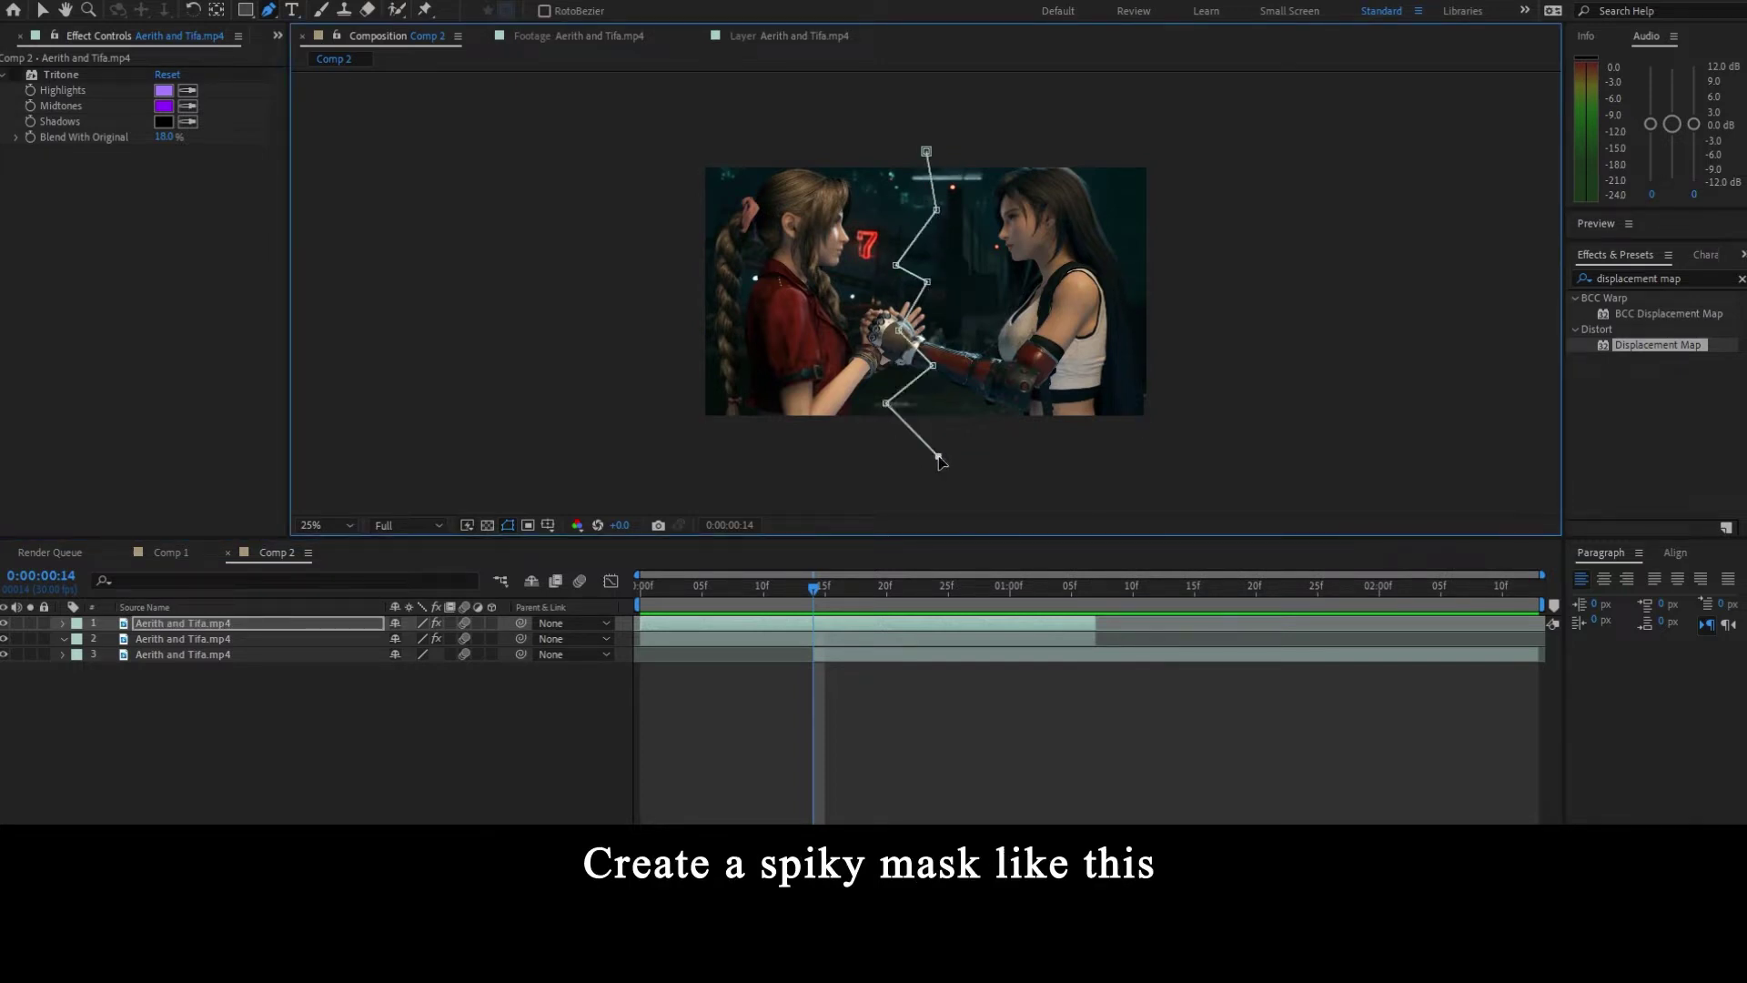
left_click(1224, 456)
left_click(1224, 136)
left_click(926, 151)
- Reshape the mask's zigzag edge by moving its inner points outward for sharper, more irregular spikes
left_click_drag(936, 211, 944, 210)
left_click_drag(896, 265, 891, 257)
mouse_move(935, 181)
left_mouse_down()
mouse_move(903, 180)
mouse_move(949, 210)
left_mouse_up()
left_click_drag(927, 282, 933, 273)
left_click_drag(892, 257, 891, 242)
left_click_drag(932, 365, 937, 365)
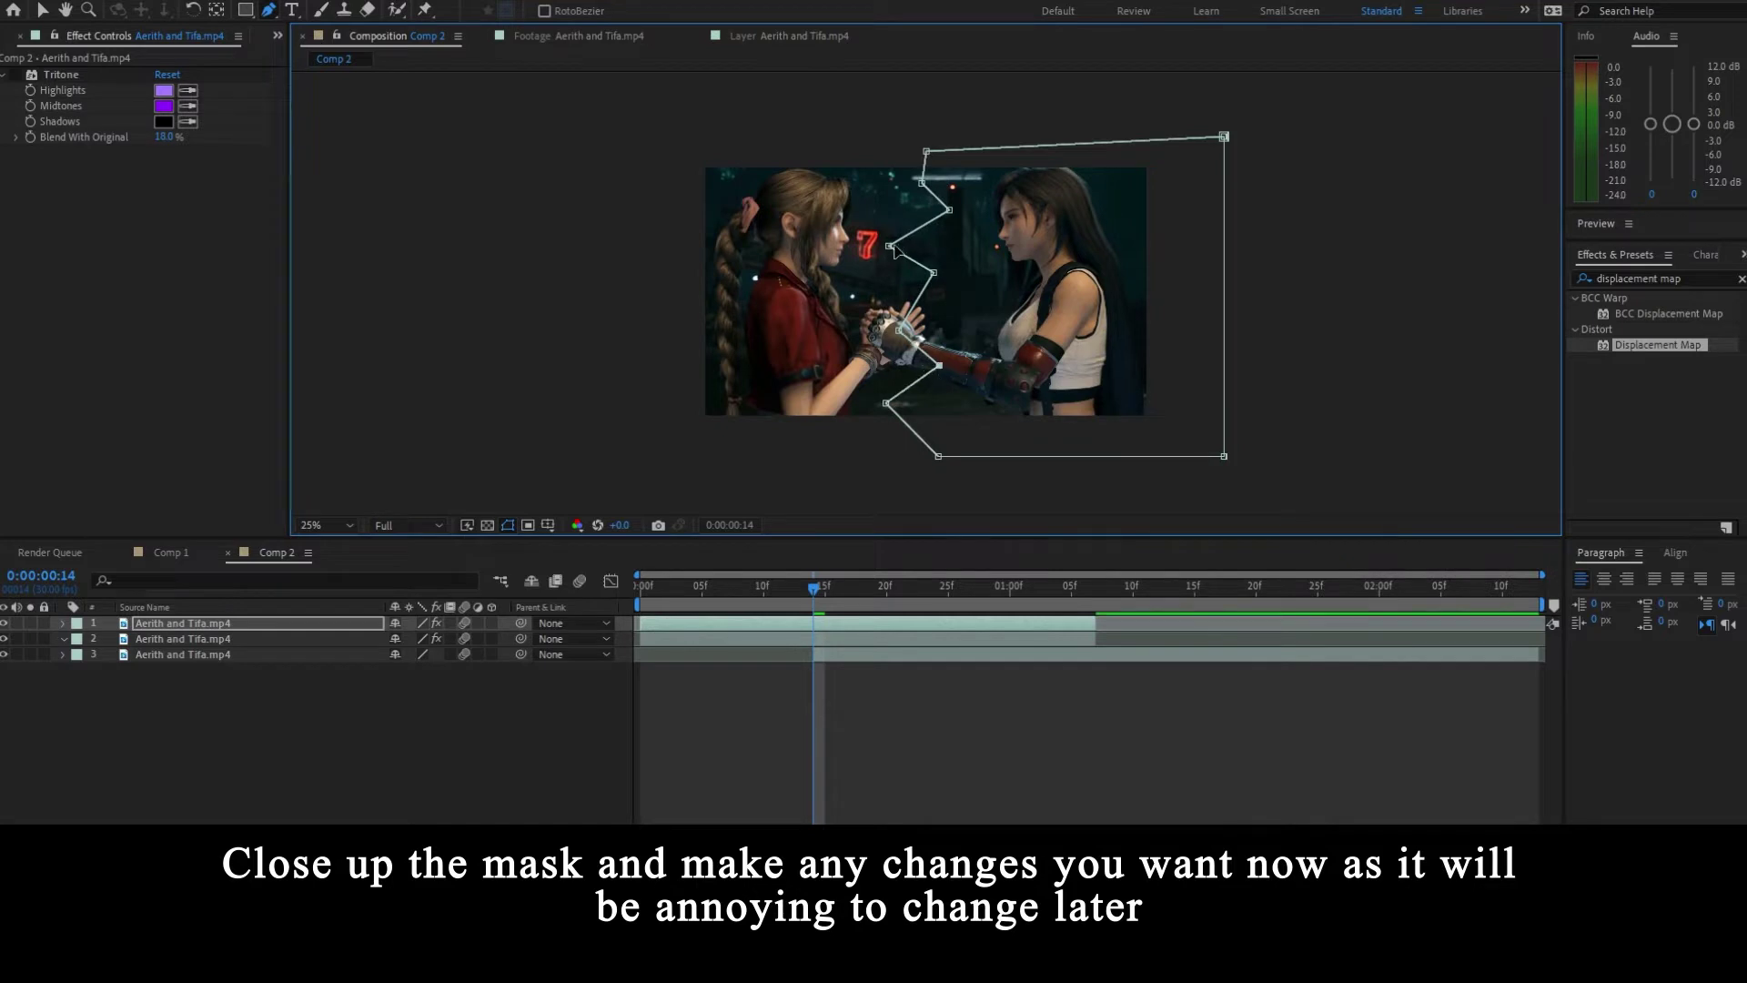
left_click_drag(891, 242, 891, 225)
left_click_drag(936, 366, 945, 364)
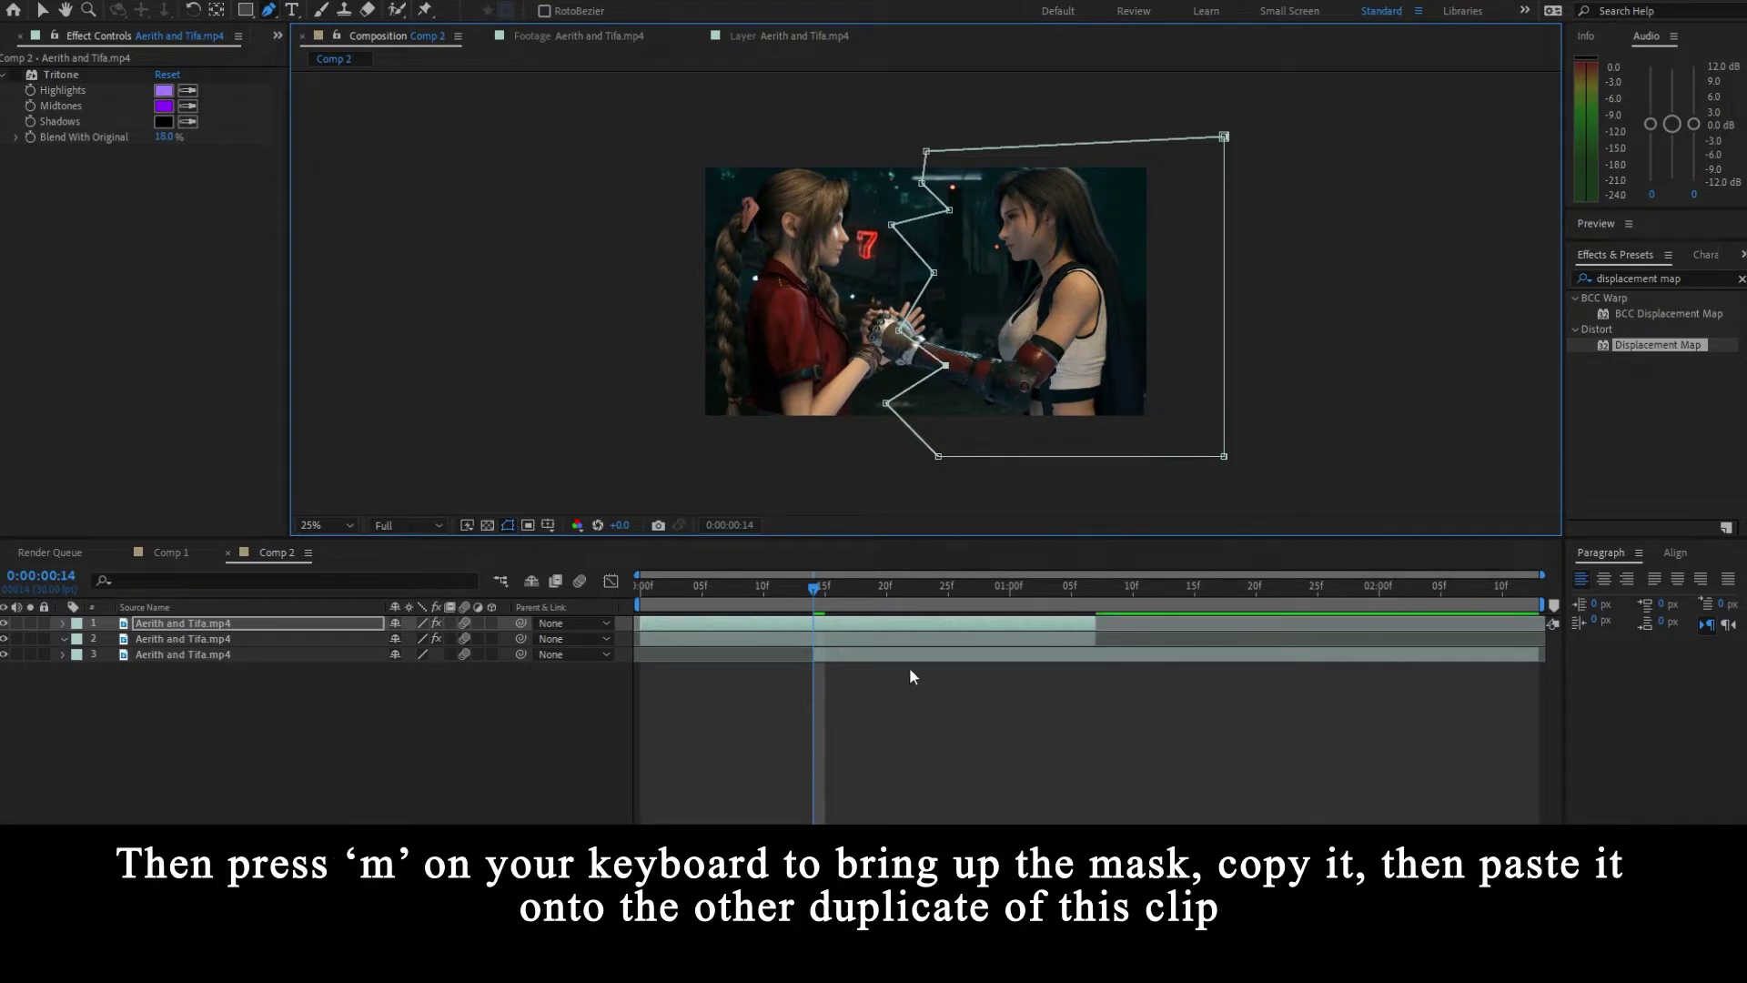
- Copy Mask 1 from the first layer and paste it onto the duplicate clip layer below
left_click(830, 630)
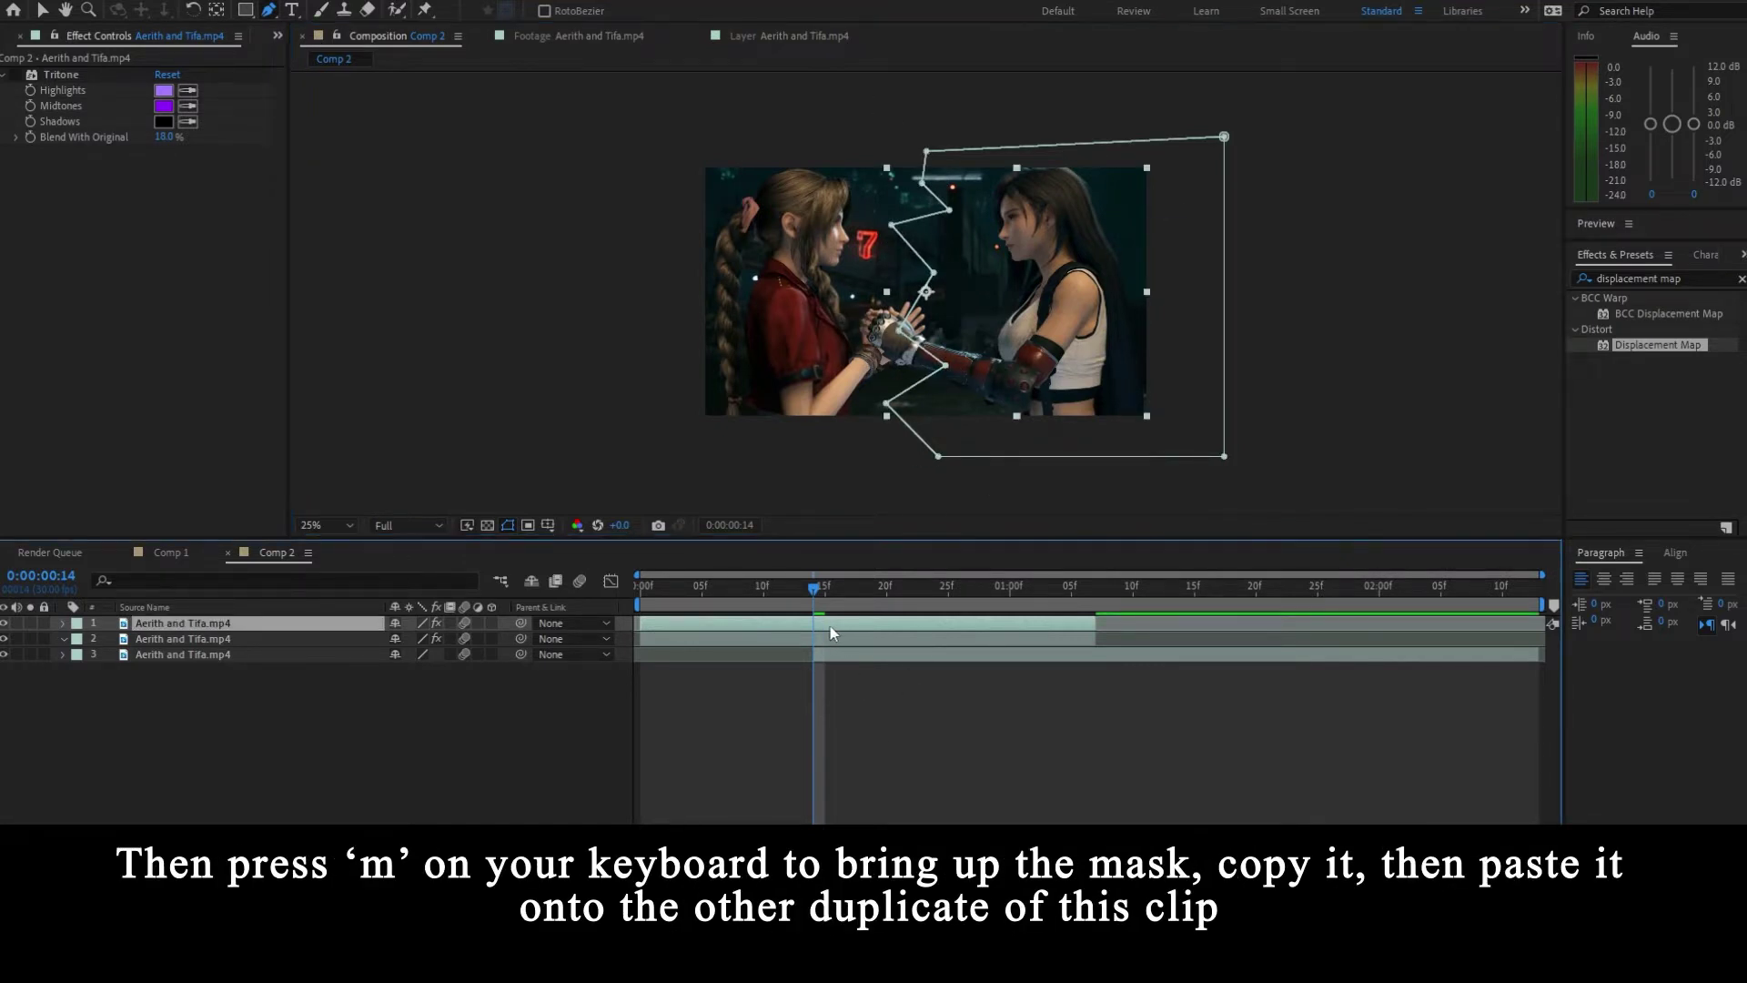
key("m")
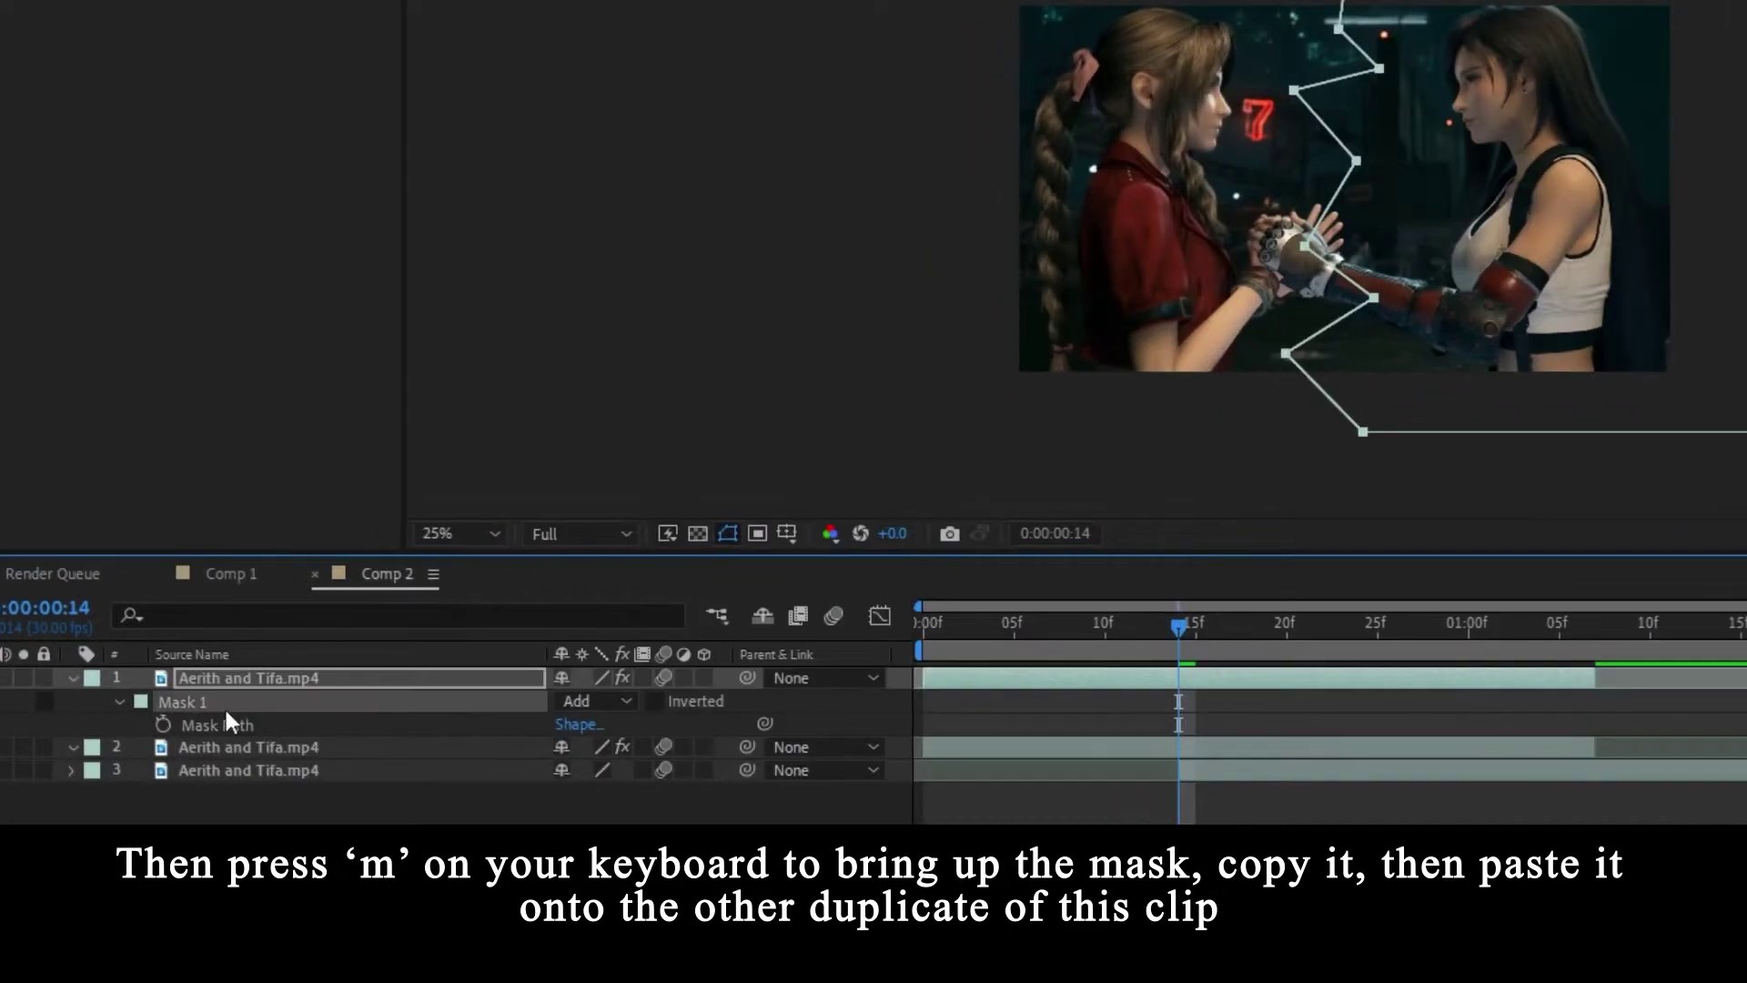
left_click(256, 753)
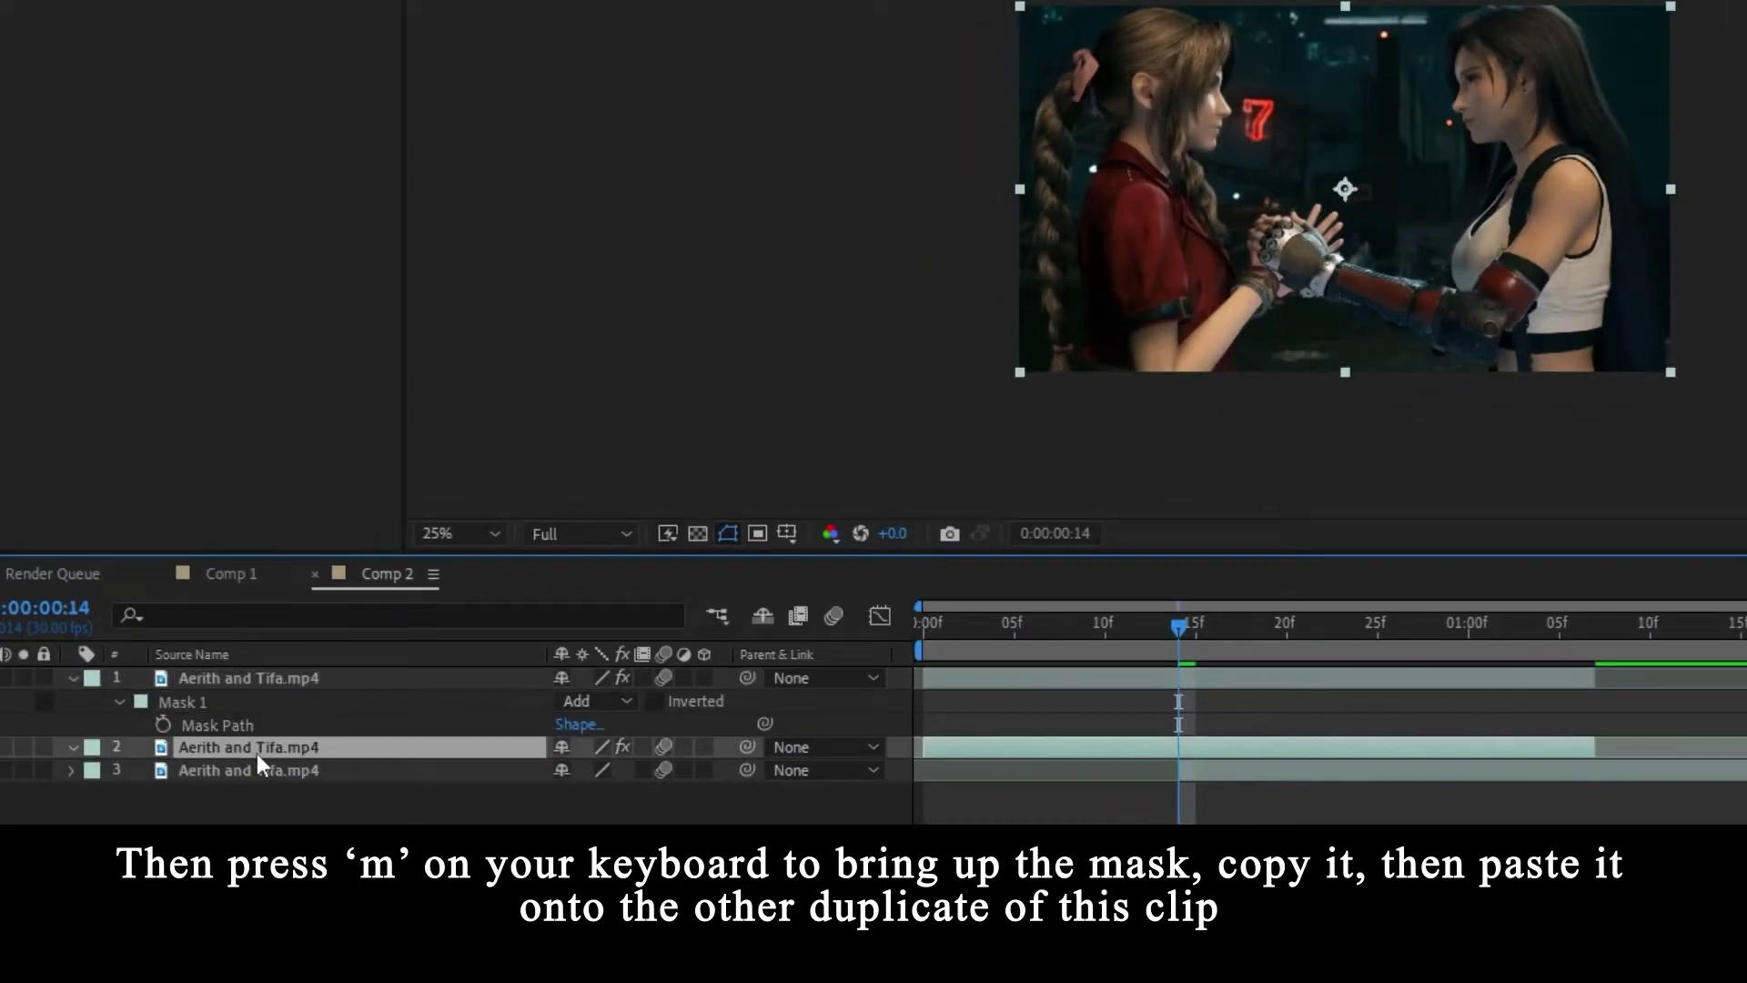
key("ctrl+v")
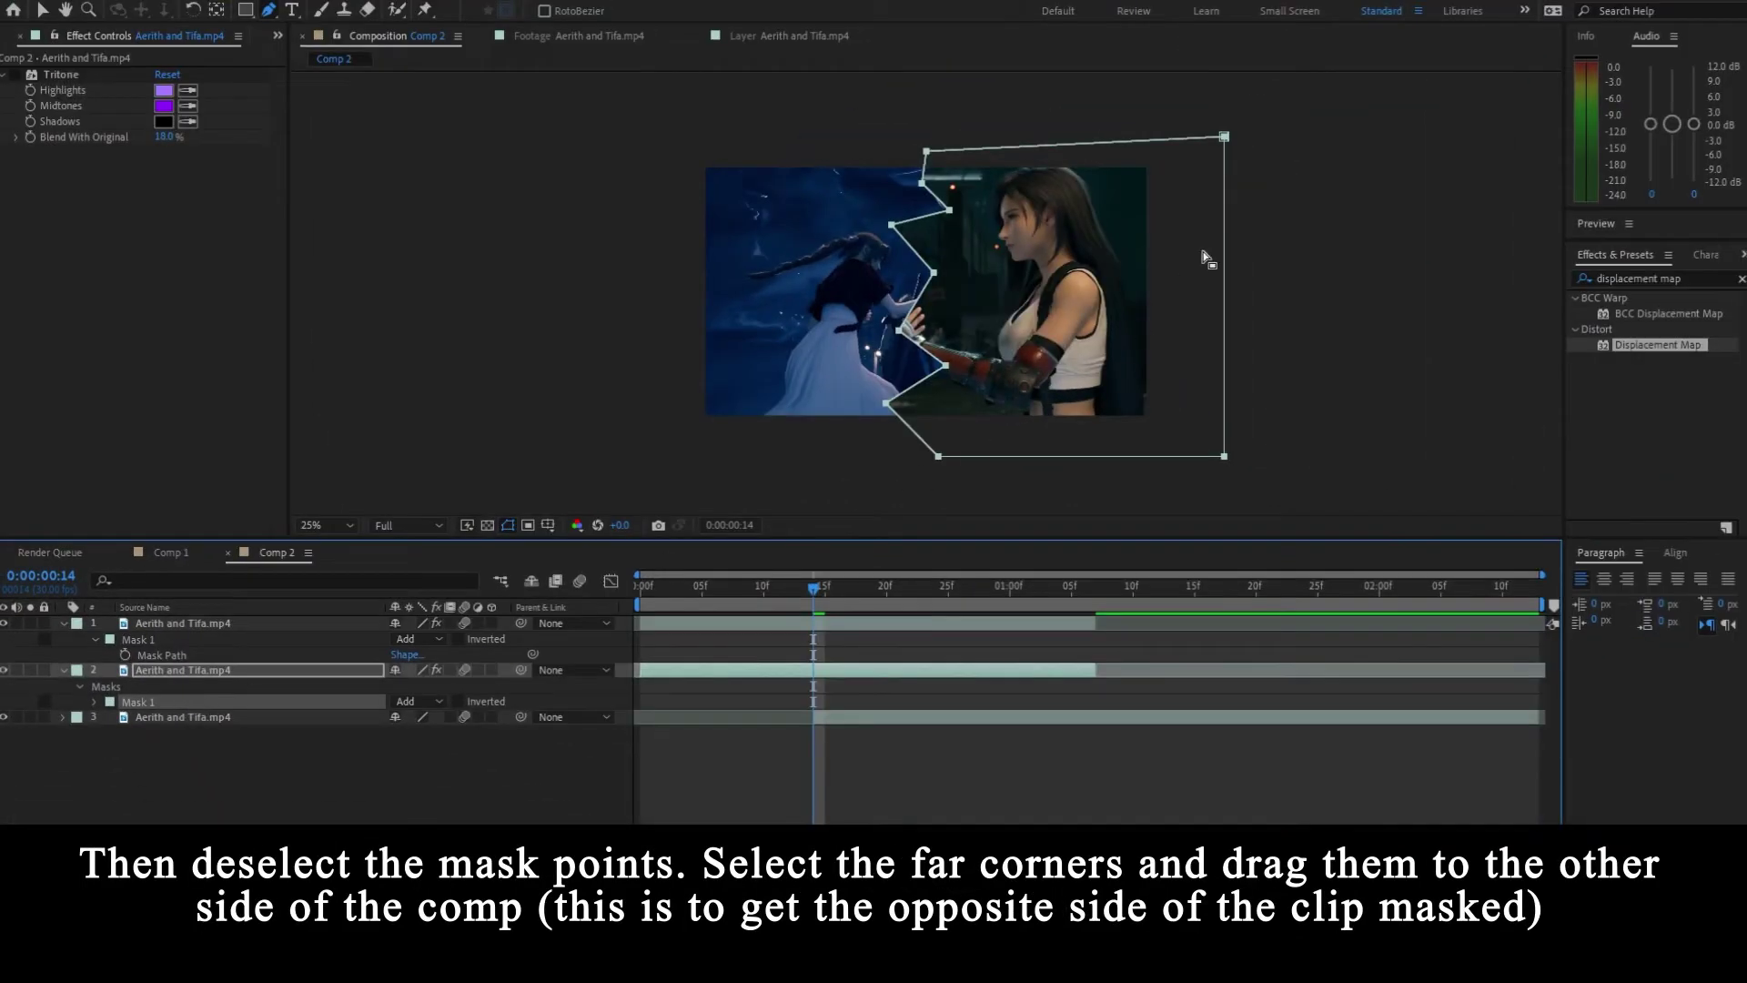
- Move the two far corners of the duplicate layer's mask to the opposite side of the comp, enclosing Aerith's half
left_click_drag(1200, 137, 755, 137)
key("ctrl+z")
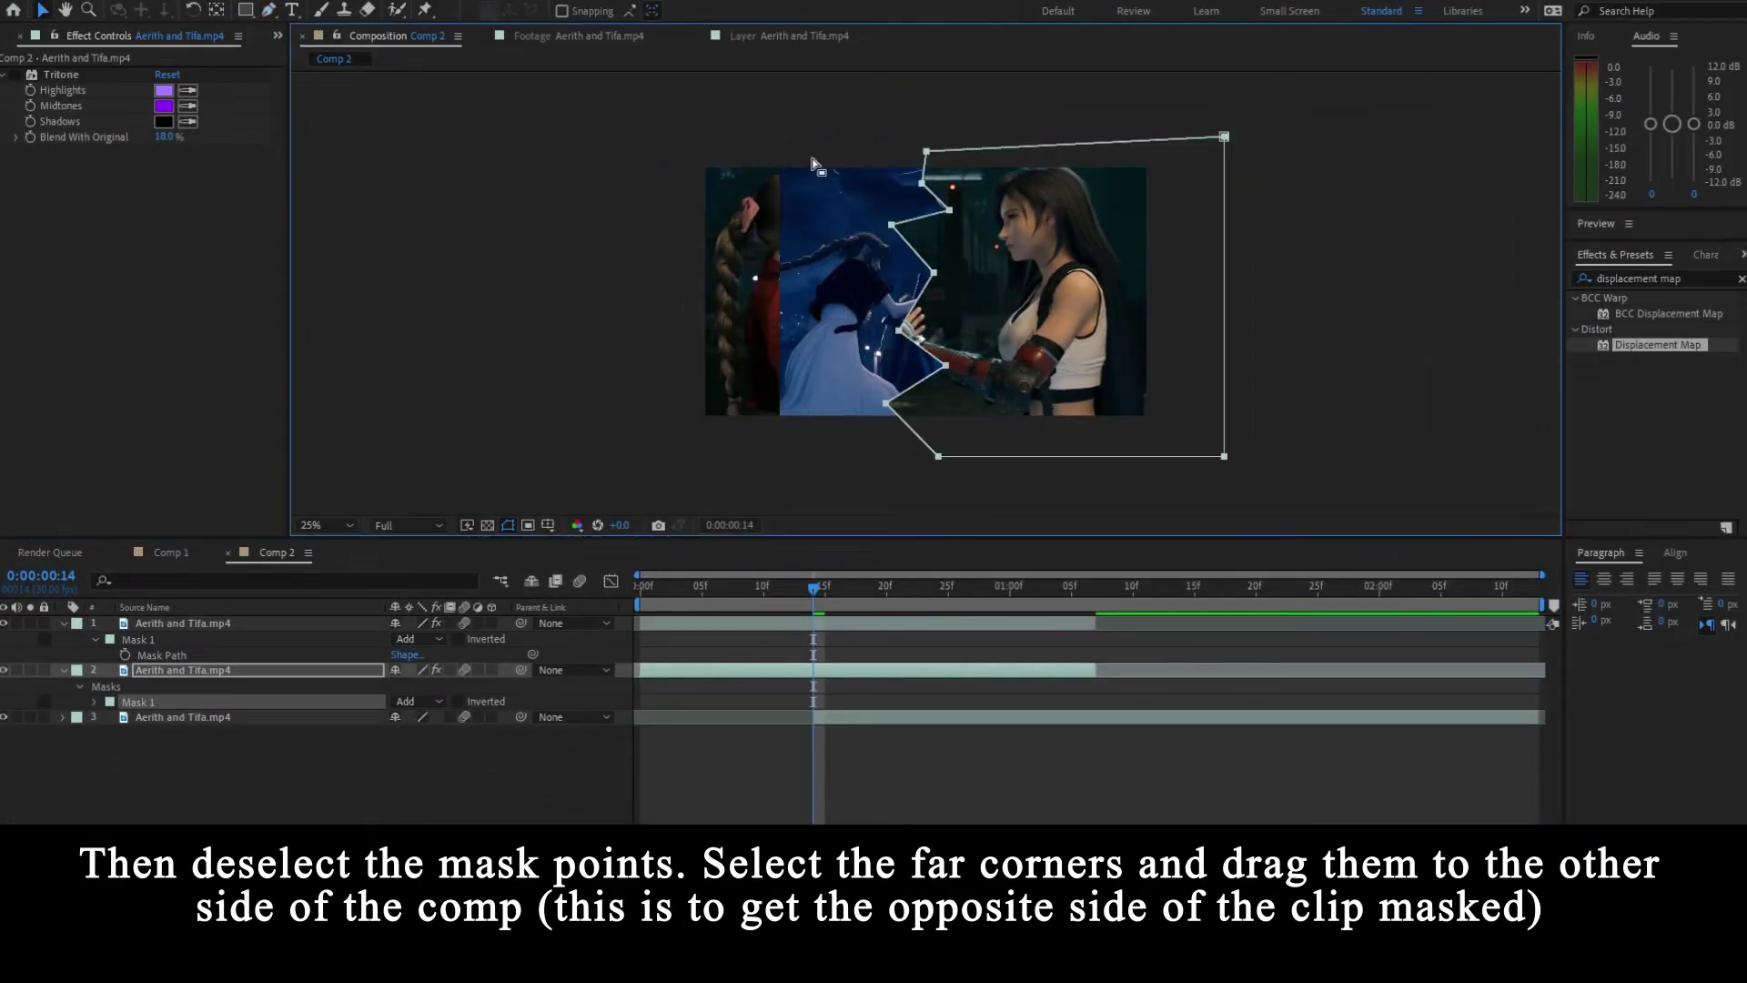
left_click(1206, 403)
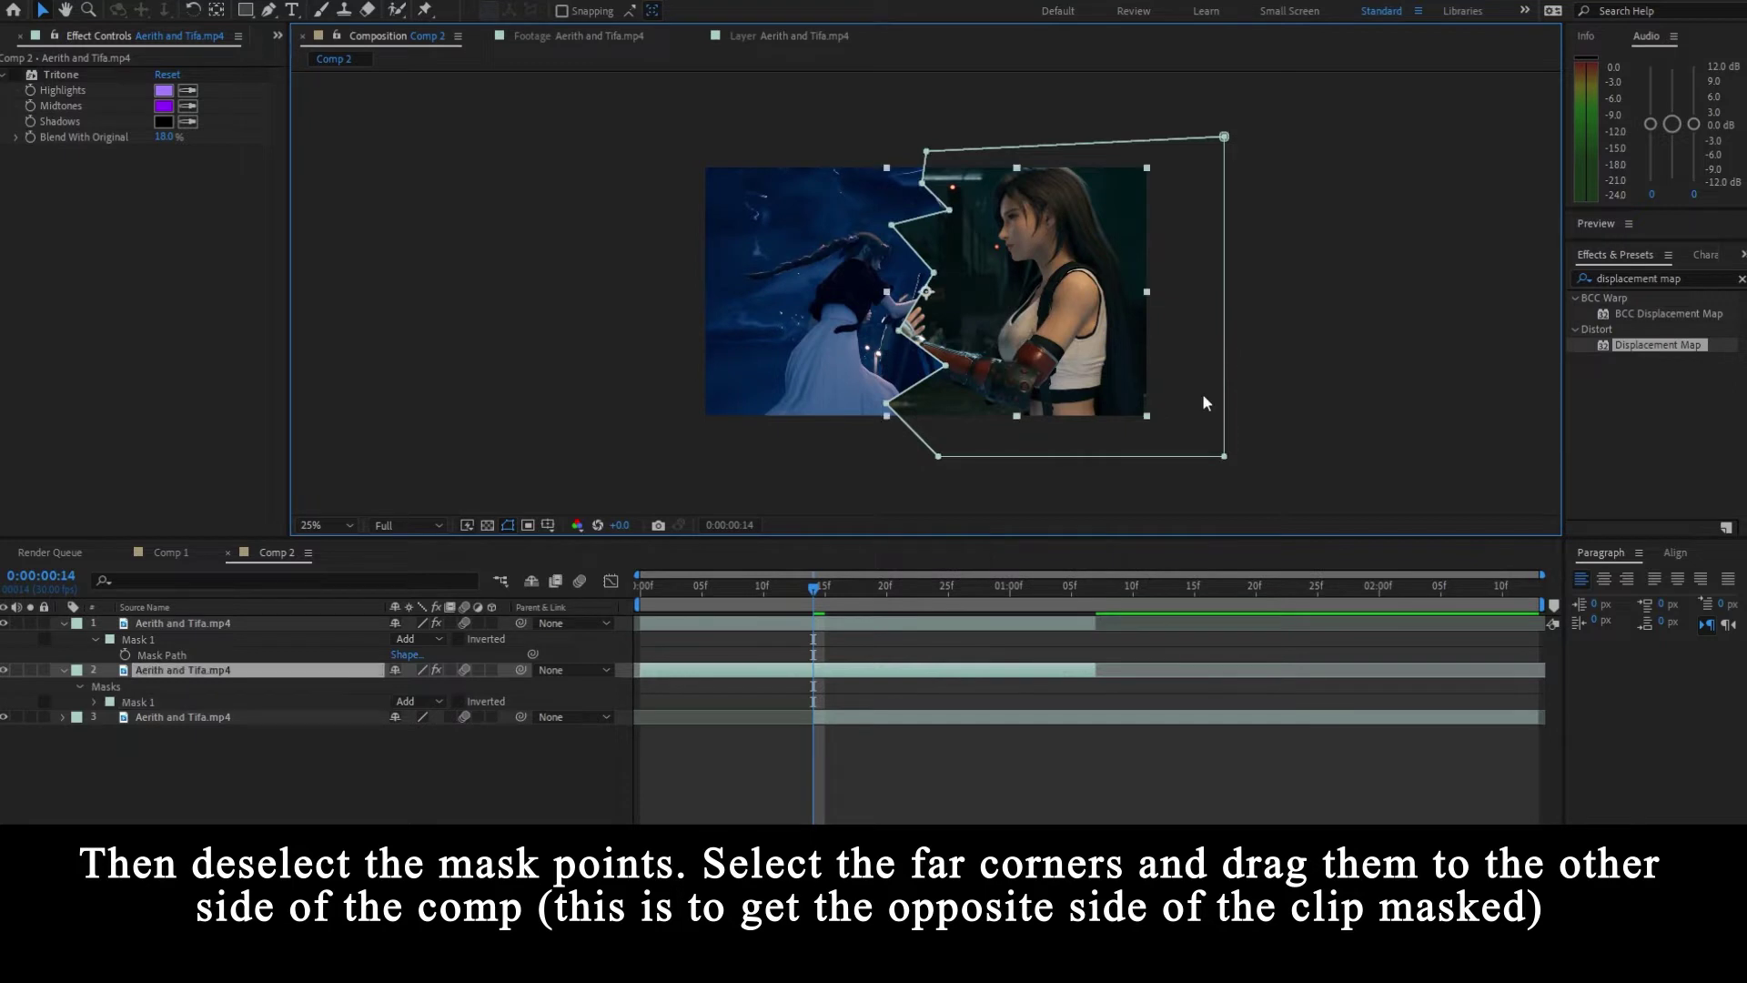
left_click(1225, 137)
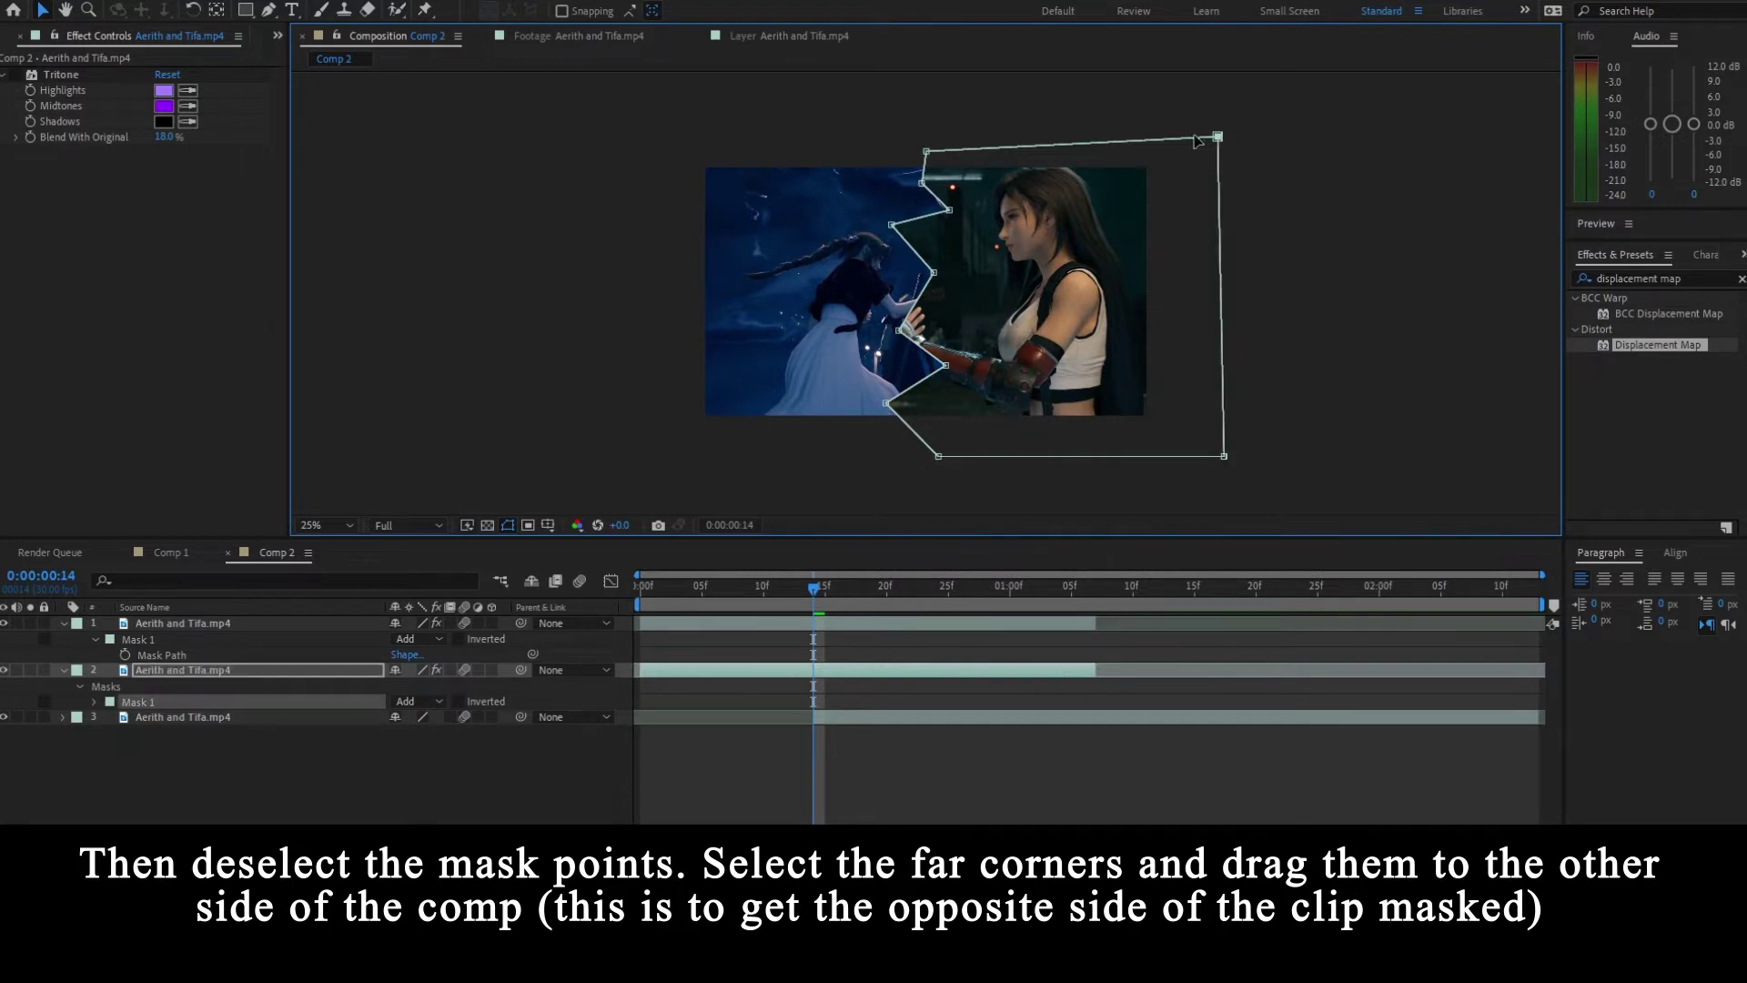
left_click_drag(1225, 137, 421, 179)
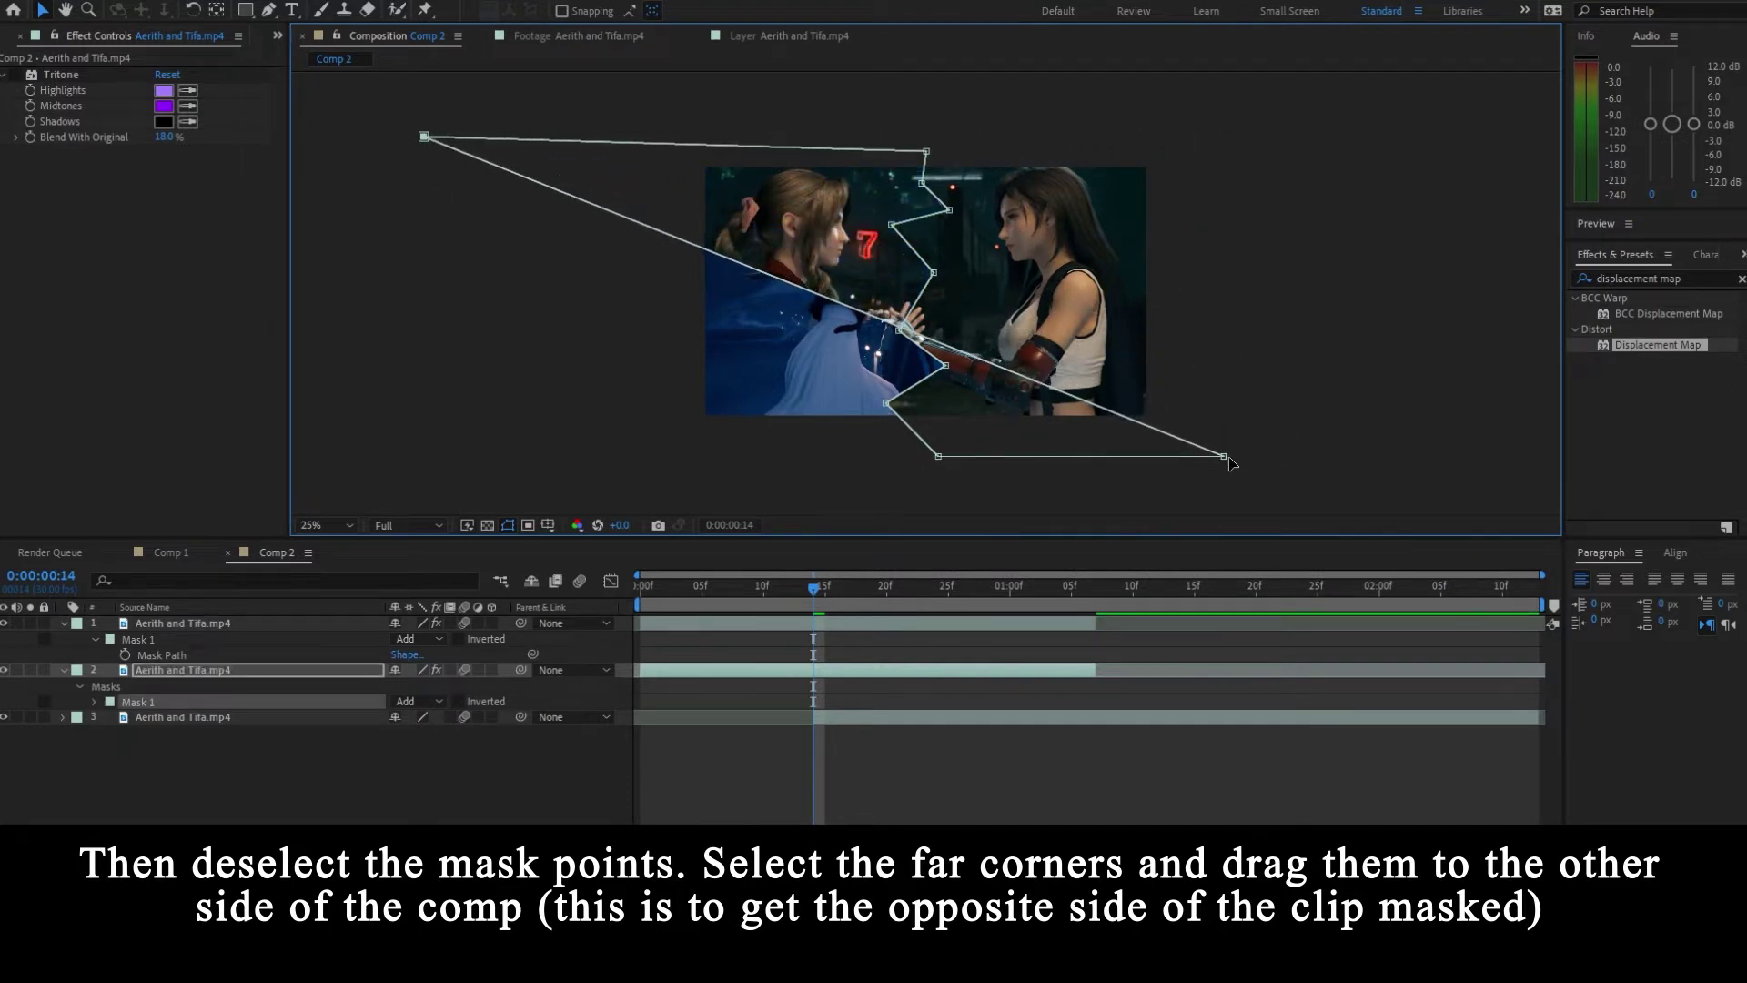
left_click_drag(1224, 457, 536, 478)
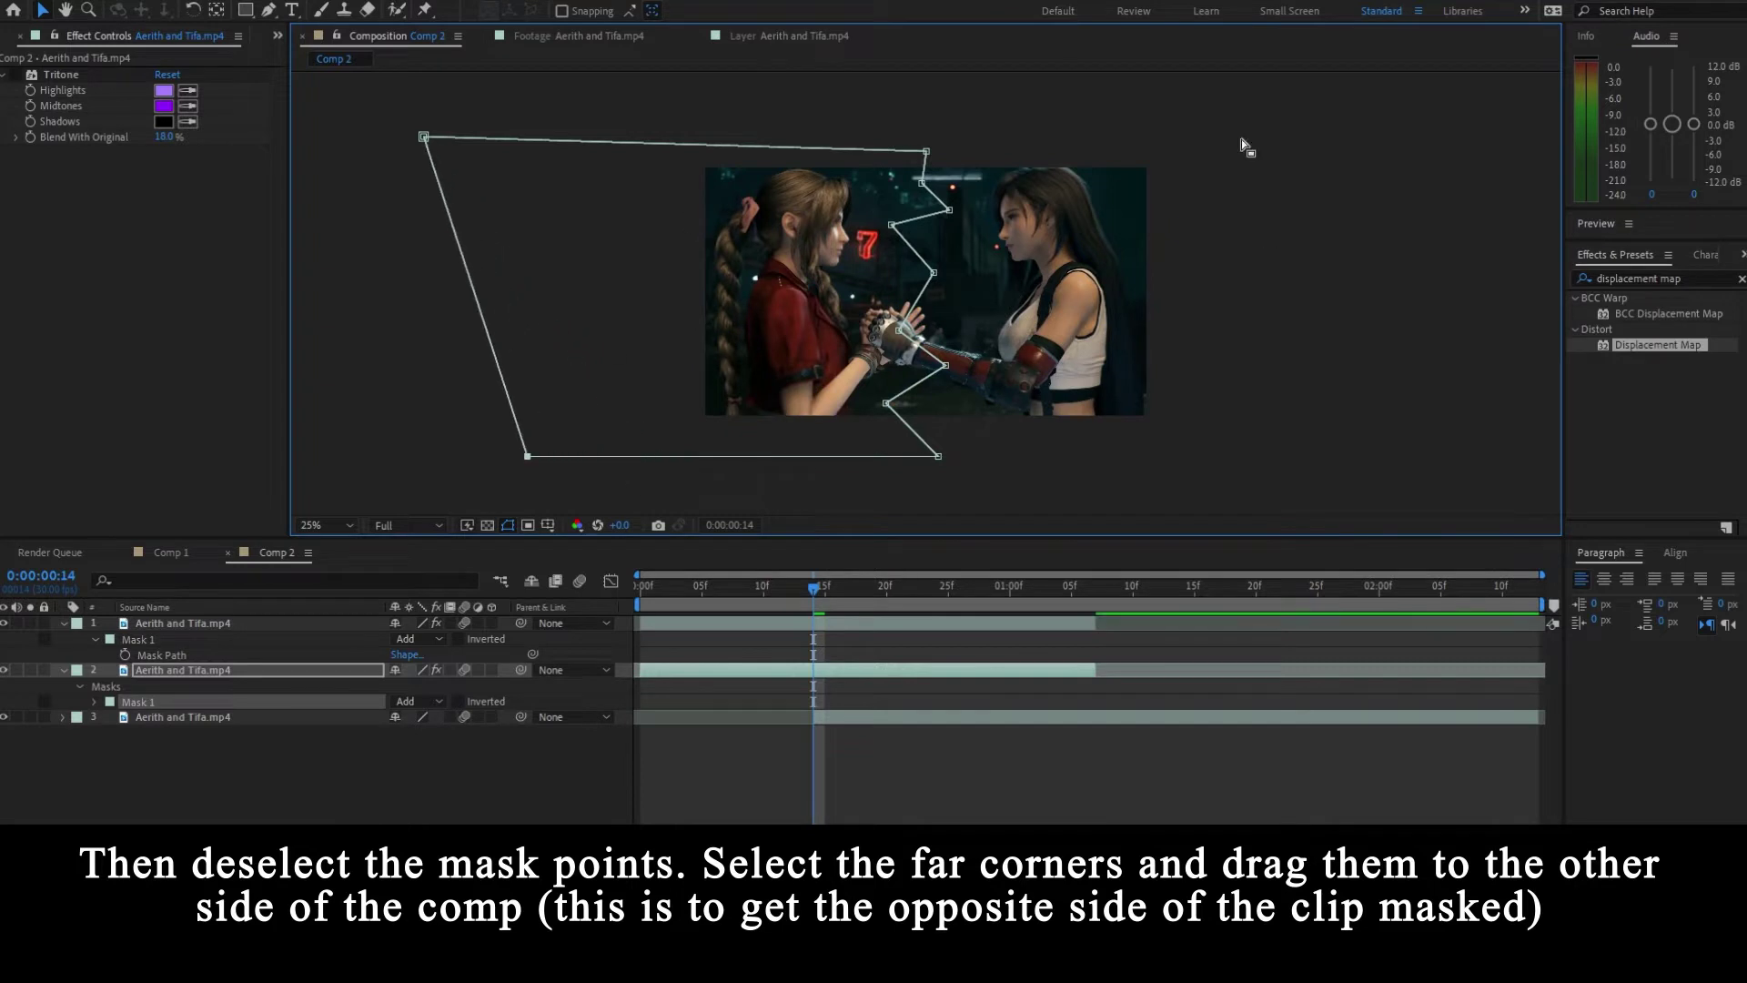
- Toggle the visibility of the two masked layers one after the other to check how each half is cut
left_click(729, 677)
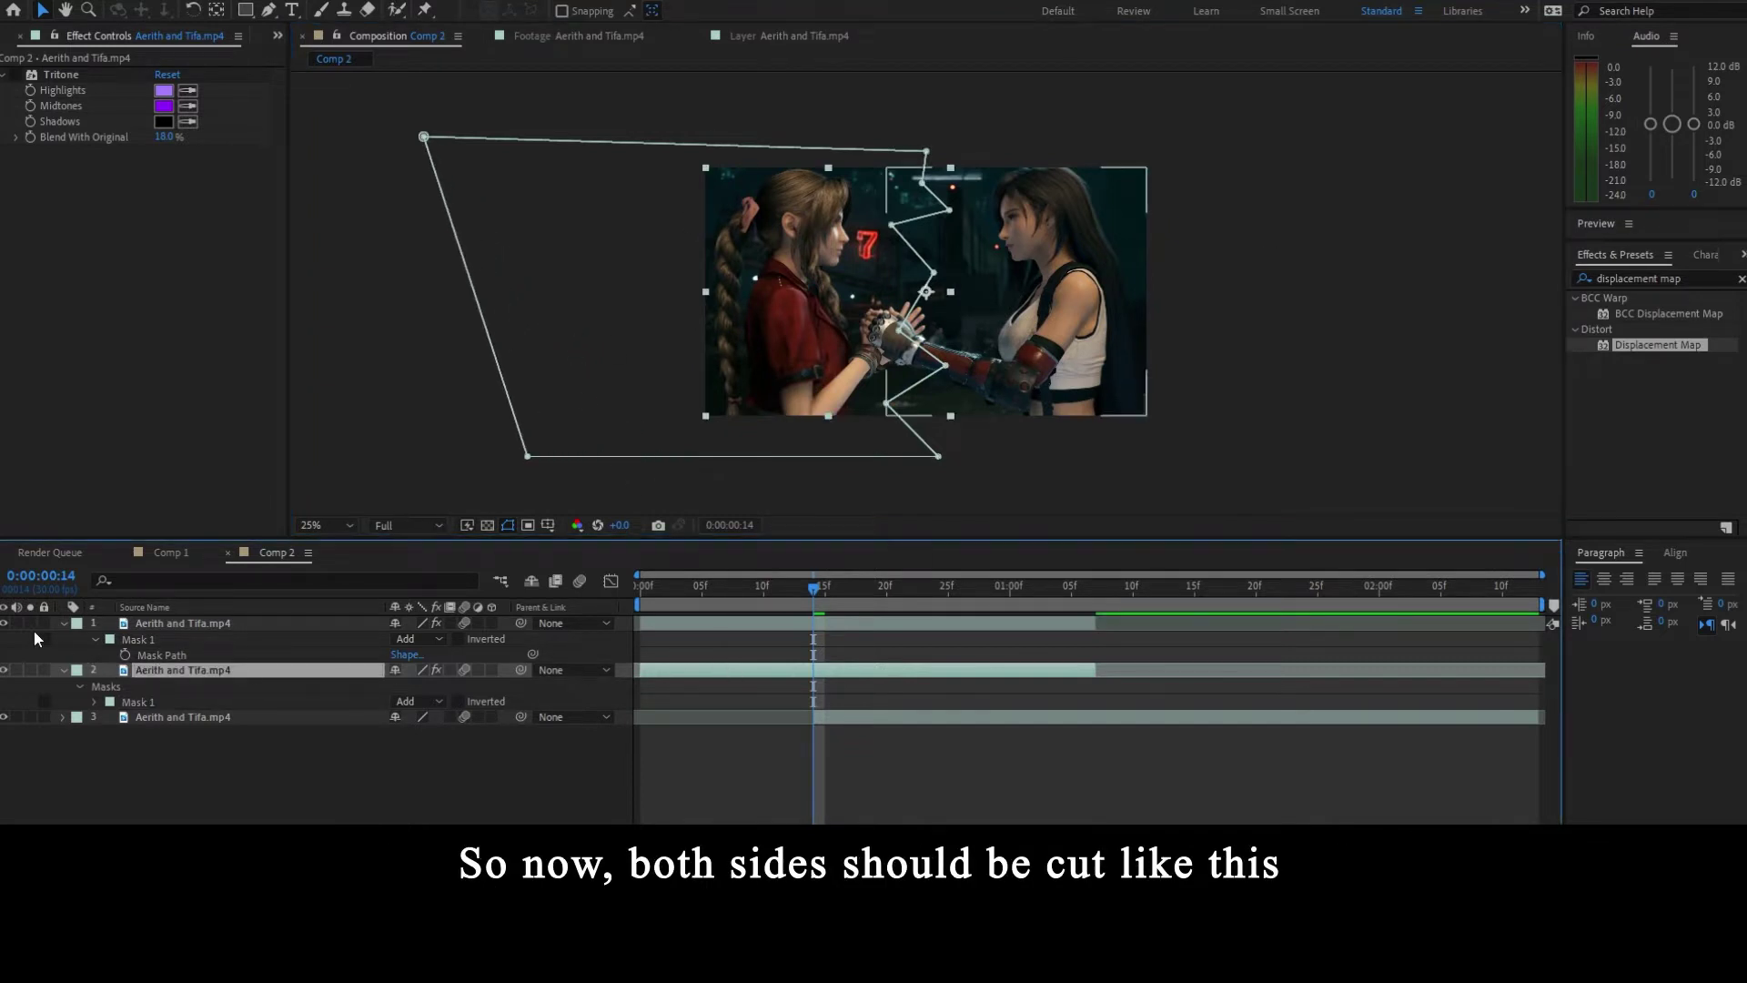
left_click(3, 624)
left_click(3, 624)
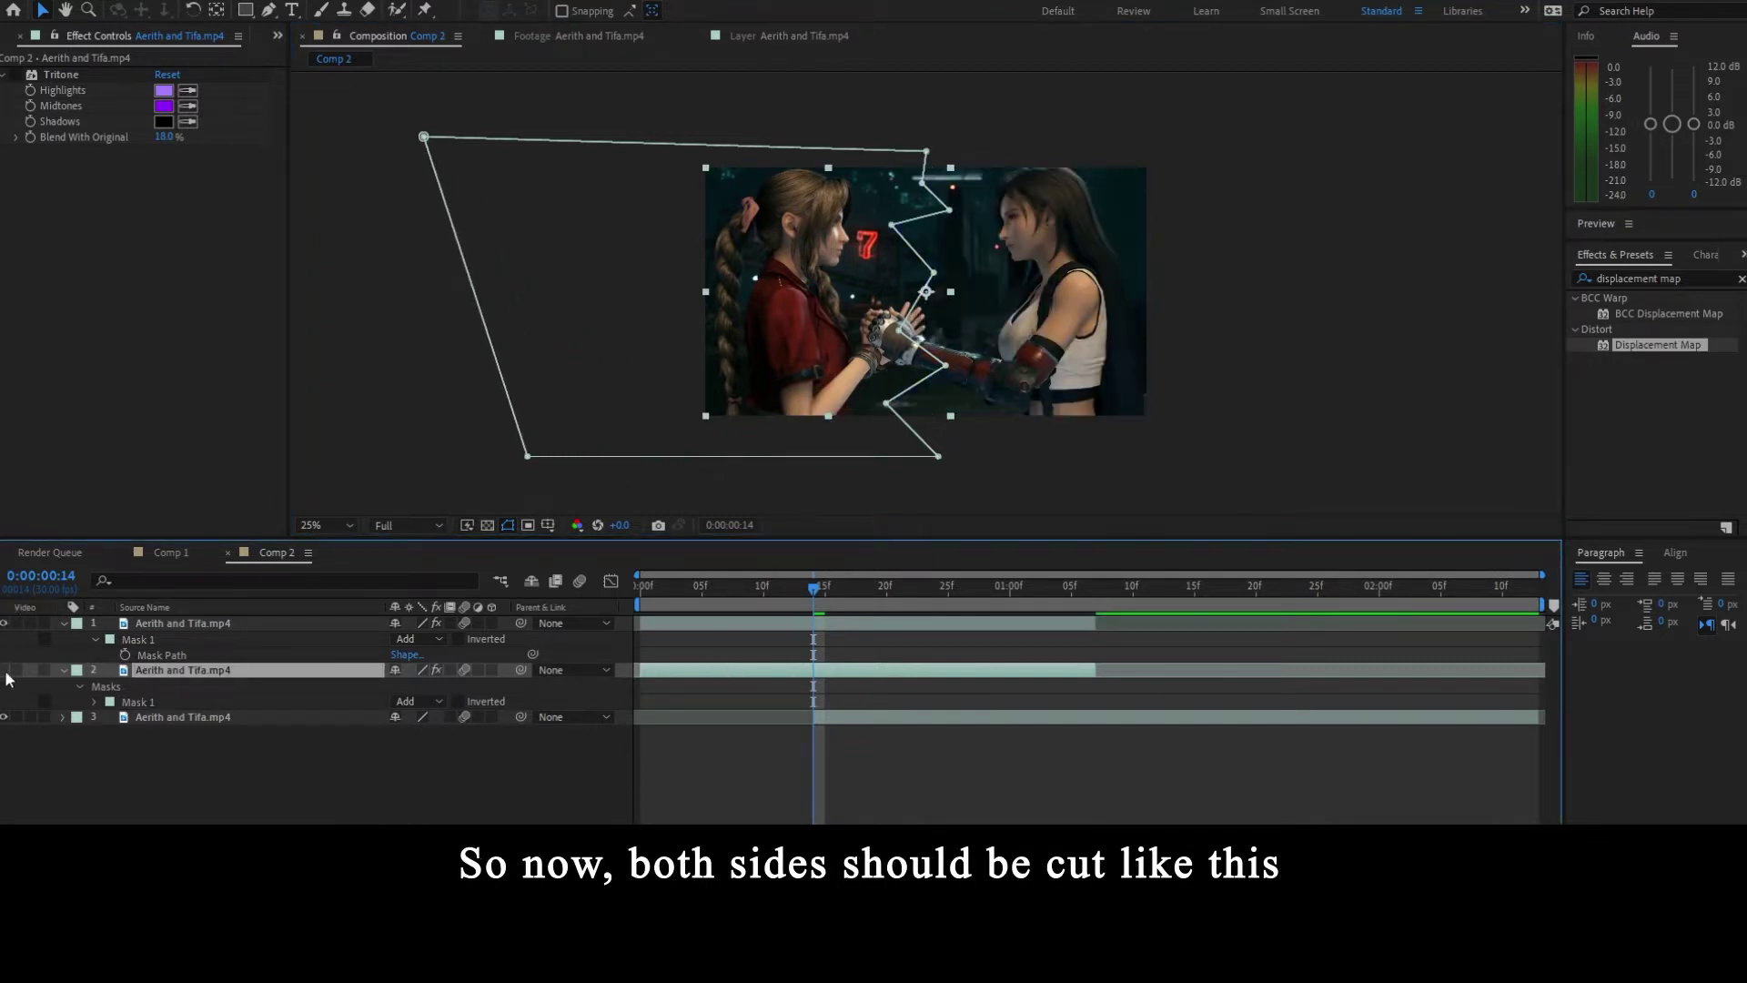
left_click(4, 671)
left_click(4, 671)
- Rename the first layer Tifa and the second layer Aerith to match their masked halves
left_click(218, 624)
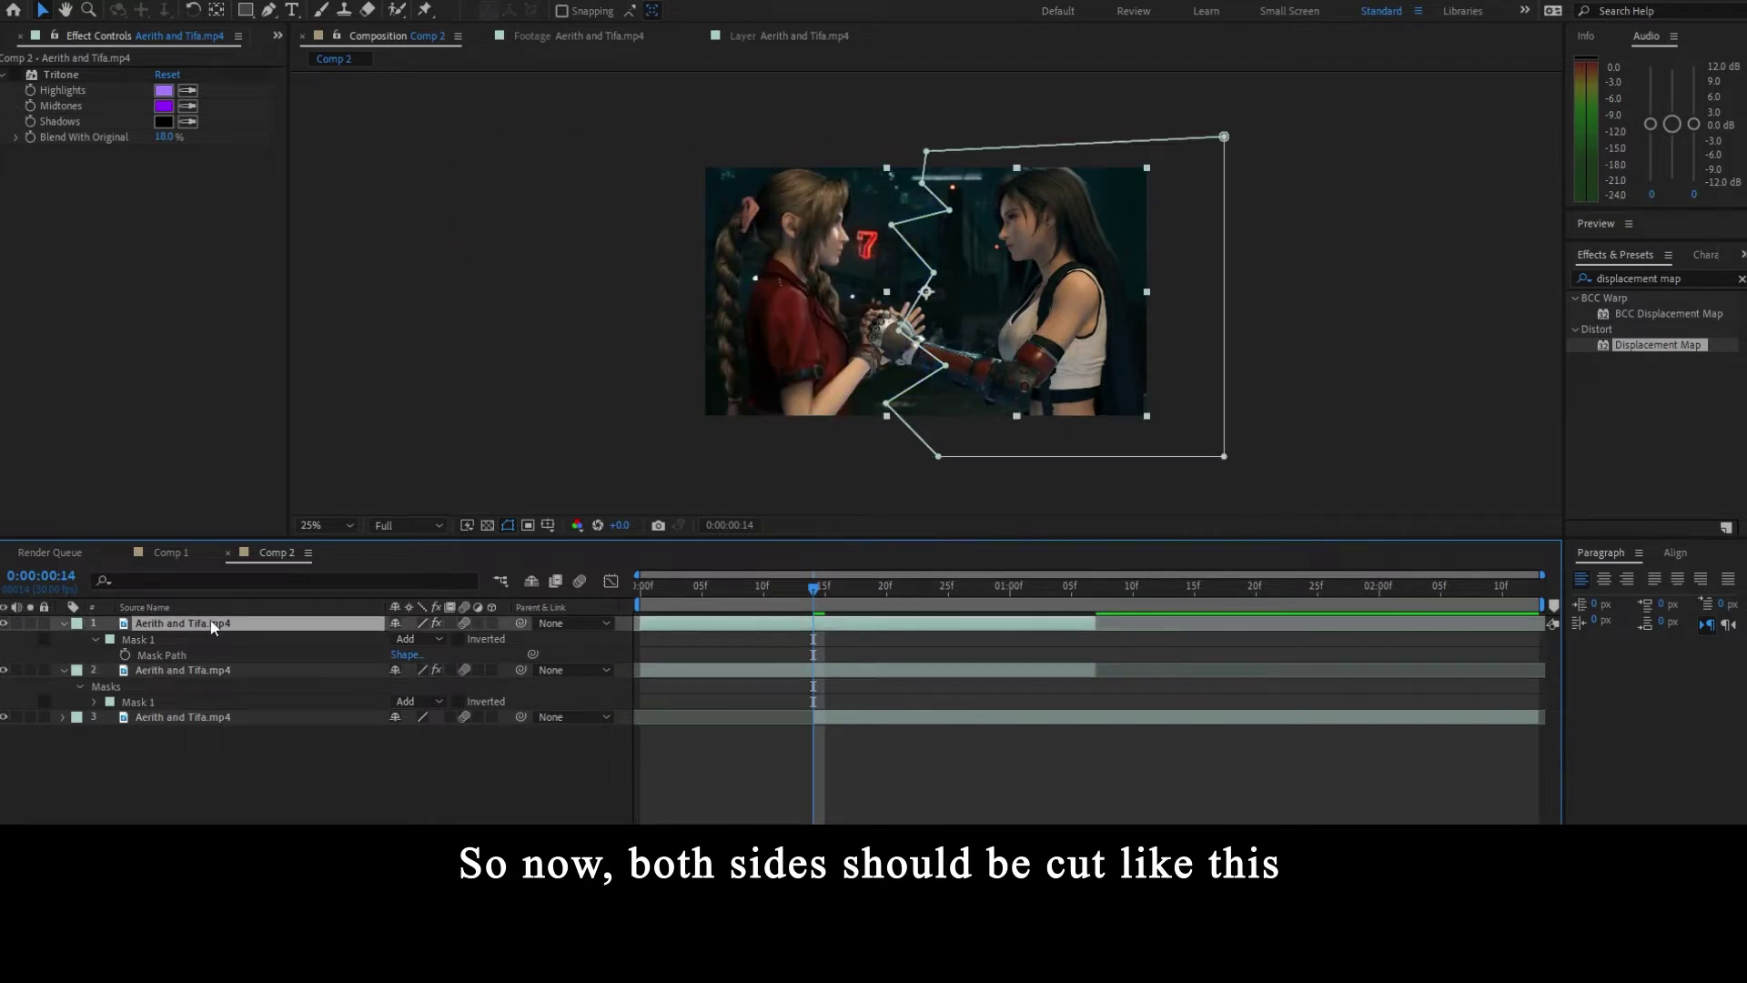
key("Return")
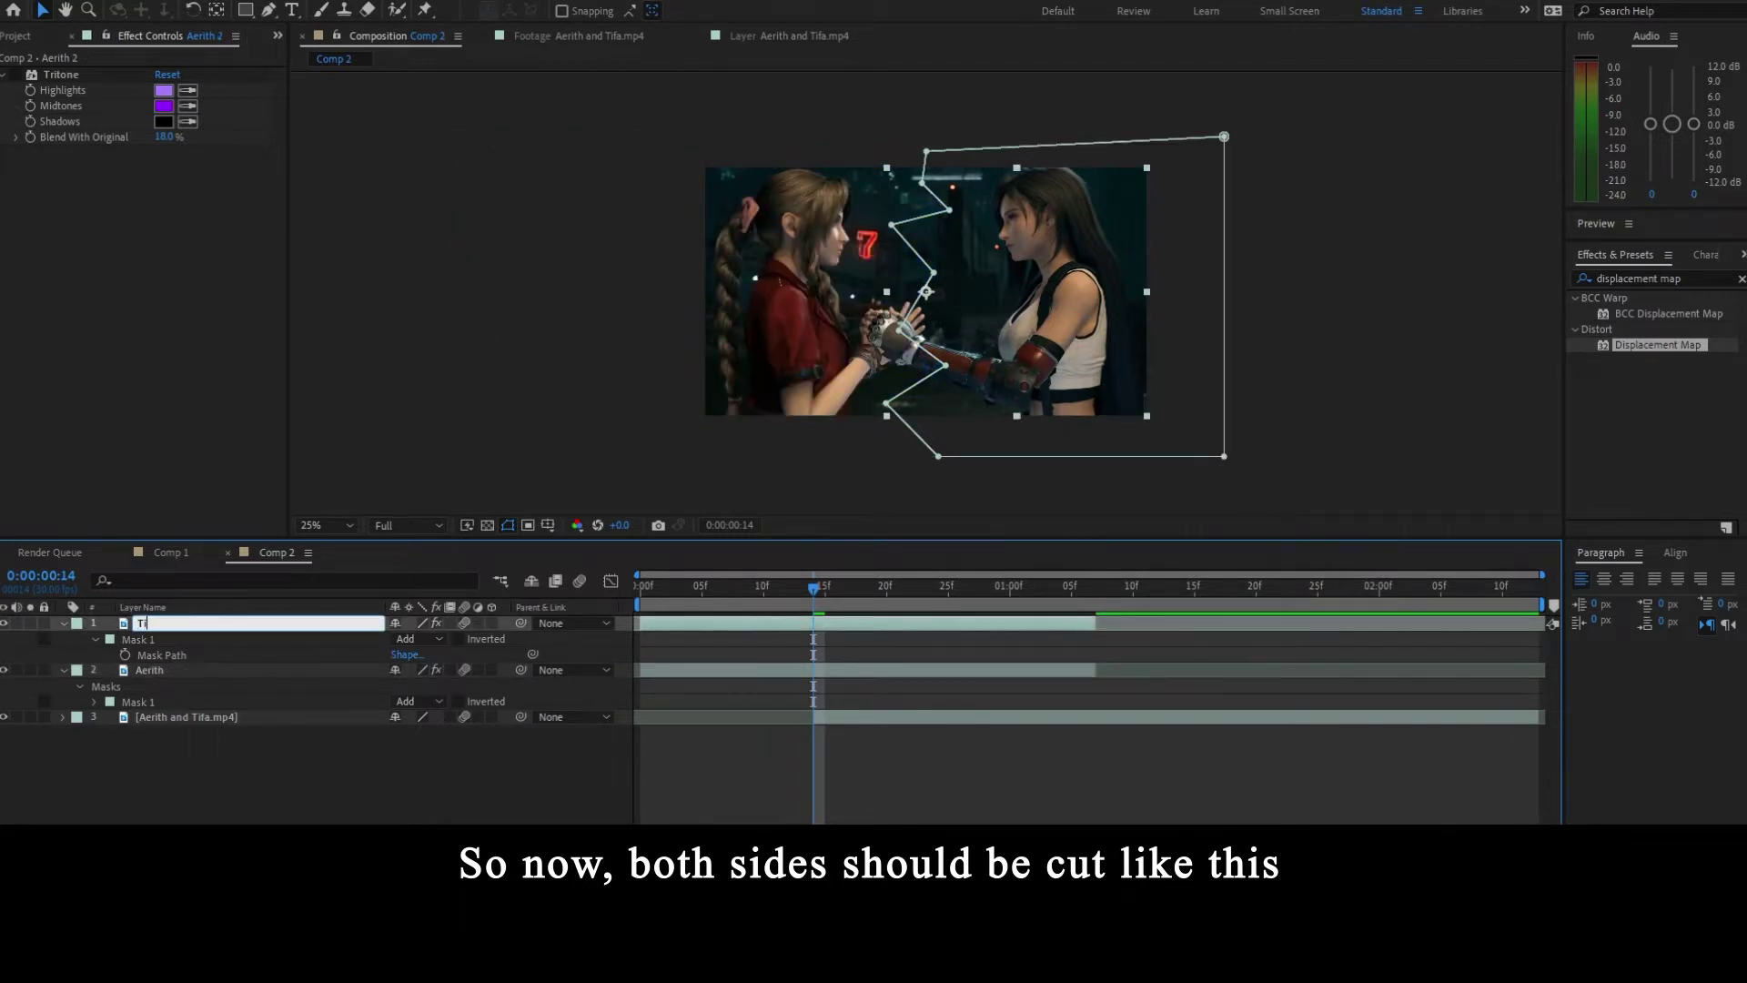
type("Tifa")
key("Return")
left_click(209, 671)
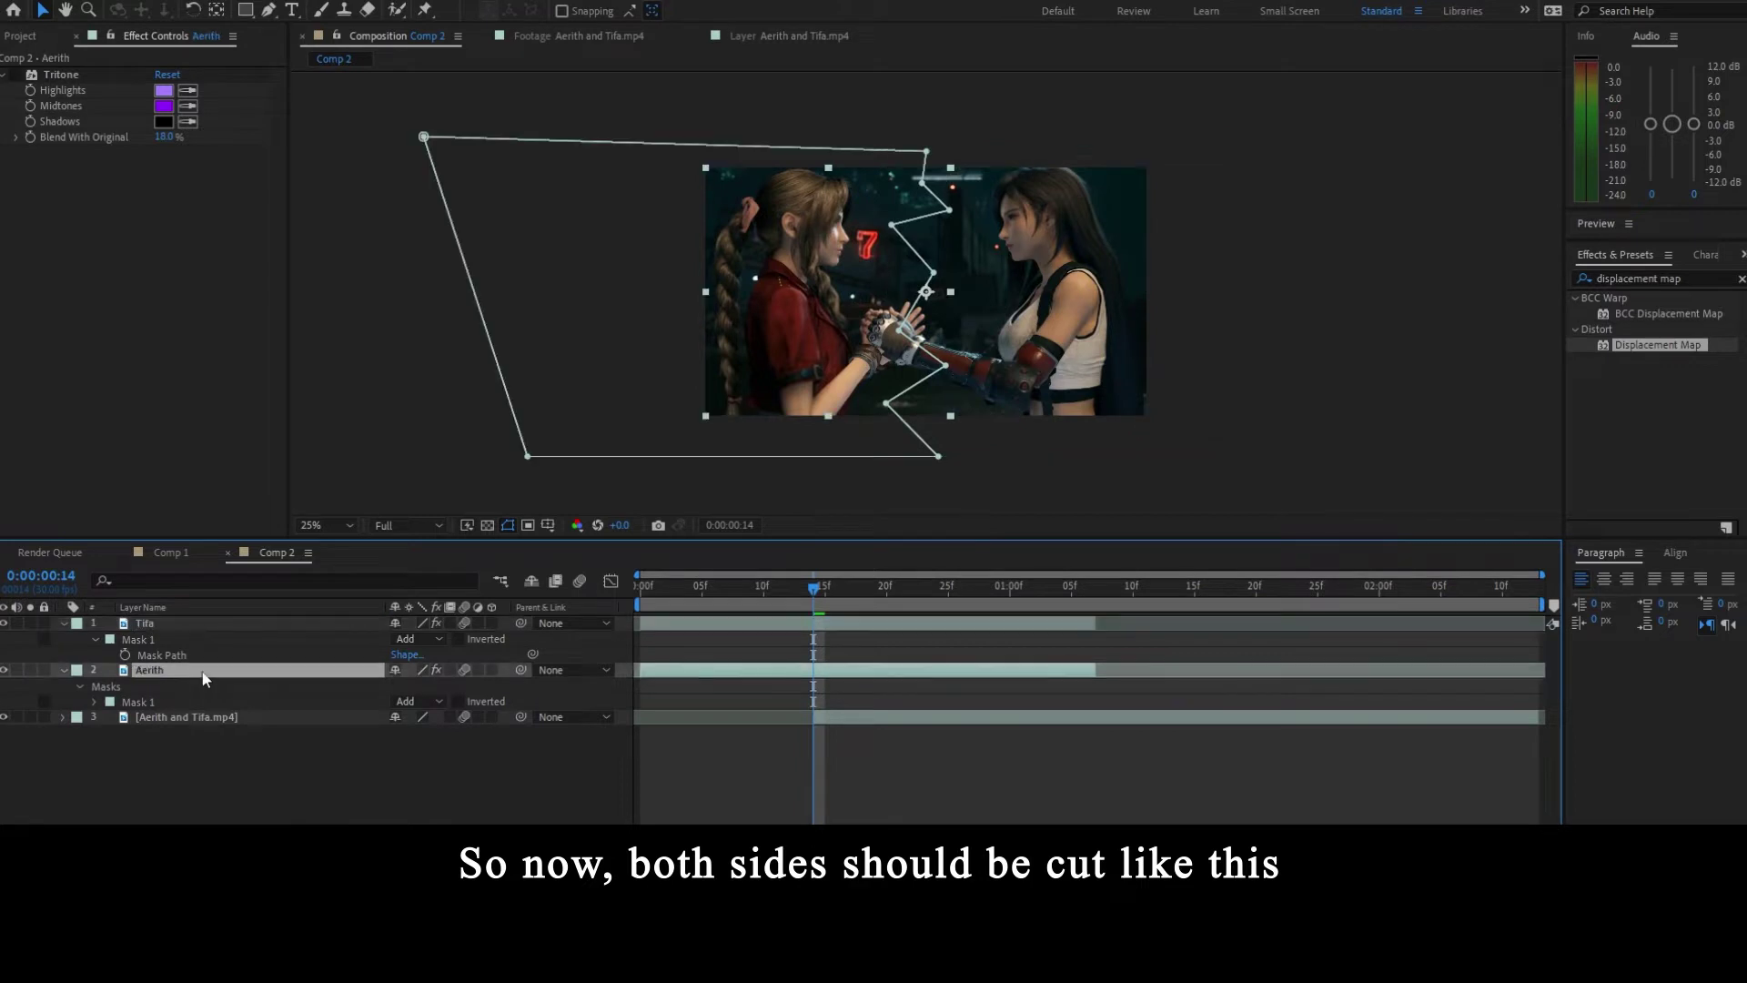
left_click(756, 750)
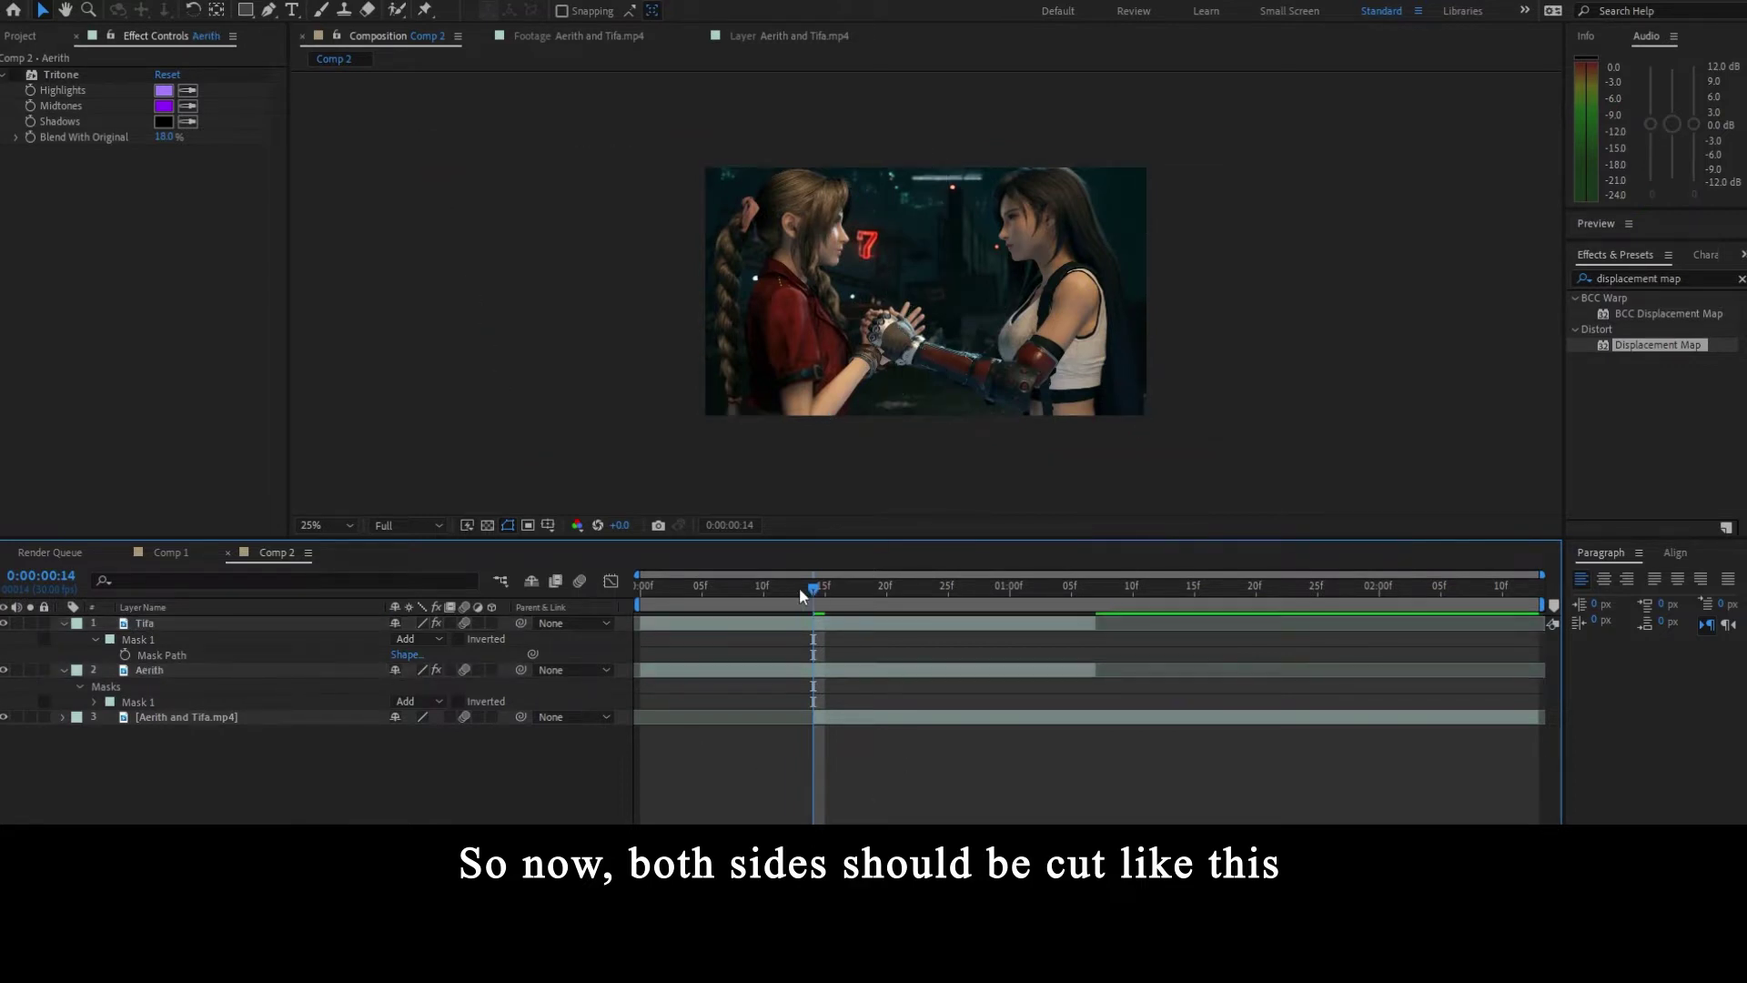
- Set Position keyframes on the Tifa and Aerith layers at 0:00:00:14, where the second clip starts
mouse_move(799, 587)
left_mouse_down()
mouse_move(701, 590)
mouse_move(919, 595)
mouse_move(816, 596)
left_mouse_up()
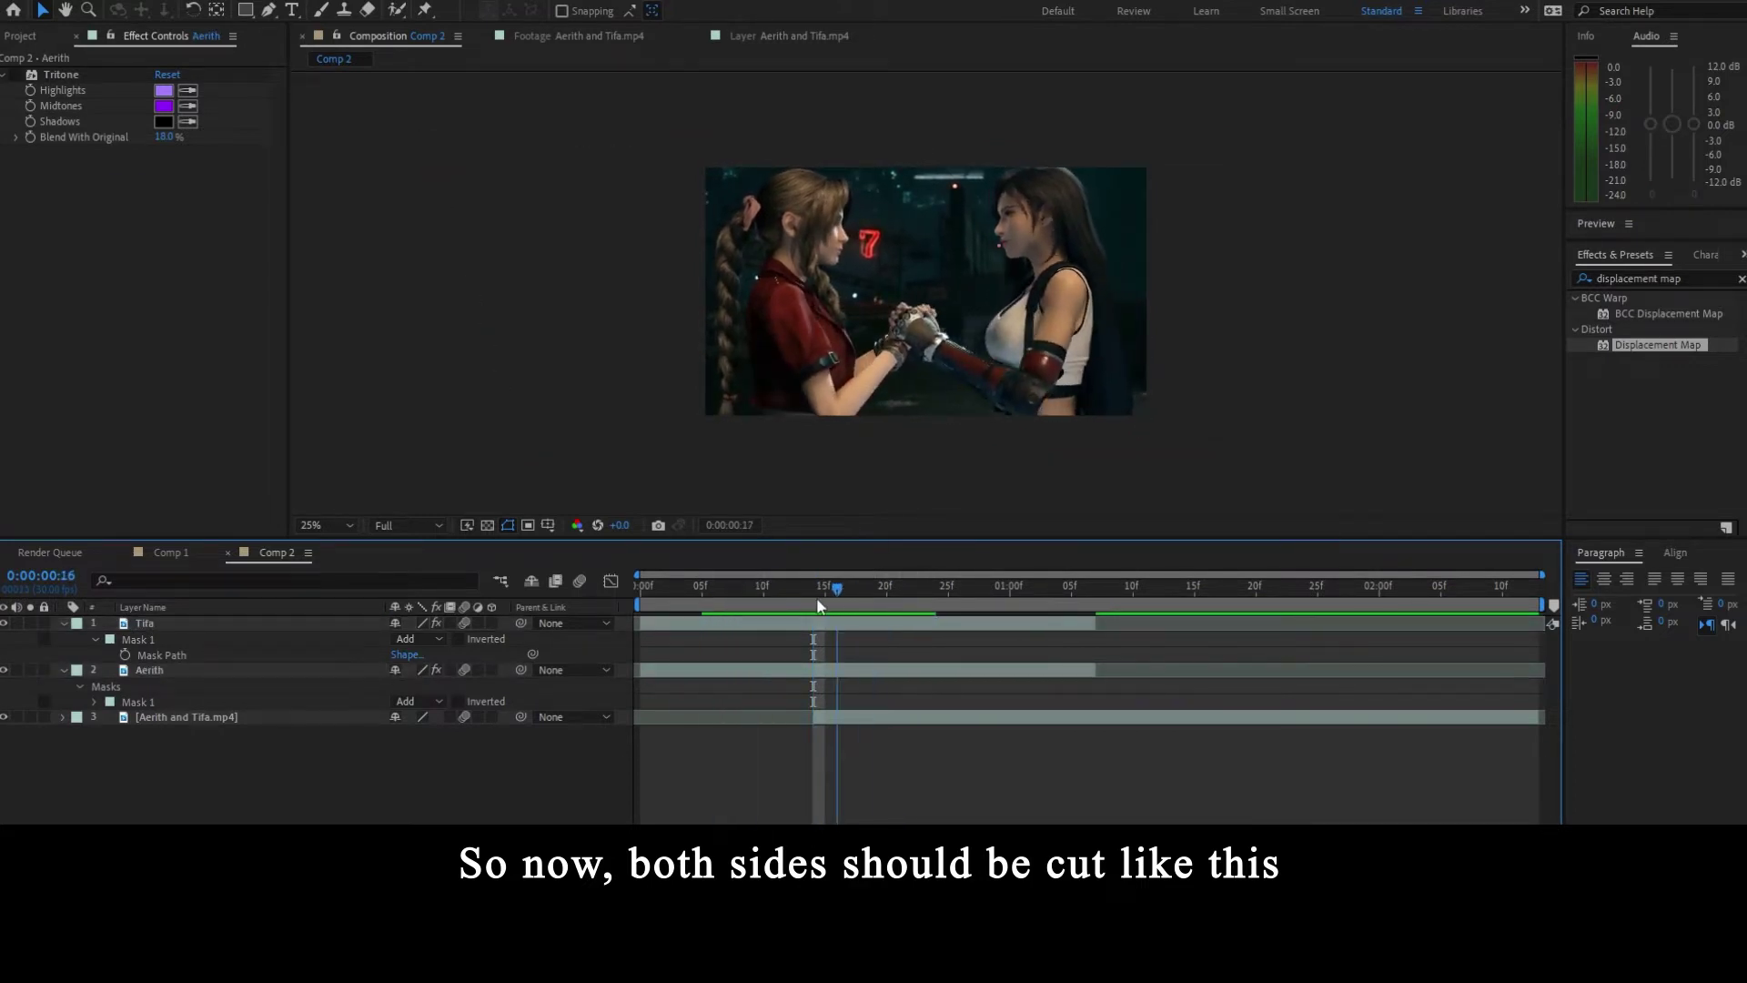
left_click(828, 675)
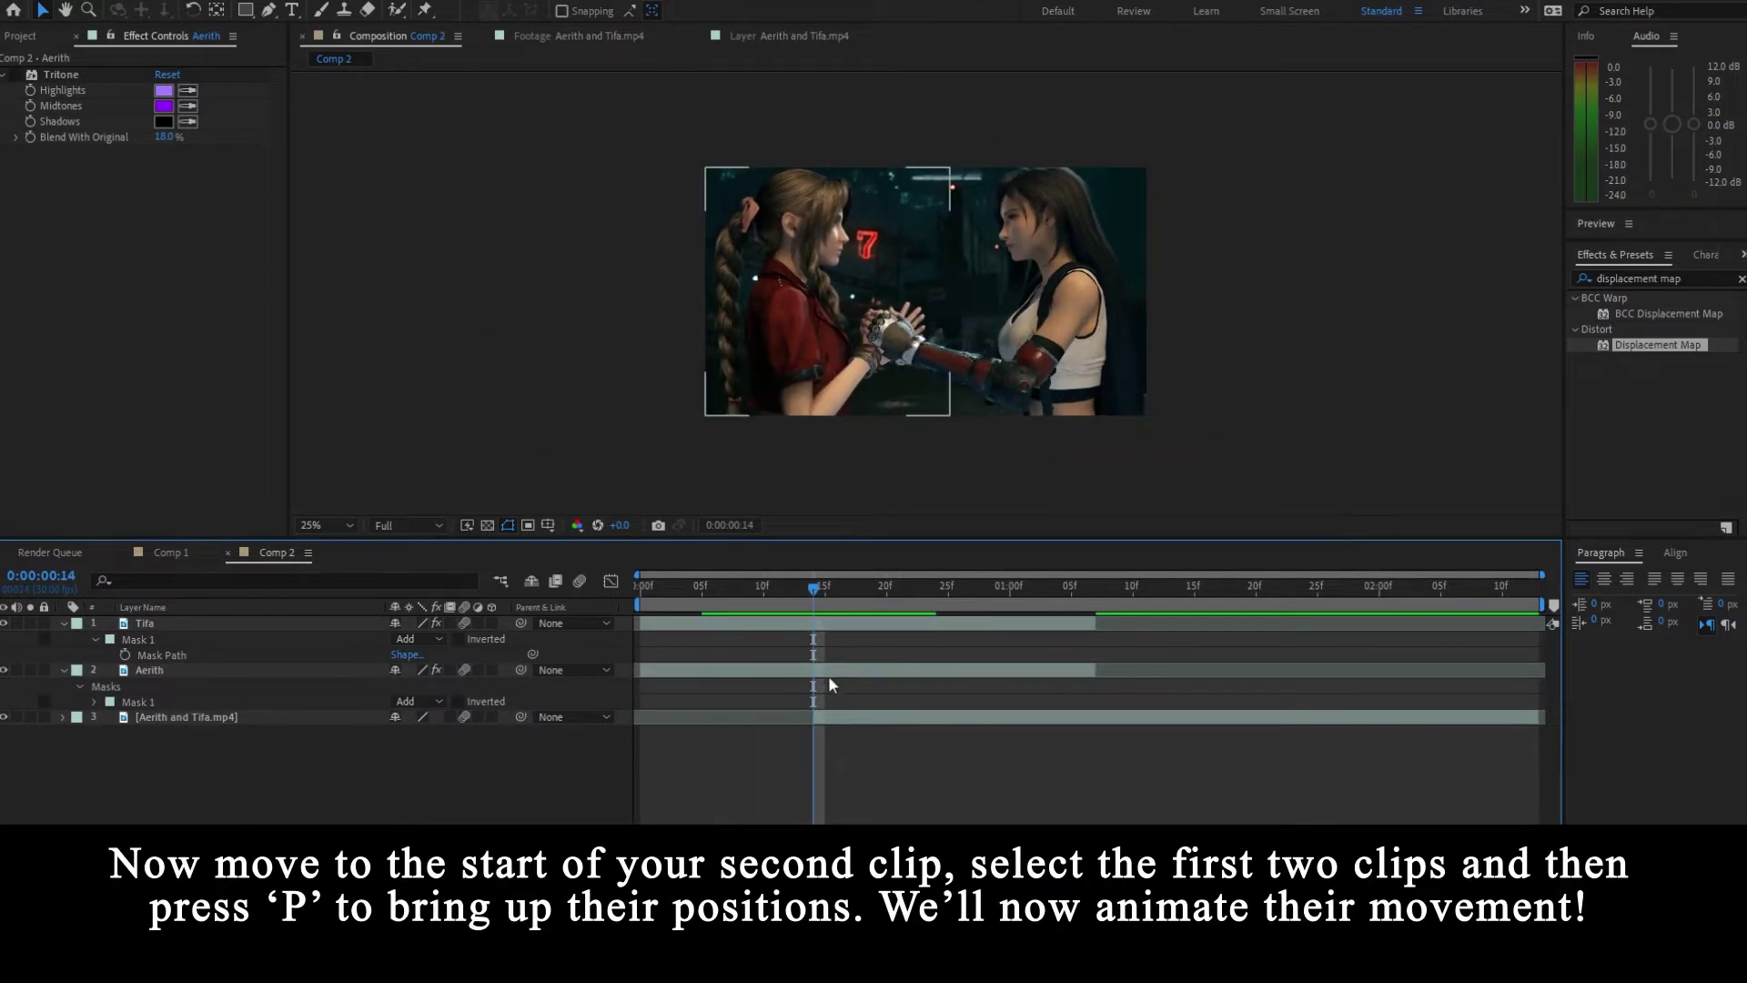
left_click(824, 627)
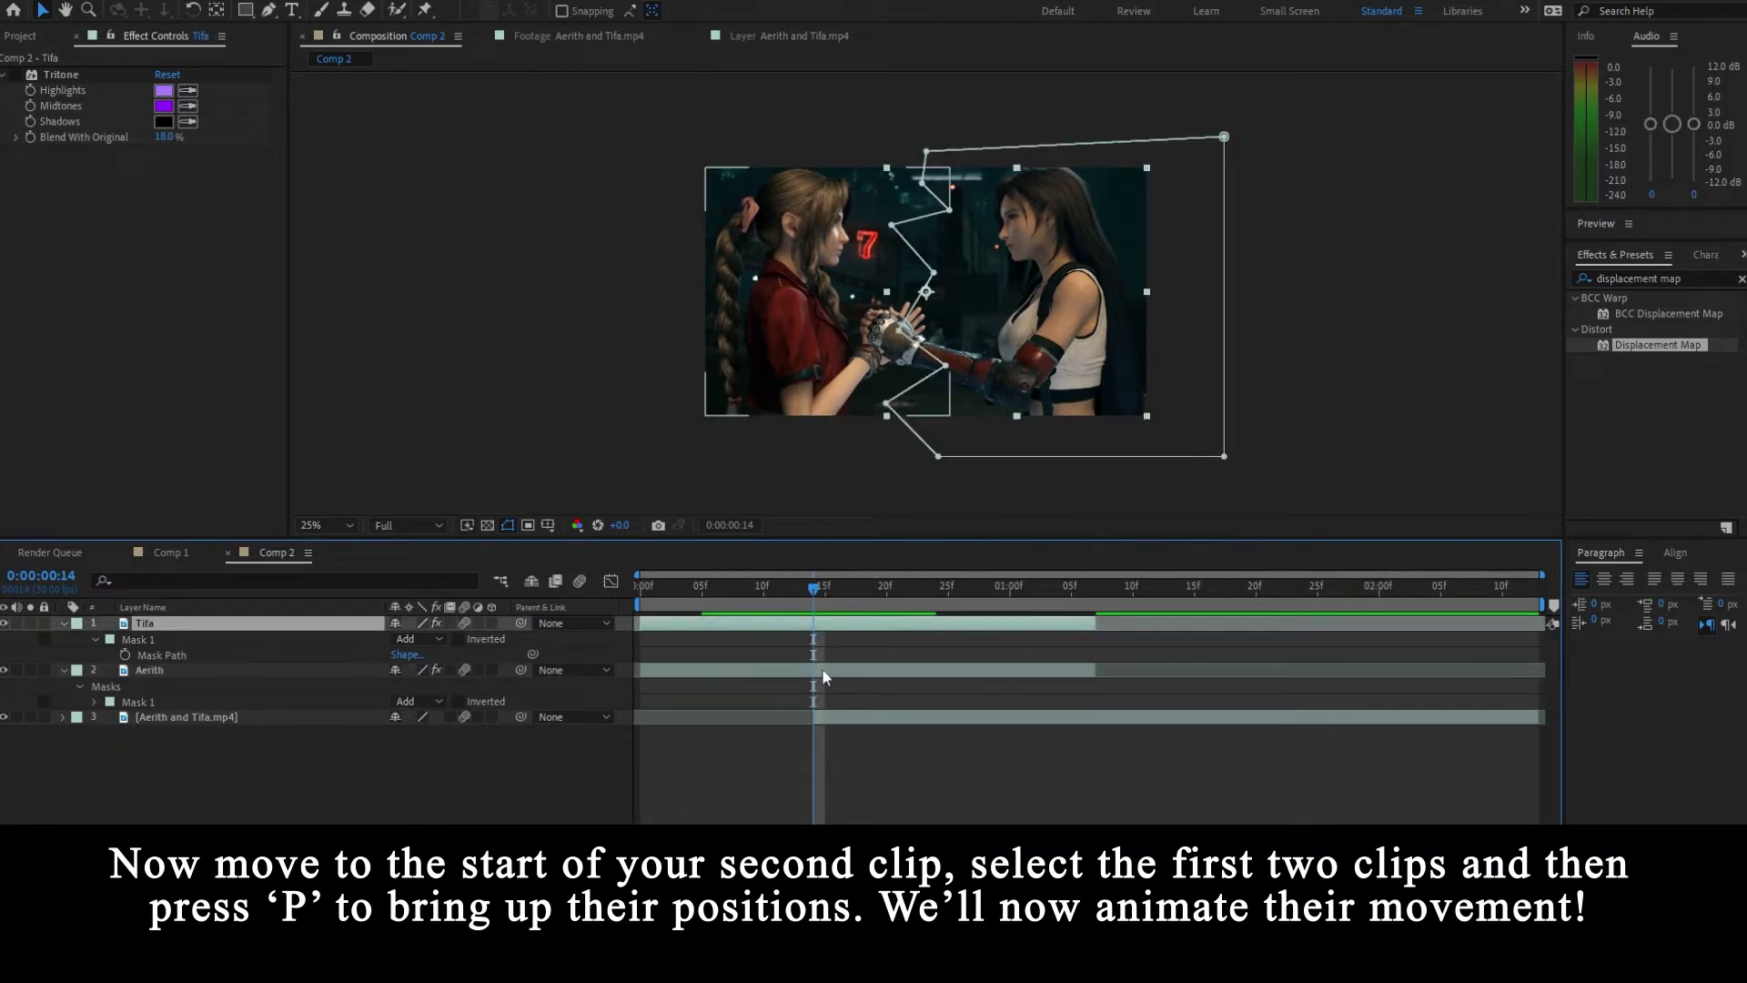
left_click(822, 669)
left_click(819, 626, "shift")
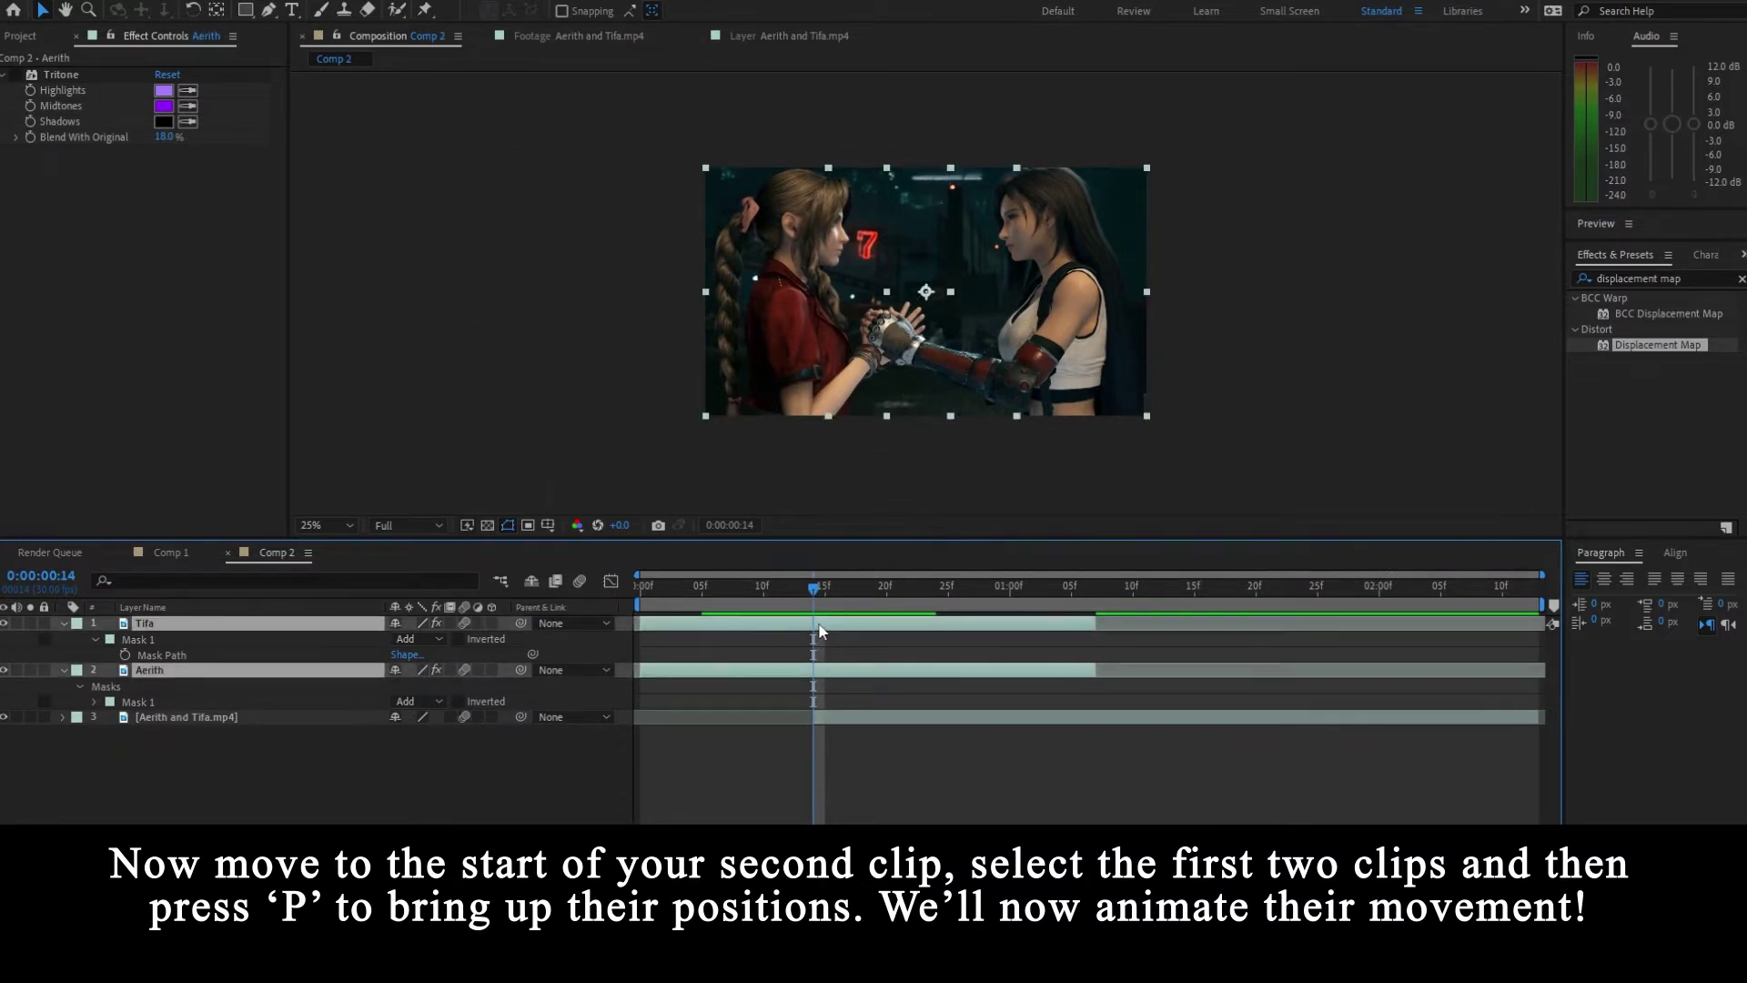
key("p")
left_click(109, 638)
left_click(108, 670)
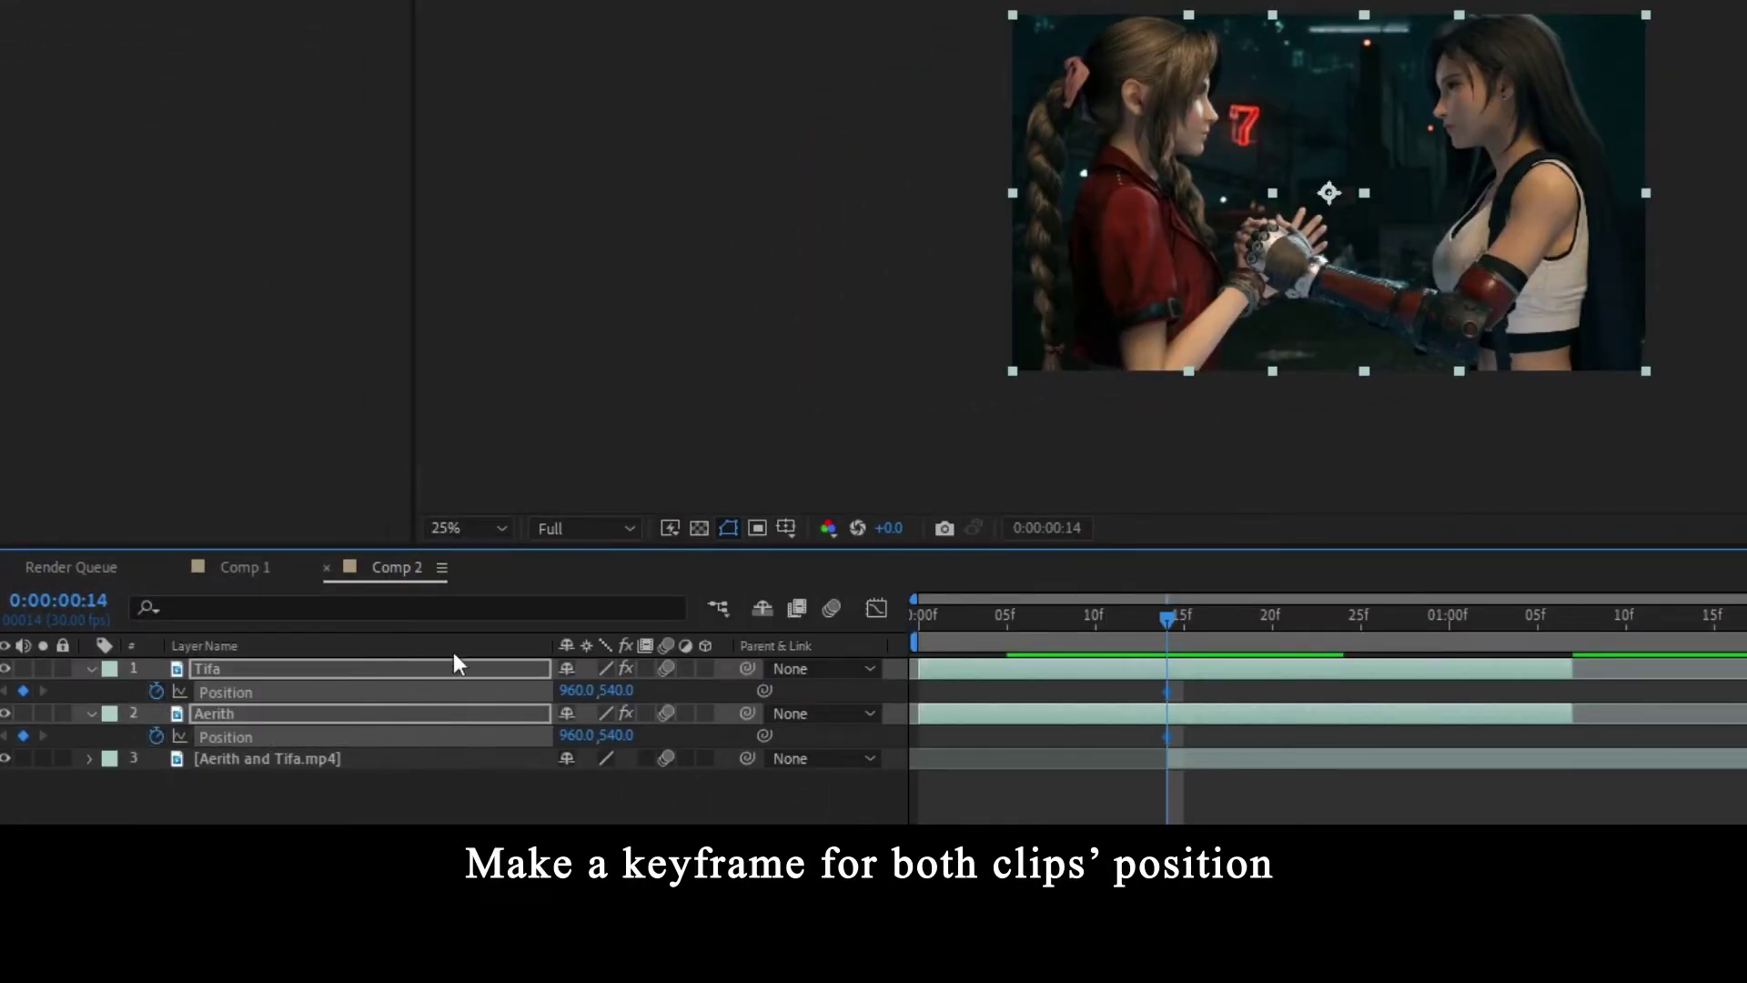
- Add Position keyframes to both layers at 0:00:00:15 and nudge the Aerith layer left to 948, 540
left_click_drag(1167, 619, 1184, 701)
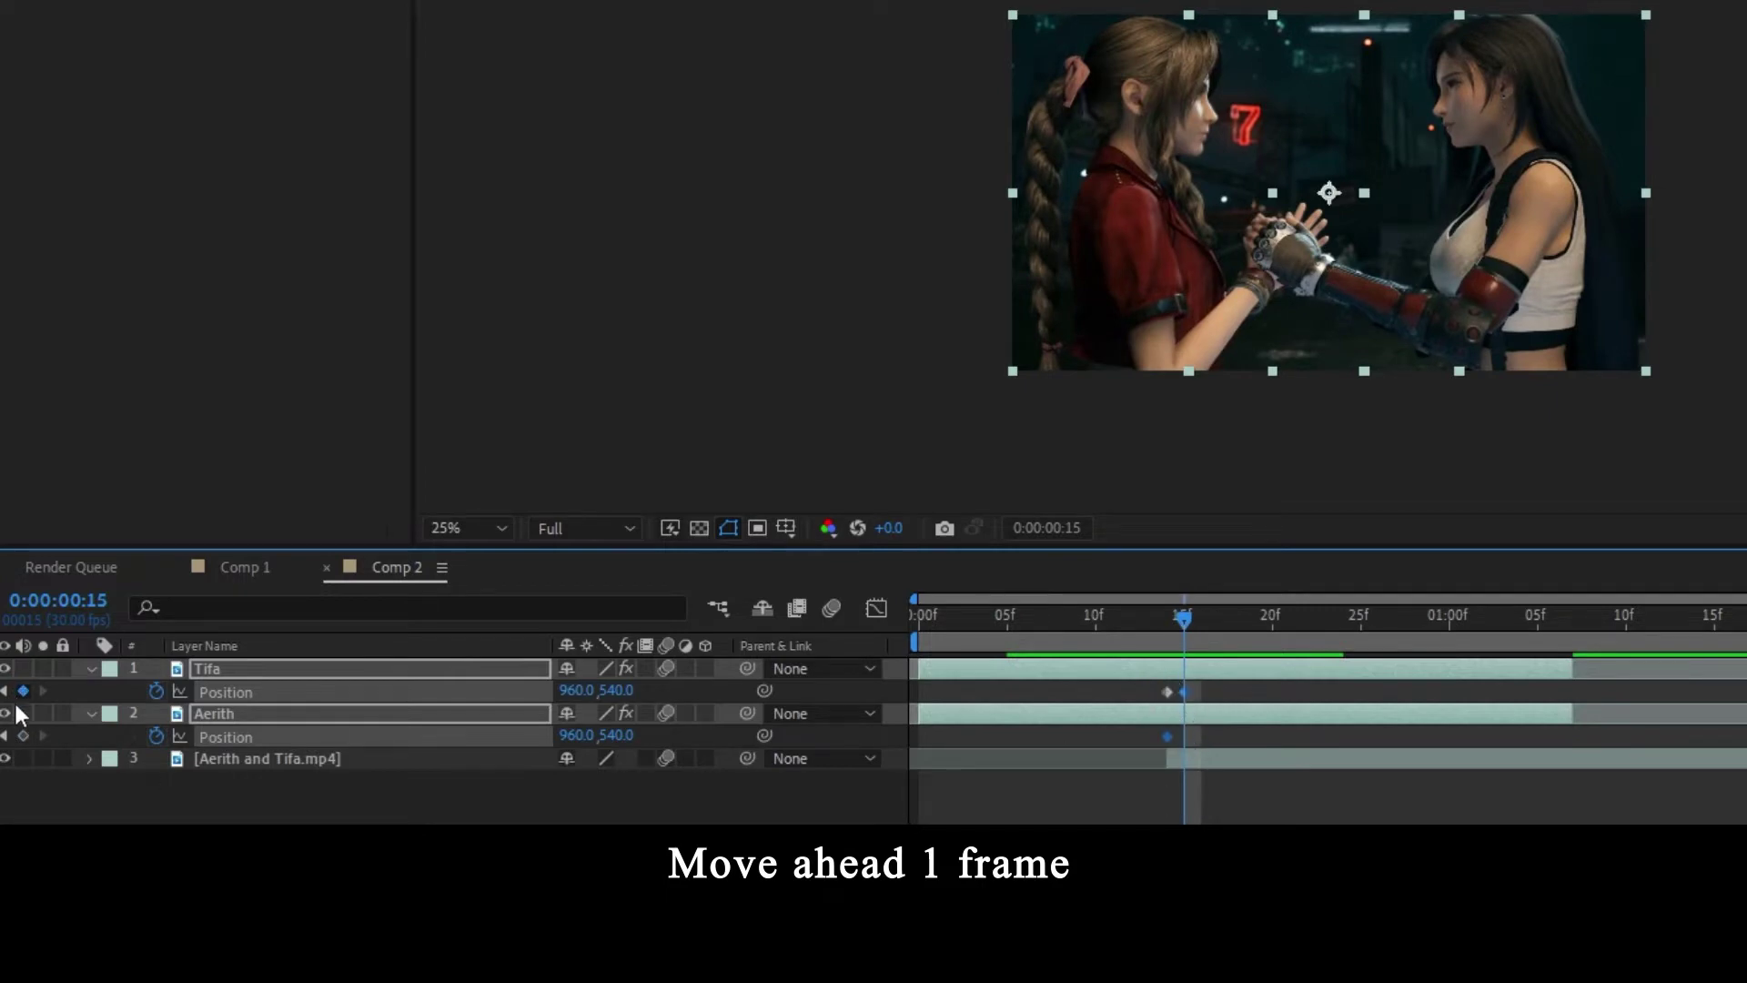
left_click(1221, 706)
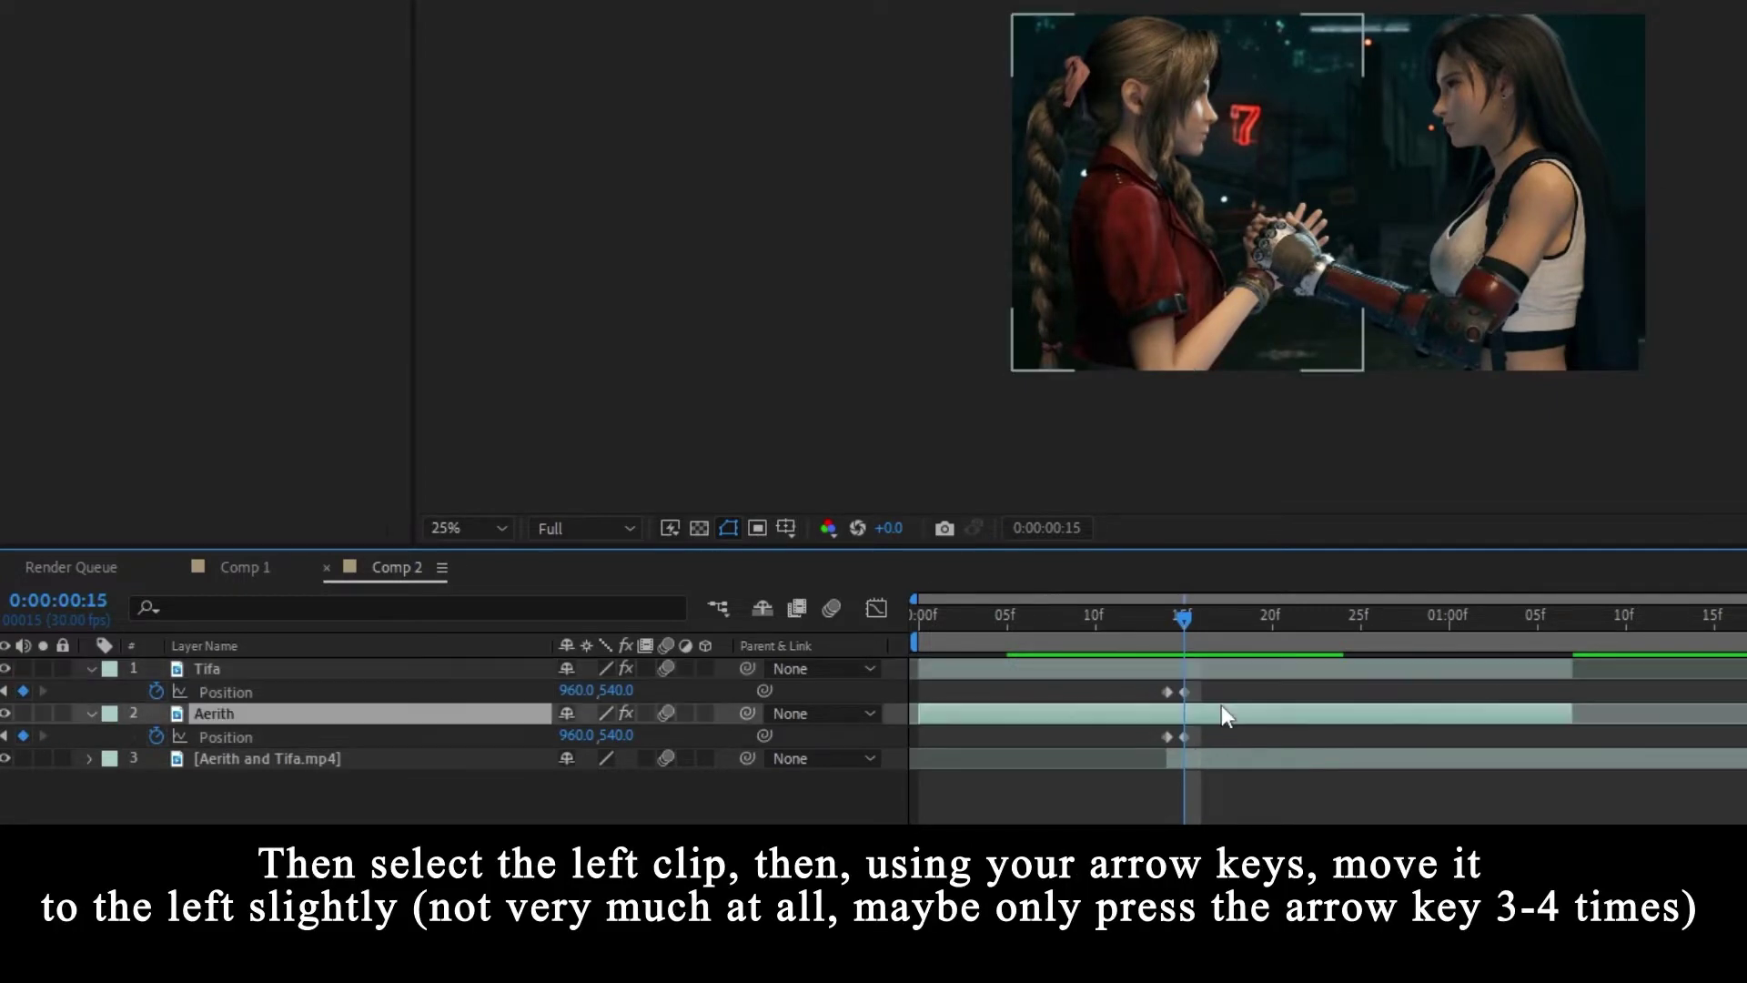
key("Left")
key("Left")
key("Left")
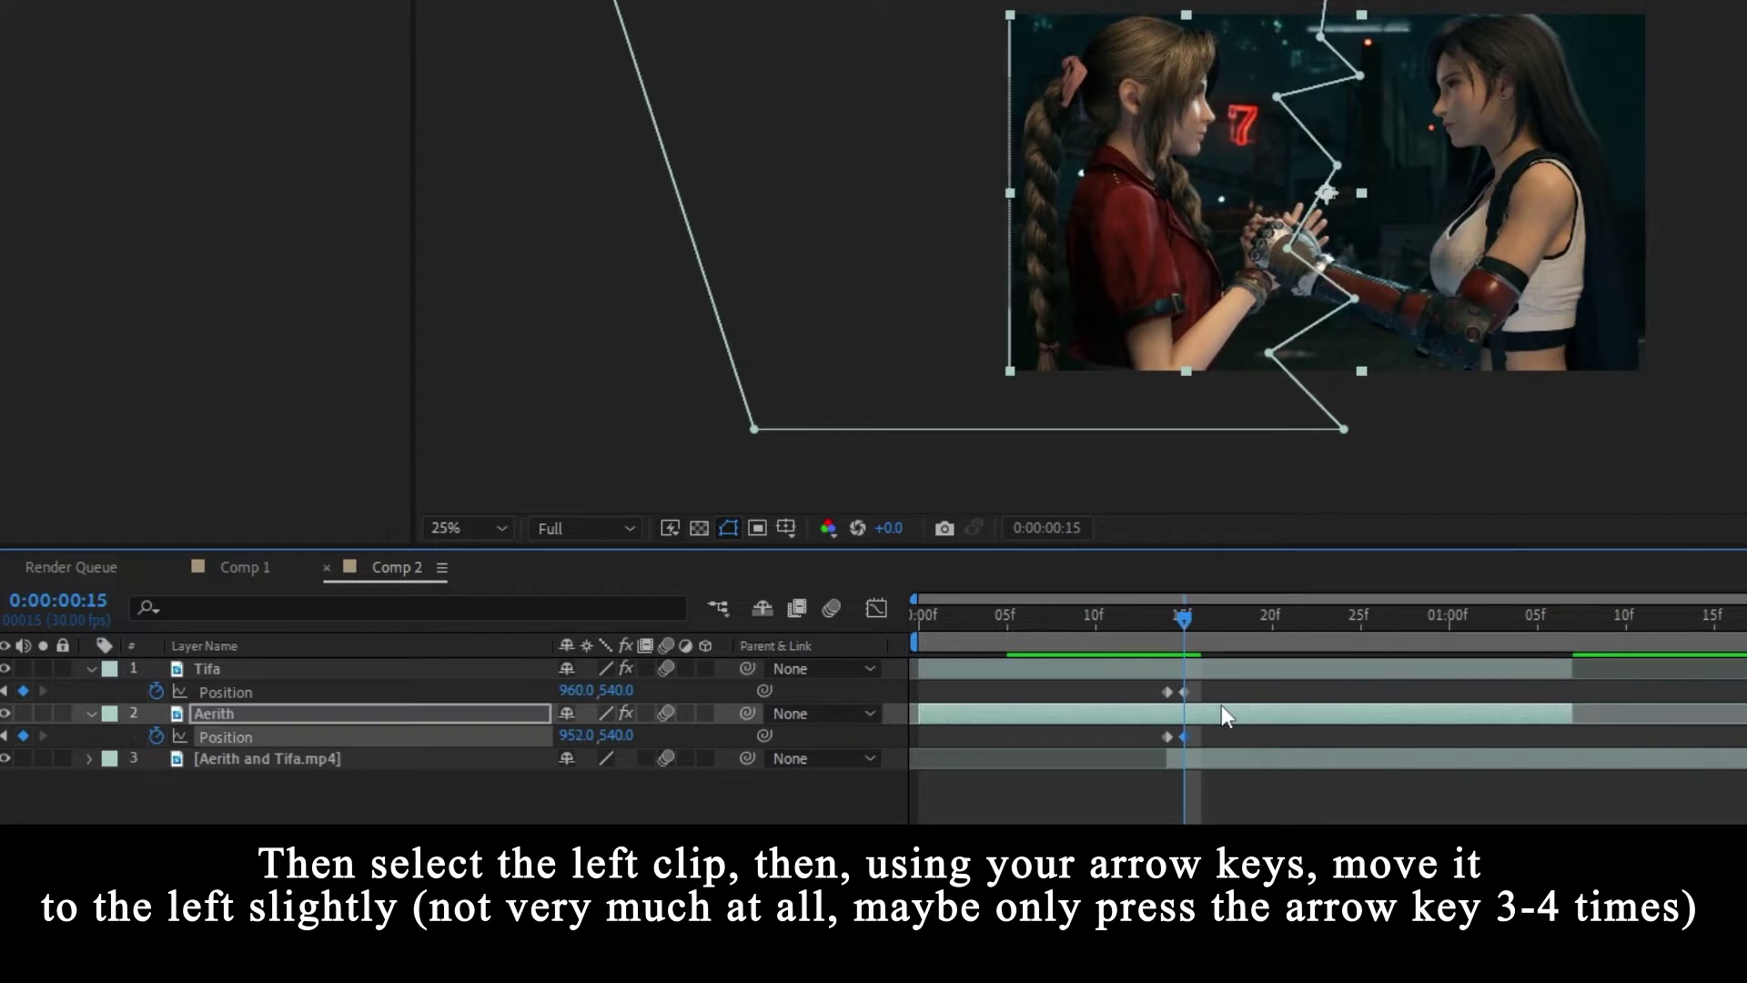
- Nudge the Tifa layer right to position 972, 540 at 0:00:00:15
left_click(1221, 668)
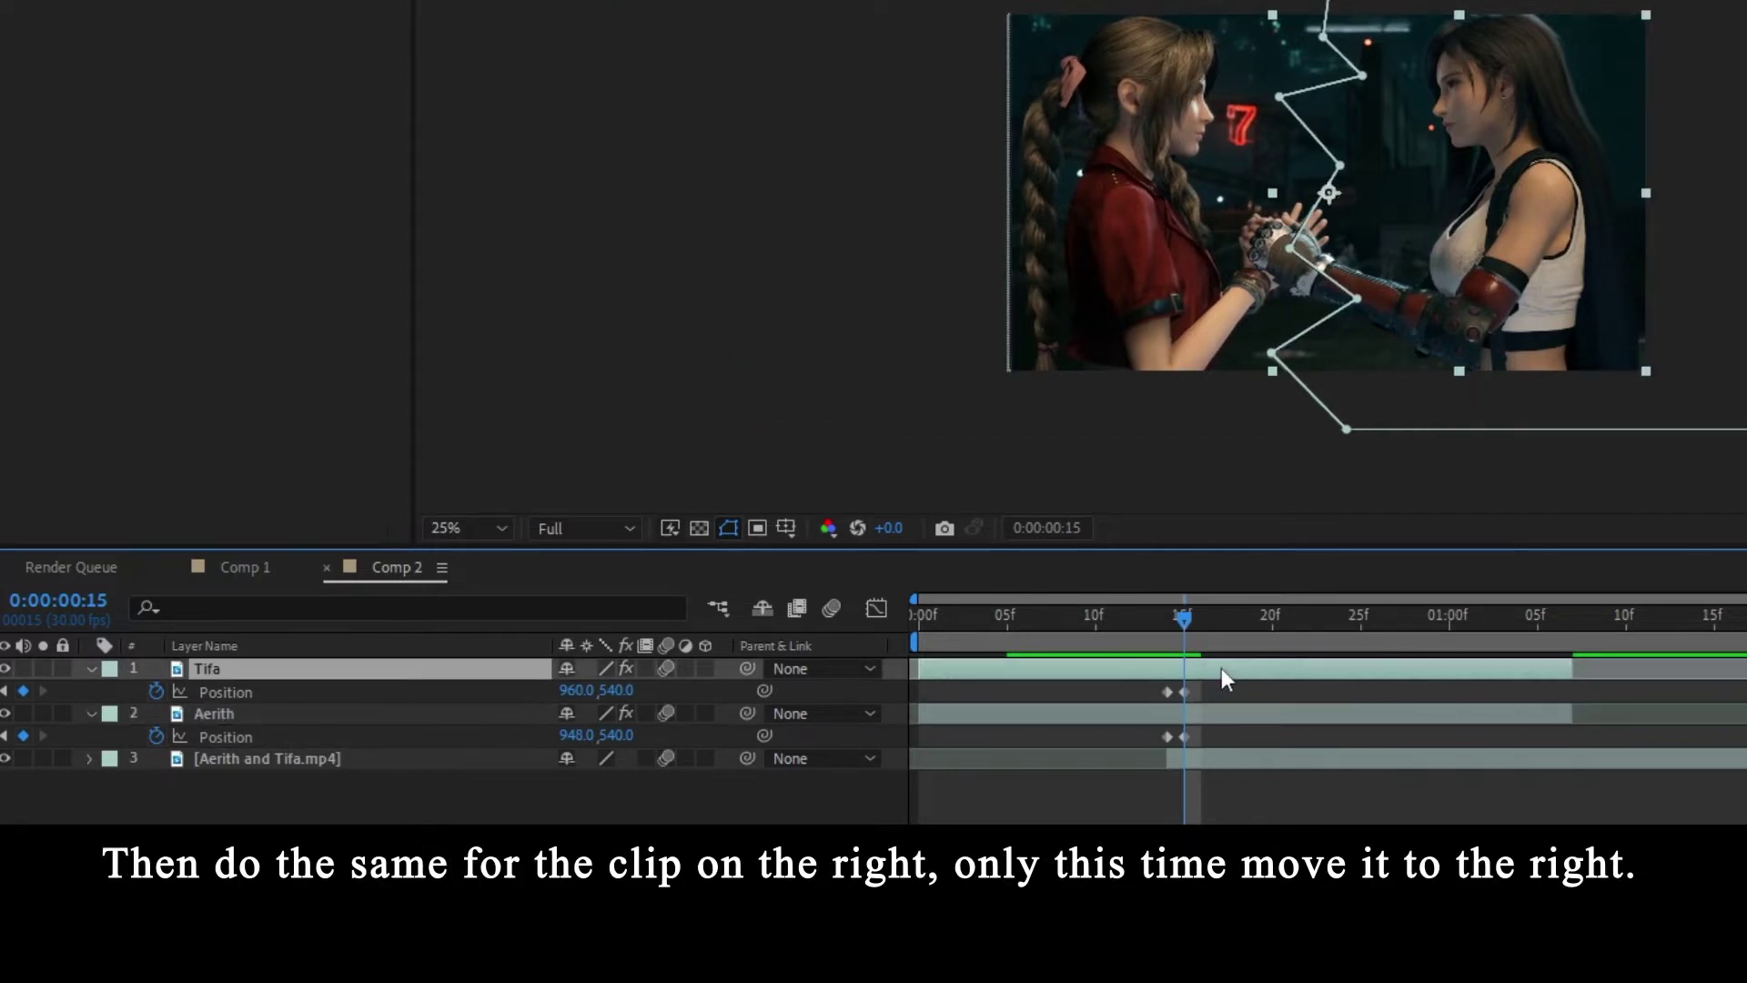
key("Right")
key("Right")
key("Right")
left_click(1369, 507)
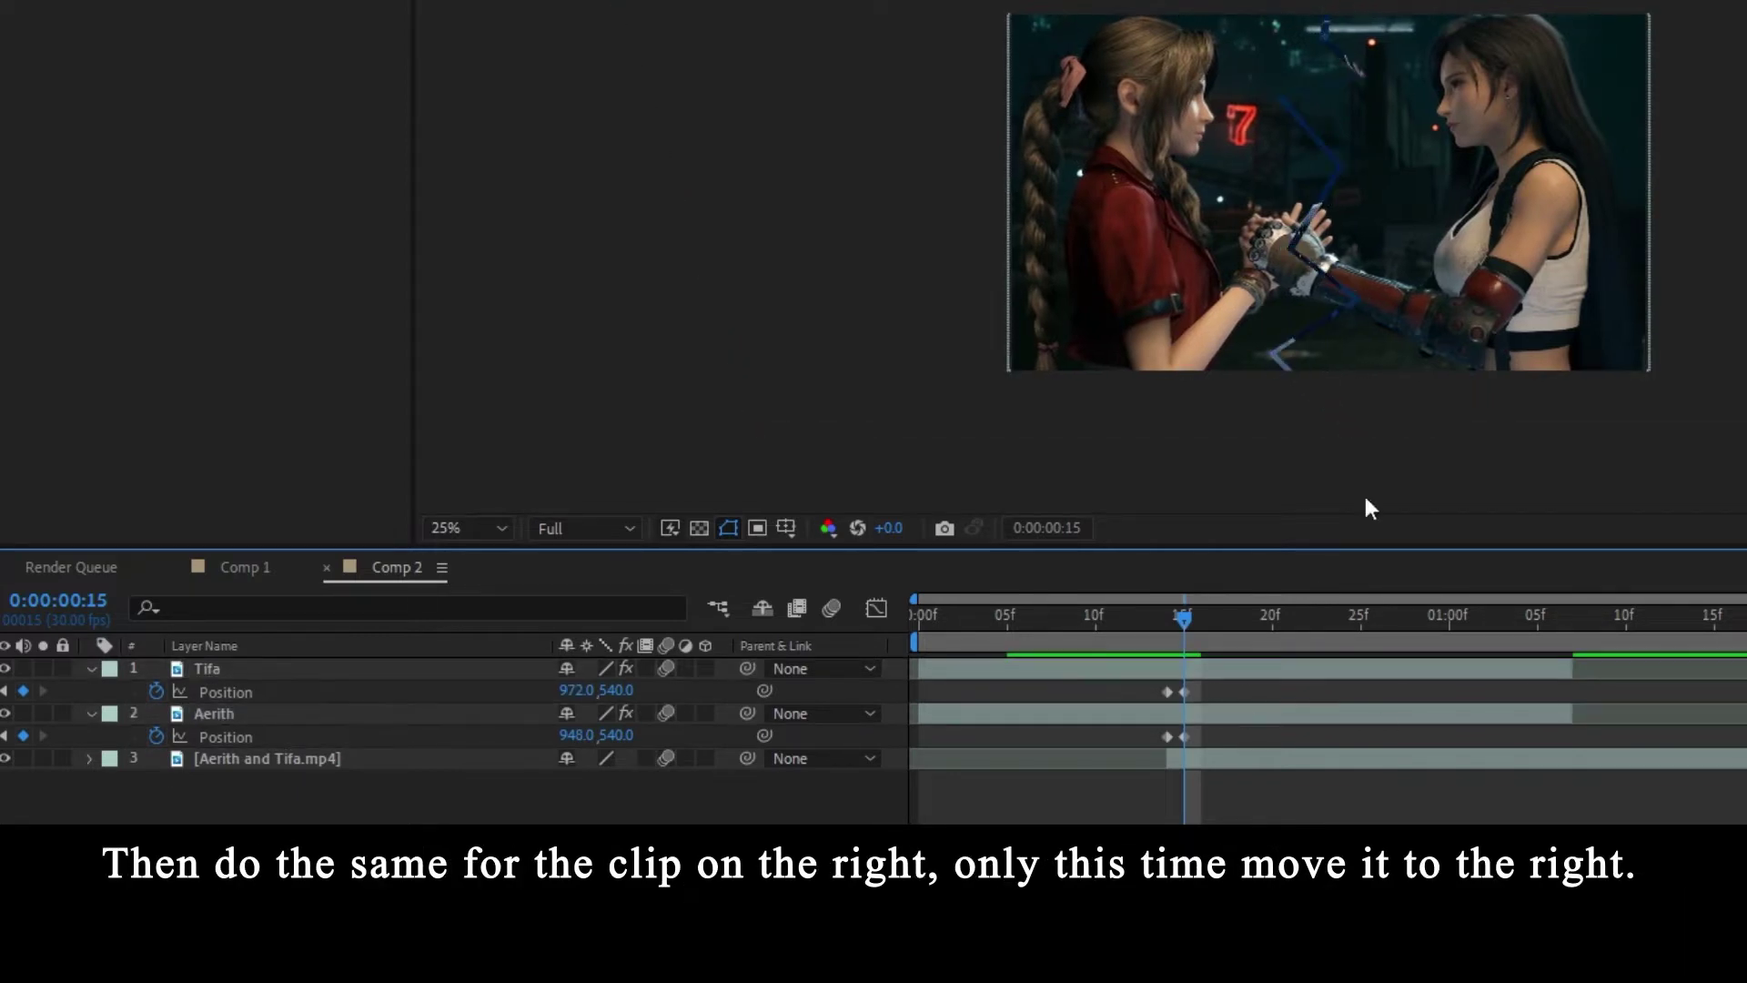
- Inspect the crack between the two halves up close, raising the preview exposure to +0.8 and resetting it to 0
left_click(576, 525)
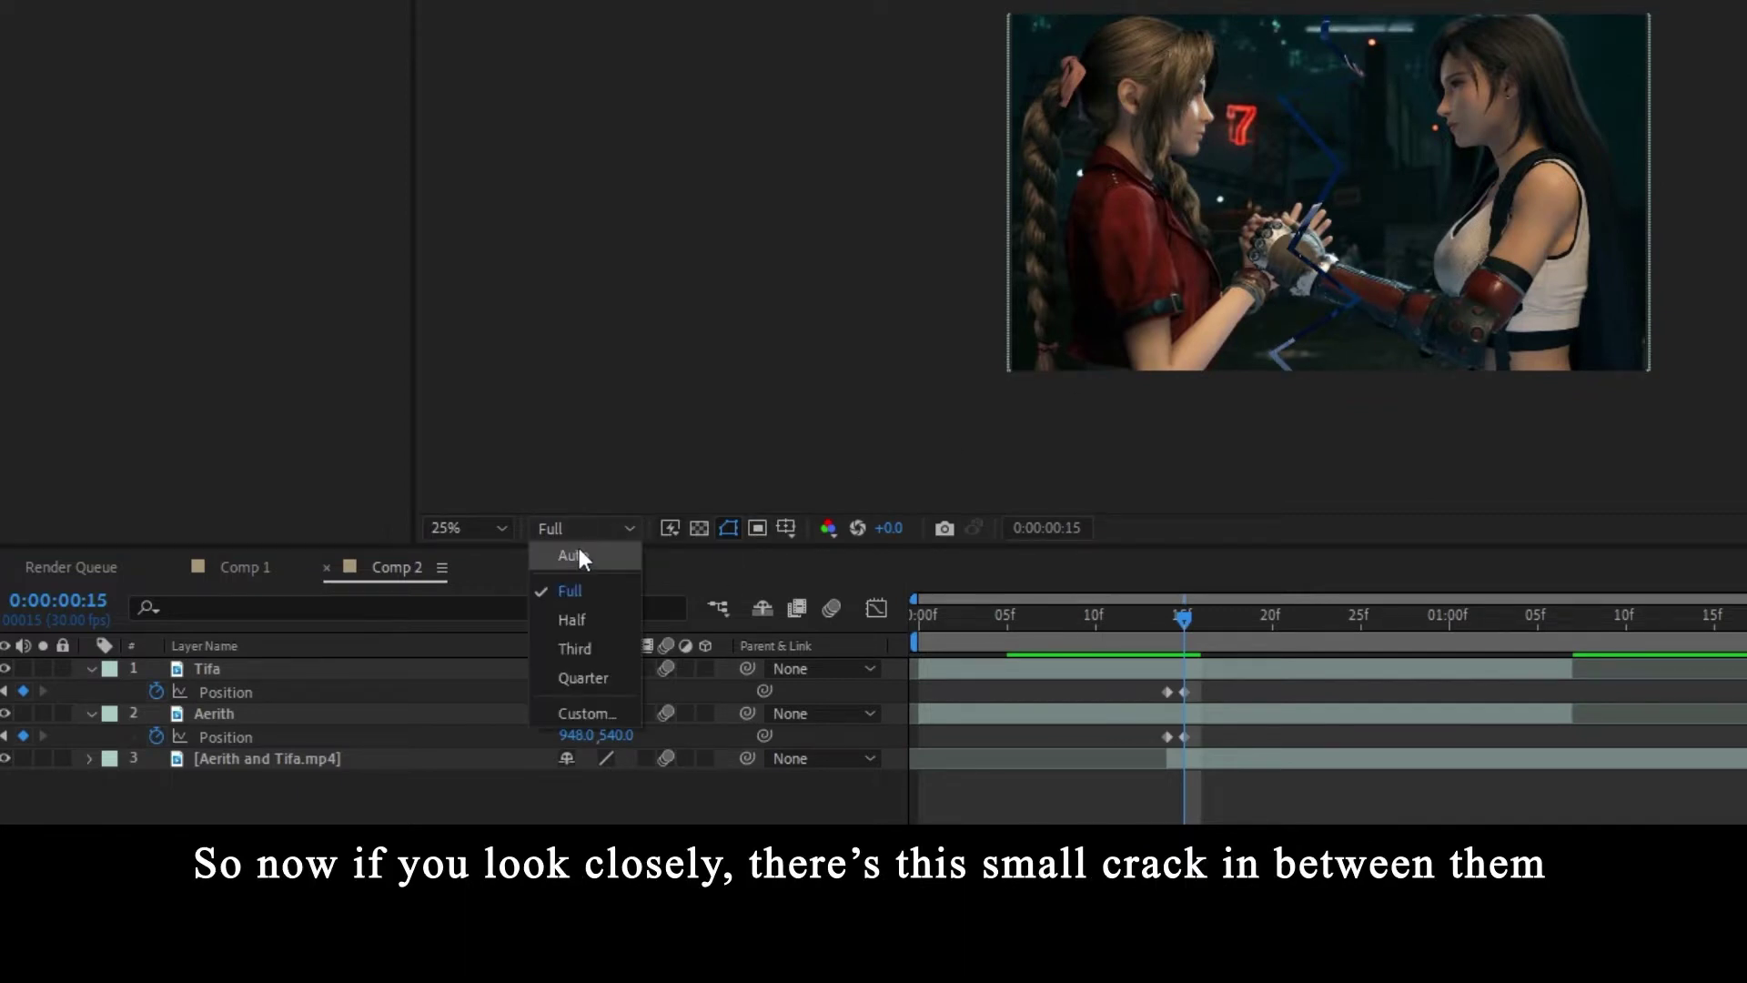
left_click(486, 559)
key("shift+slash")
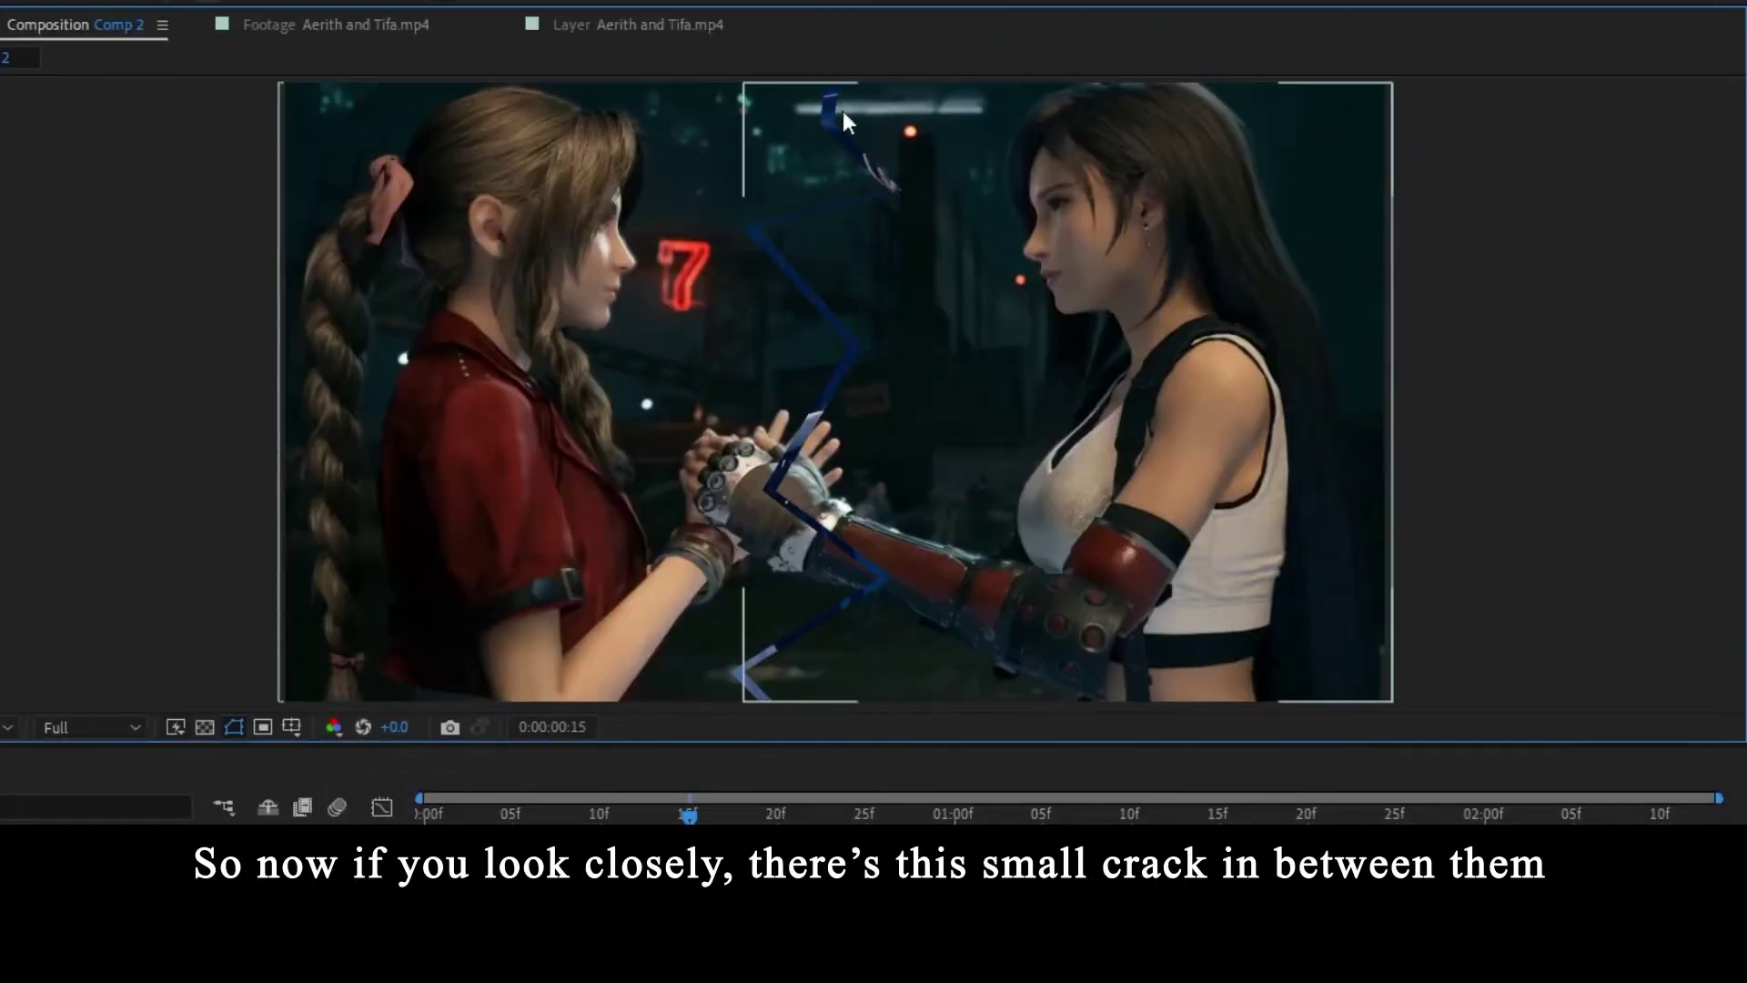
left_click_drag(394, 726, 502, 730)
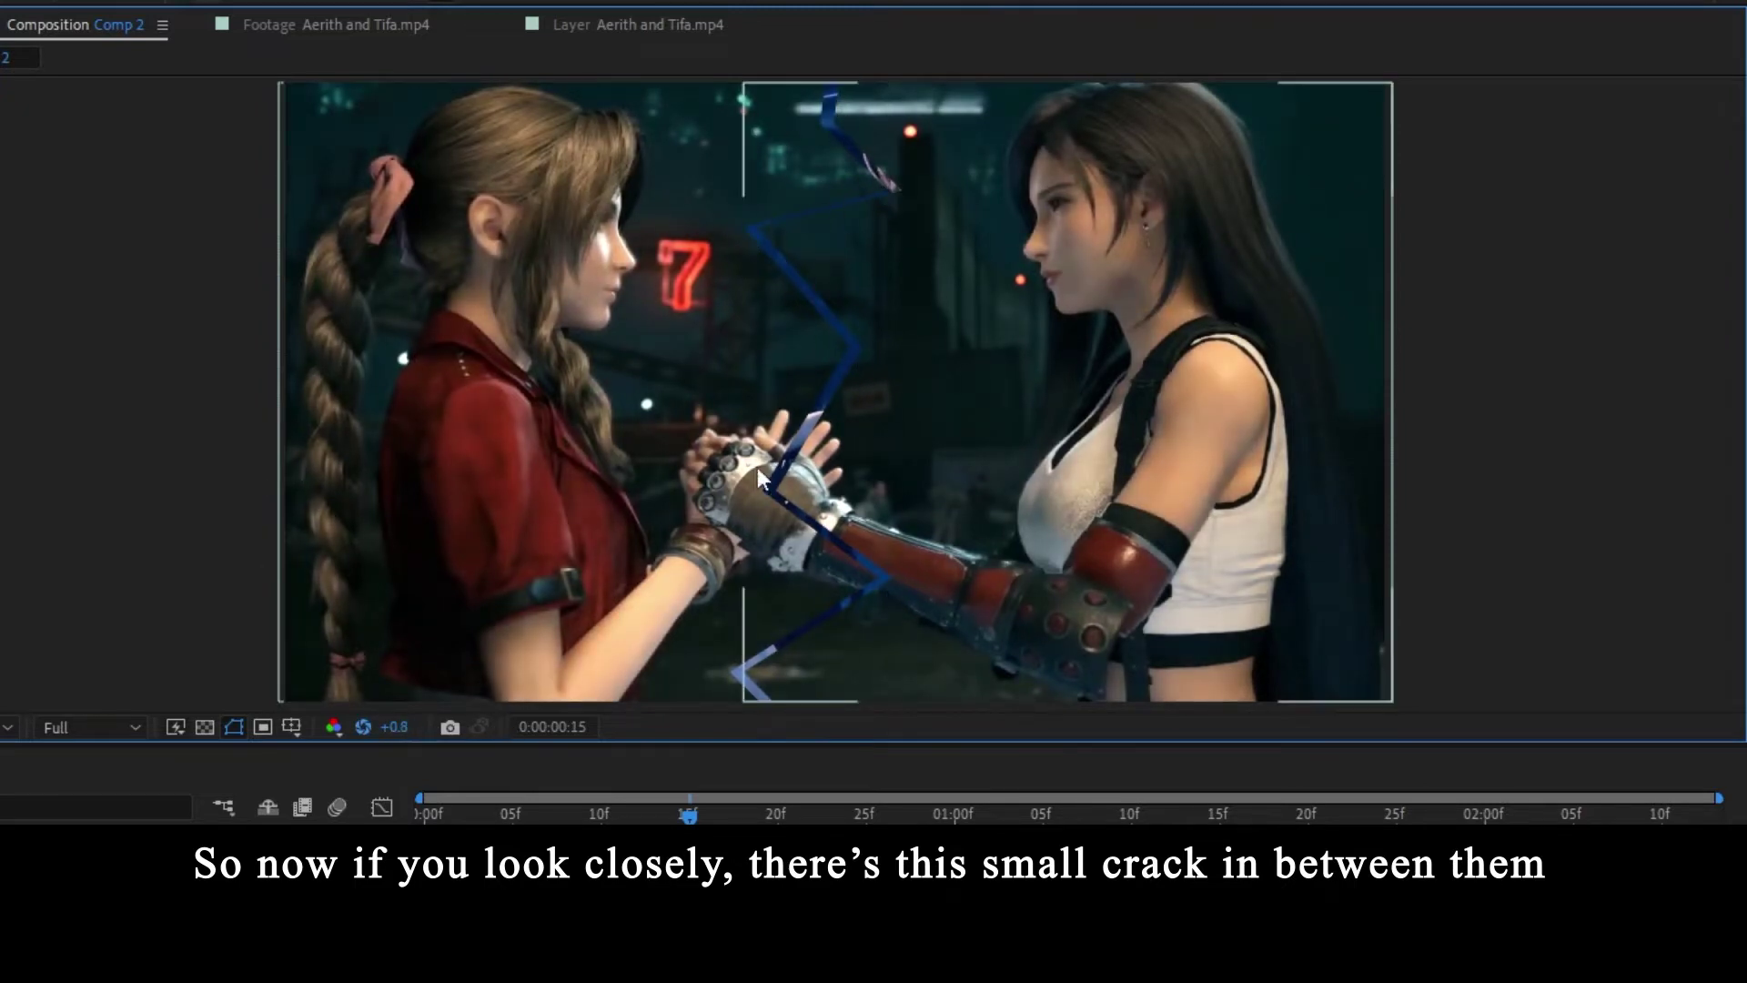
left_click(397, 729)
type("0")
key("Return")
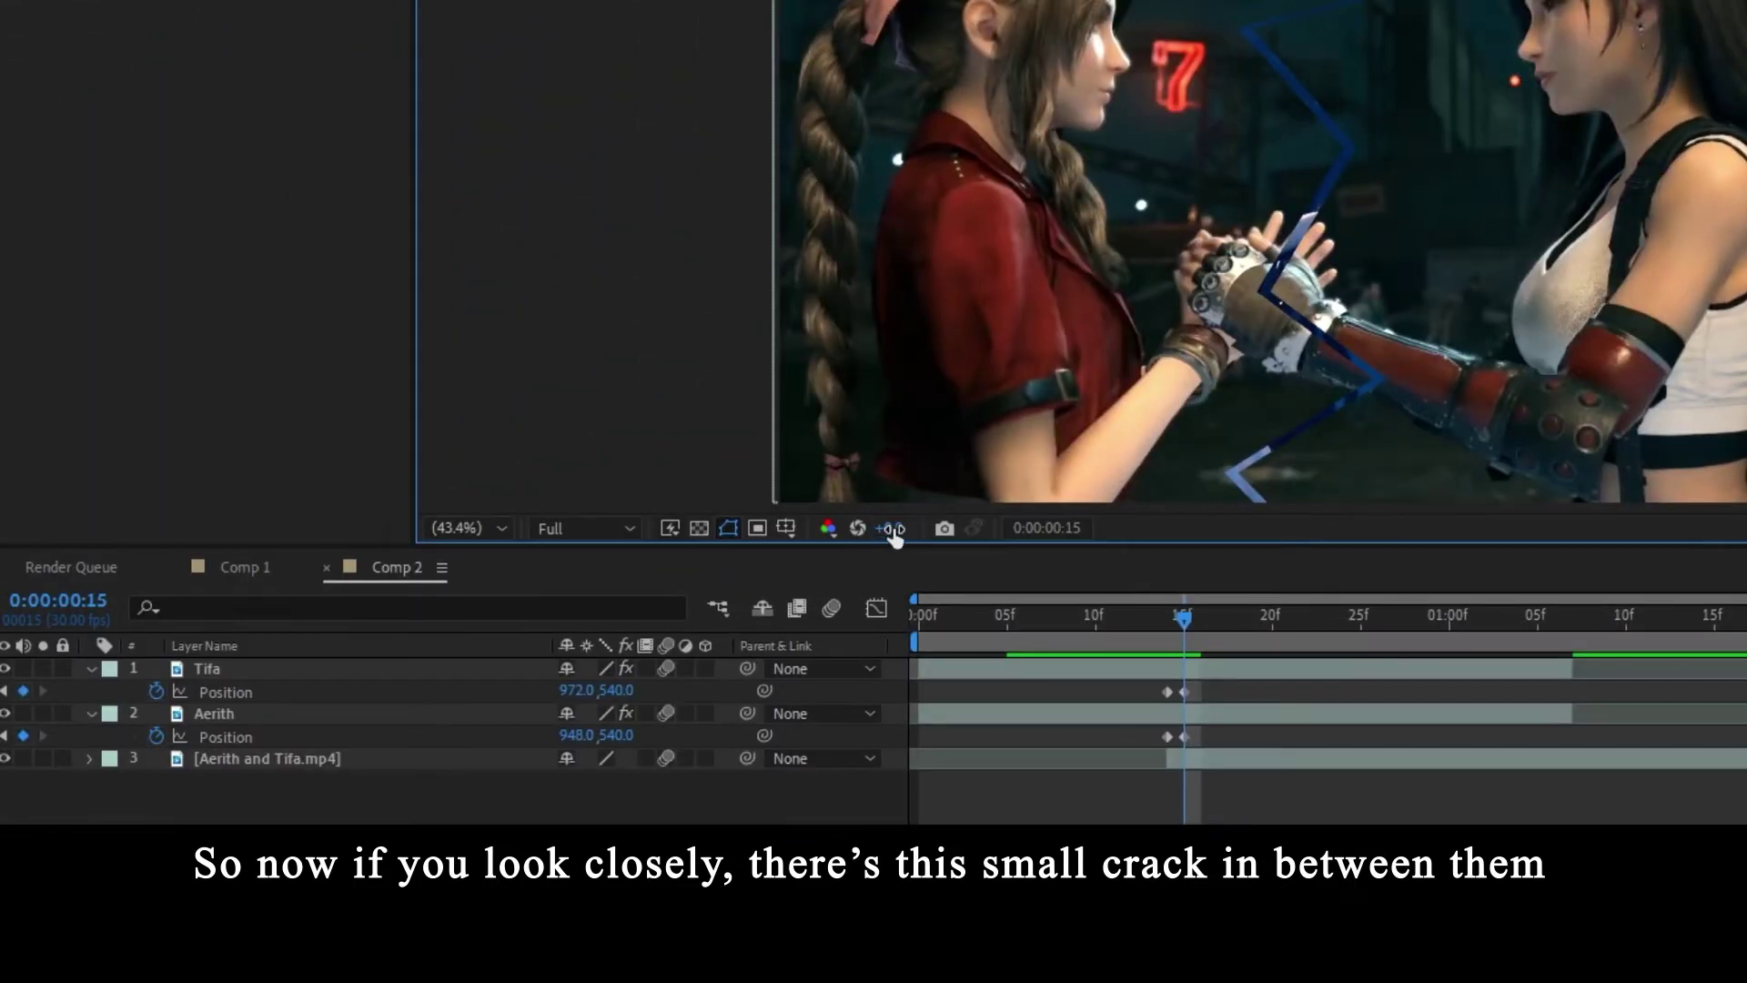
- Set Position keyframes on the Tifa and Aerith layers at 0:00:00:17
left_click(1171, 626)
left_click_drag(1177, 620, 1217, 620)
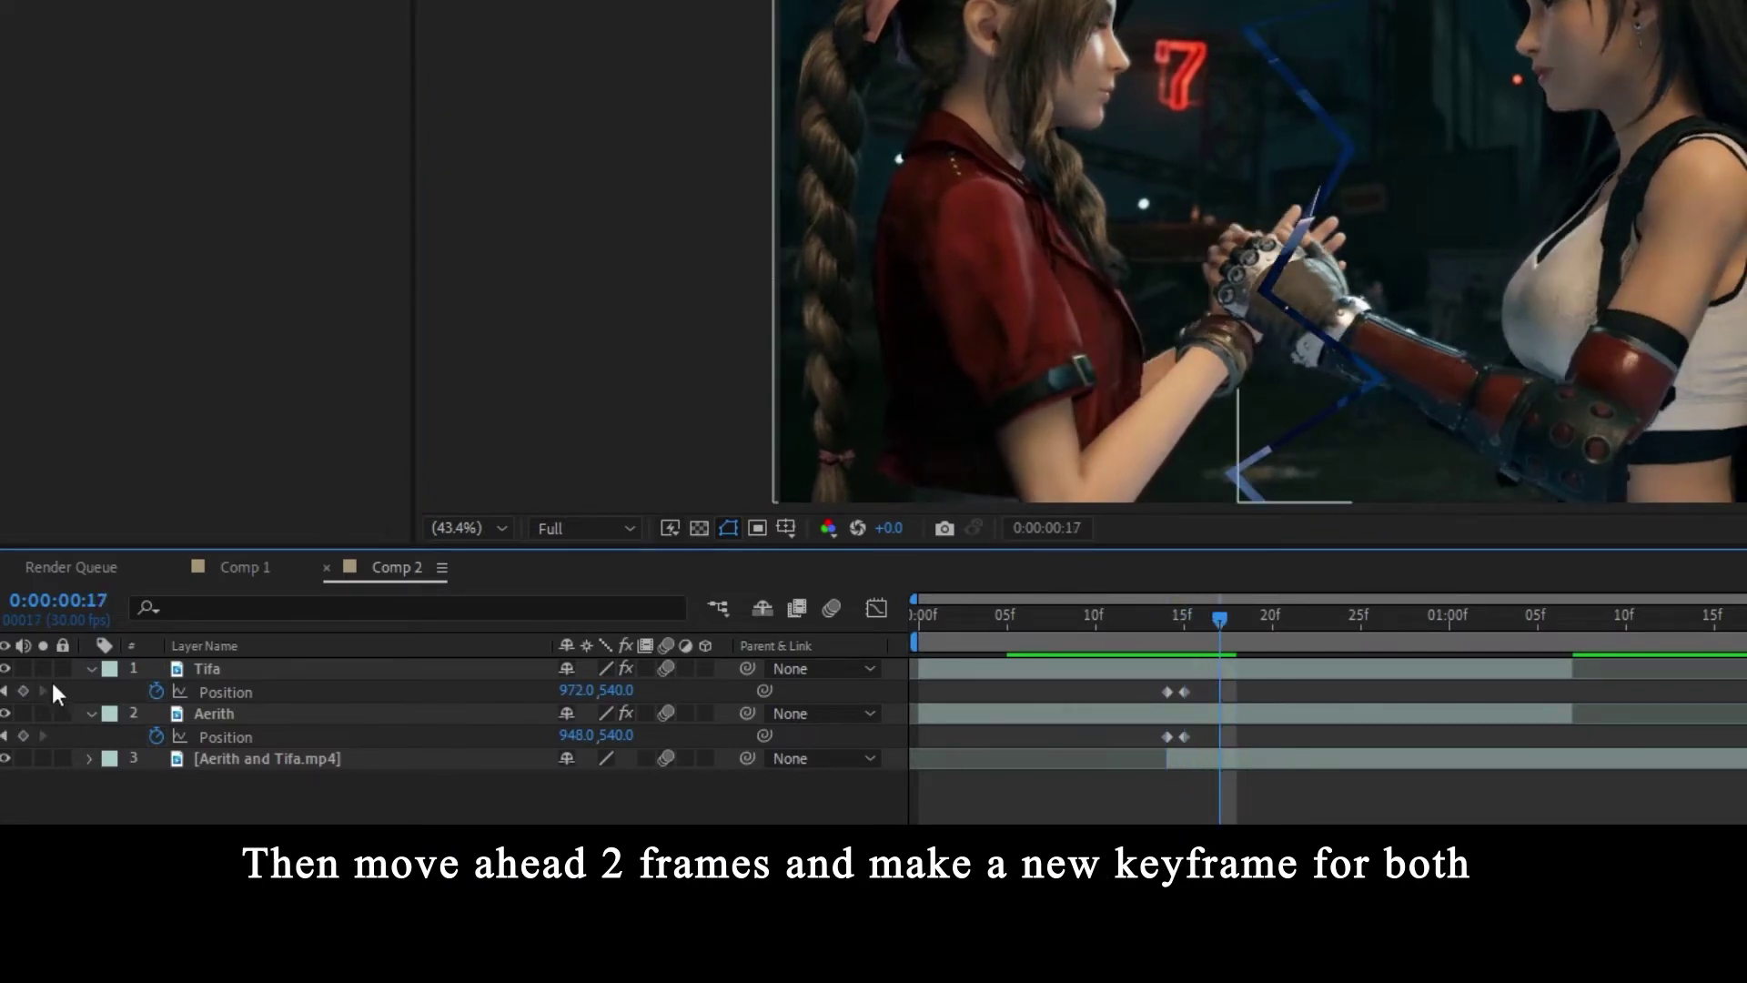
left_click(23, 691)
left_click(23, 736)
- Add another pair of Position keyframes to the Tifa and Aerith layers at 0:00:00:19
left_click(1238, 625)
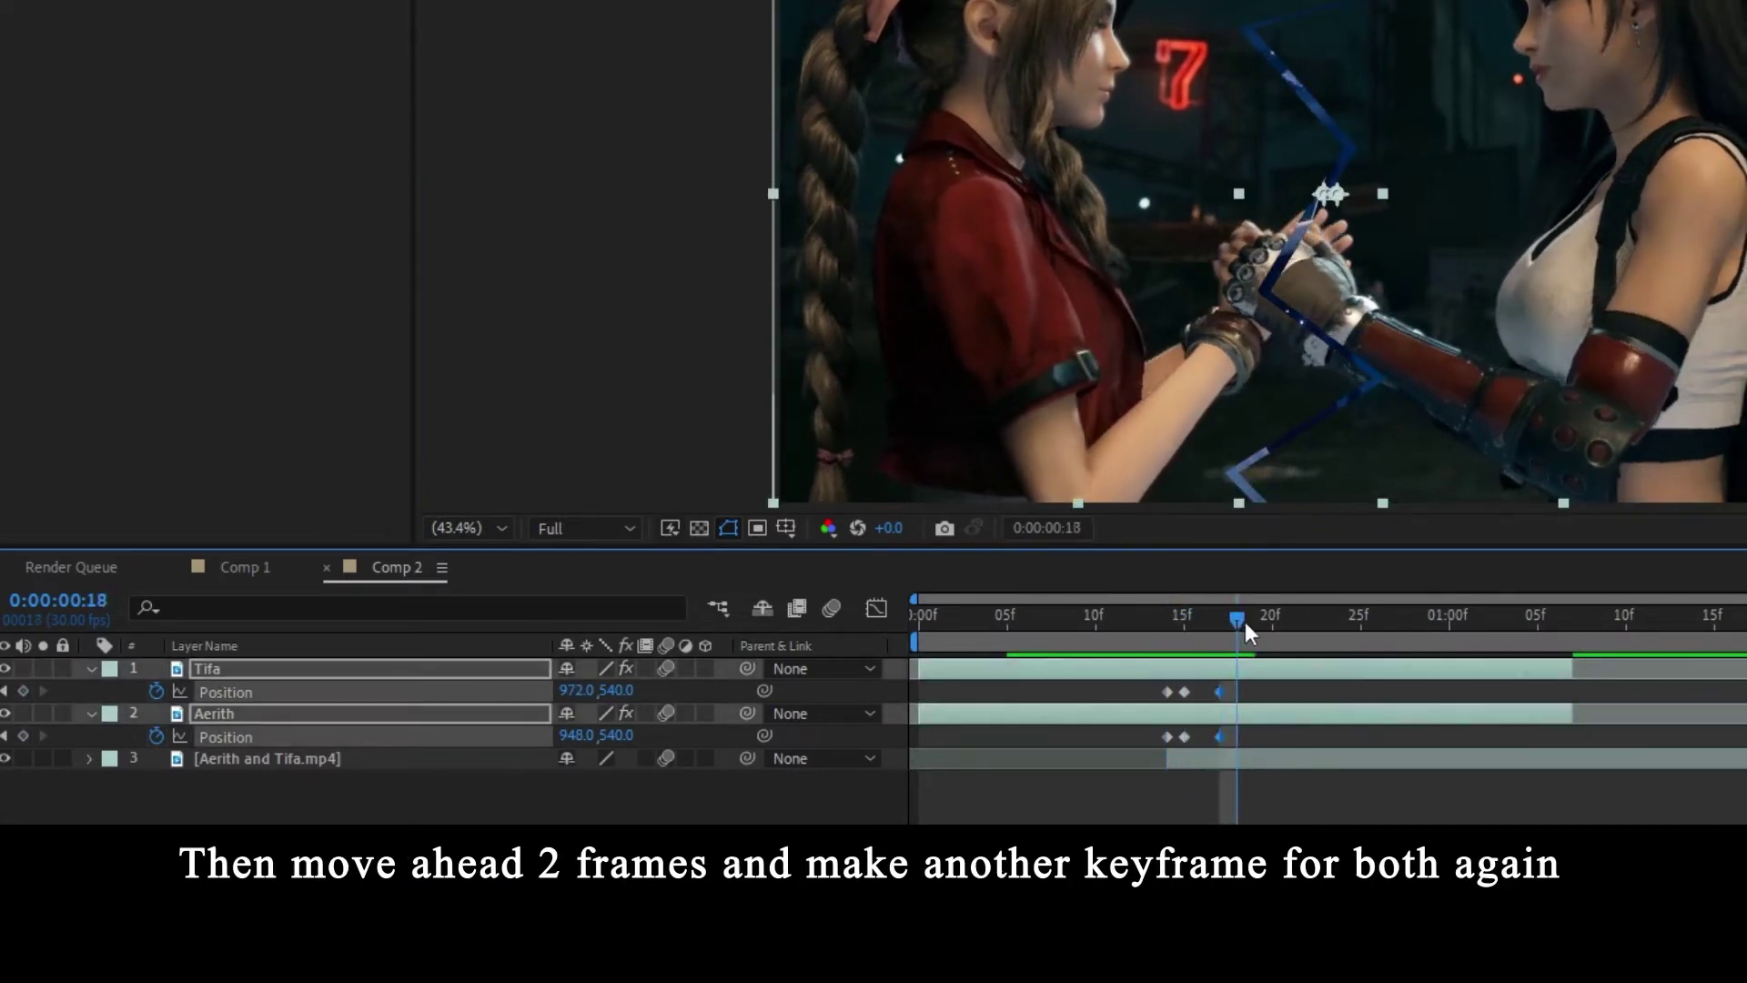
left_click(1254, 624)
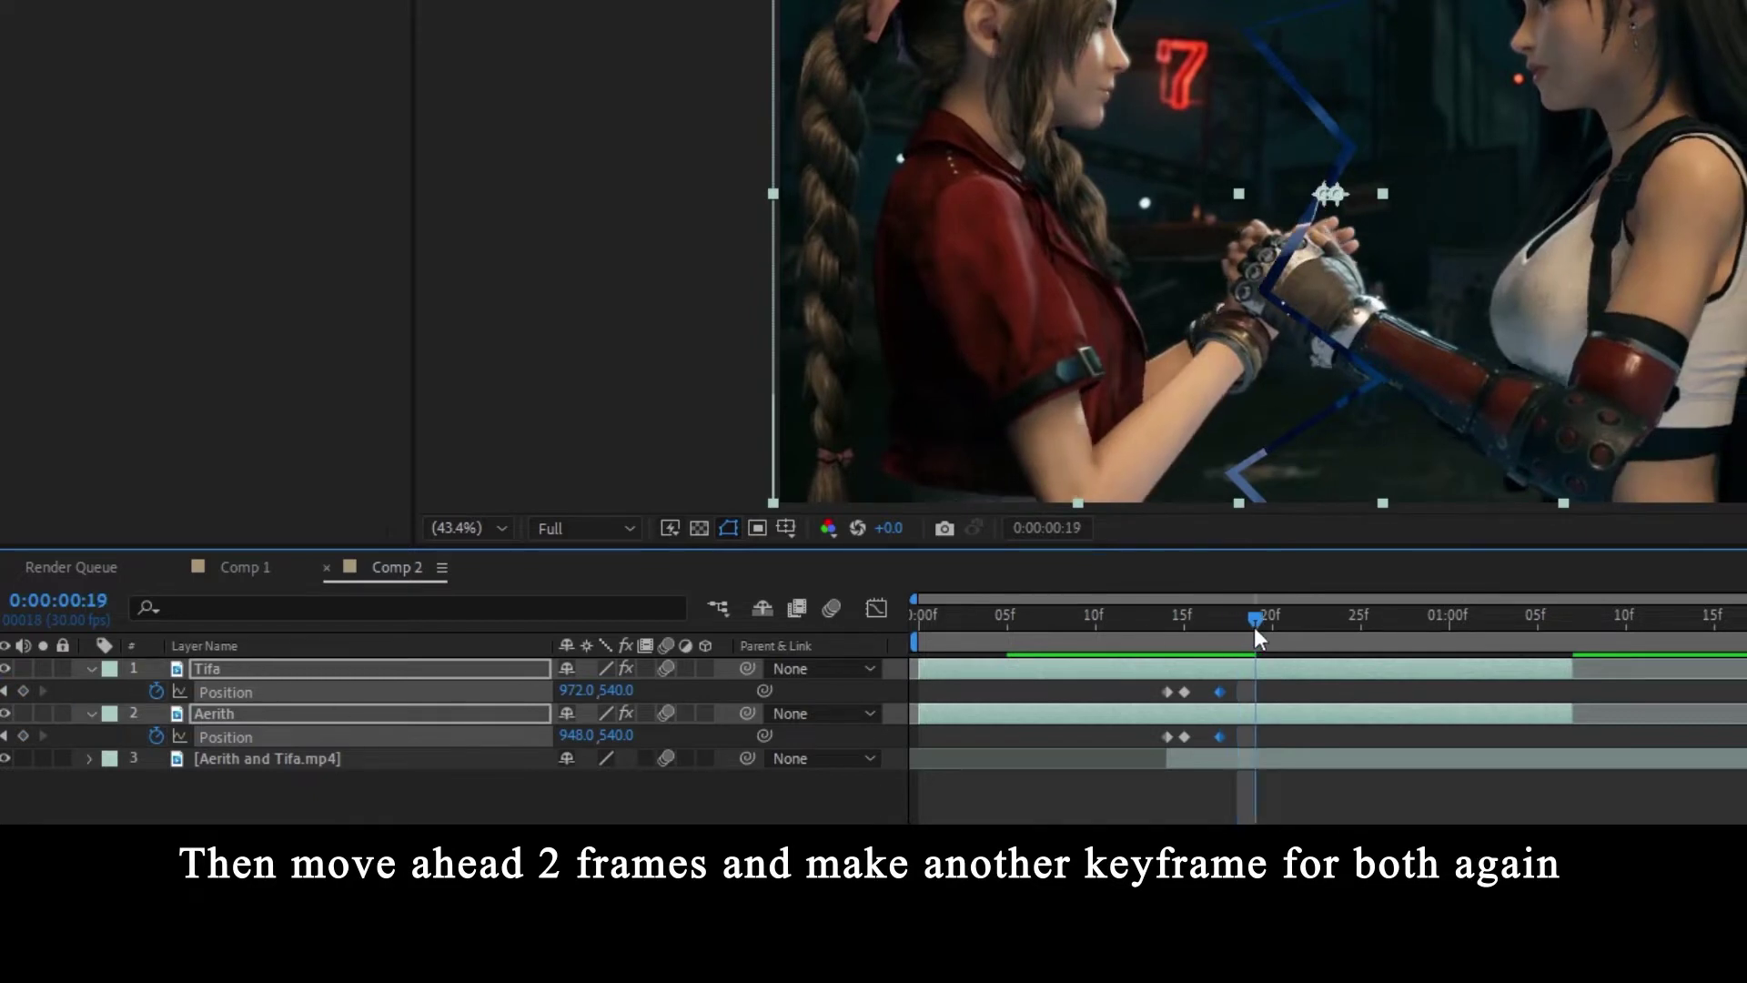
left_click(1291, 748)
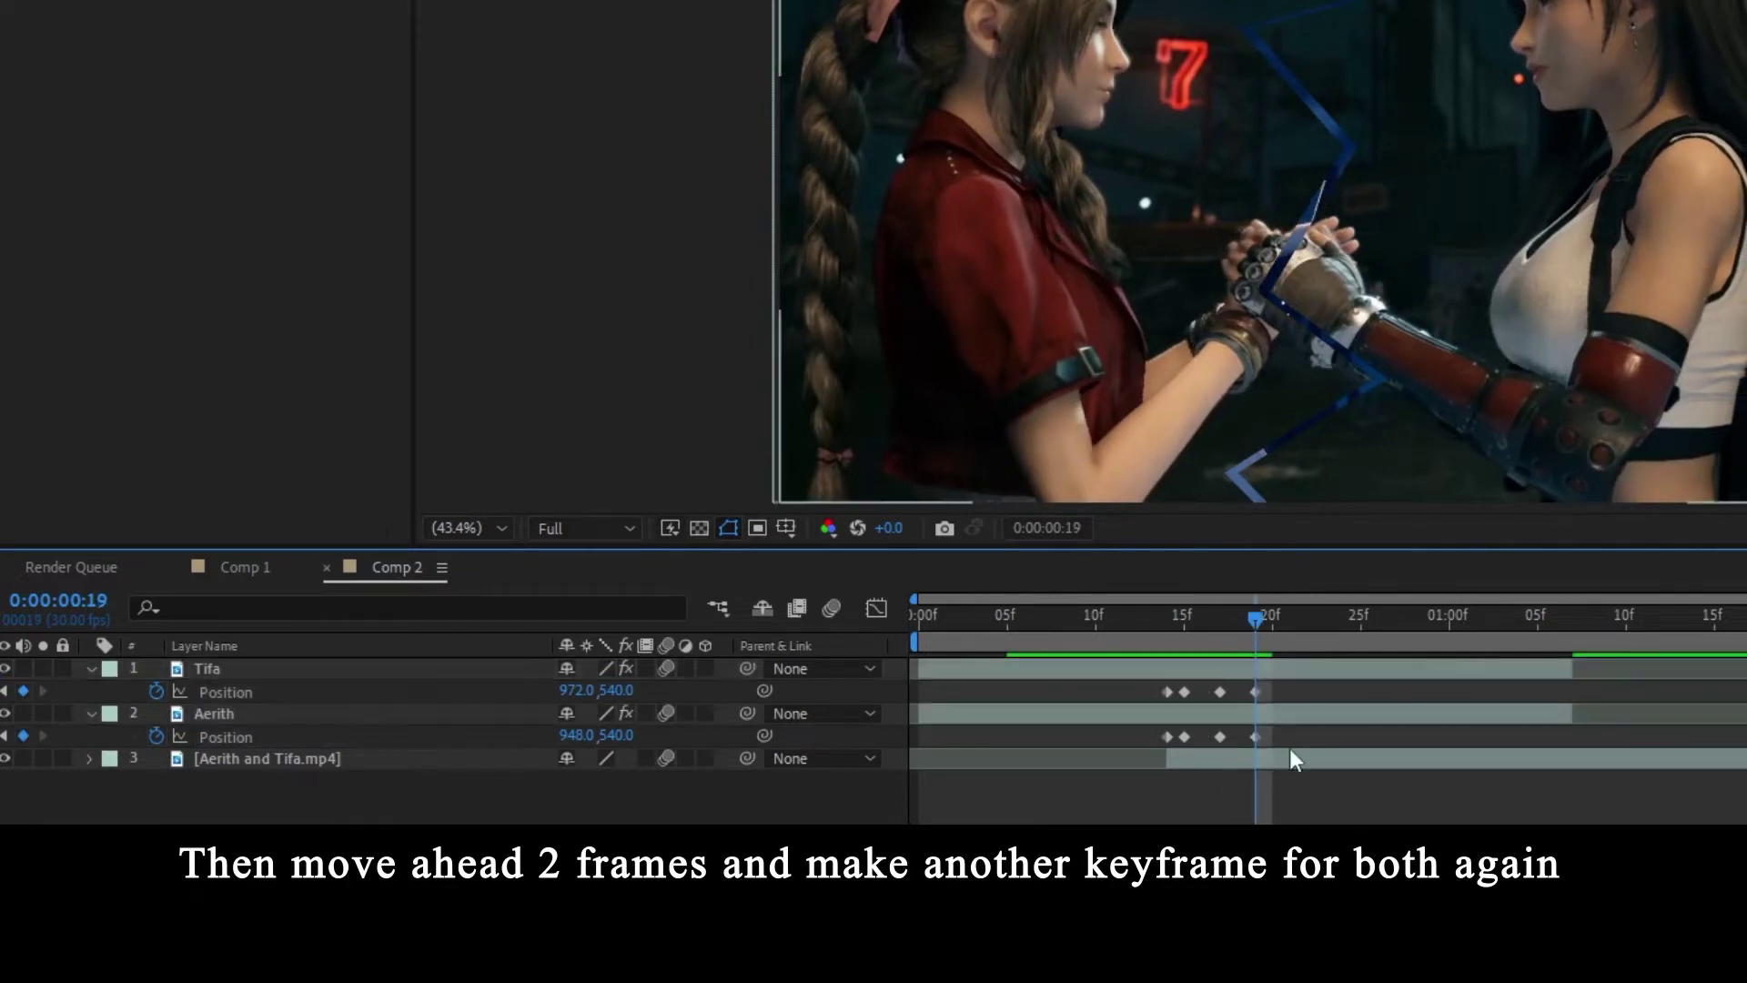
- Nudge the Aerith layer left to position 888, 540 at 0:00:00:19
left_click(1306, 716)
key("shift+Left")
key("shift+Left")
key("shift+Left")
key("shift+Left")
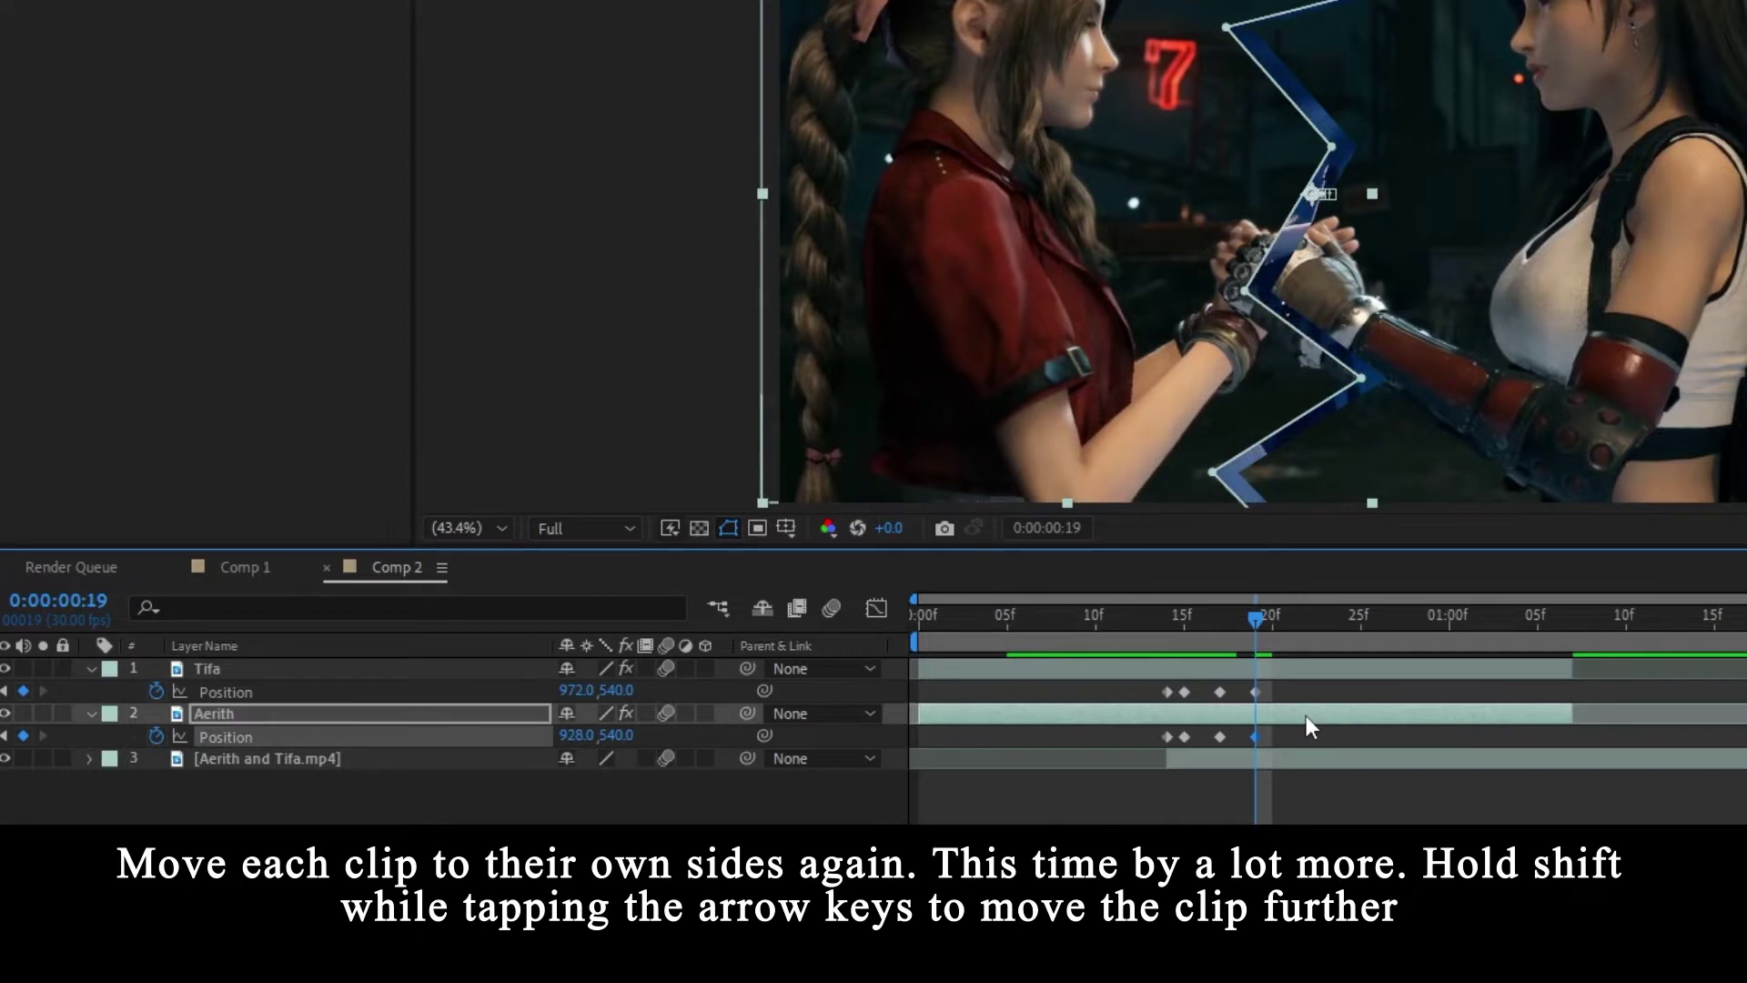
key("shift+Left")
key("shift+Left")
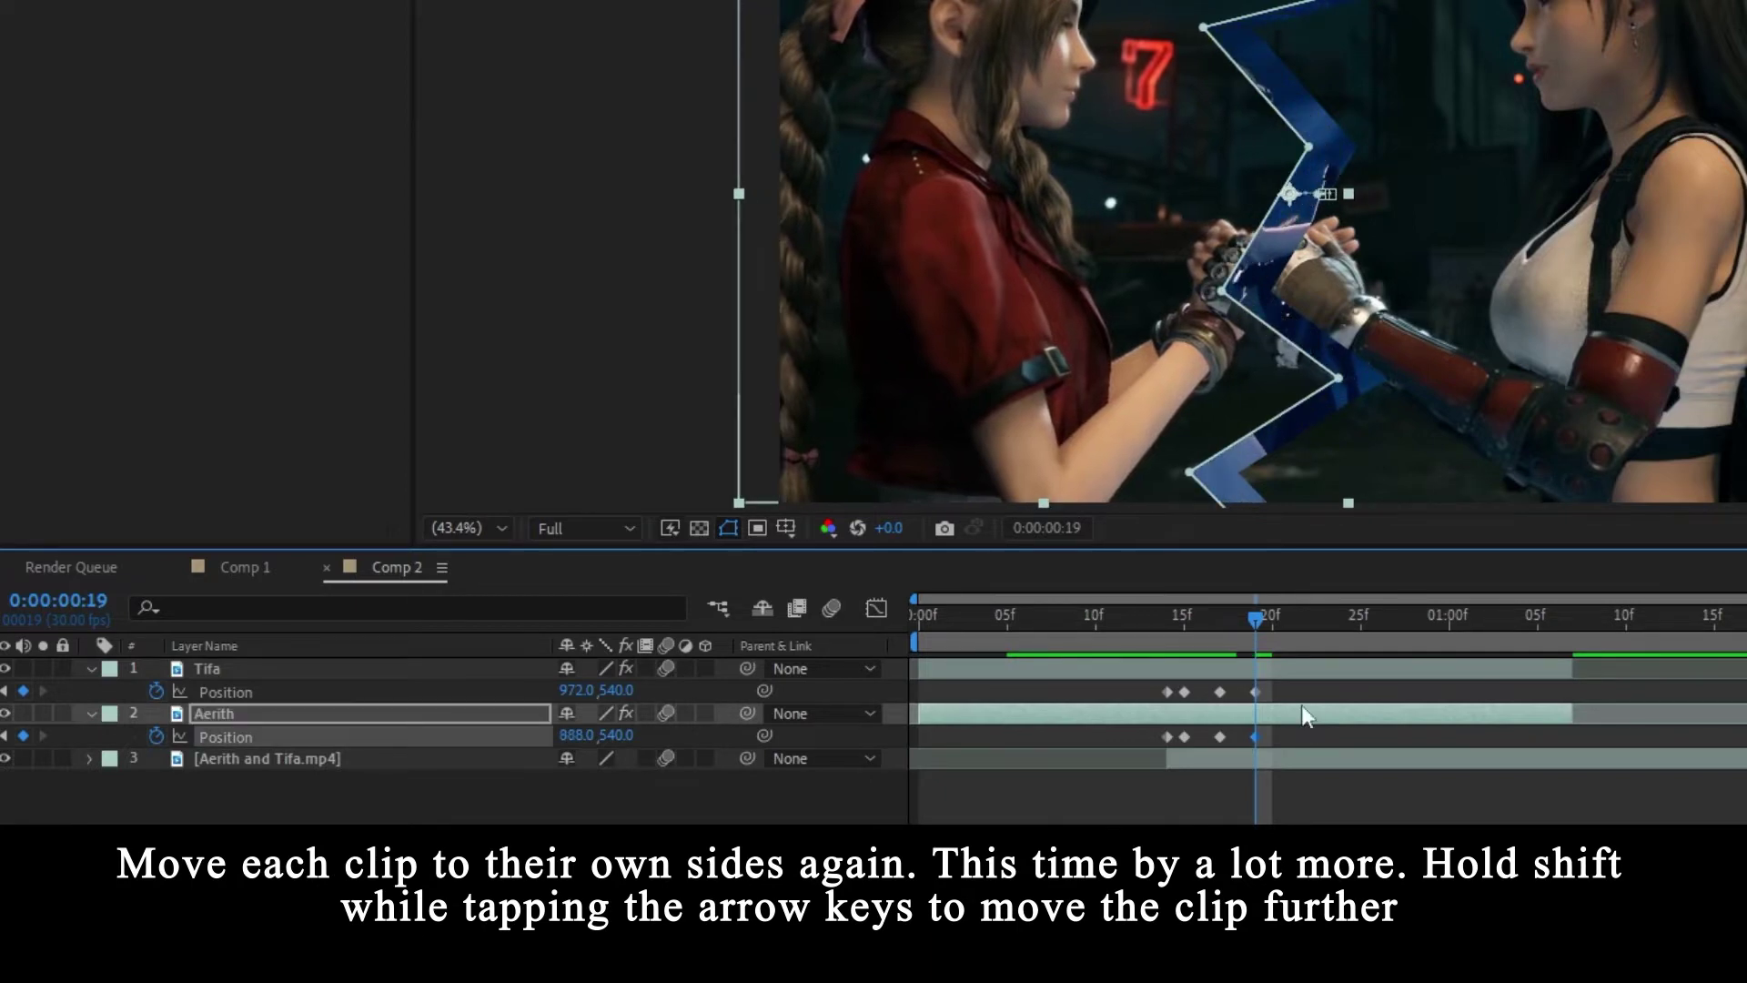
- Nudge the Tifa layer right to position 1032, 540 at 0:00:00:19
left_click(1301, 670)
key("shift+Right")
key("shift+Right")
key("shift+Right")
key("shift+Right")
key("shift+Right")
key("shift+Right")
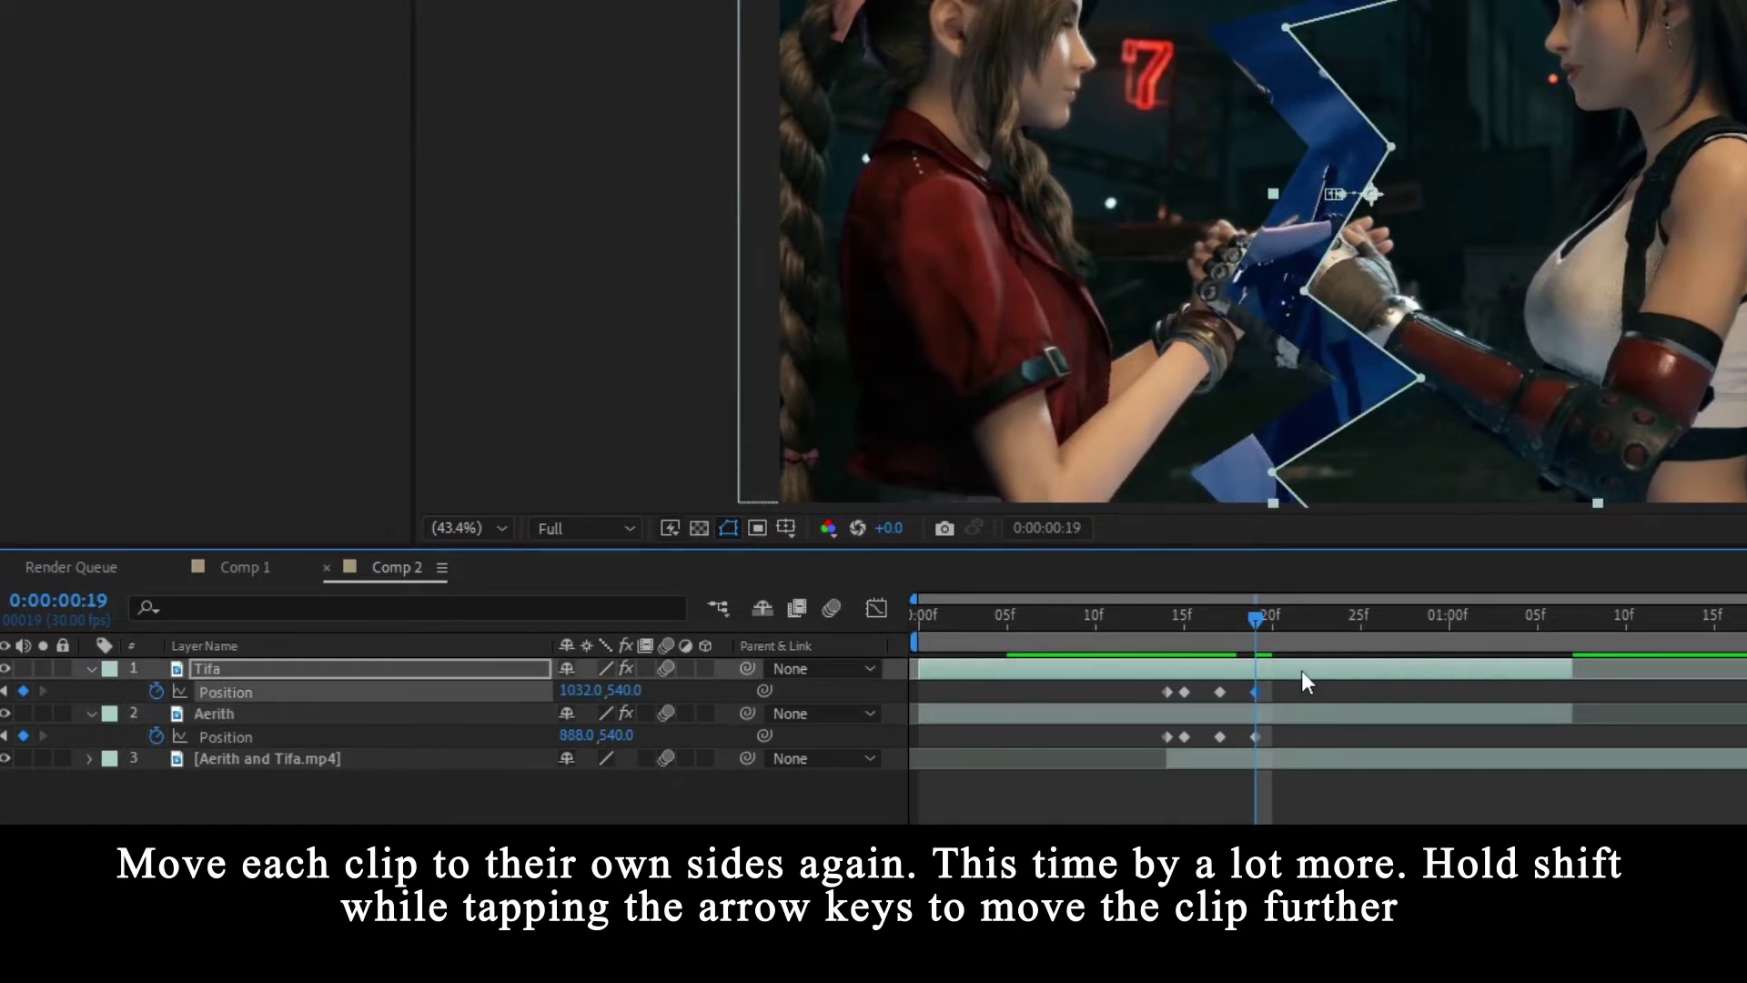
- Try to shift the last Position keyframes of both layers one frame earlier, to 0:00:00:18
mouse_move(1251, 627)
left_mouse_down()
mouse_move(1155, 634)
mouse_move(1247, 648)
mouse_move(1215, 642)
mouse_move(1236, 638)
left_mouse_up()
left_click_drag(1279, 697, 1246, 744)
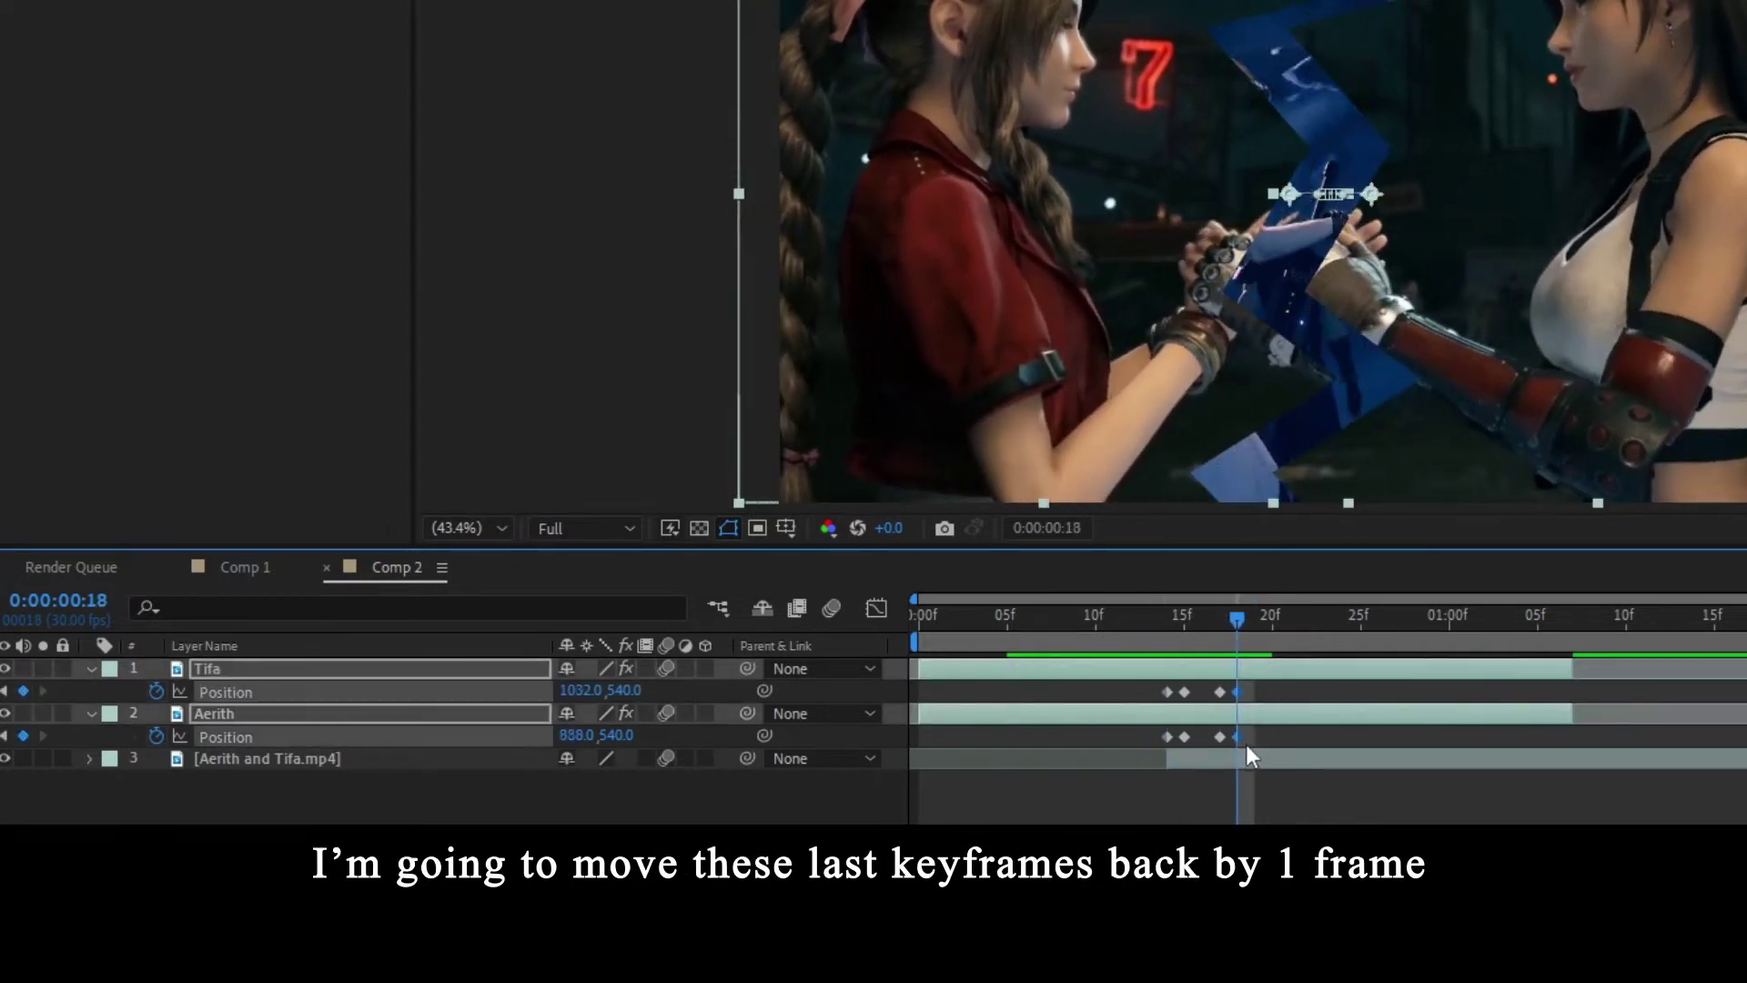
left_click(1254, 623)
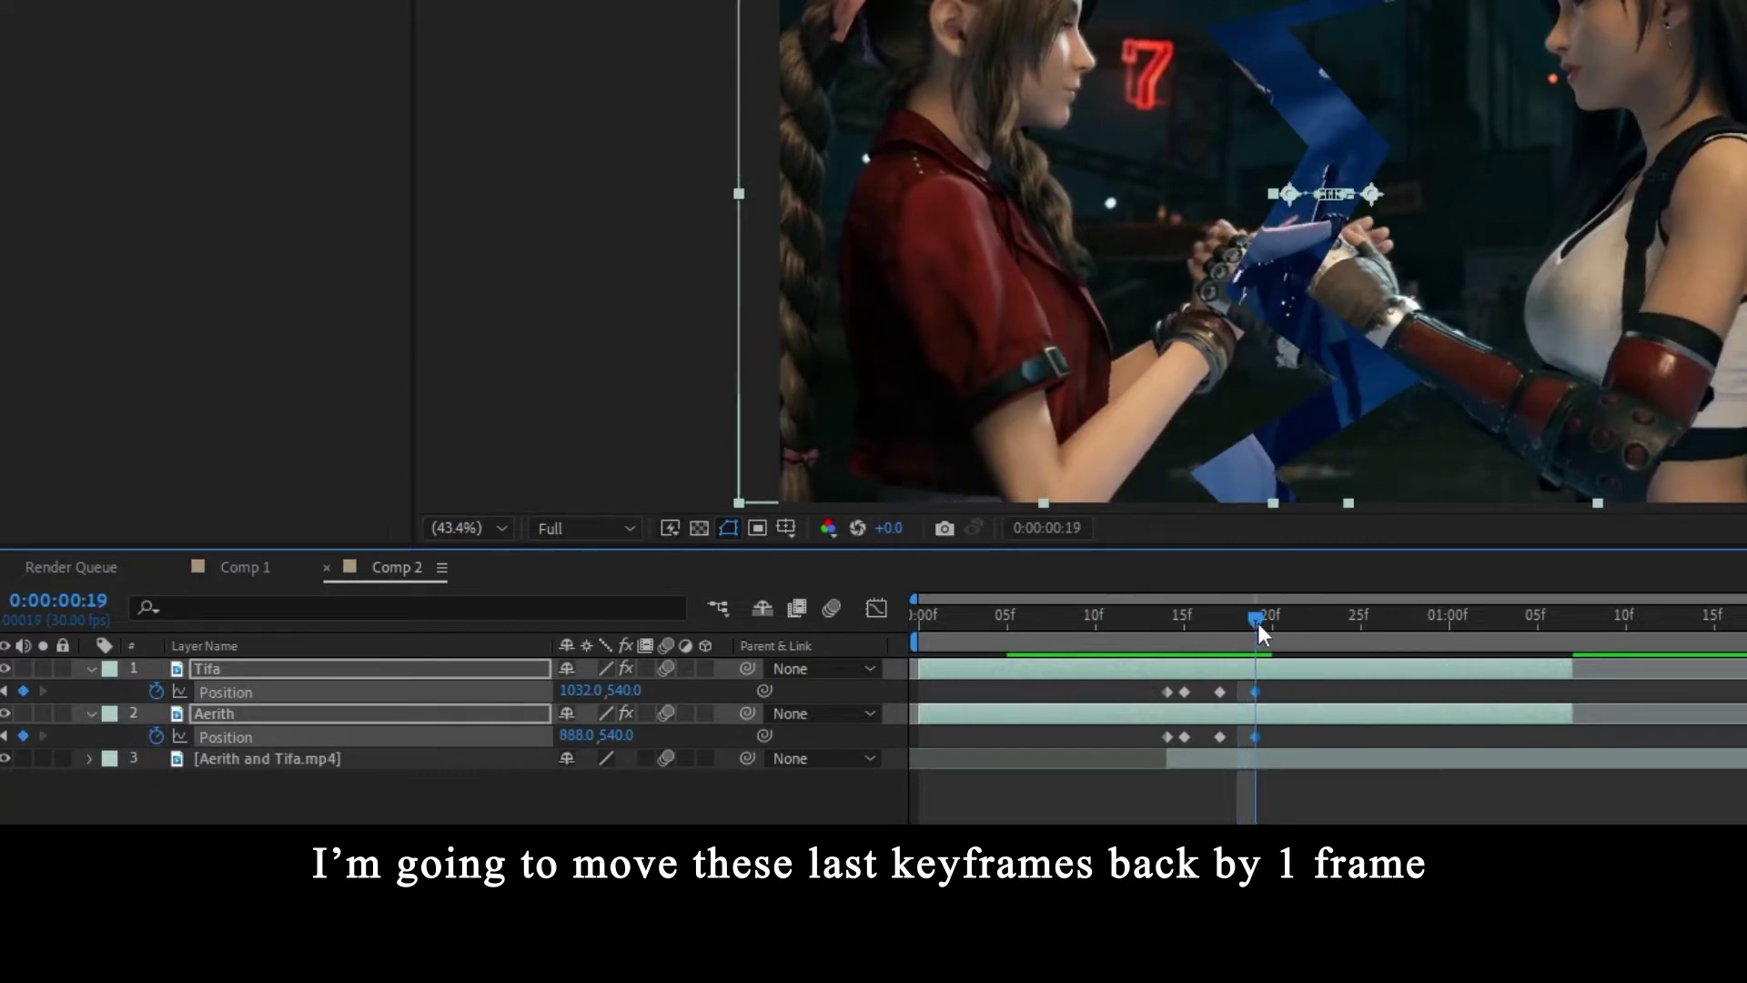
- Add Position keyframes to the Tifa and Aerith layers at 0:00:00:21 and again at 0:00:00:22
left_click_drag(1257, 622, 1287, 624)
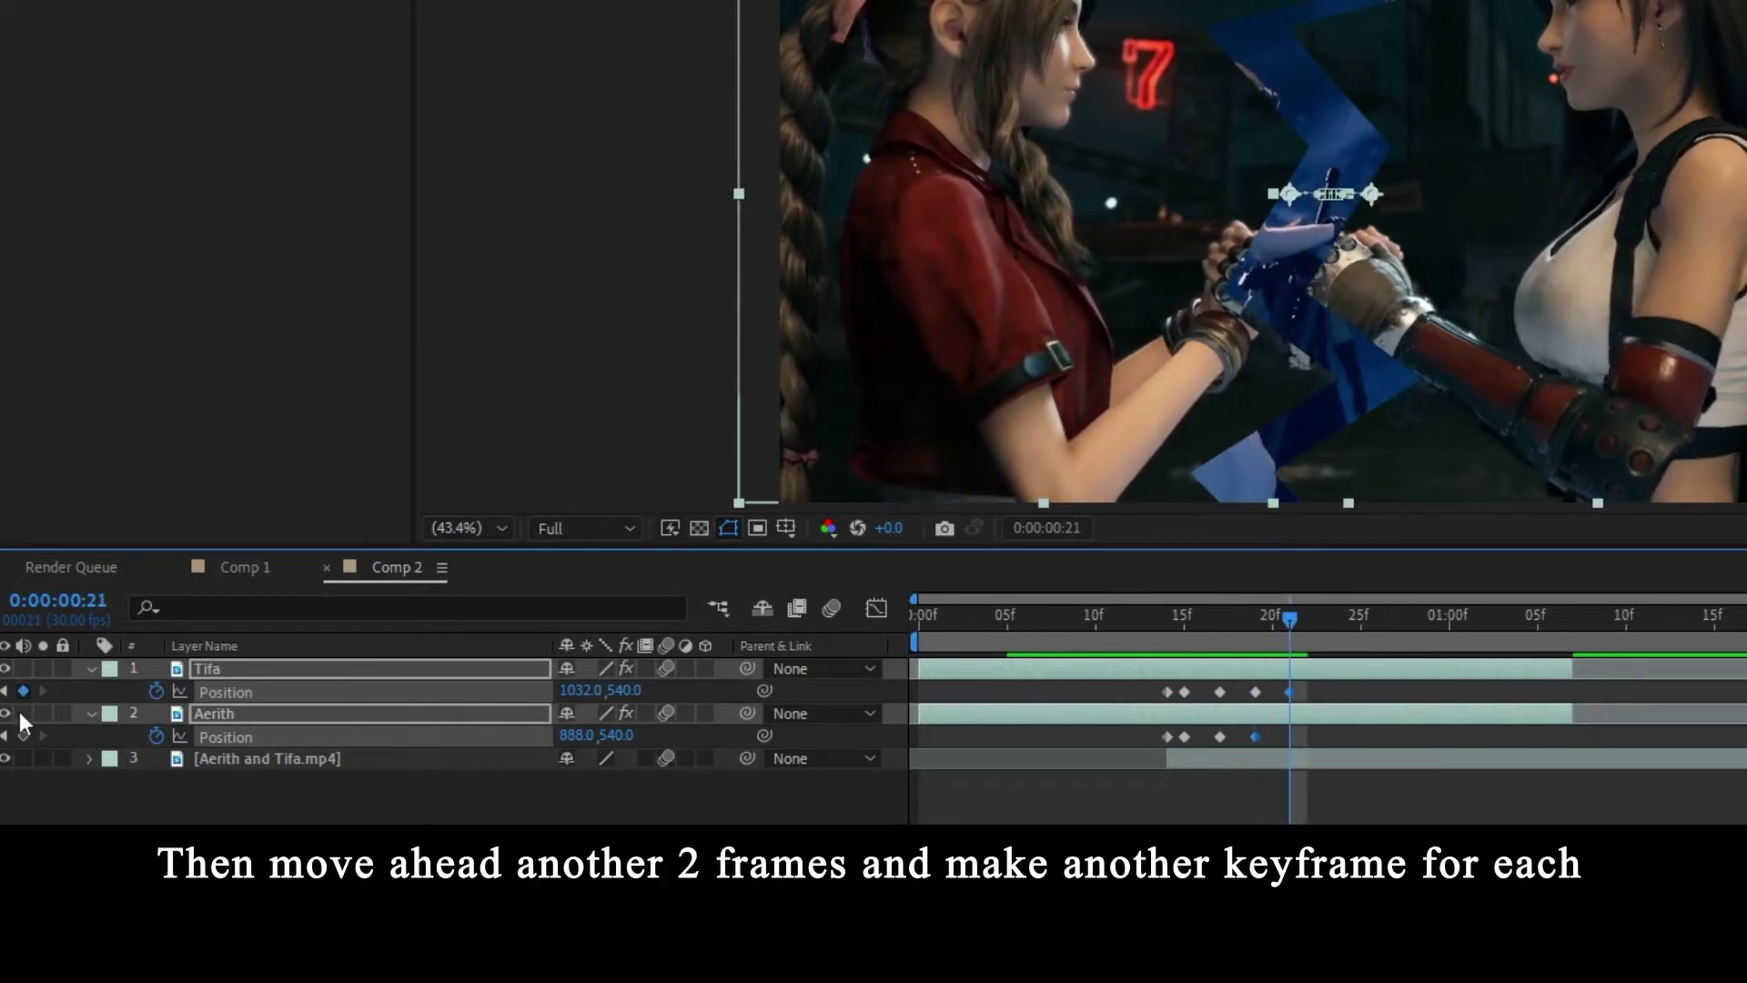
key("Page_Down")
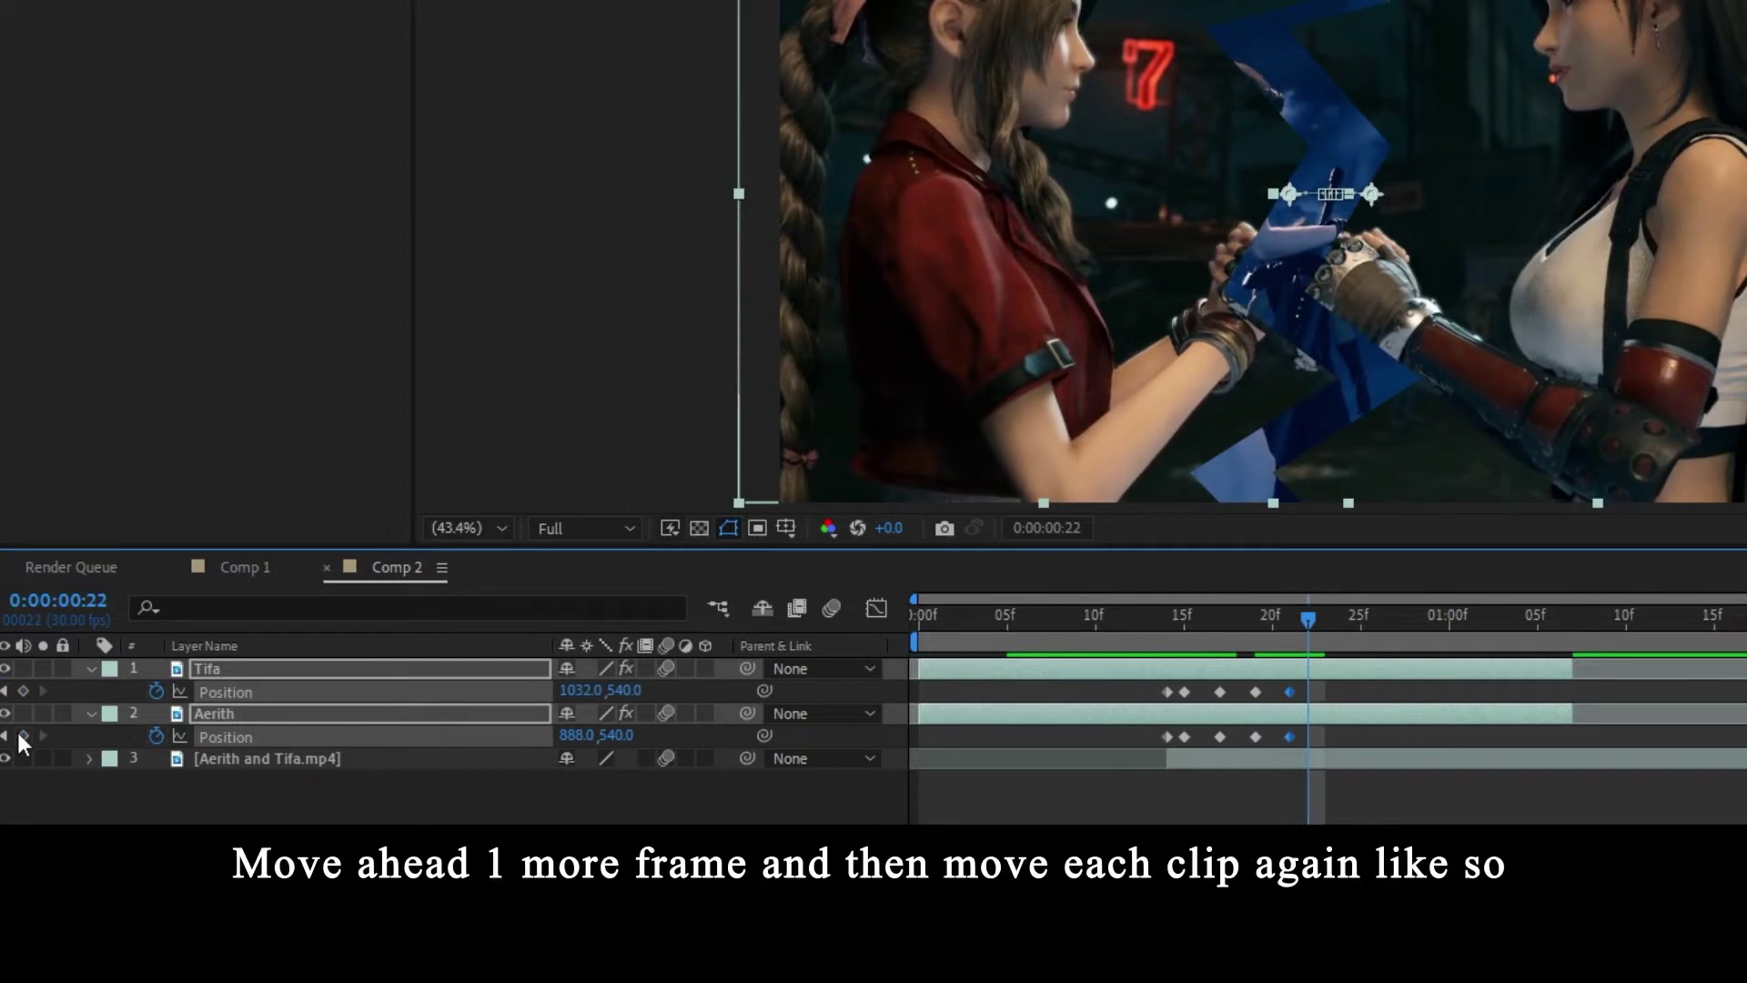
left_click(24, 734)
- Nudge the Aerith layer left to position 808, 540 at 0:00:00:22
left_click(319, 715)
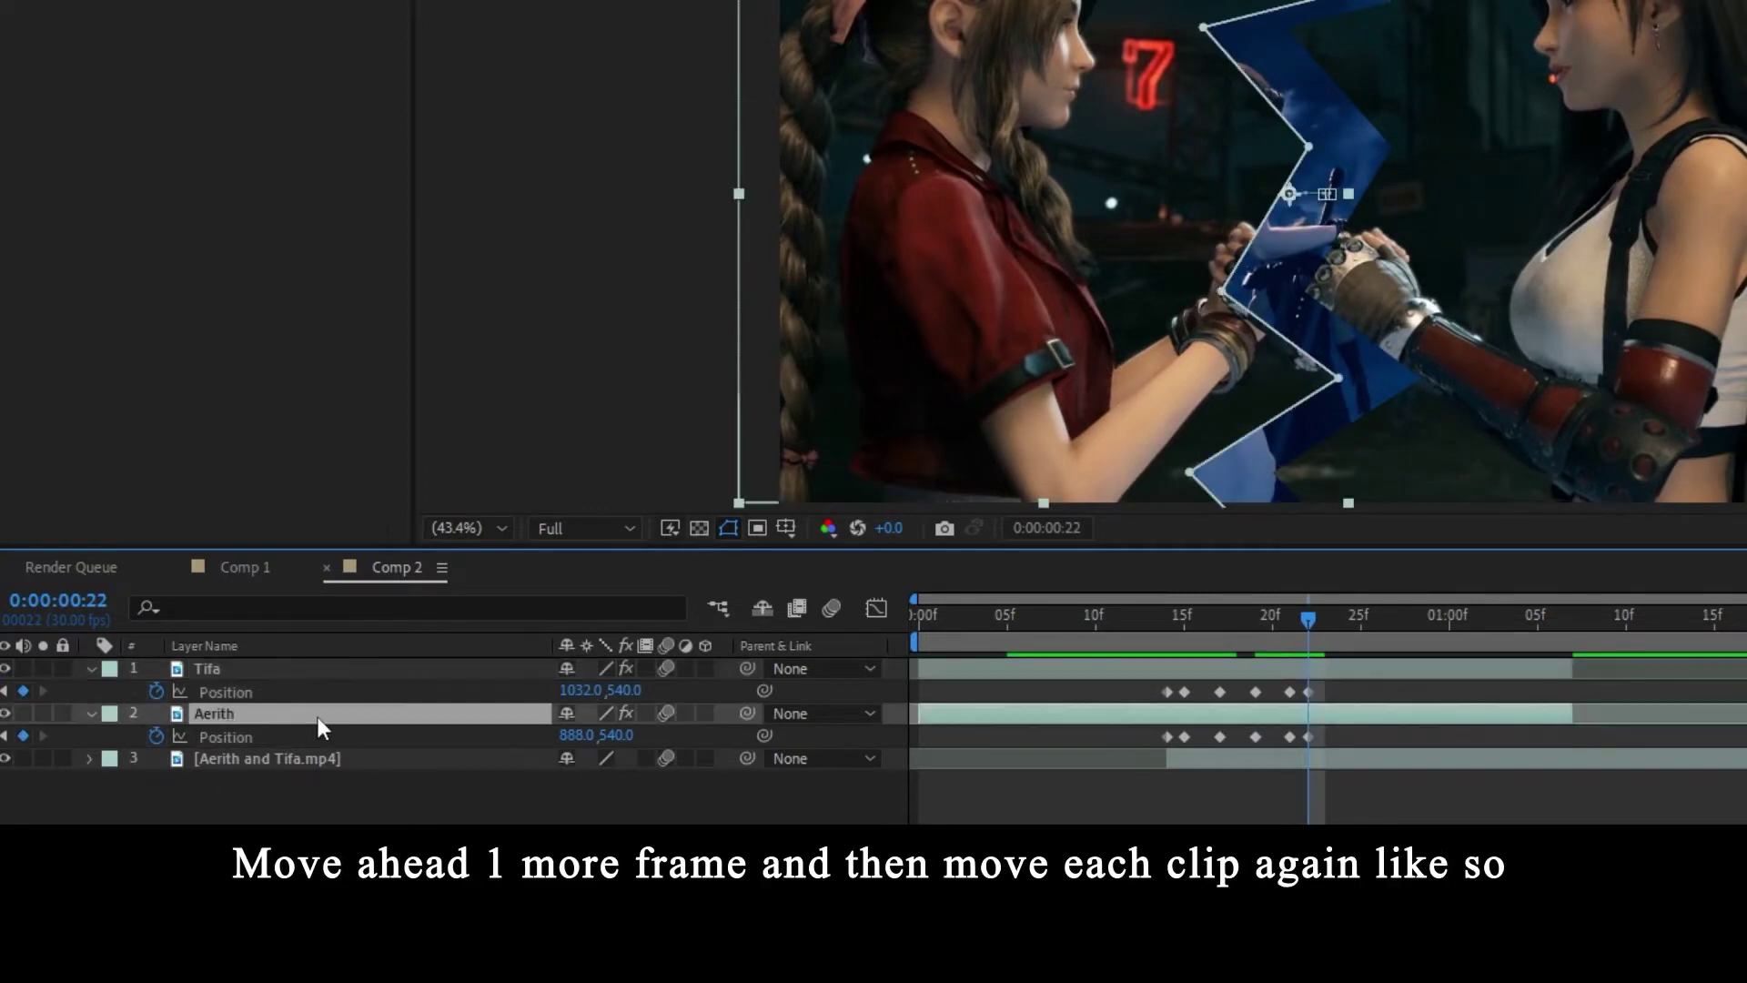
key("shift+Left")
key("shift+Left")
key("shift+Left")
key("shift+Left")
key("shift+Left")
key("shift+Left")
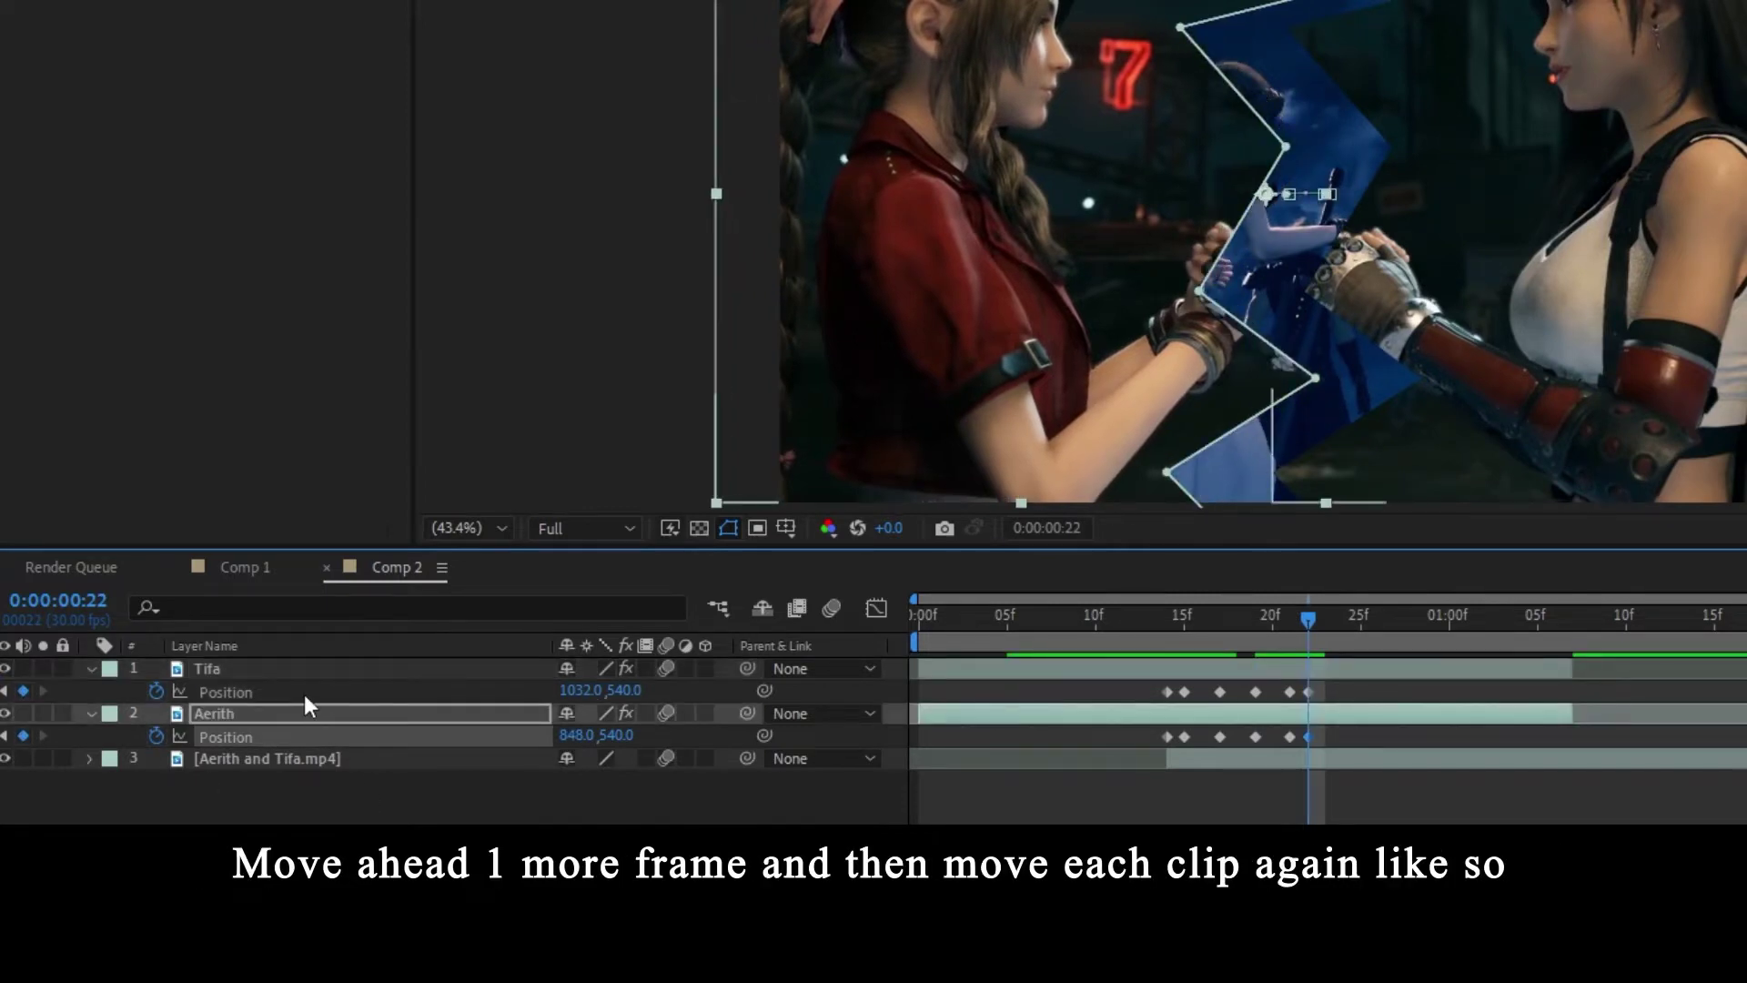
key("shift+Left")
key("shift+Left")
- Nudge the Tifa layer right to position 1112, 540 at 0:00:00:22
left_click(303, 664)
key("shift+Right")
key("shift+Right")
key("shift+Right")
key("shift+Right")
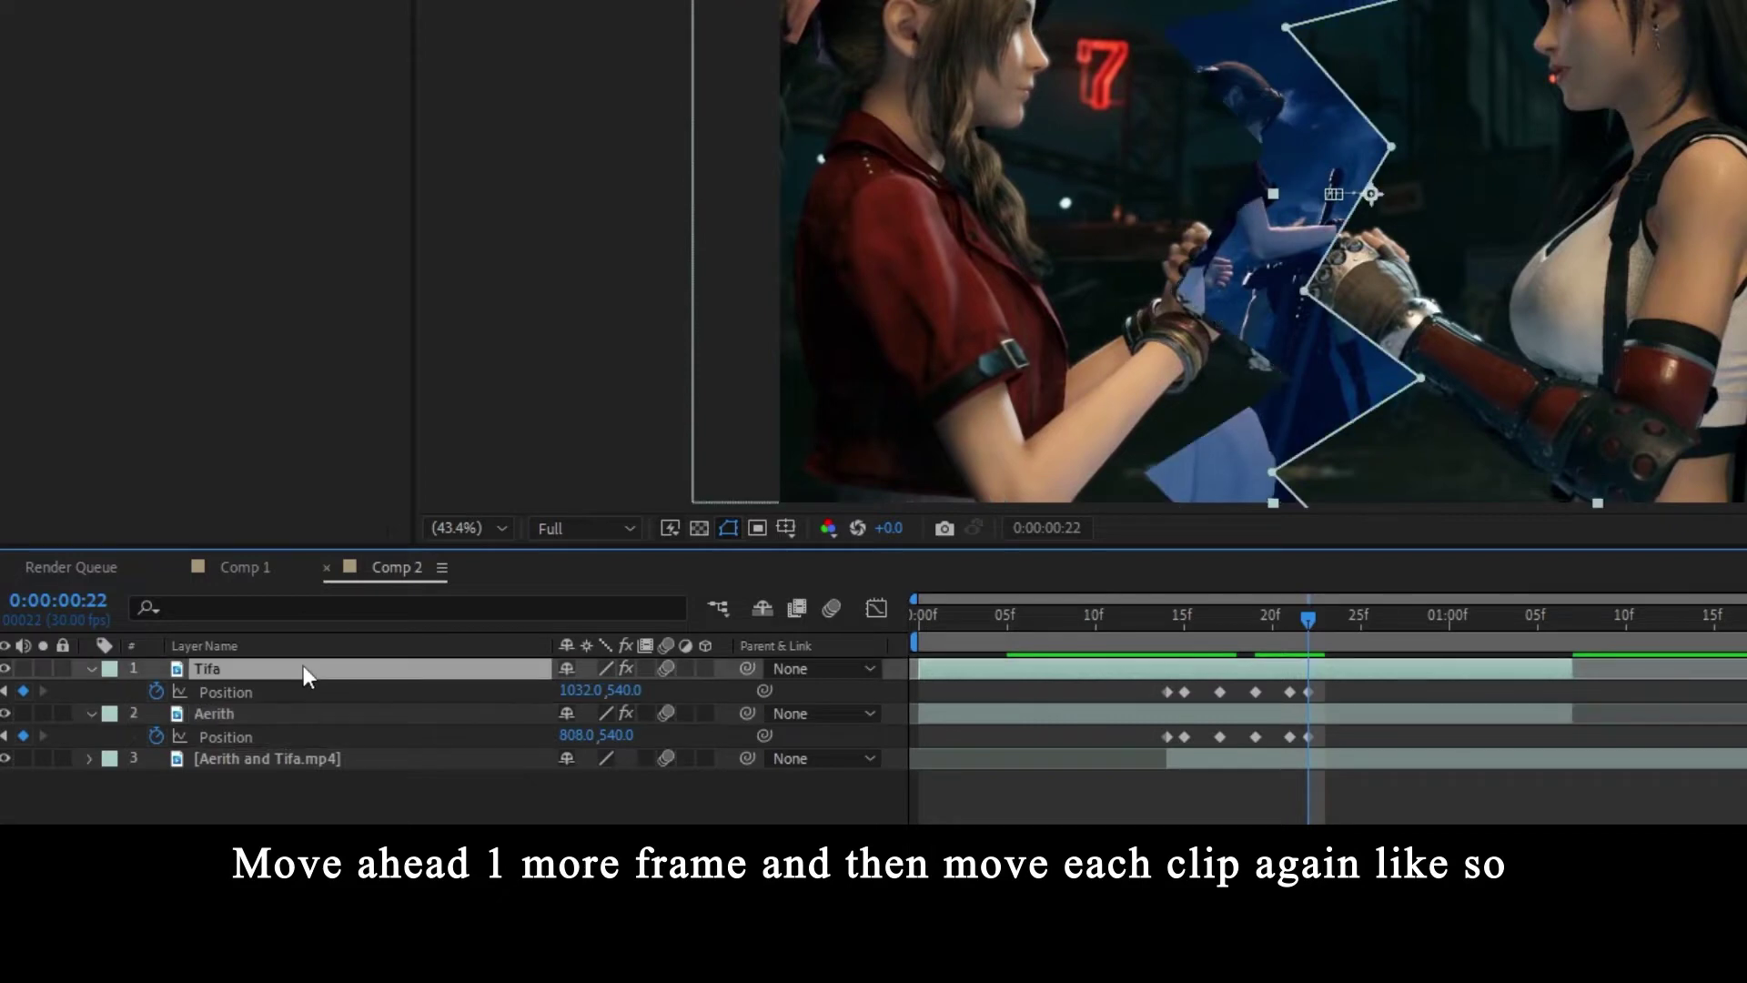
key("shift+Right")
key("shift+Right")
key("shift+Right")
key("shift+Right")
left_click(1296, 806)
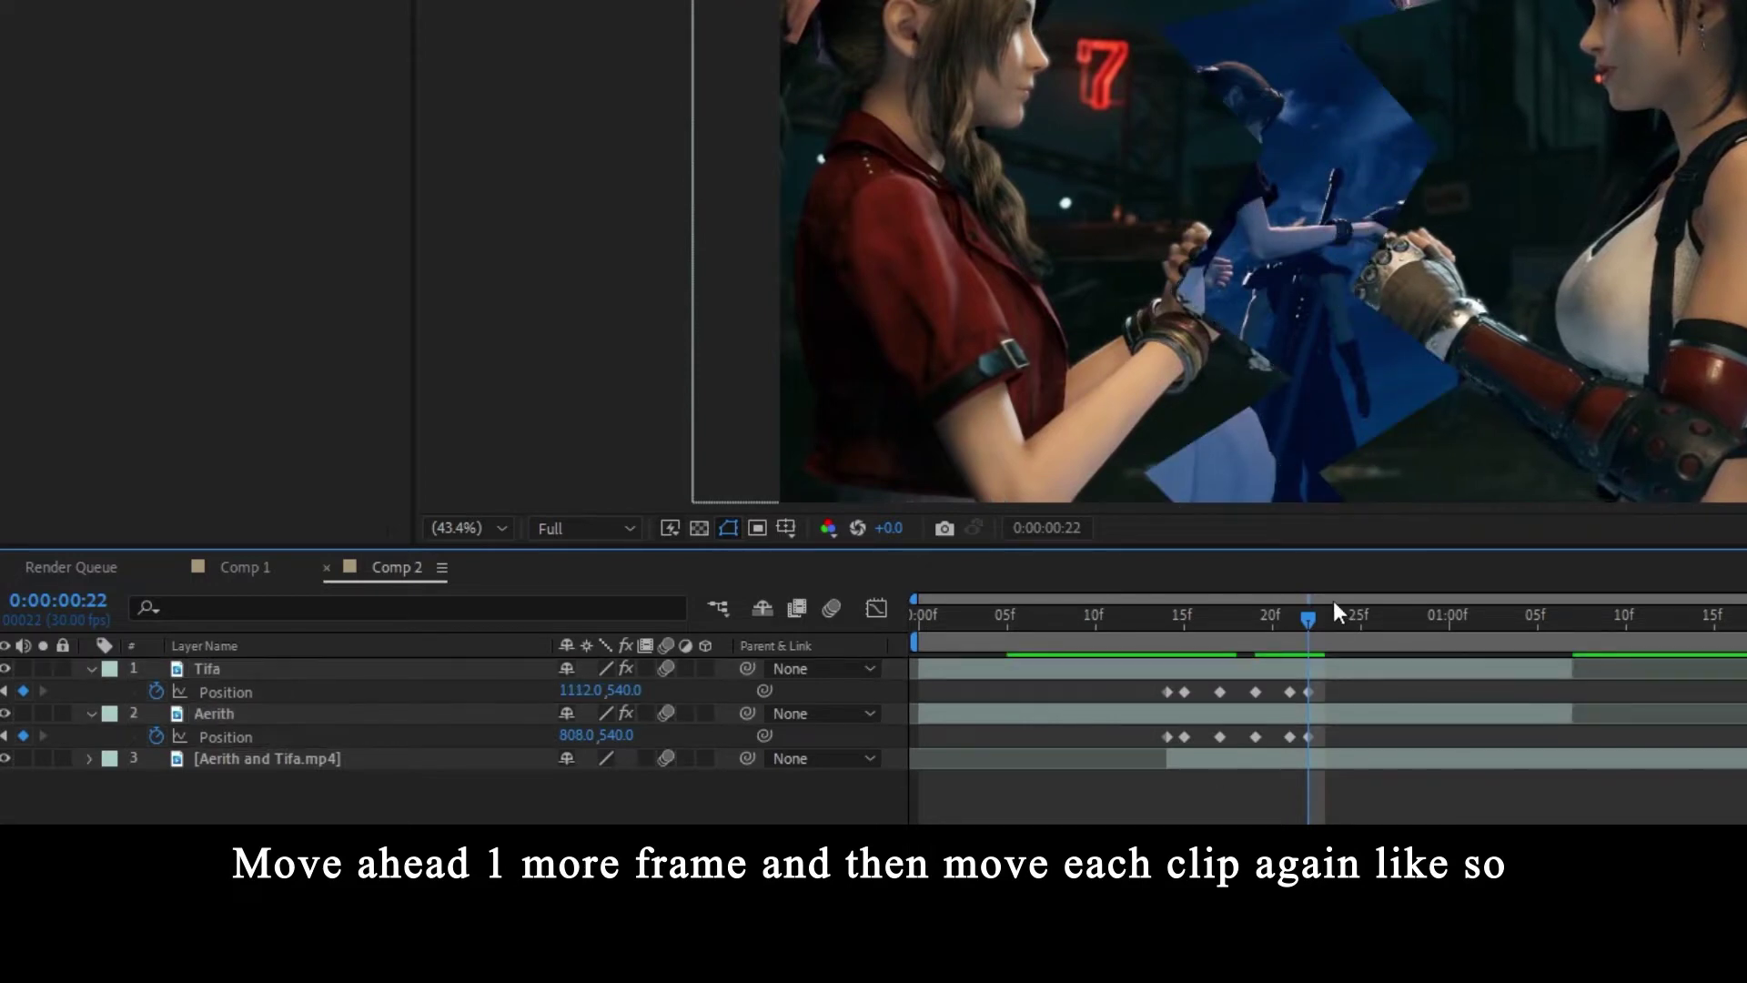
- Set Position keyframes on the Tifa and Aerith layers at 0:00:00:25
left_click_drag(1309, 619, 1360, 619)
left_click(24, 725)
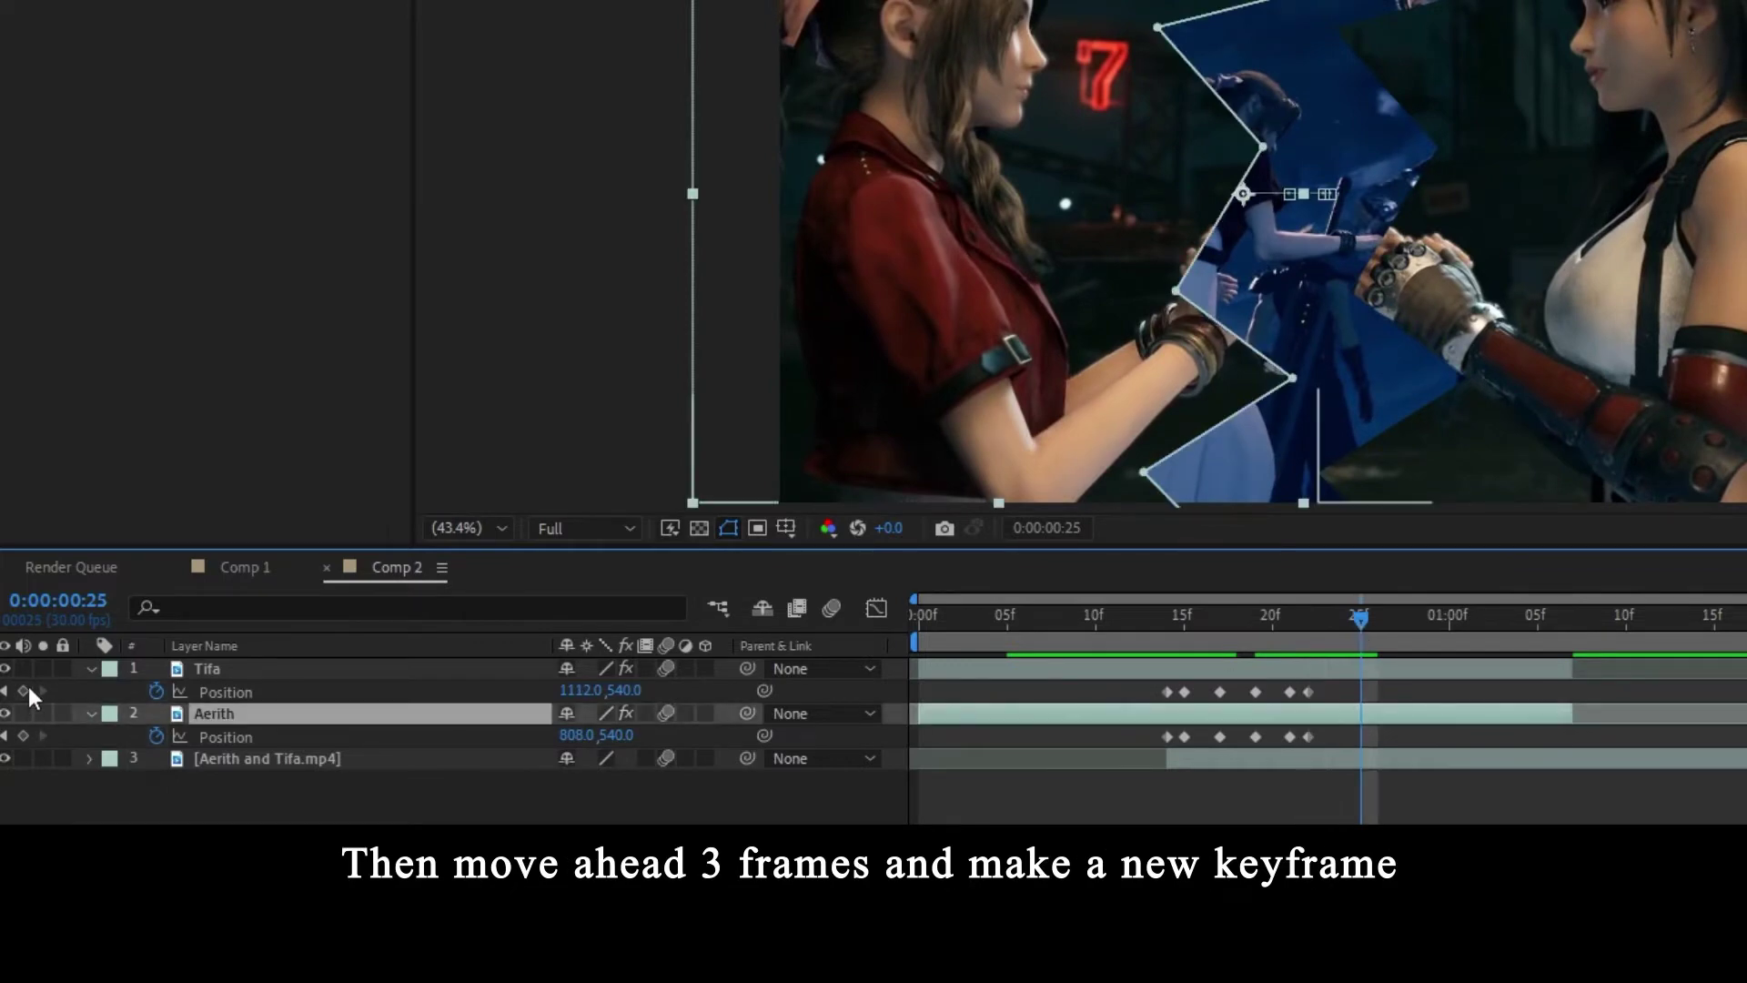
left_click(28, 689)
left_click(27, 733)
- Go to 0:00:00:26 and nudge the Tifa layer right to position 1172, 540
key("Page_Down")
key("Page_Down")
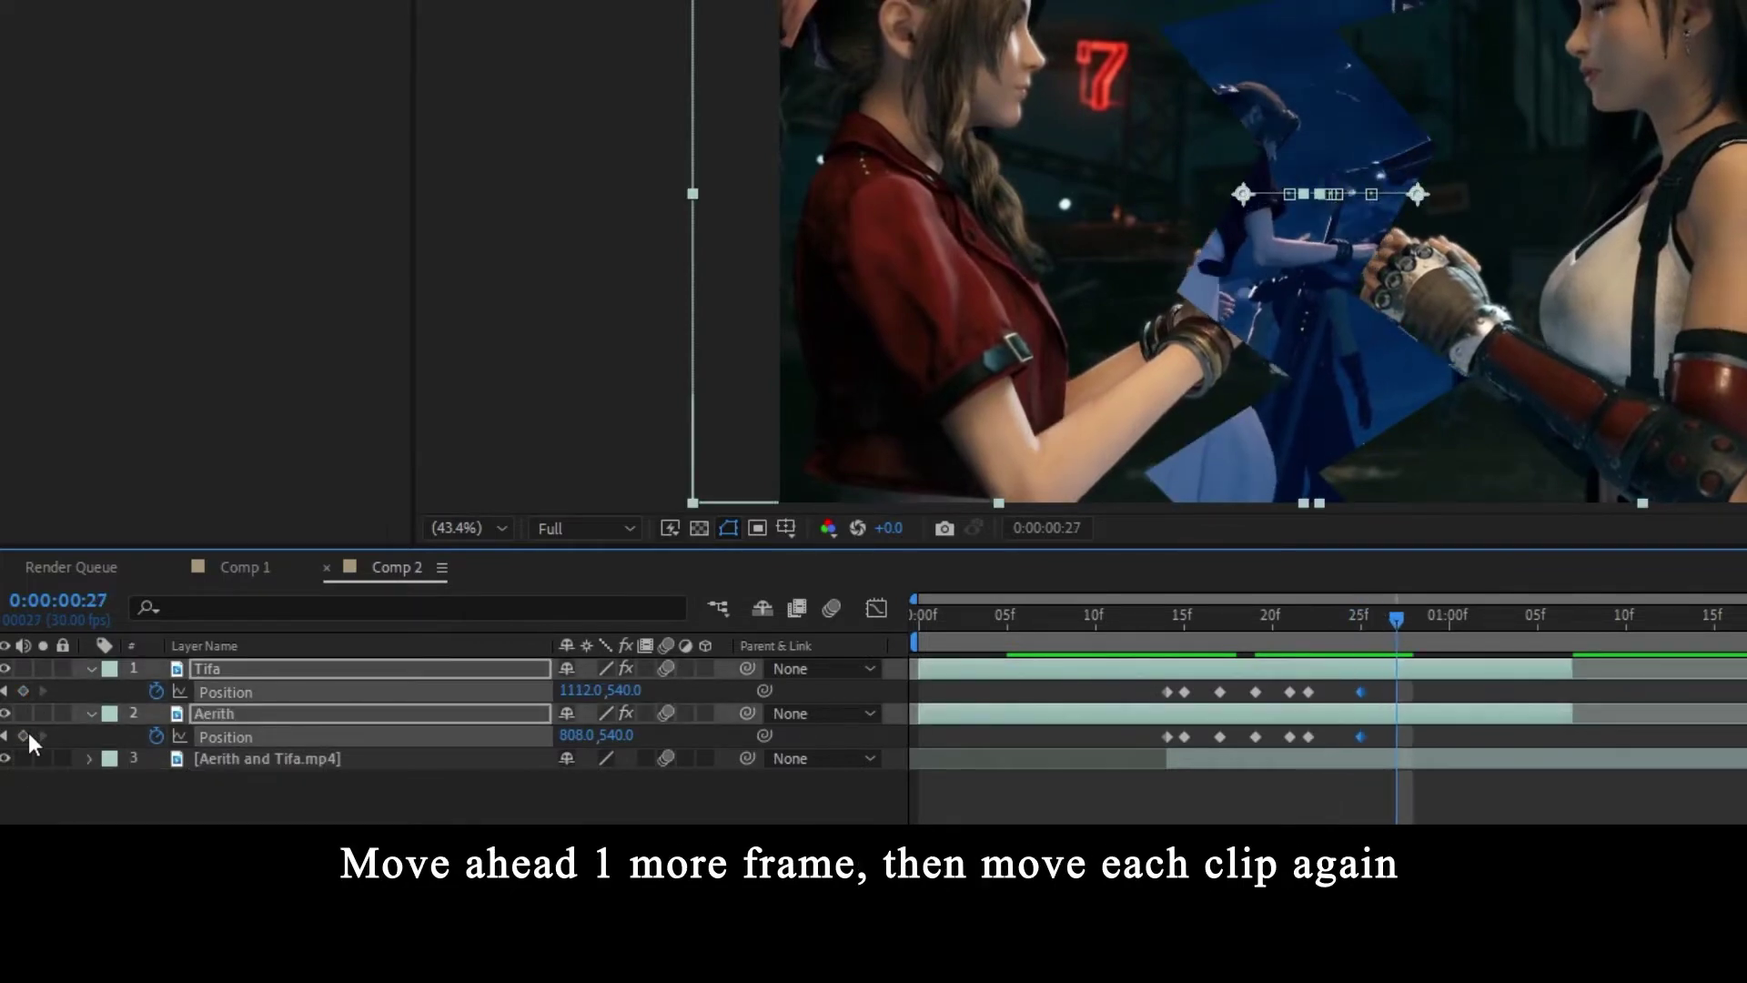
key("Page_Up")
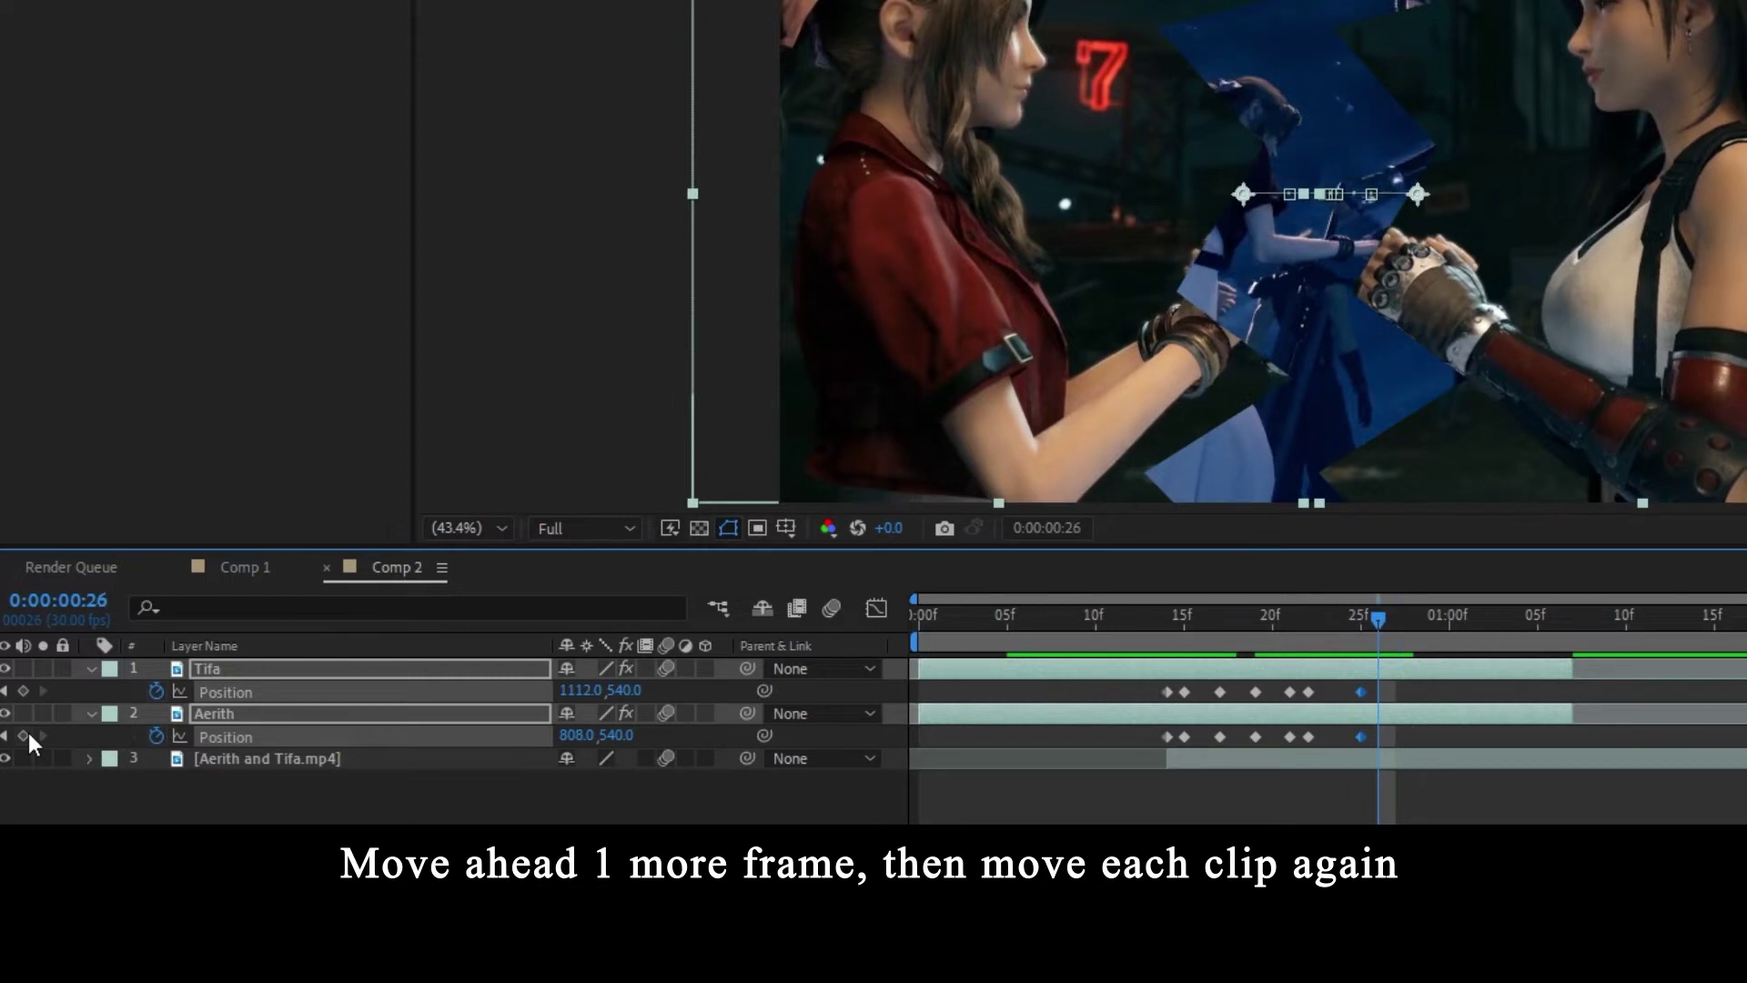
left_click(260, 669)
key("shift+Right")
key("shift+Right")
key("shift+Right")
key("shift+Right")
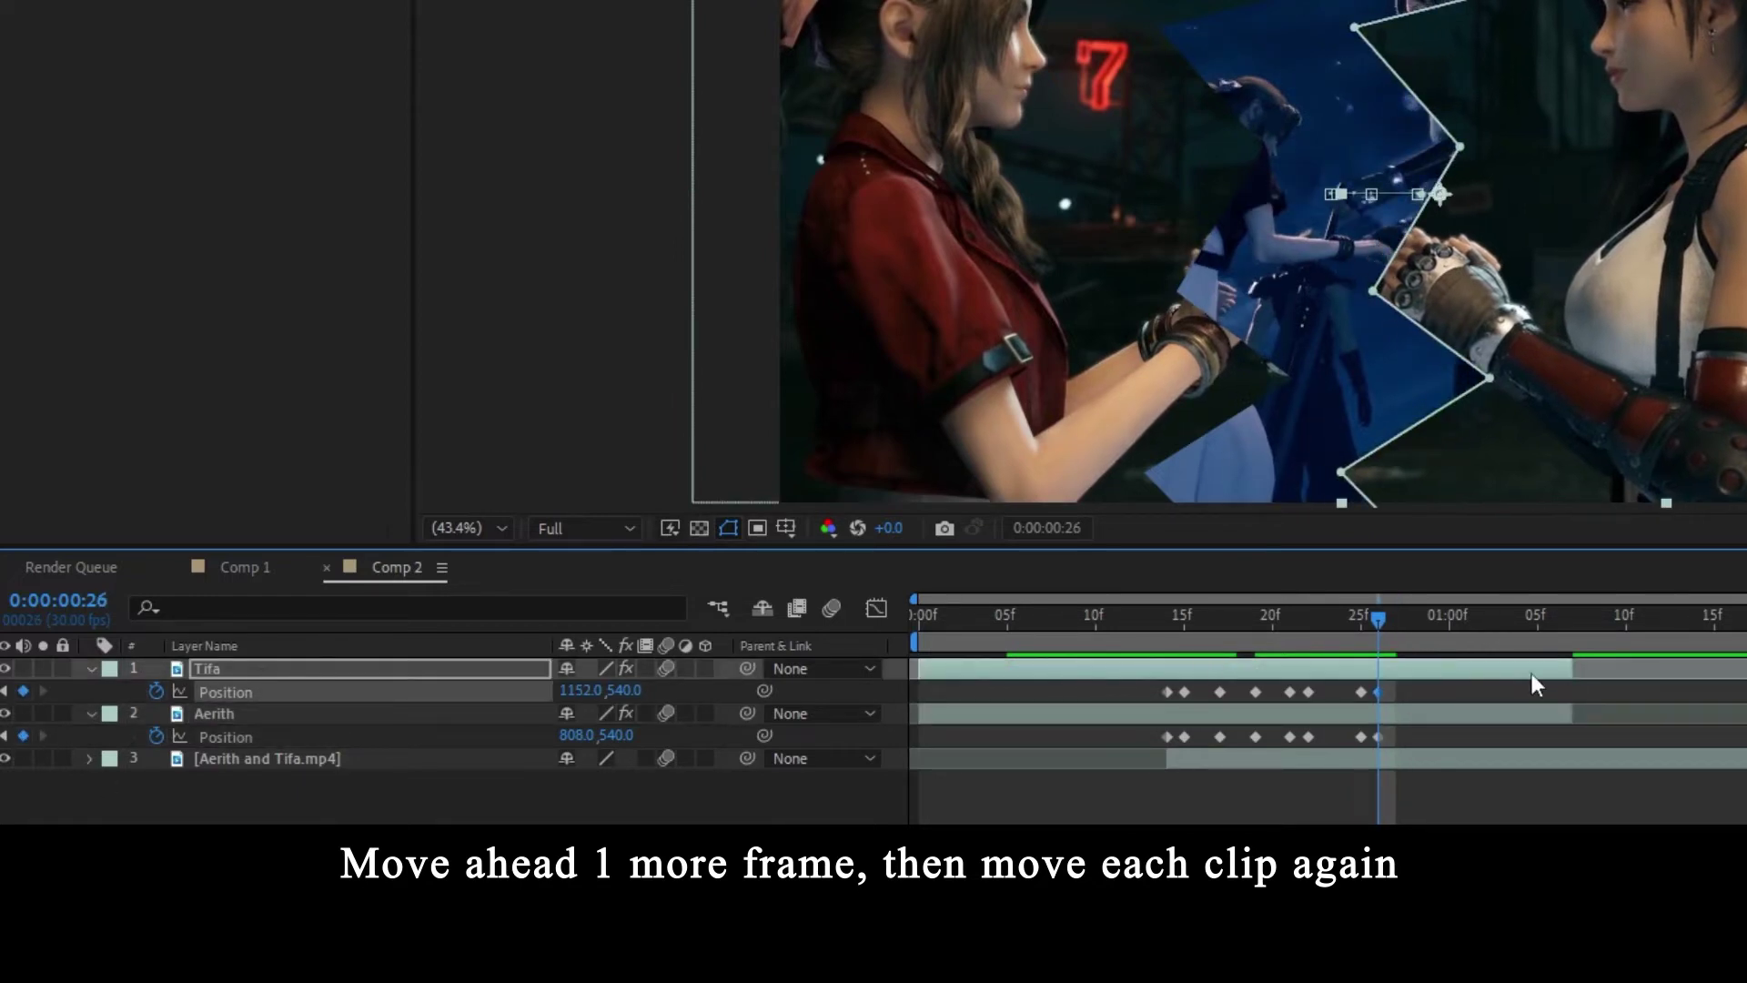
key("shift+Right")
key("shift+Right")
- Nudge the Aerith layer left to position 748, 540 at 0:00:00:26
left_click(1554, 713)
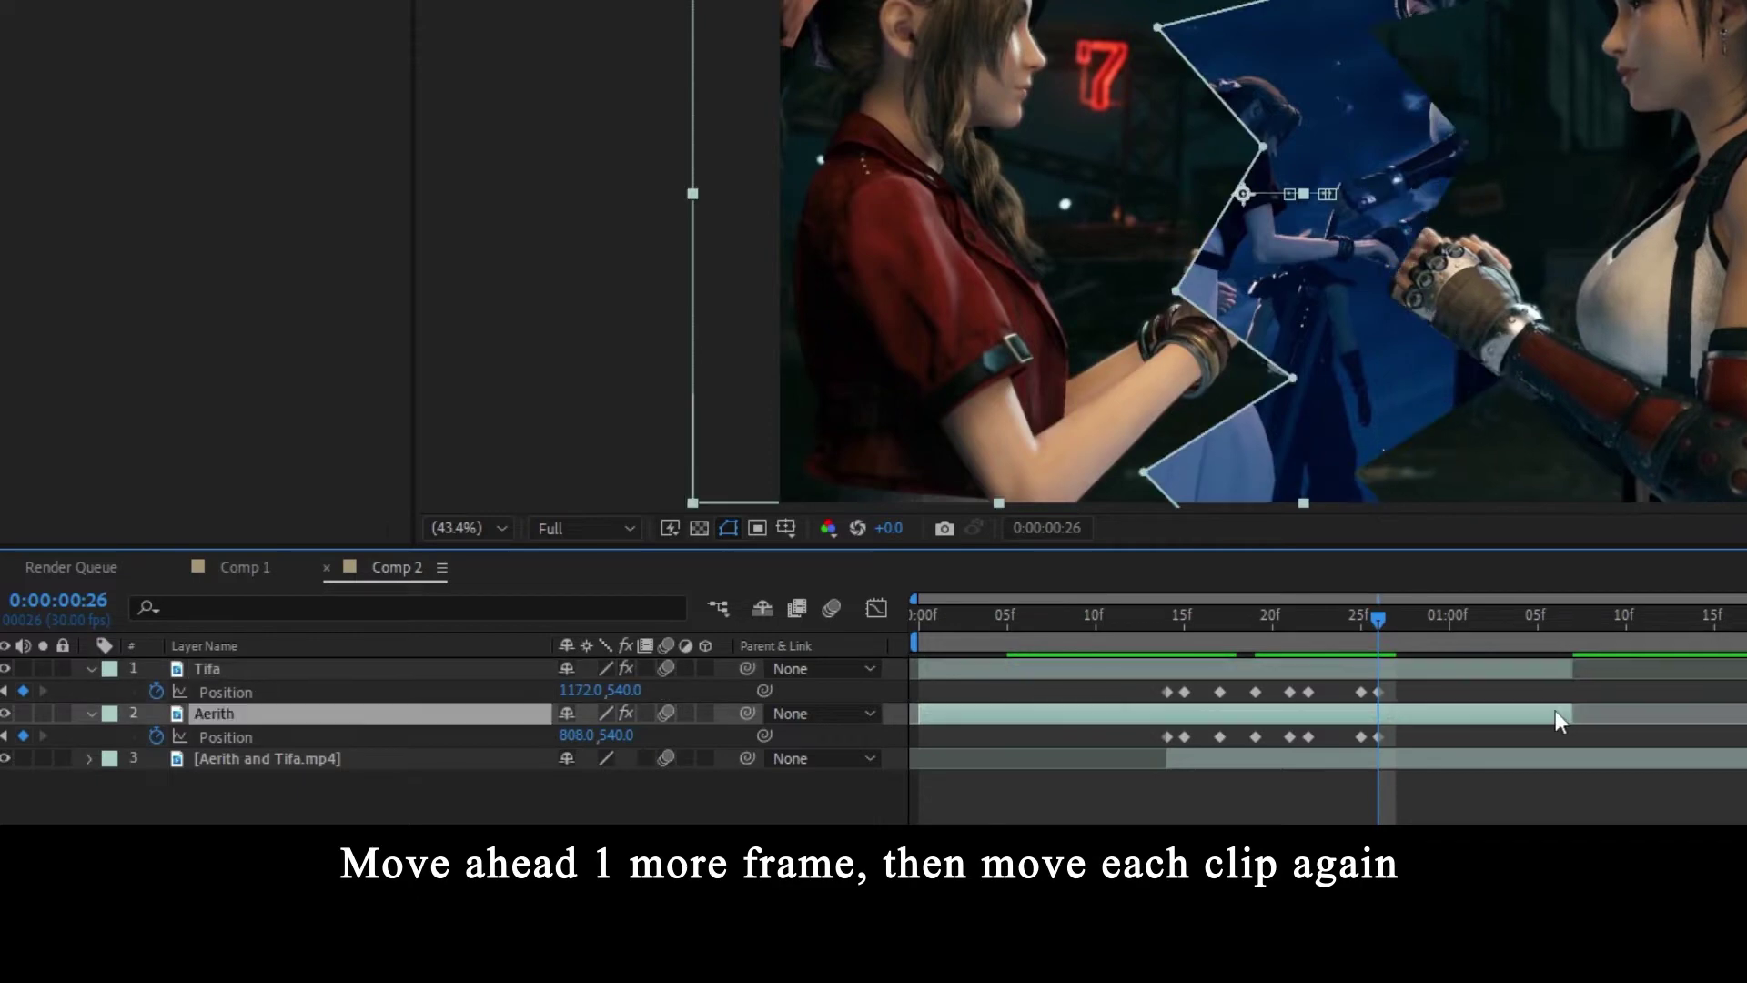
key("shift+Left")
key("shift+Left")
key("shift+Left")
key("shift+Left")
key("shift+Left")
key("shift+Left")
key("F2")
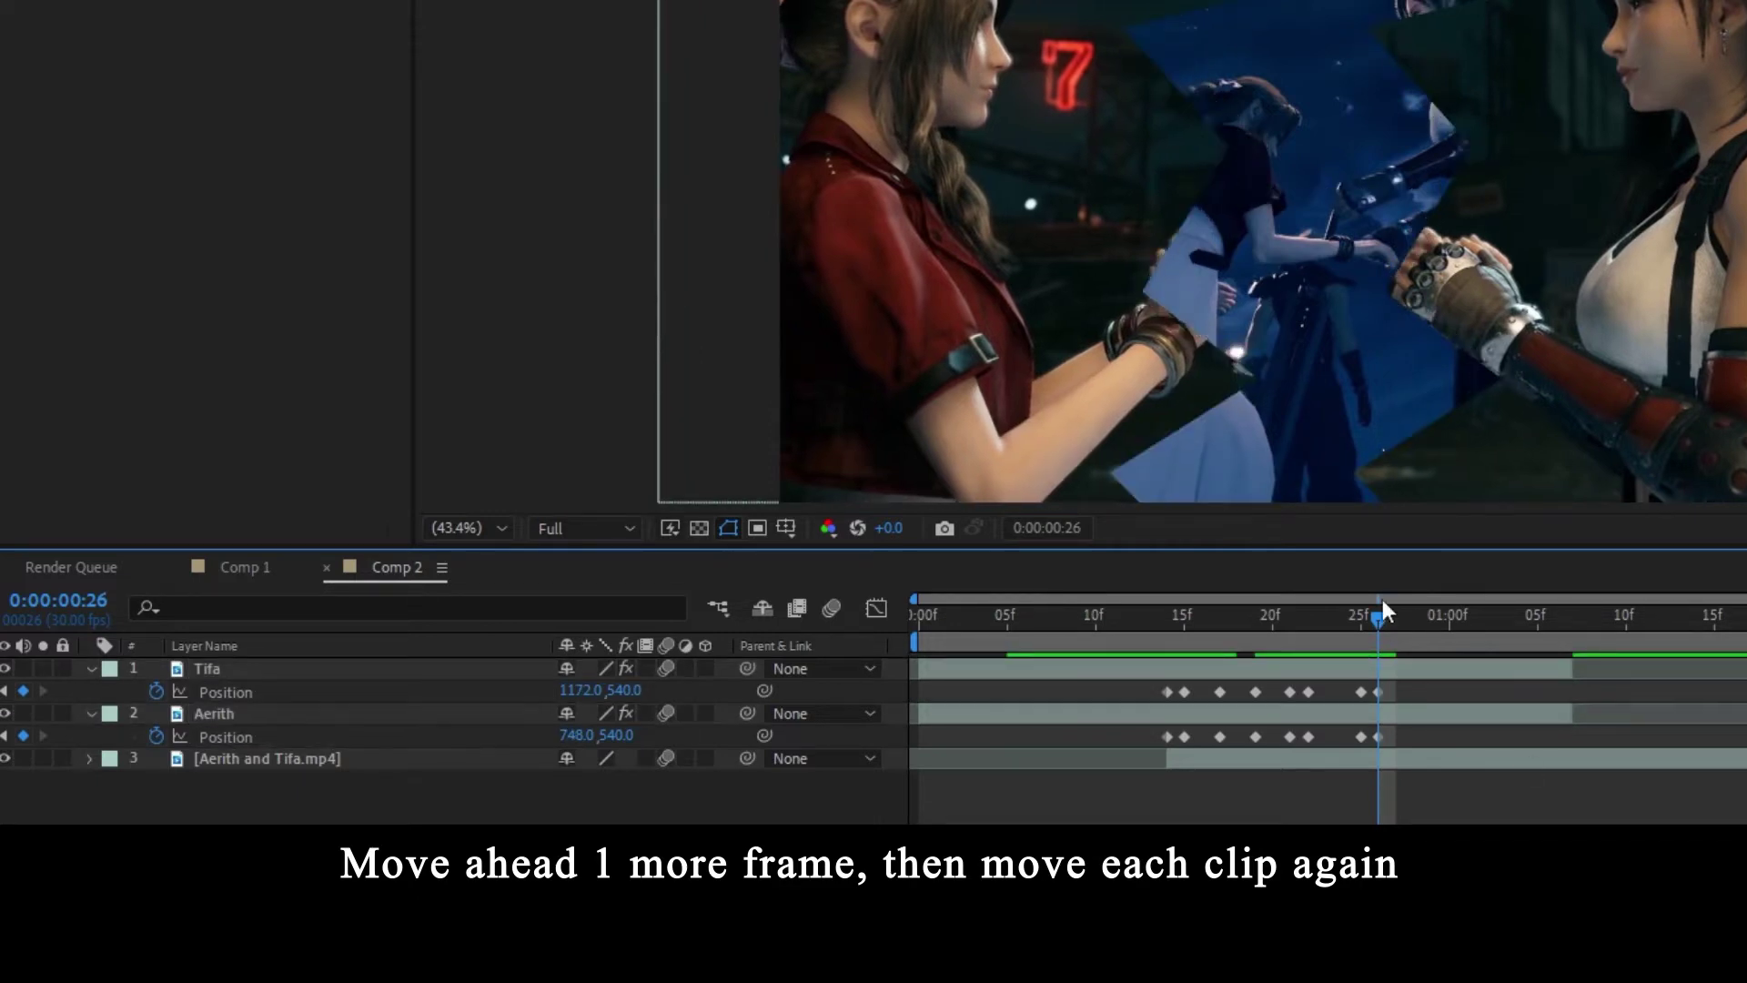
- Set Position keyframes on the Tifa and Aerith layers at 0:00:00:28
left_click_drag(1377, 633, 1411, 631)
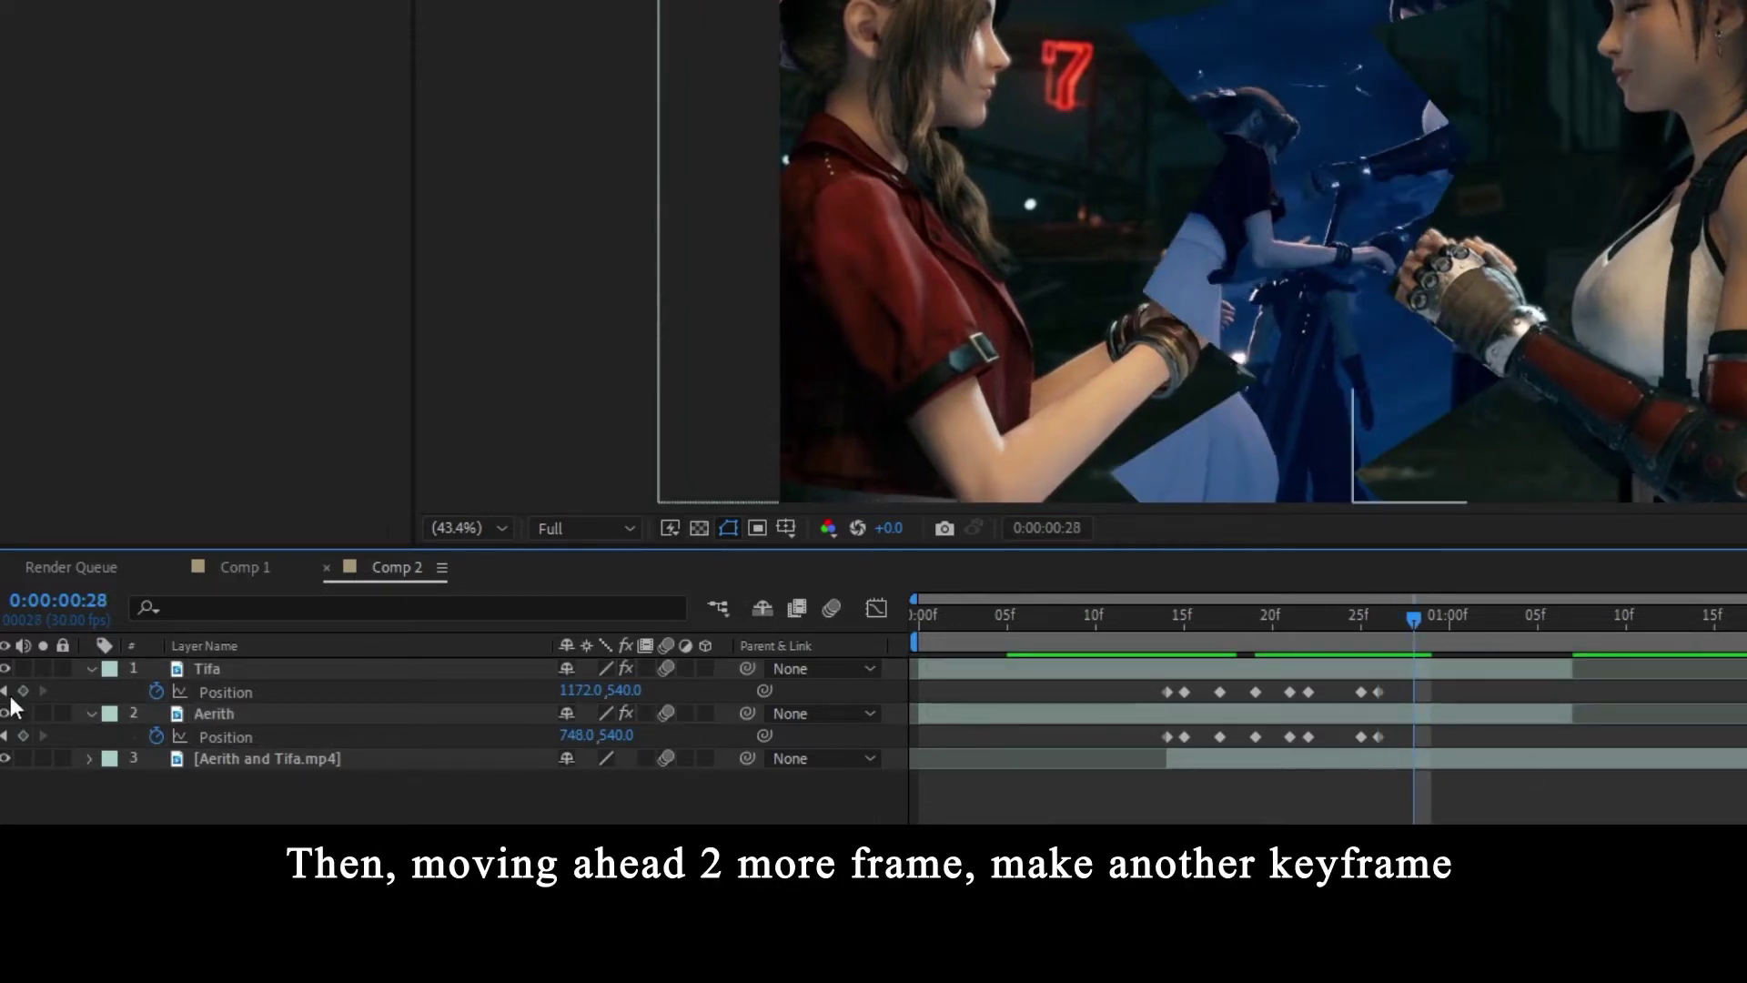
left_click(25, 733)
left_click(24, 735)
left_click(24, 691)
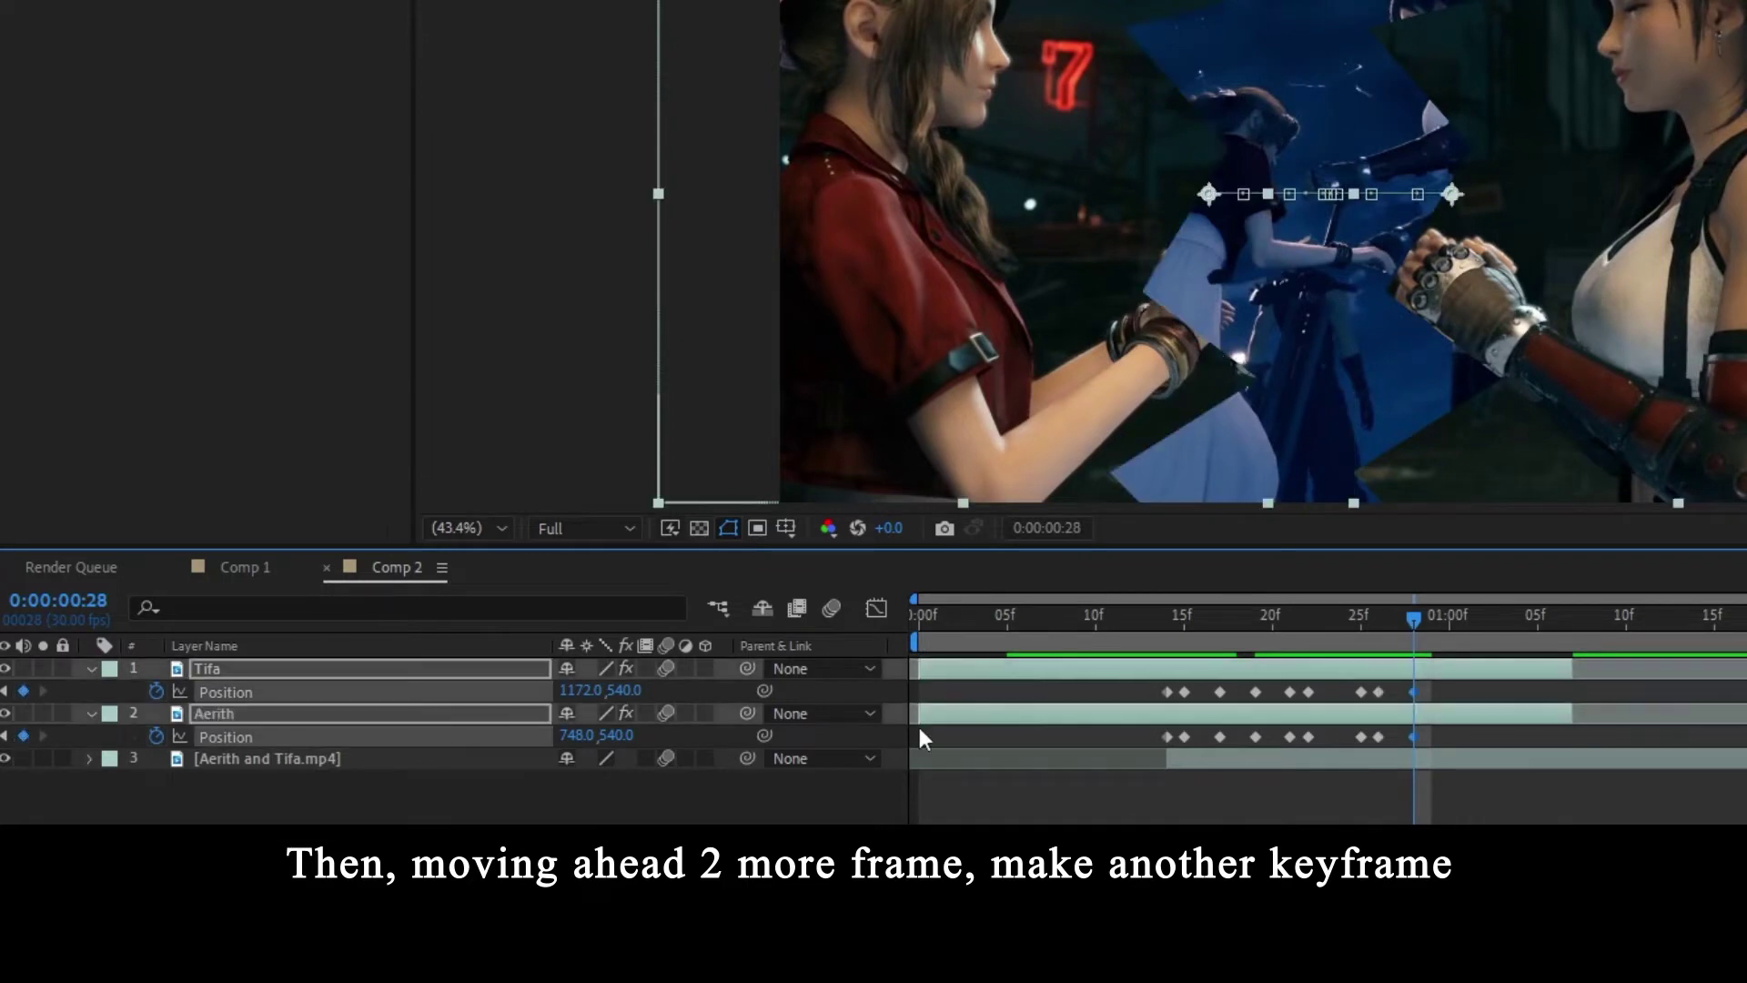
- Add Position keyframes to the Tifa and Aerith layers at 0:00:01:00
left_click(1445, 619)
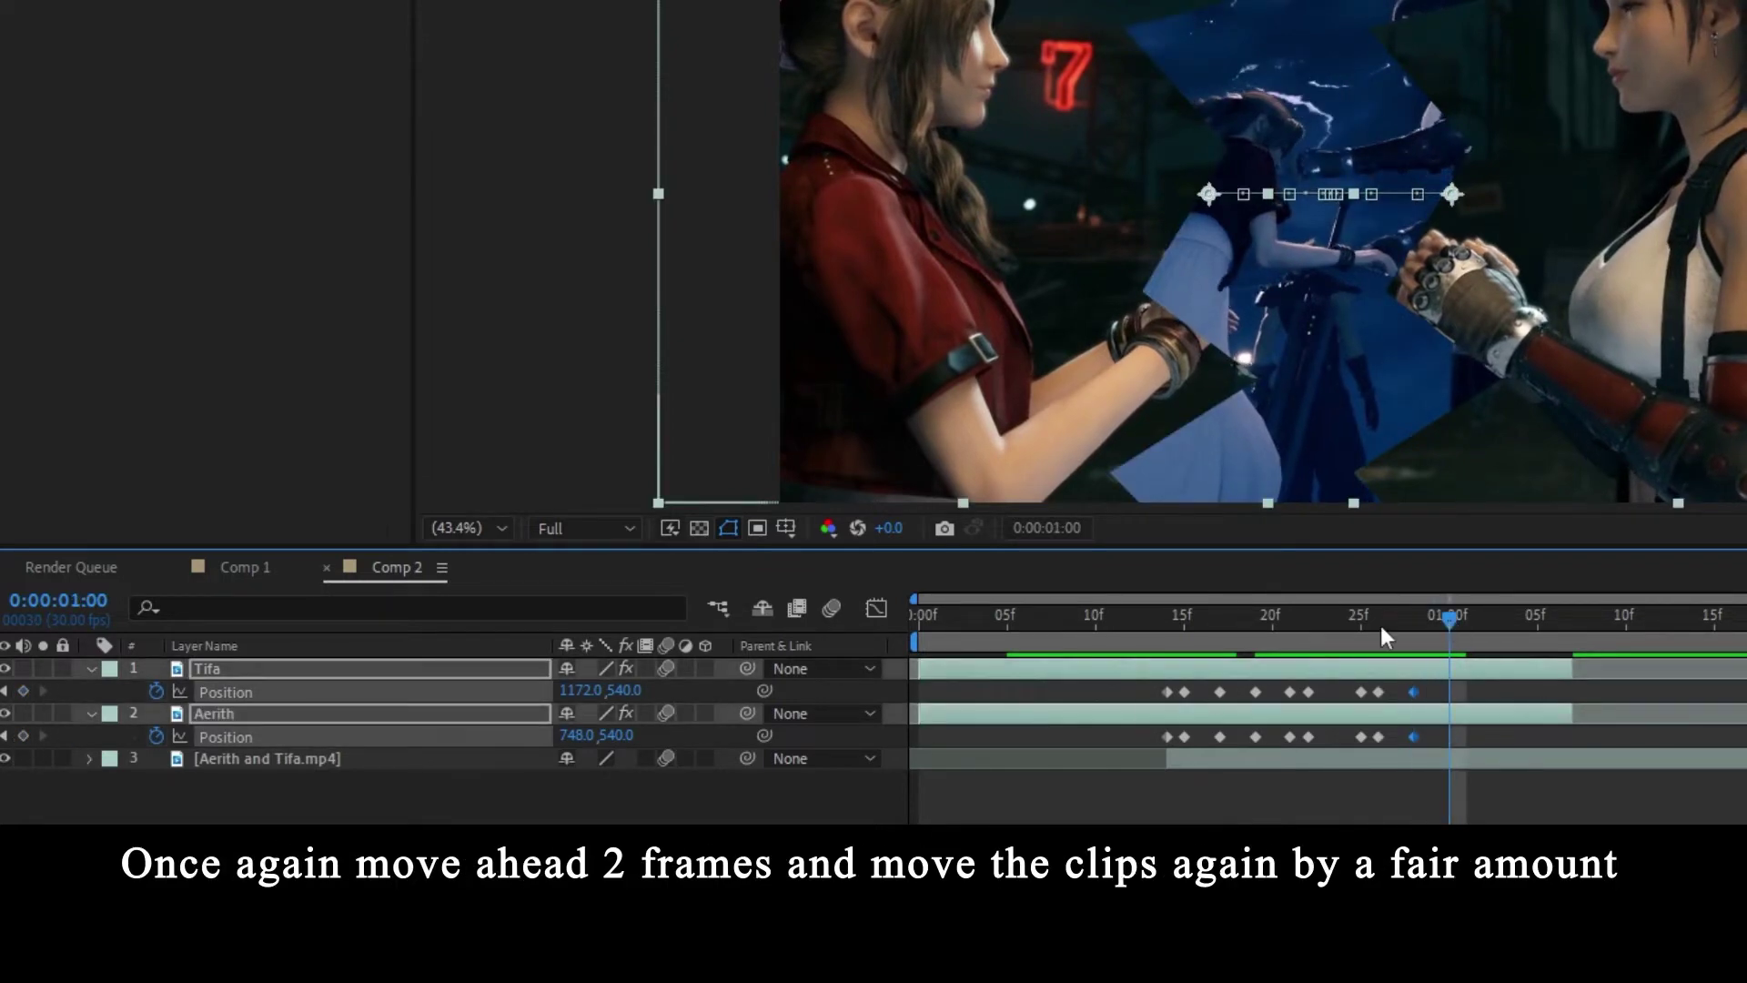
left_click(24, 735)
left_click(222, 713)
left_click(226, 666, "ctrl")
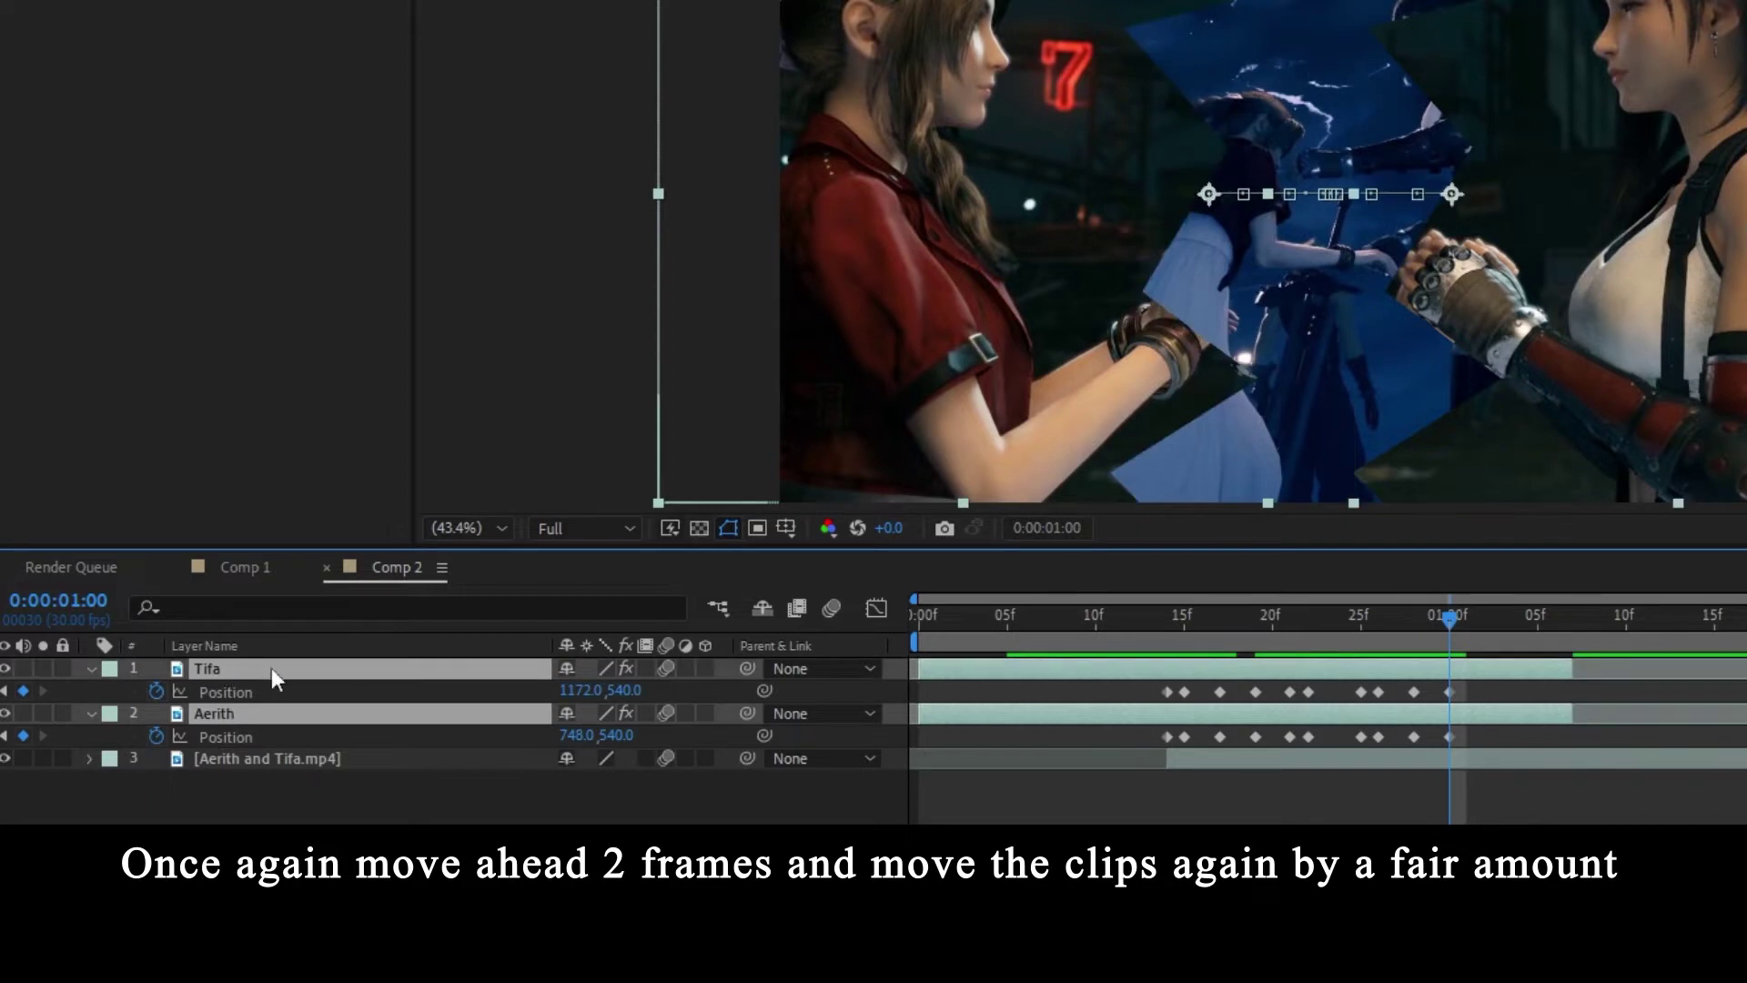
- Nudge the Aerith layer left to position 648, 540 at 0:00:01:00
left_click(1532, 695)
left_click(1520, 713)
key("shift+Left")
key("shift+Left")
key("shift+Left")
key("shift+Left")
key("shift+Left")
key("shift+Left")
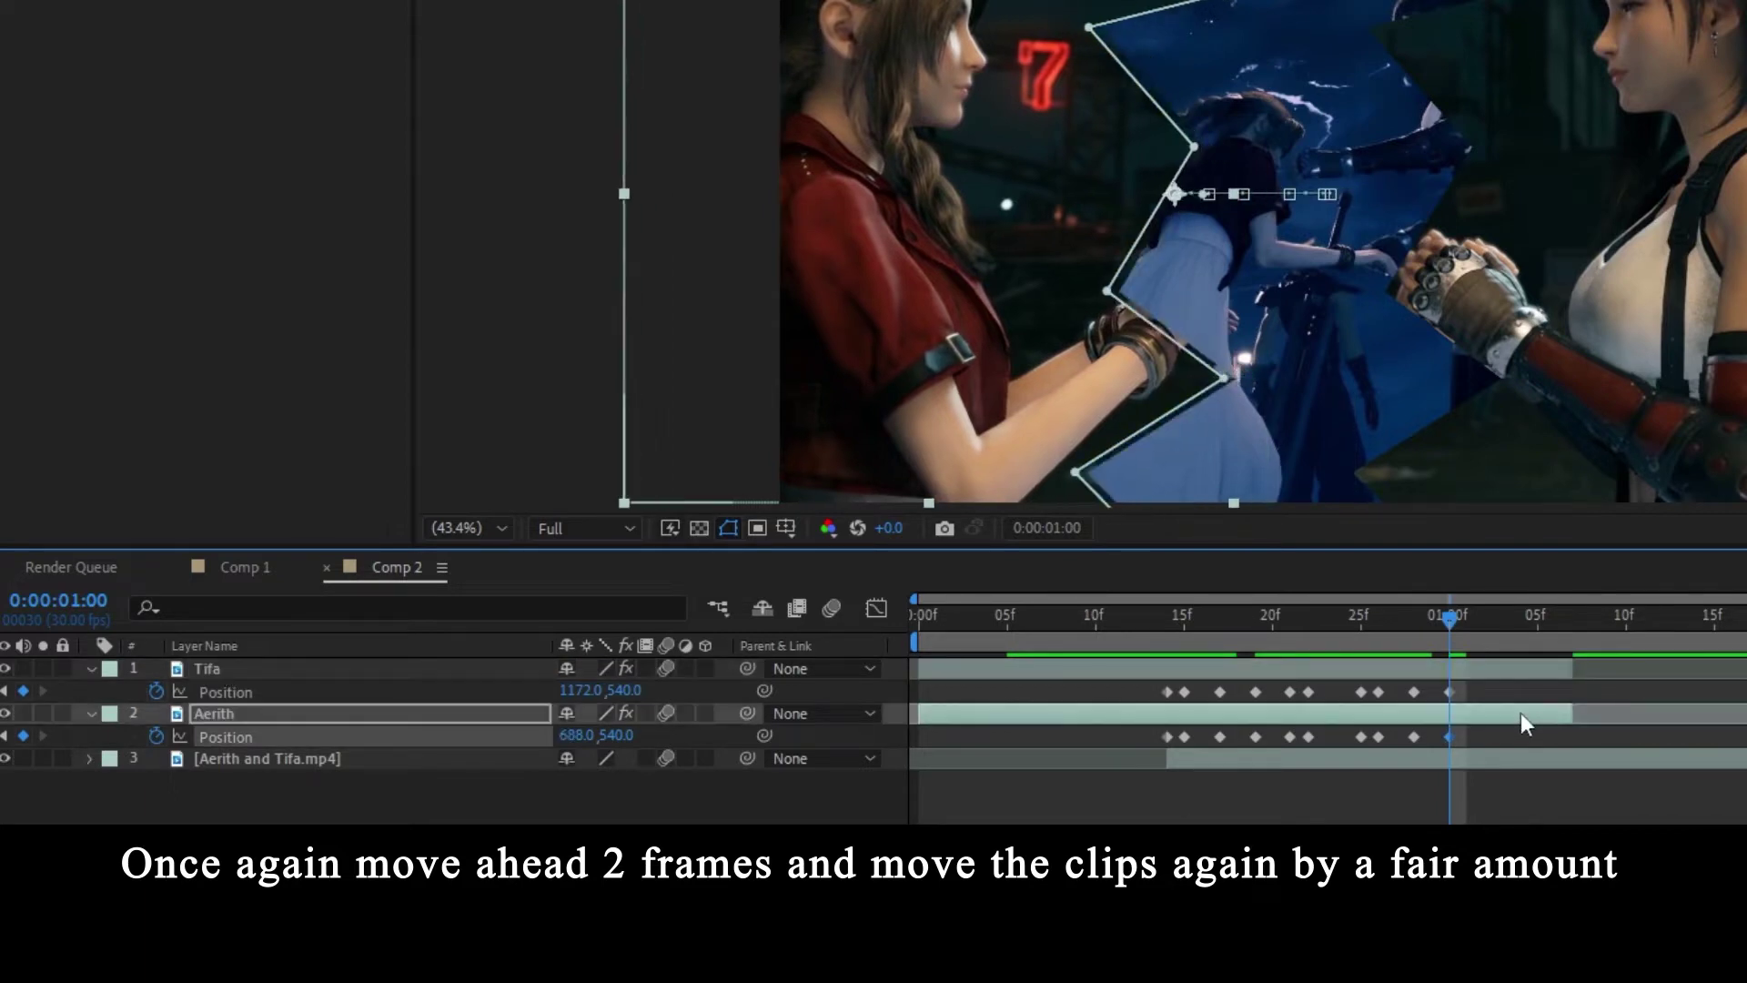
key("shift+Left")
key("shift+Left")
key("shift+Left")
key("shift+Left")
- Nudge the Tifa layer right to position 1272, 540 at 0:00:01:00
left_click(1483, 673)
key("shift+Right")
key("shift+Right")
key("shift+Right")
key("shift+Right")
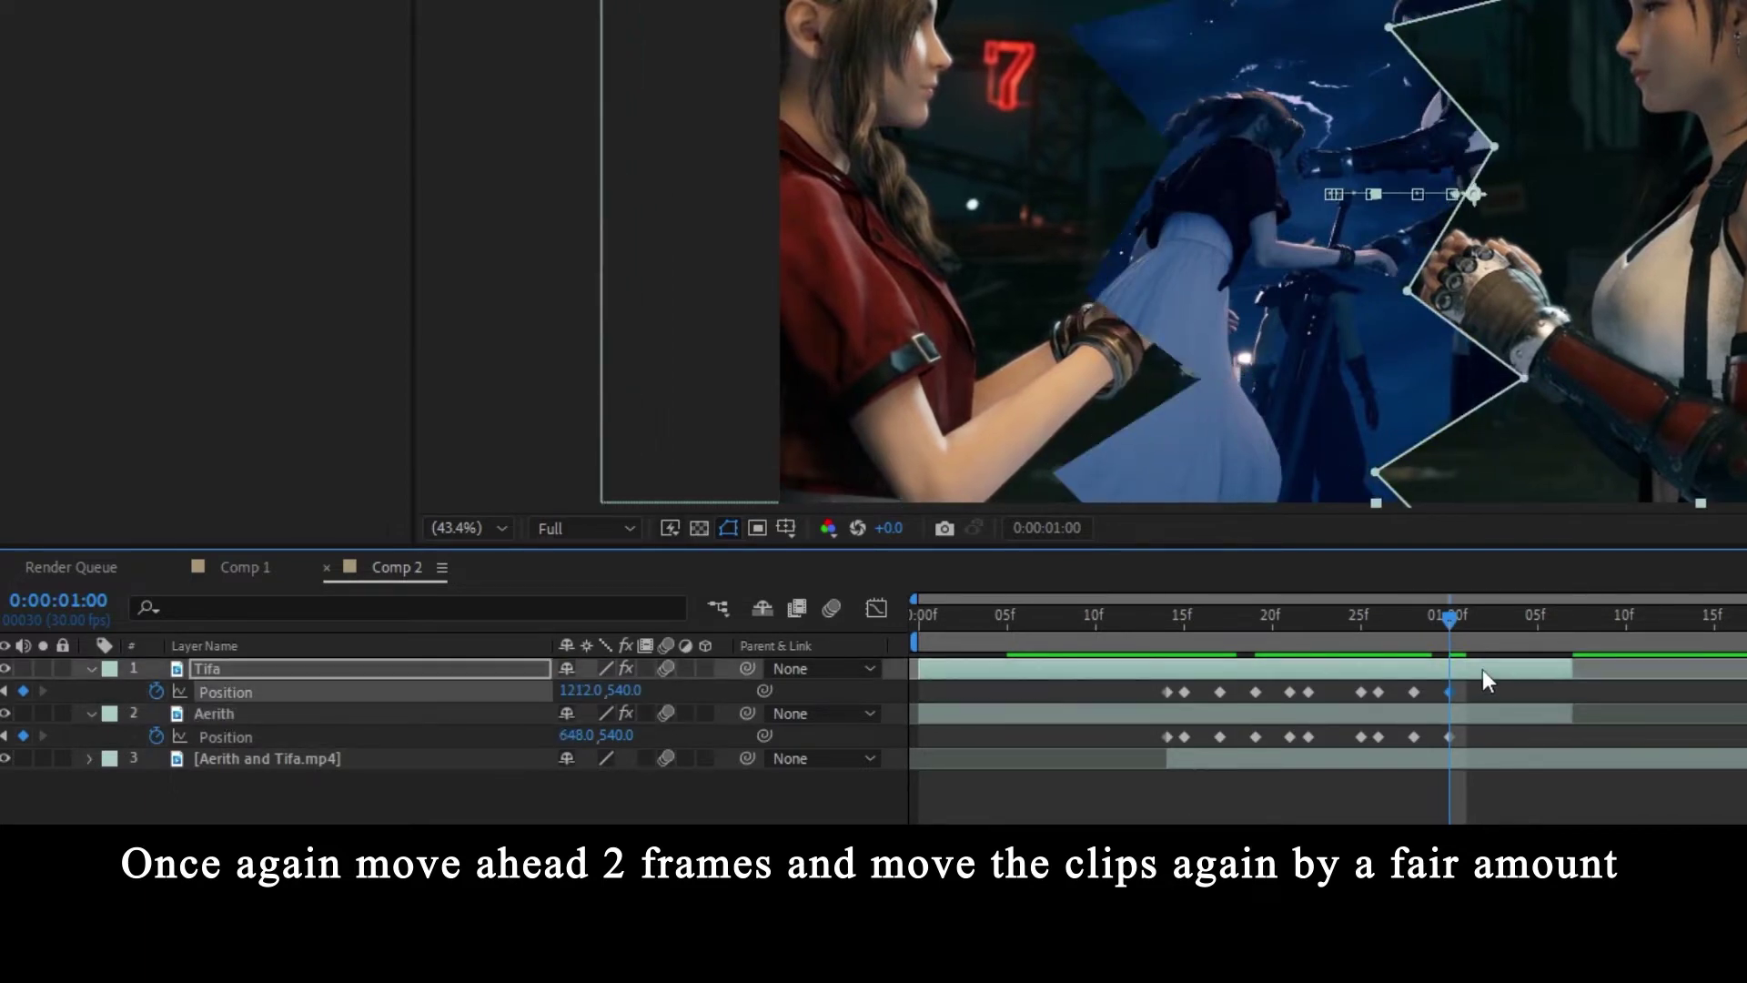
key("shift+Right")
key("shift+Right")
key("shift+Right")
key("shift+Right")
key("shift+Right")
key("shift+Right")
- Set Position keyframes on the Tifa and Aerith layers at 0:00:01:02
left_click(1466, 619)
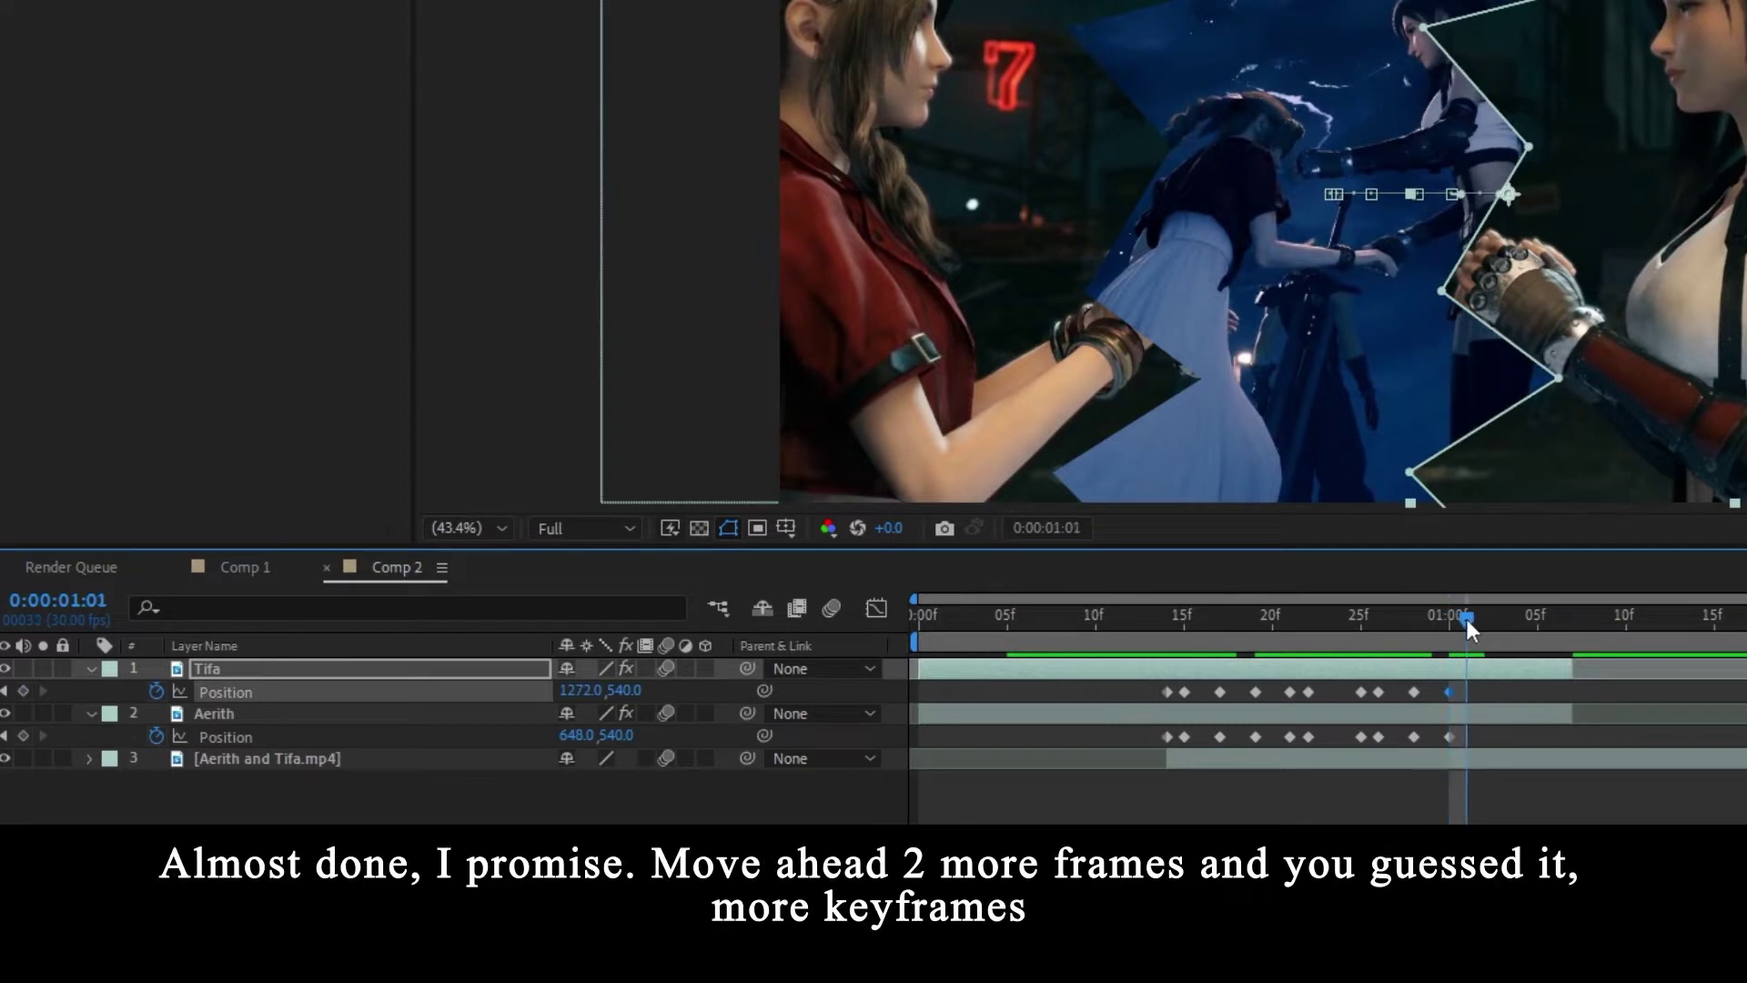
left_click(1481, 619)
left_click(22, 715)
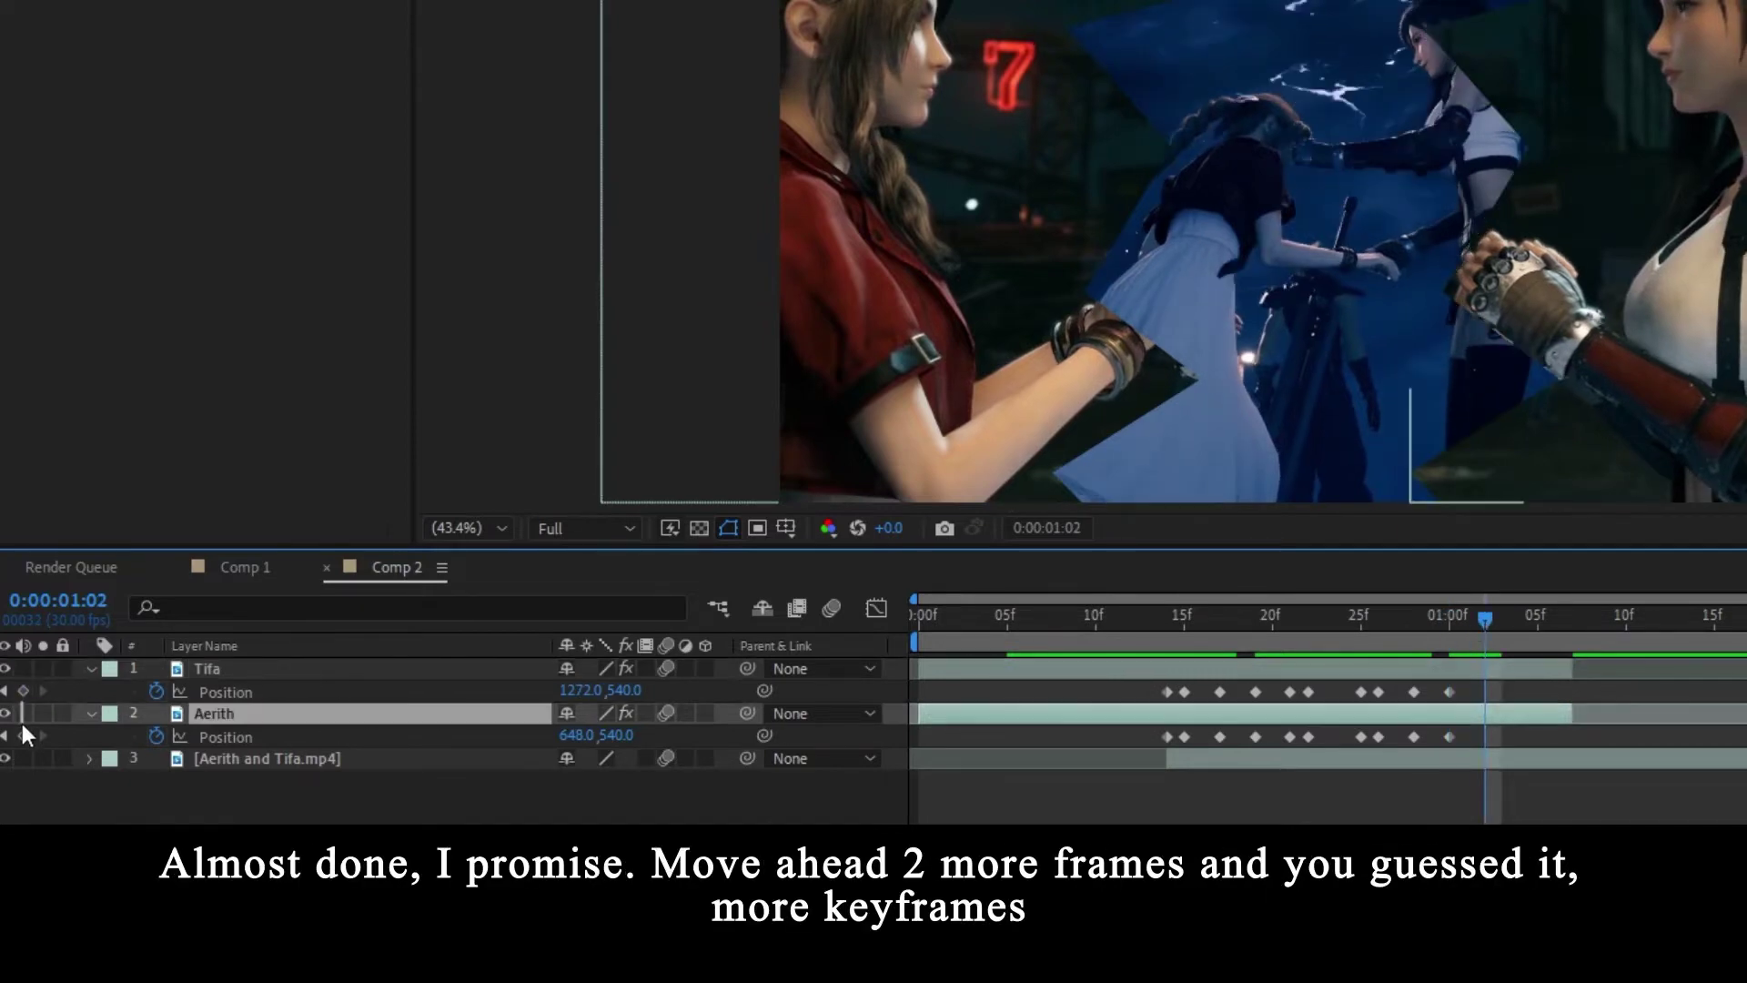
left_click(22, 690)
left_click(22, 735)
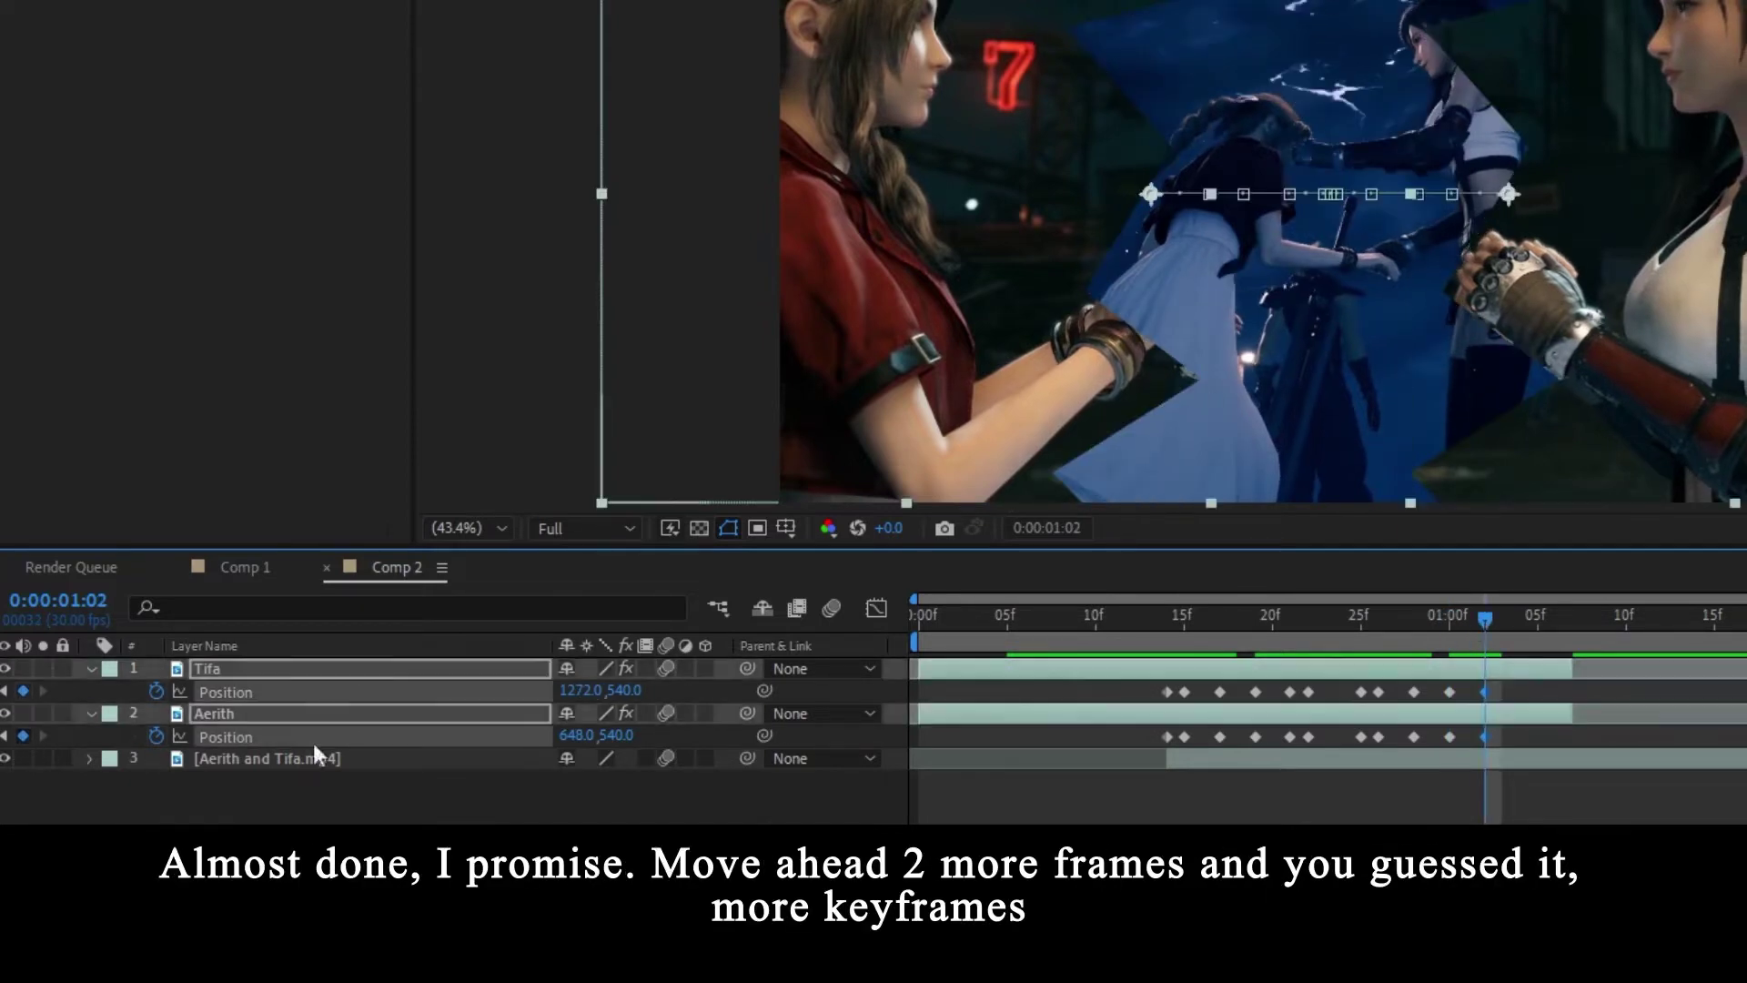
- Add Position keyframes to both layers at 0:00:01:03 and nudge the Aerith layer left to 548, 540
left_click(1504, 621)
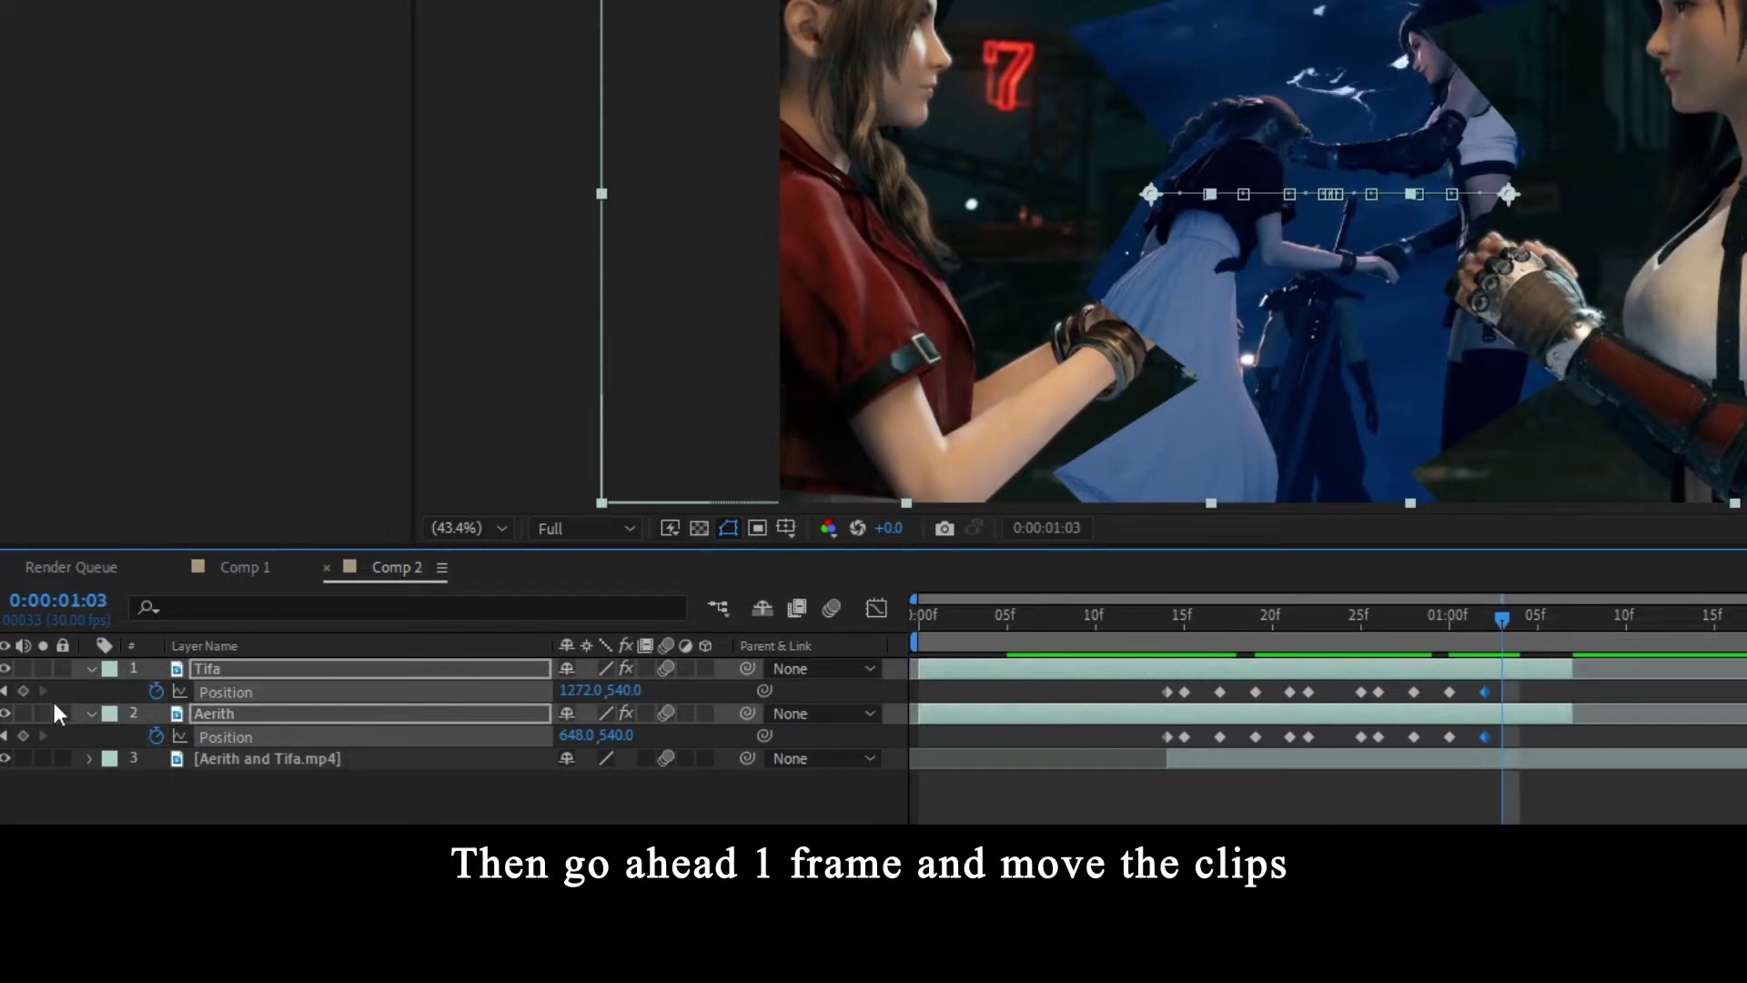
left_click(1505, 771)
left_click(1528, 717)
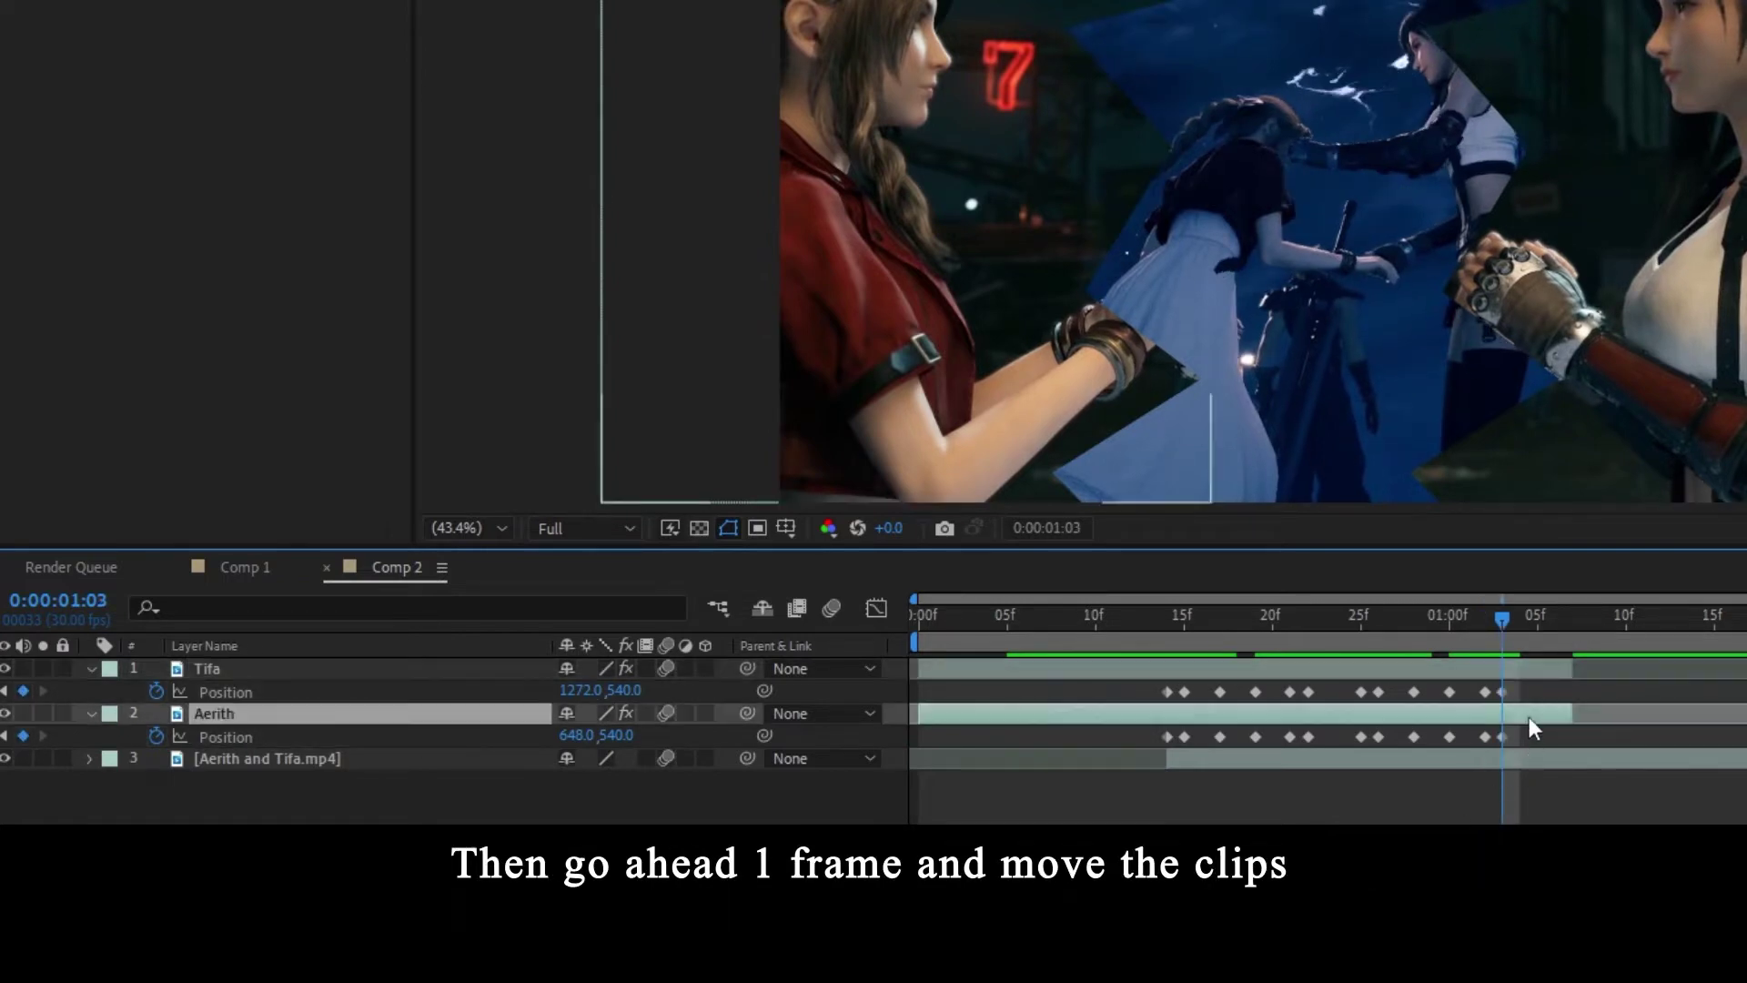
key("shift+Left")
key("shift+Left")
key("shift+Left")
key("shift+Left")
key("shift+Left")
key("shift+Left")
key("shift+Left")
key("shift+Left")
key("shift+Left")
key("shift+Left")
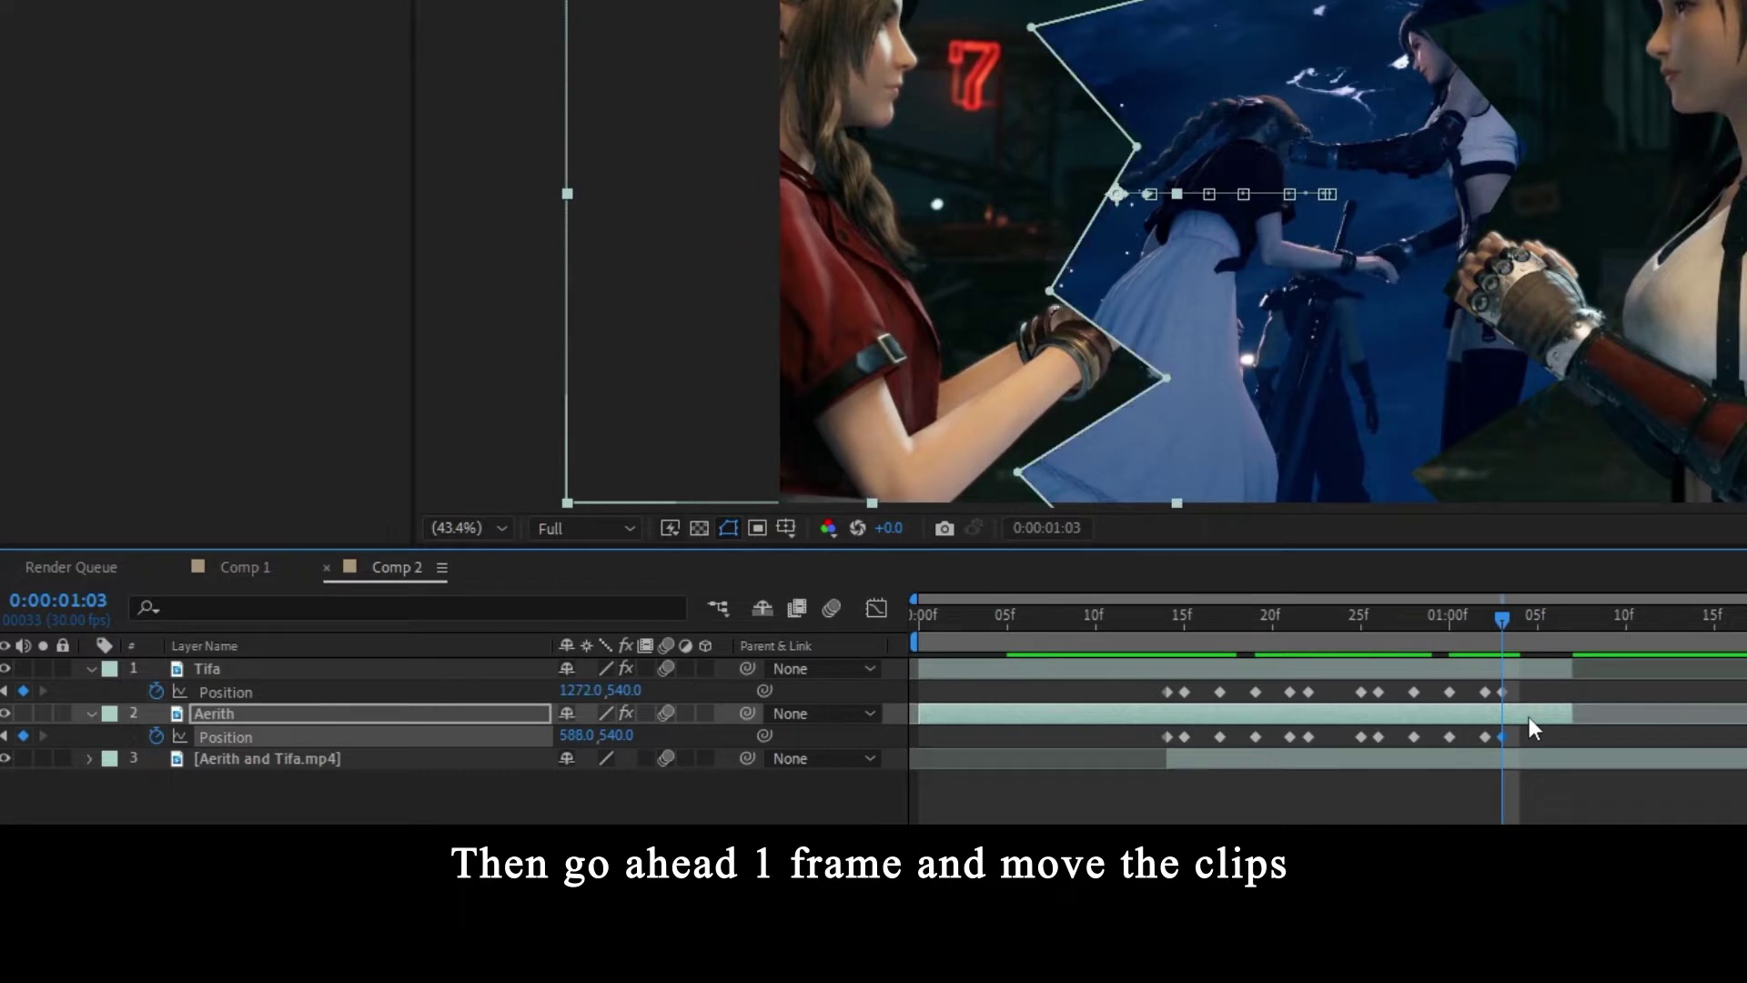
- Nudge the Tifa layer right to position 1372, 540 at 0:00:01:03
left_click(1537, 668)
key("shift+Right")
key("shift+Right")
key("shift+Right")
key("shift+Right")
key("shift+Right")
key("shift+Right")
key("shift+Right")
key("shift+Right")
key("shift+Right")
key("shift+Right")
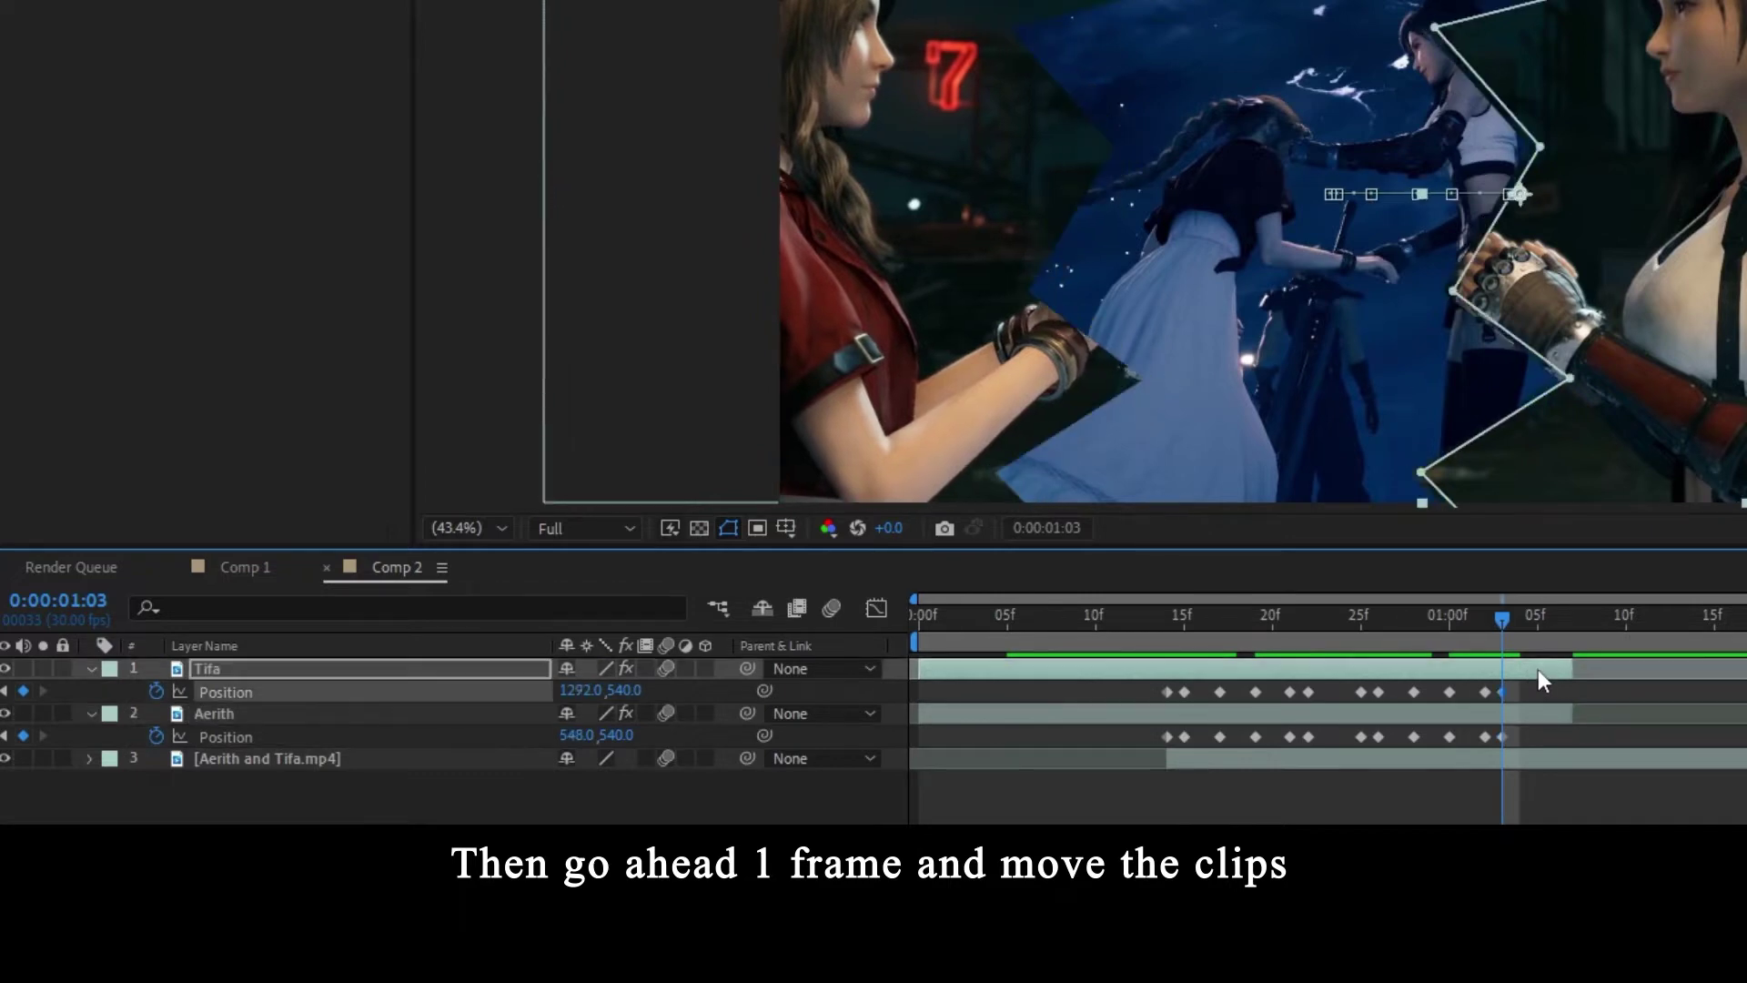
- Set Position keyframes on the Tifa and Aerith layers at 0:00:01:04, and move the current time to 0:00:01:06
left_click_drag(1521, 625, 1554, 613)
left_click(24, 691)
left_click(24, 736)
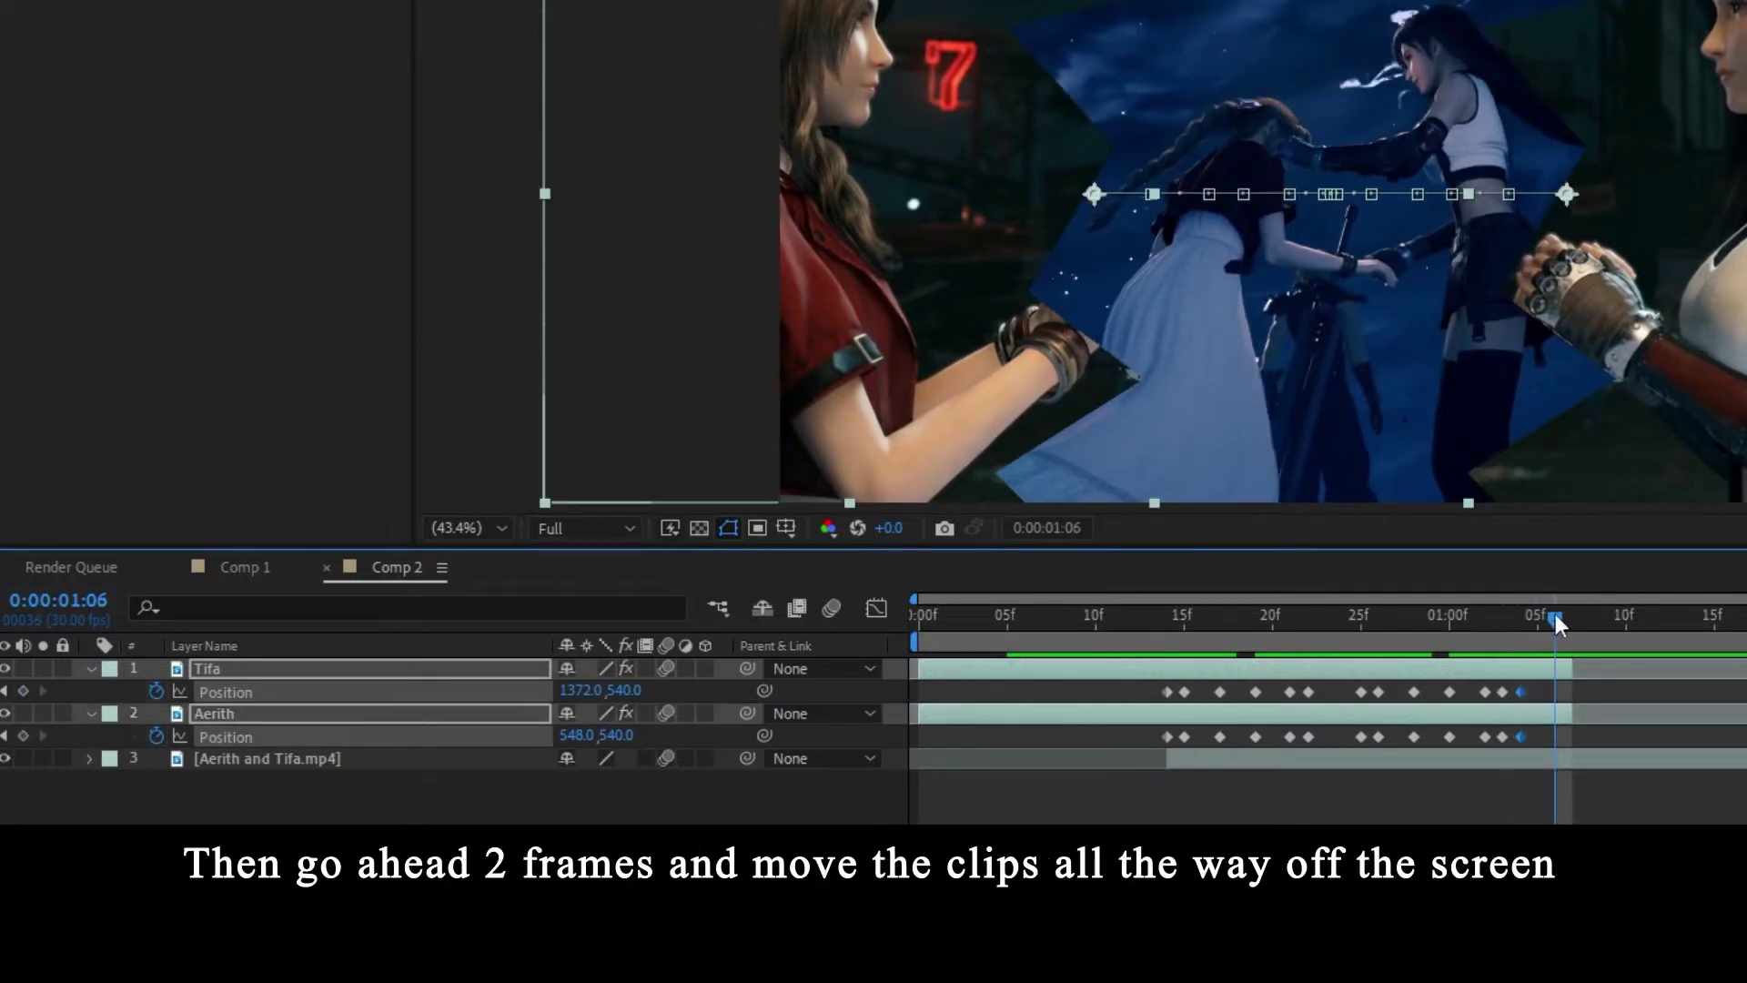
- Move the Aerith layer fully off-frame to the left and the Tifa layer to the right at 0:00:01:06, keyframing their Positions
key("F2")
left_click(1541, 712)
left_click_drag(968, 432, 541, 406)
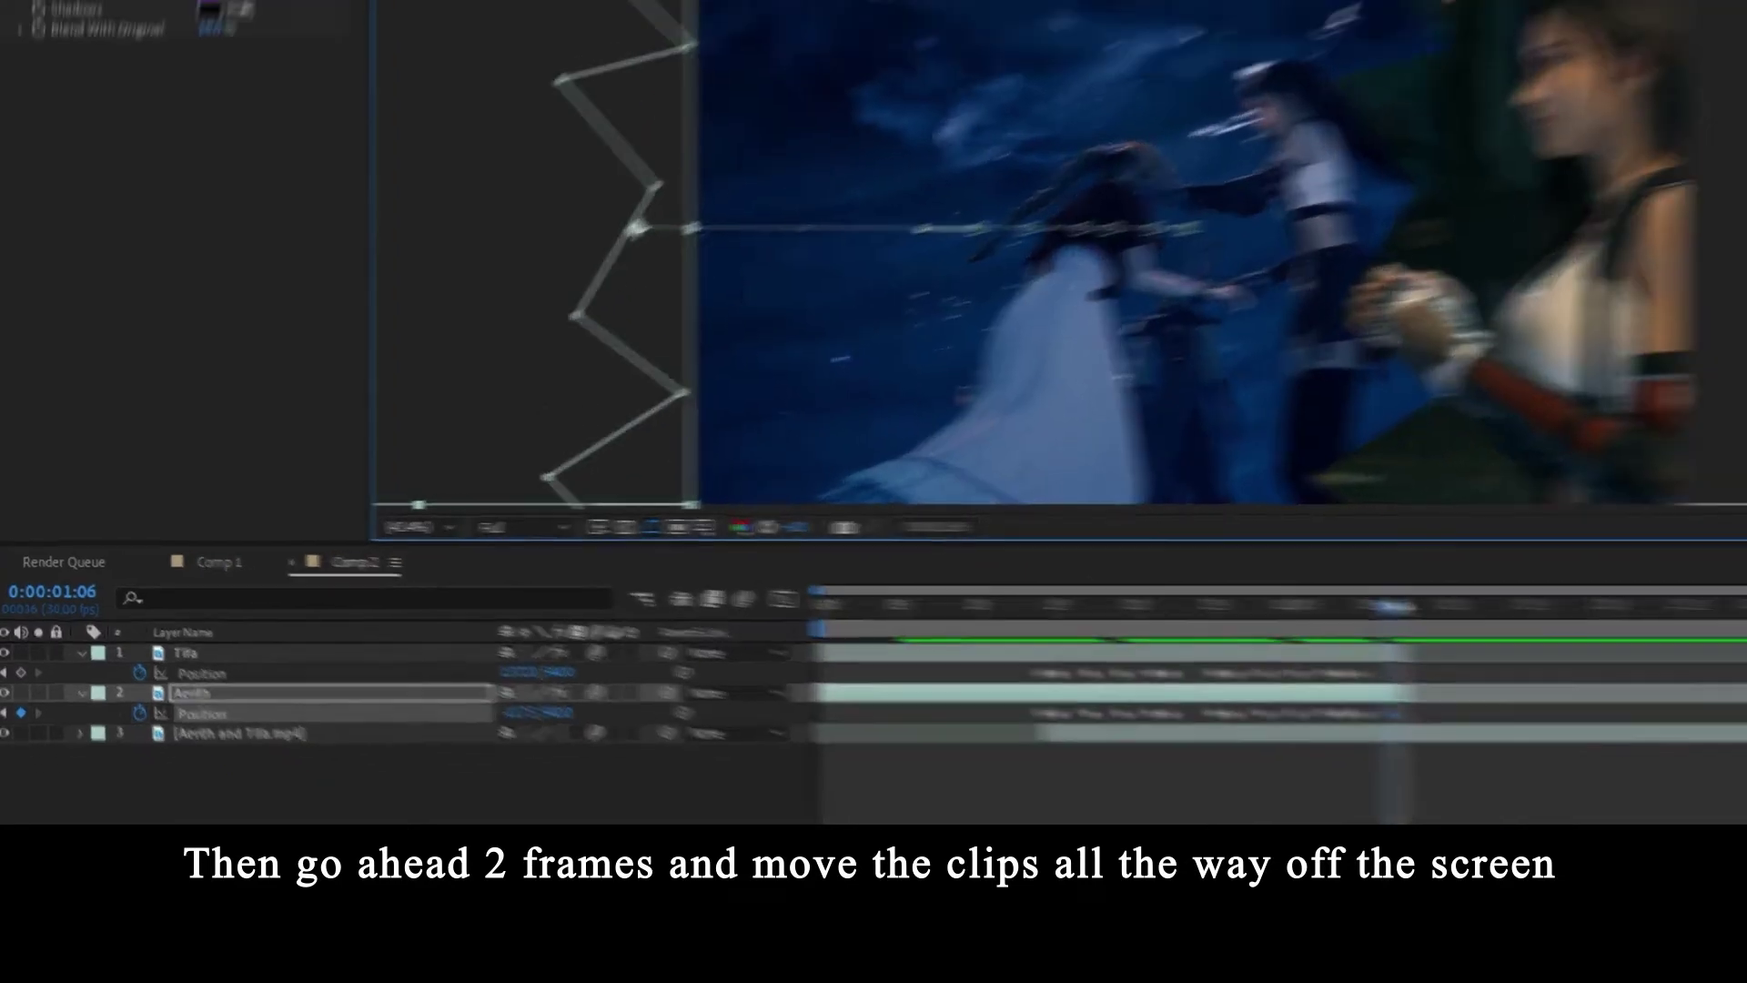
left_click(1384, 655)
left_click_drag(1524, 412, 1746, 426)
left_click_drag(1448, 448, 1474, 449)
- Set the work area's start and end around the split animation and preview it
left_click(1087, 707)
left_click_drag(1063, 587, 1159, 591)
key("b")
key("n")
key("space")
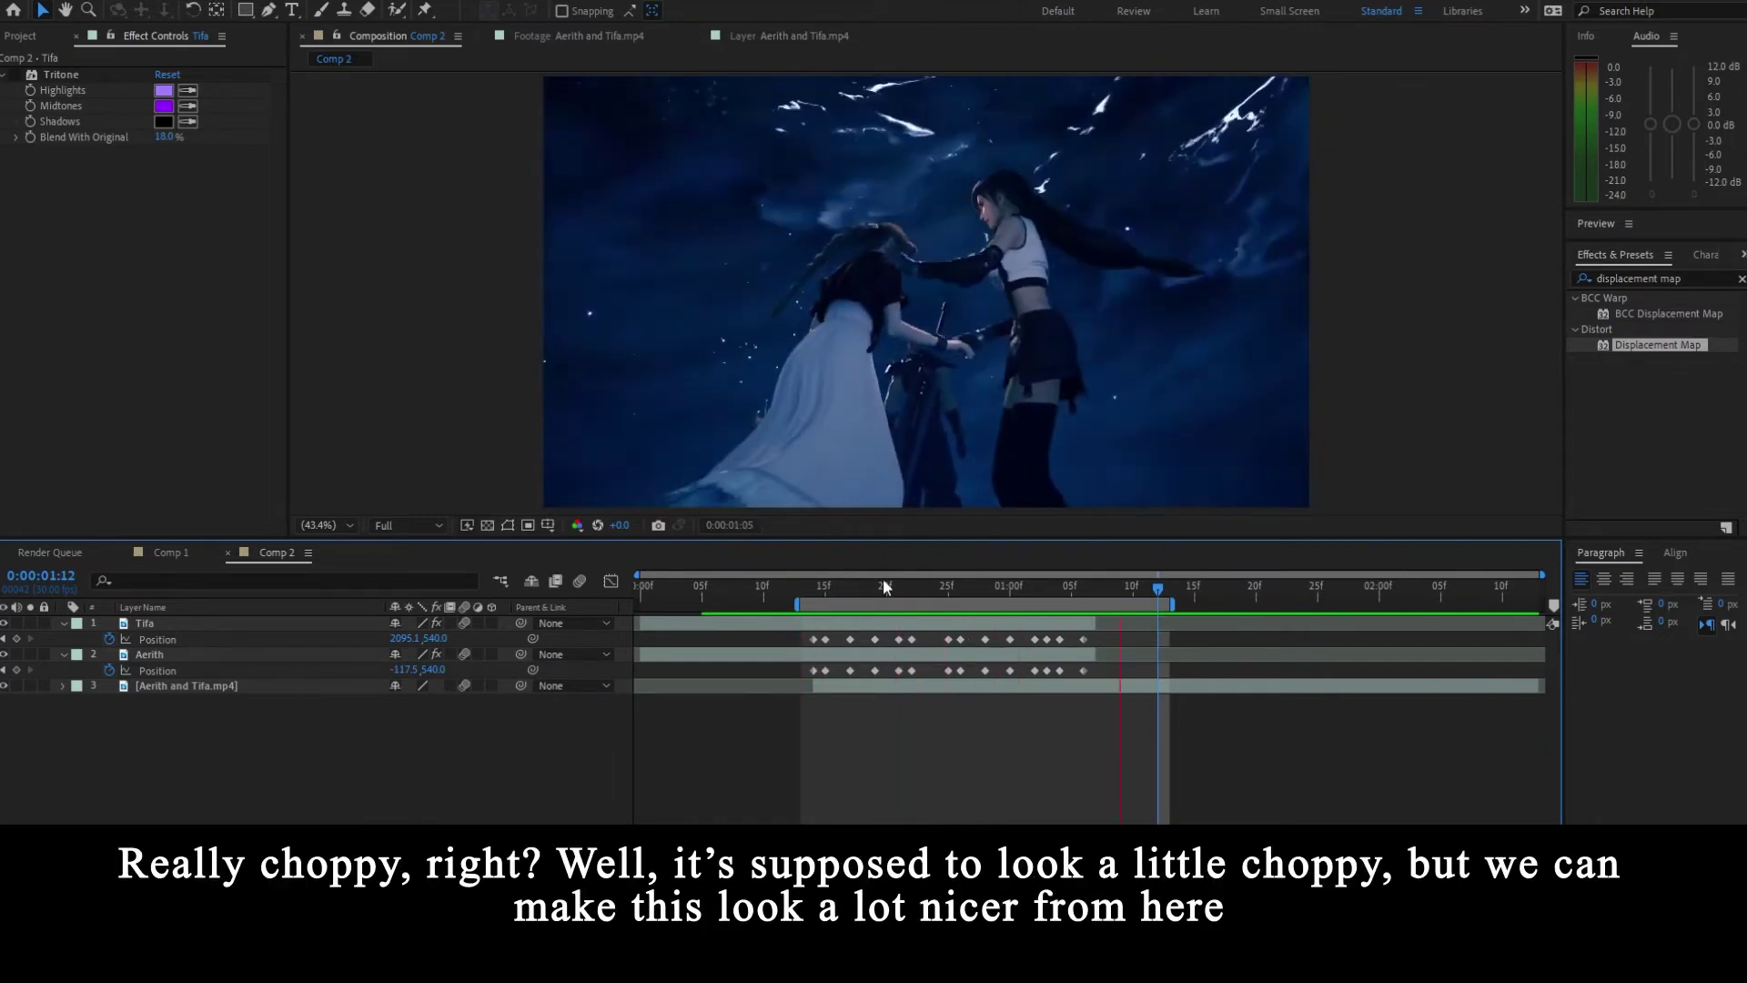
- Move the current time to 0:00:00:14 and create a new null object in Comp 2
left_click(839, 586)
mouse_move(838, 586)
left_mouse_down()
mouse_move(873, 587)
mouse_move(813, 587)
left_mouse_up()
right_click(821, 758)
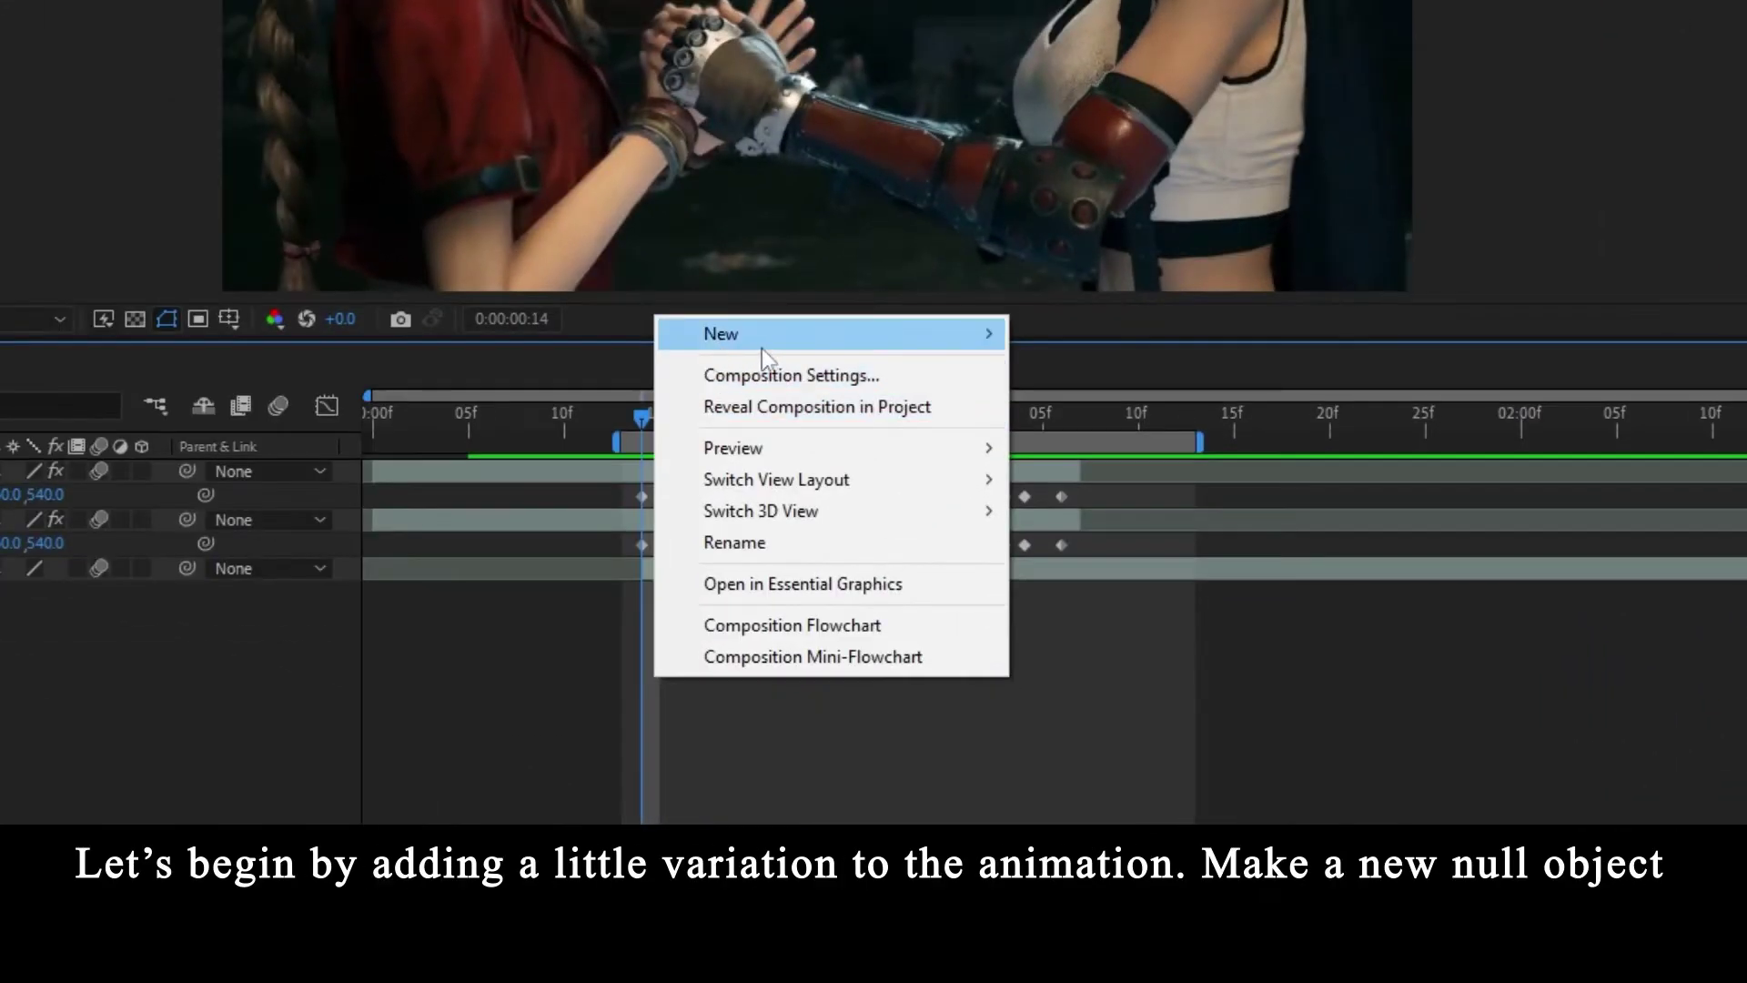
mouse_move(868, 534)
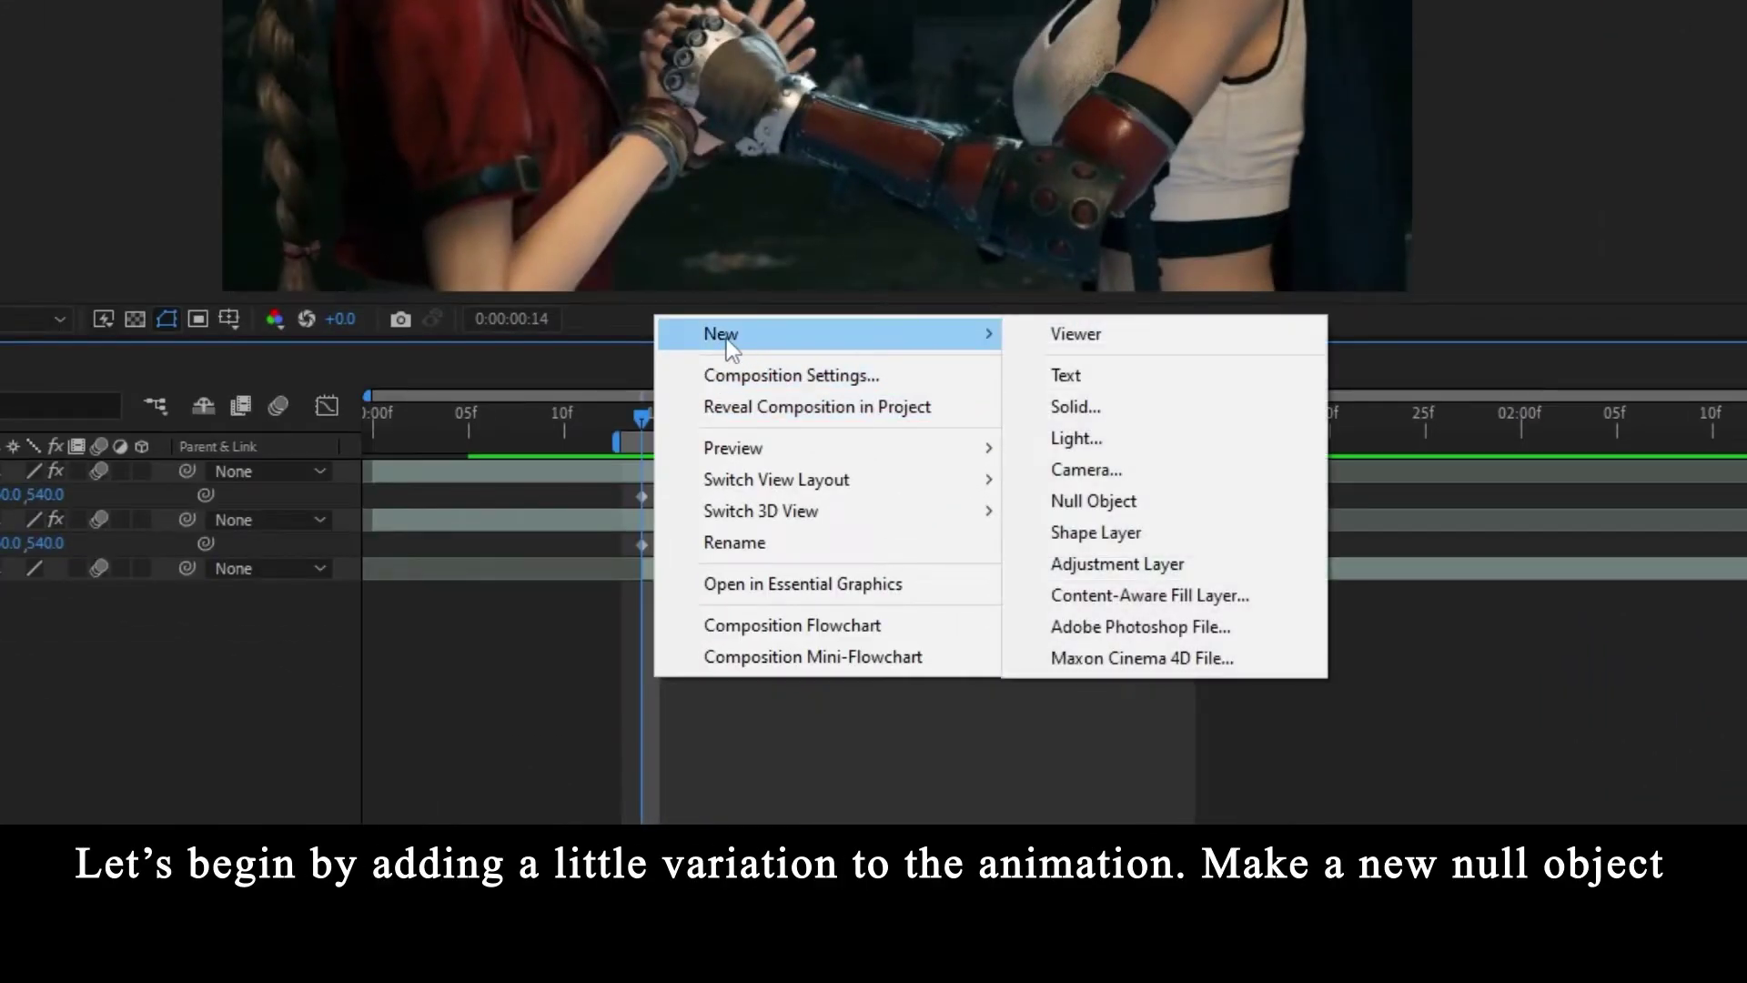
left_click(1114, 506)
- Parent both the Tifa and Aerith layers to the Null 2 layer
left_click(582, 500)
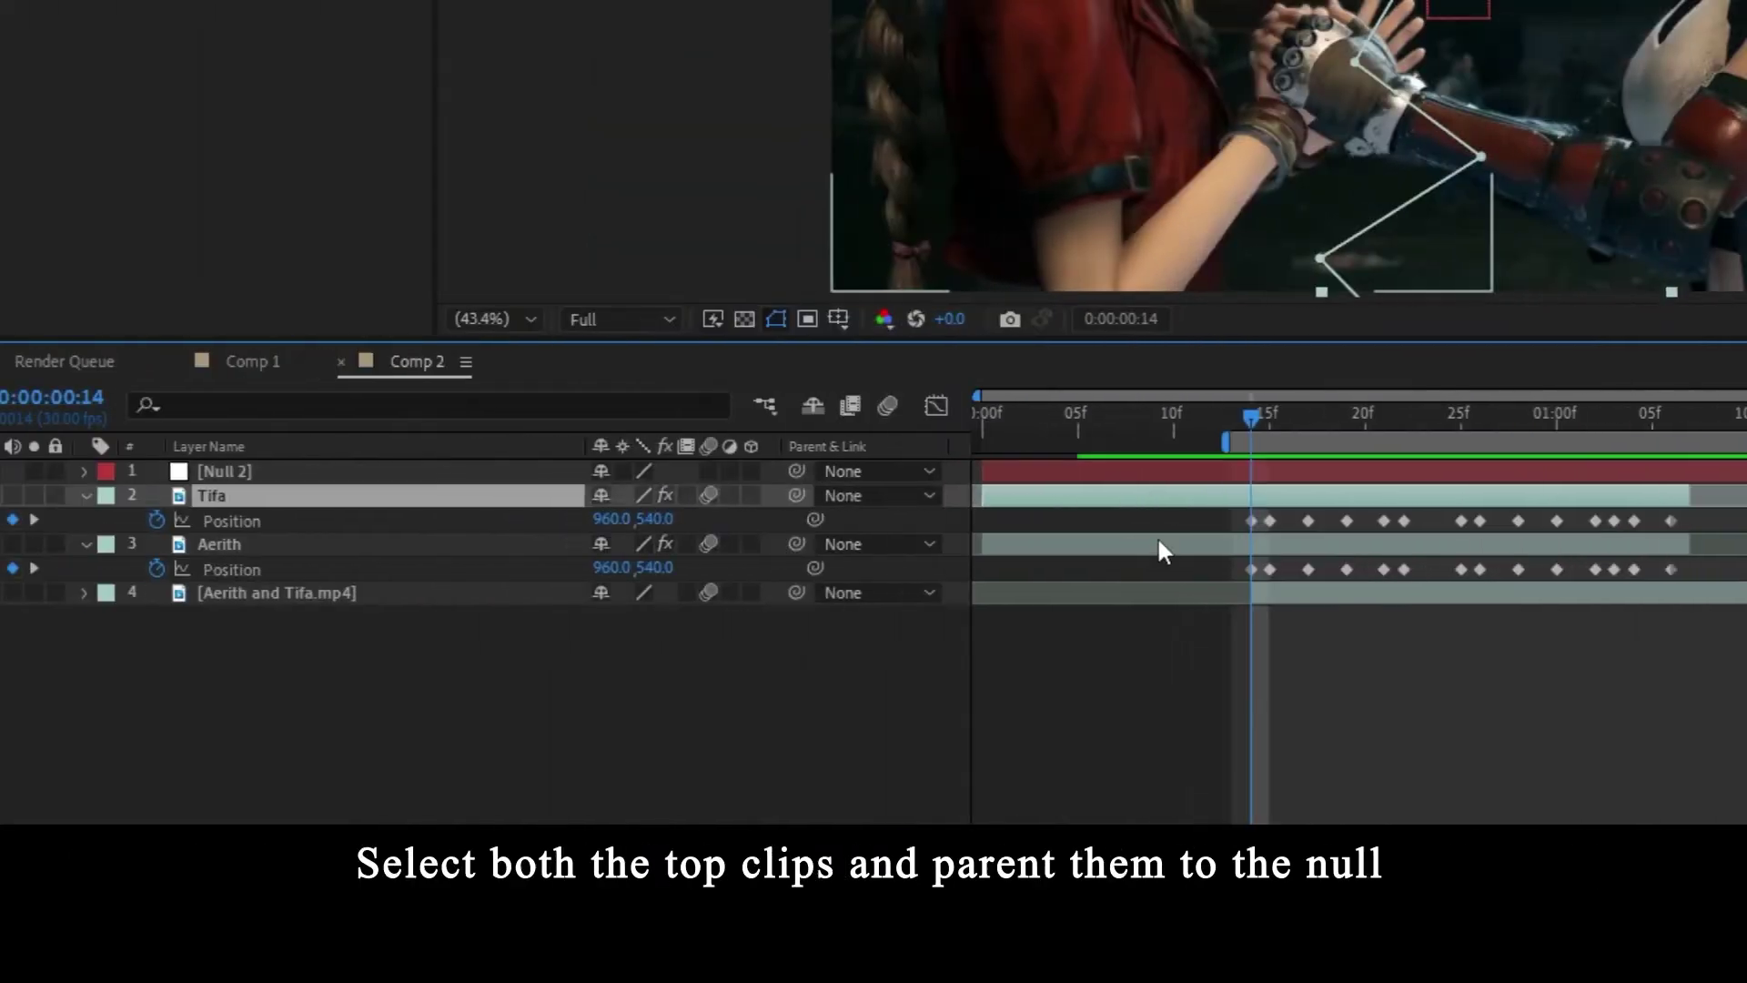
left_click(550, 542, "shift")
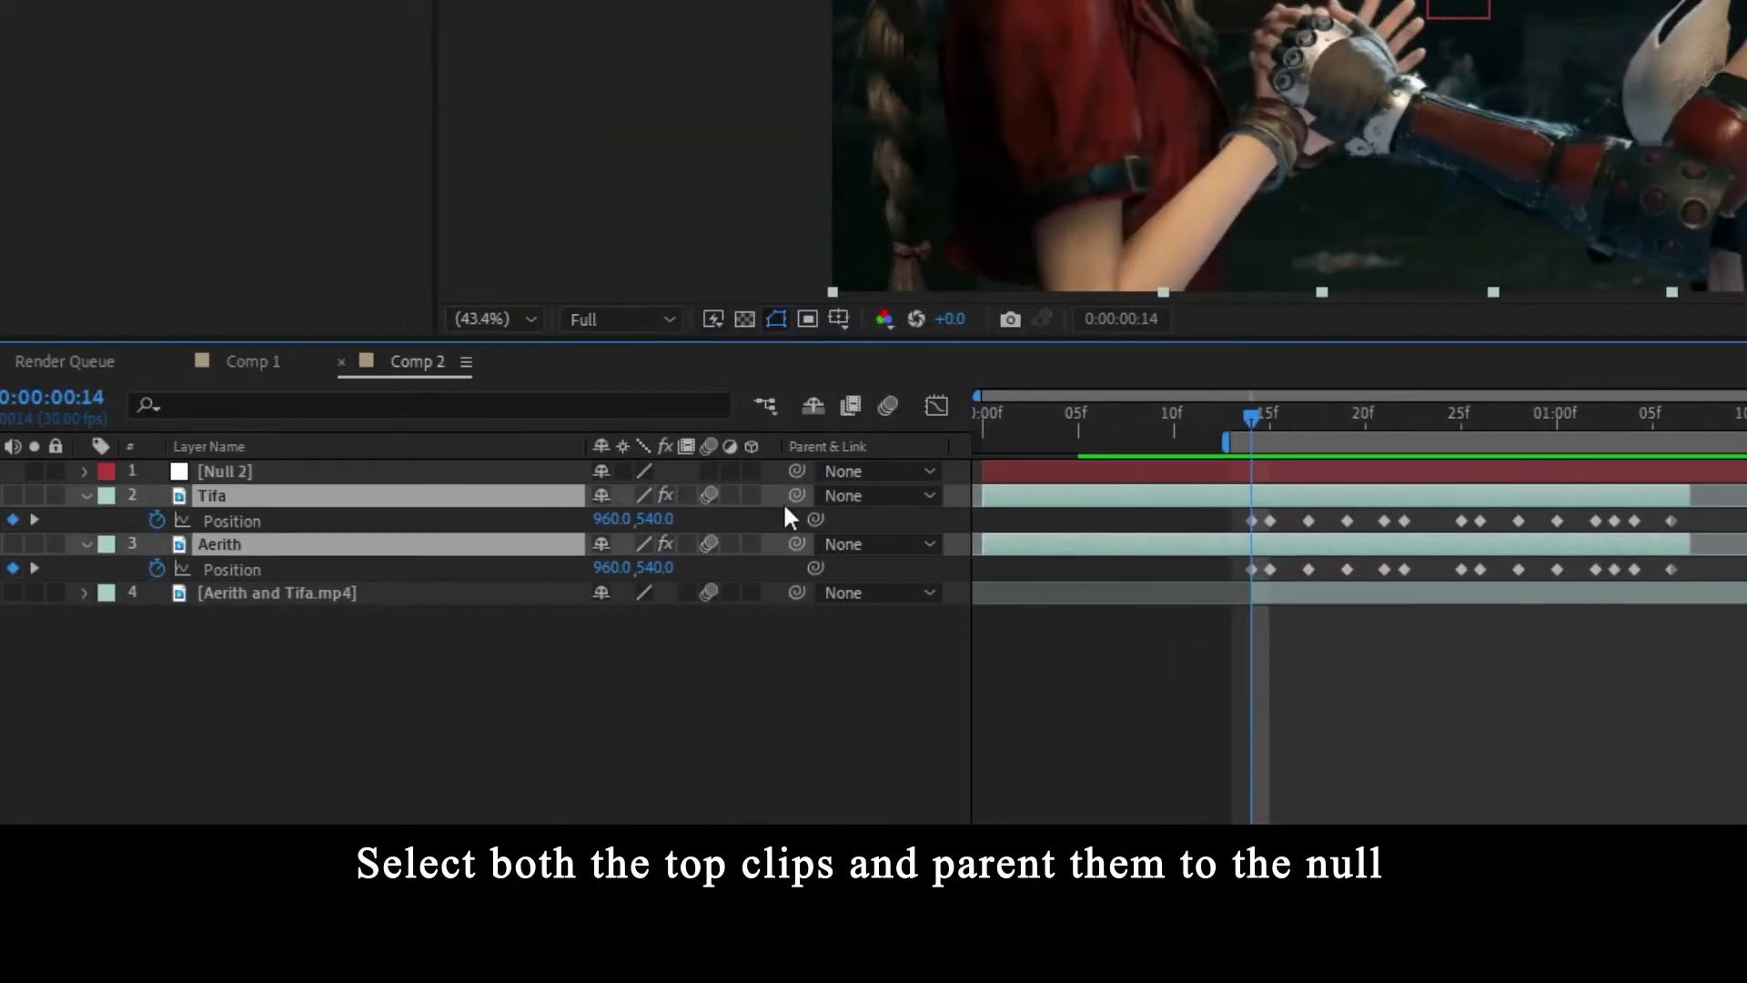
left_click_drag(797, 495, 403, 477)
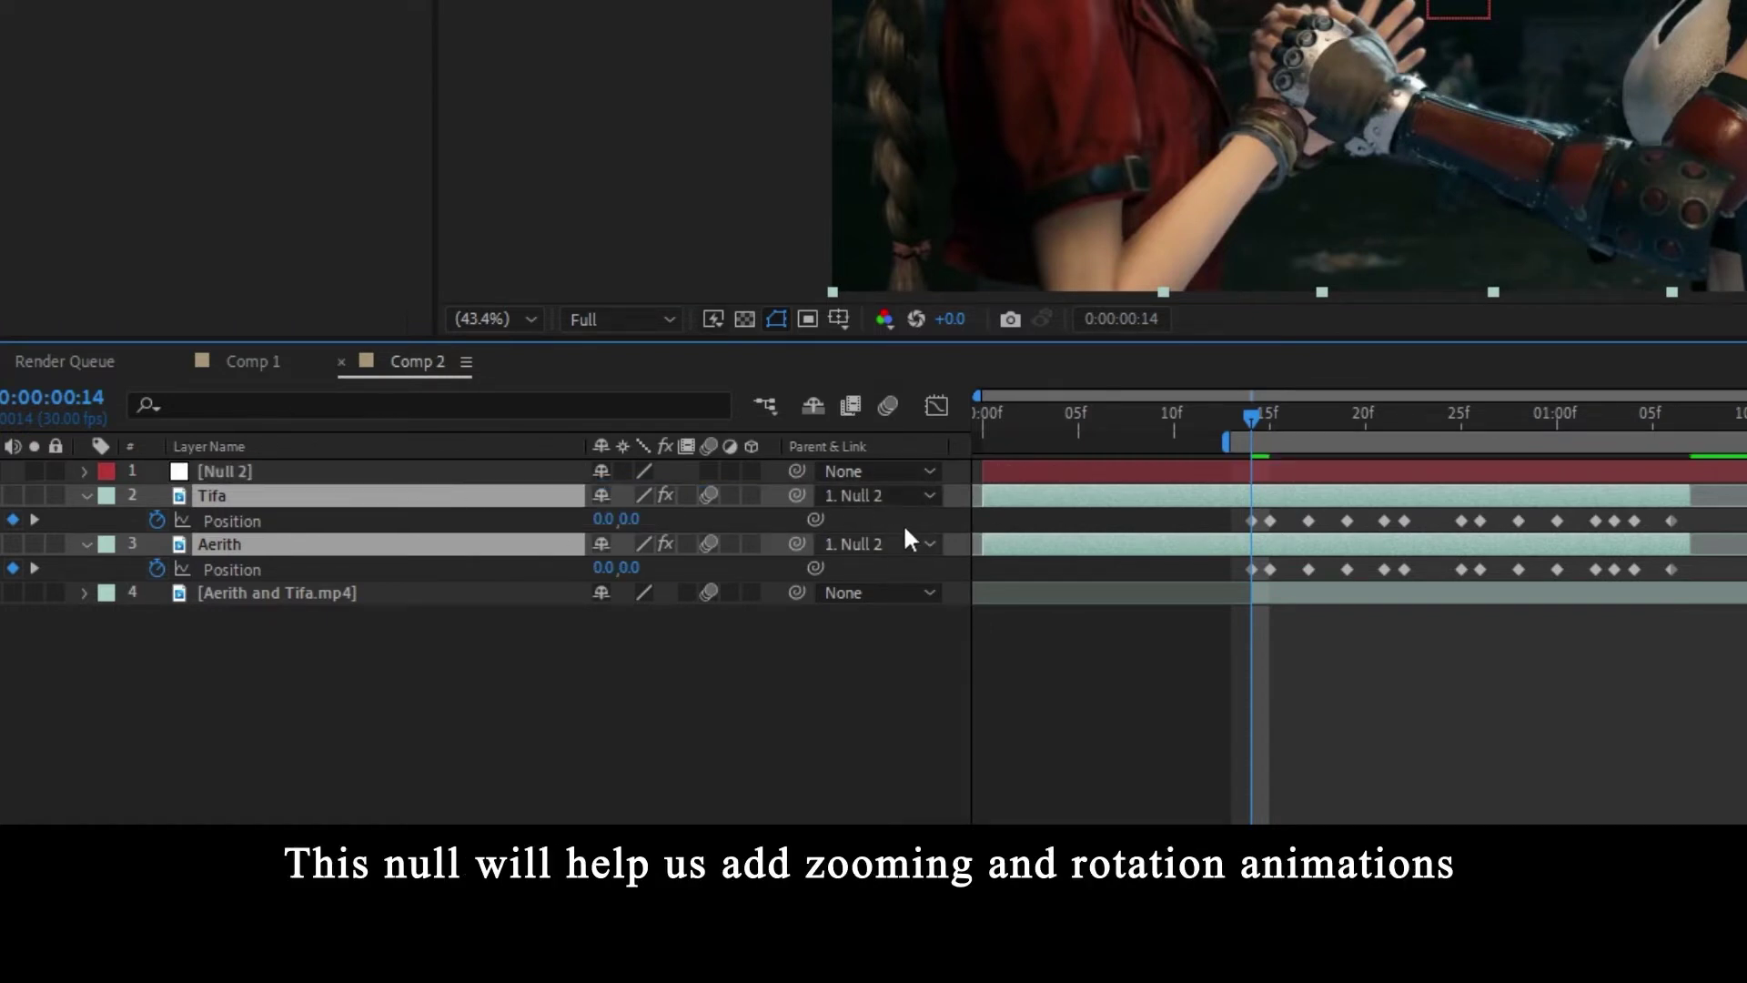
left_click(1346, 731)
- Test whether both halves follow the null by changing its Scale, and undo the change
left_click(1298, 467)
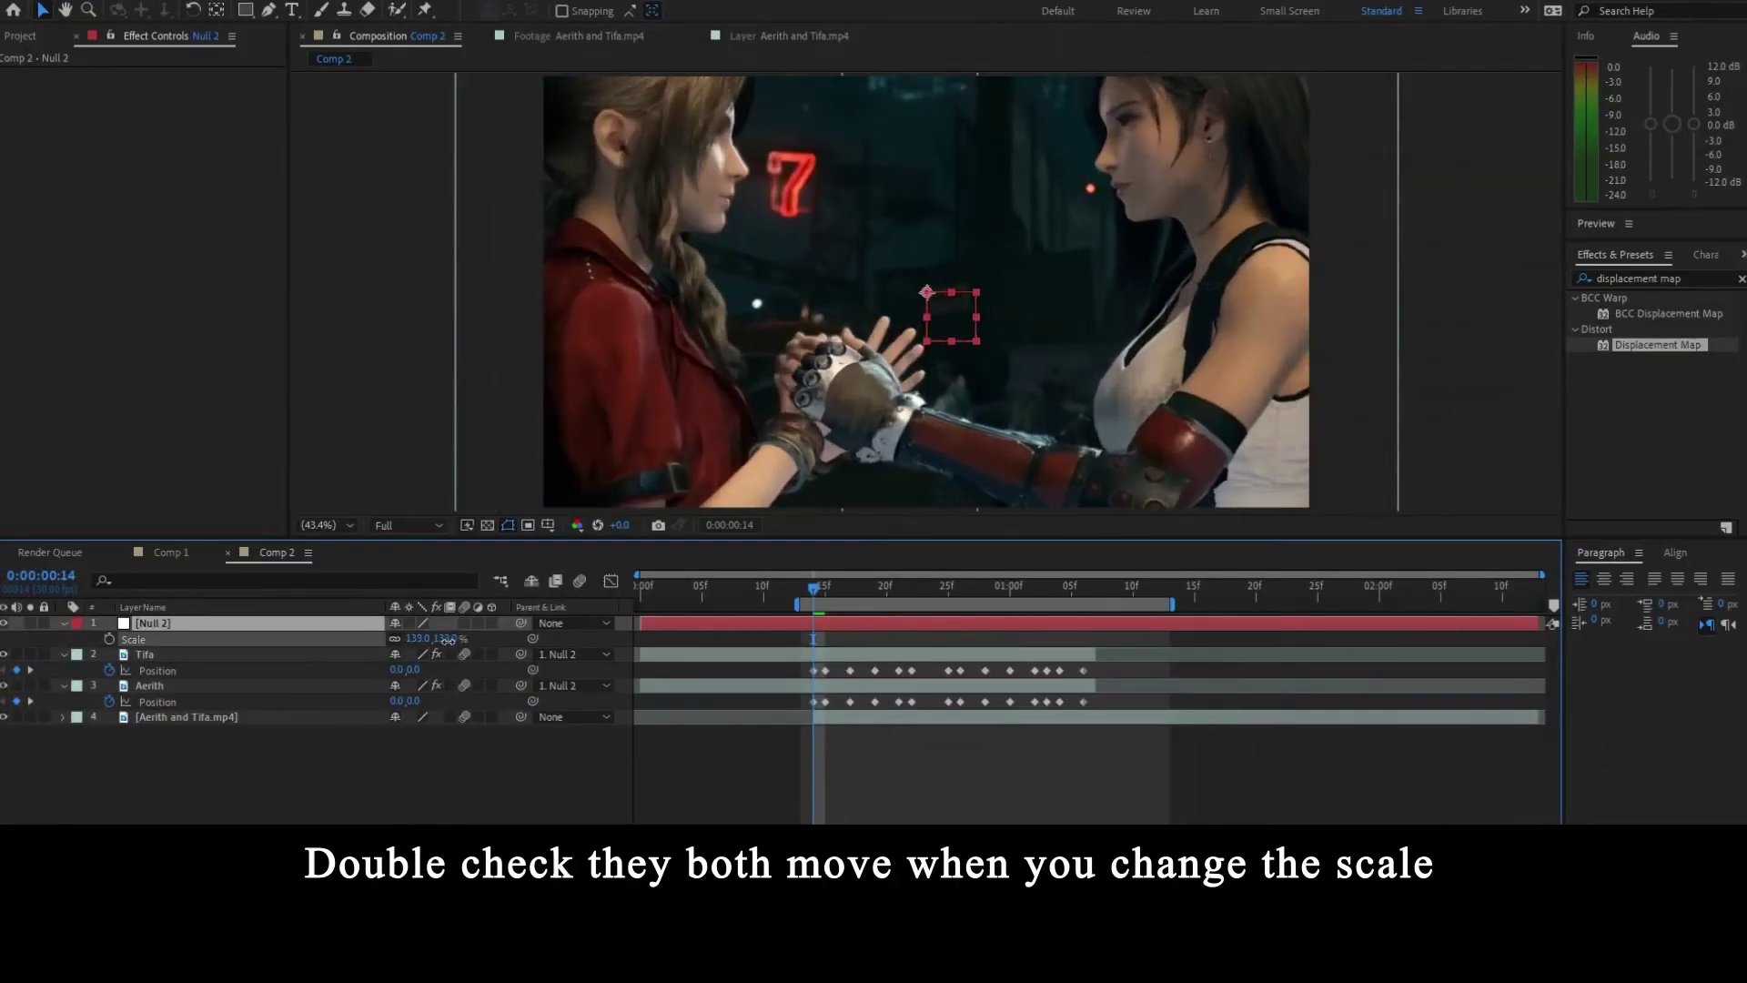
left_click_drag(448, 641, 431, 641)
key("ctrl+z")
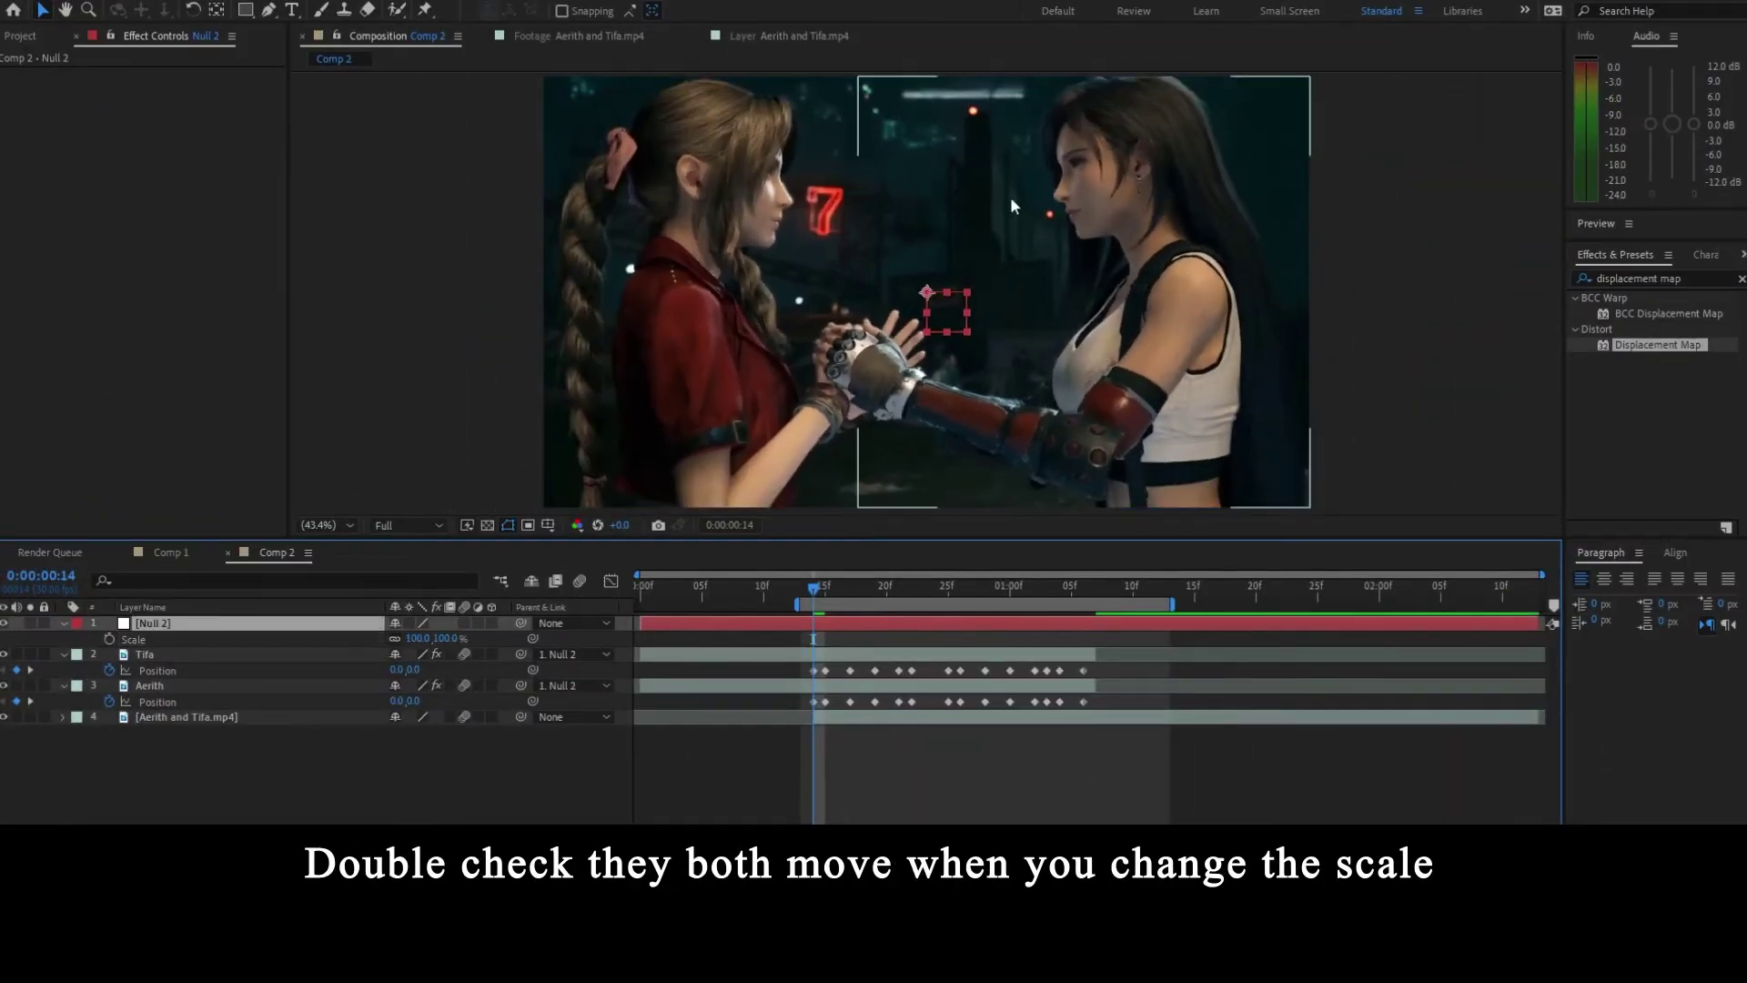
- Set Scale and Rotation keyframes on the null at 0:00:00:18
left_click_drag(816, 586, 859, 587)
left_click(109, 639)
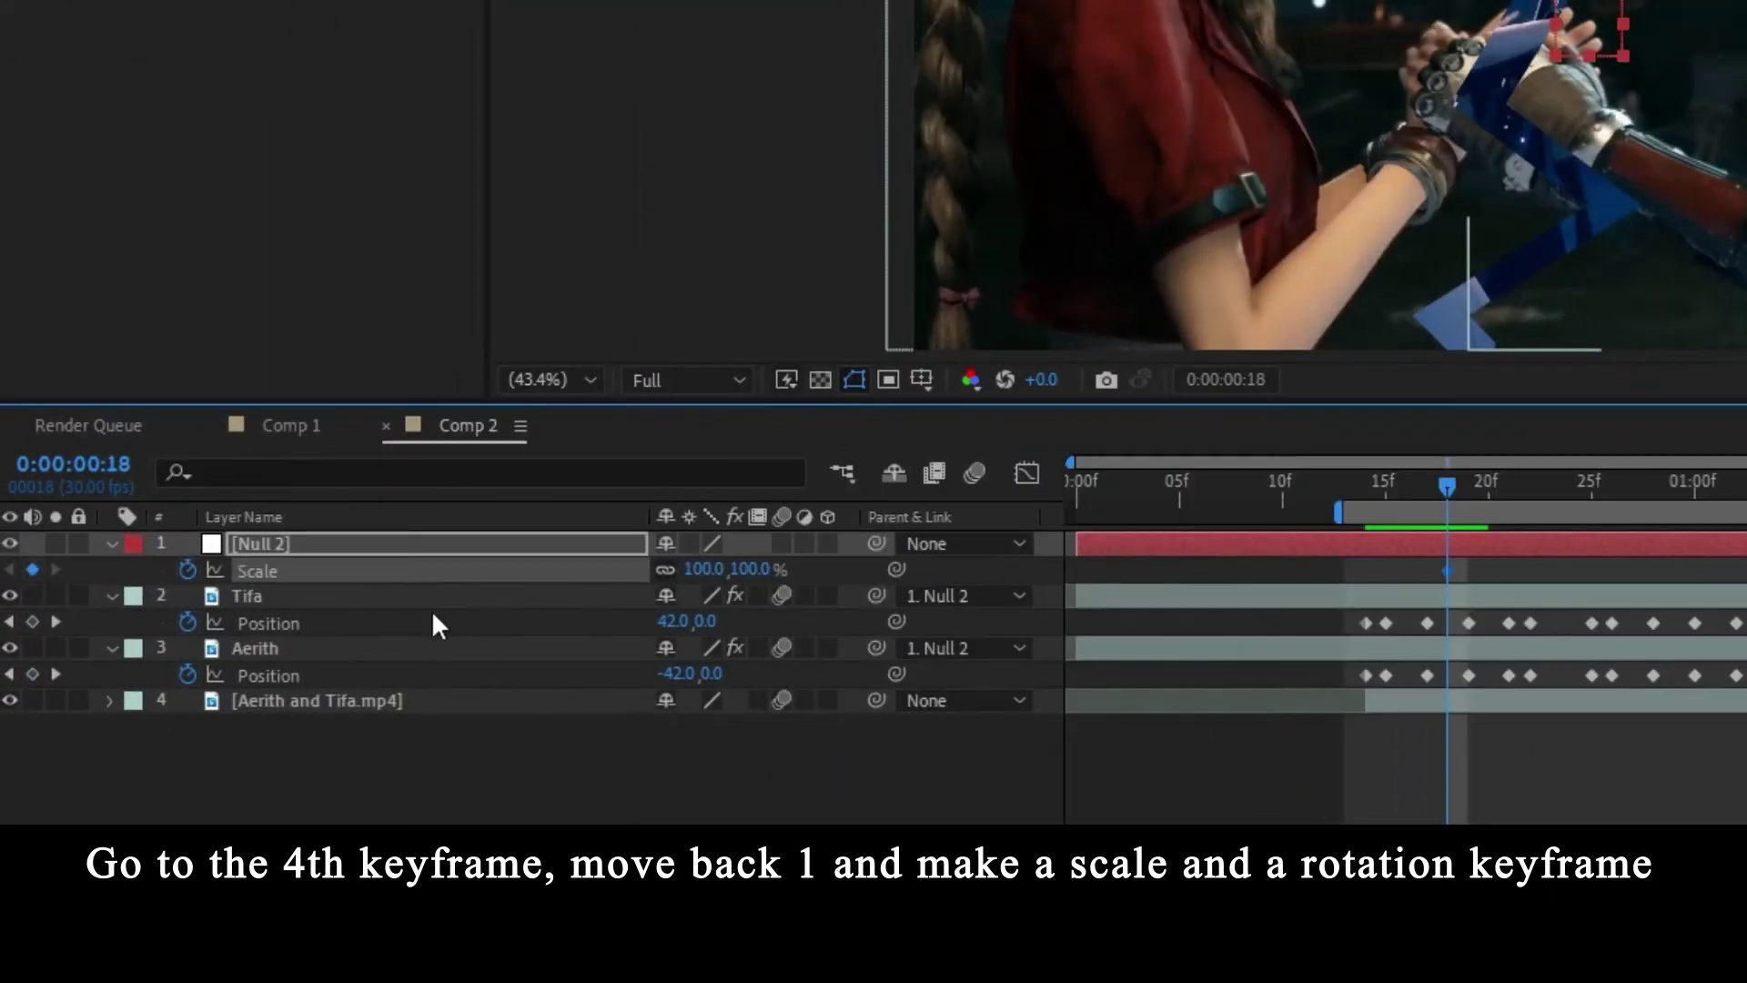
key("shift+r")
left_click(187, 596)
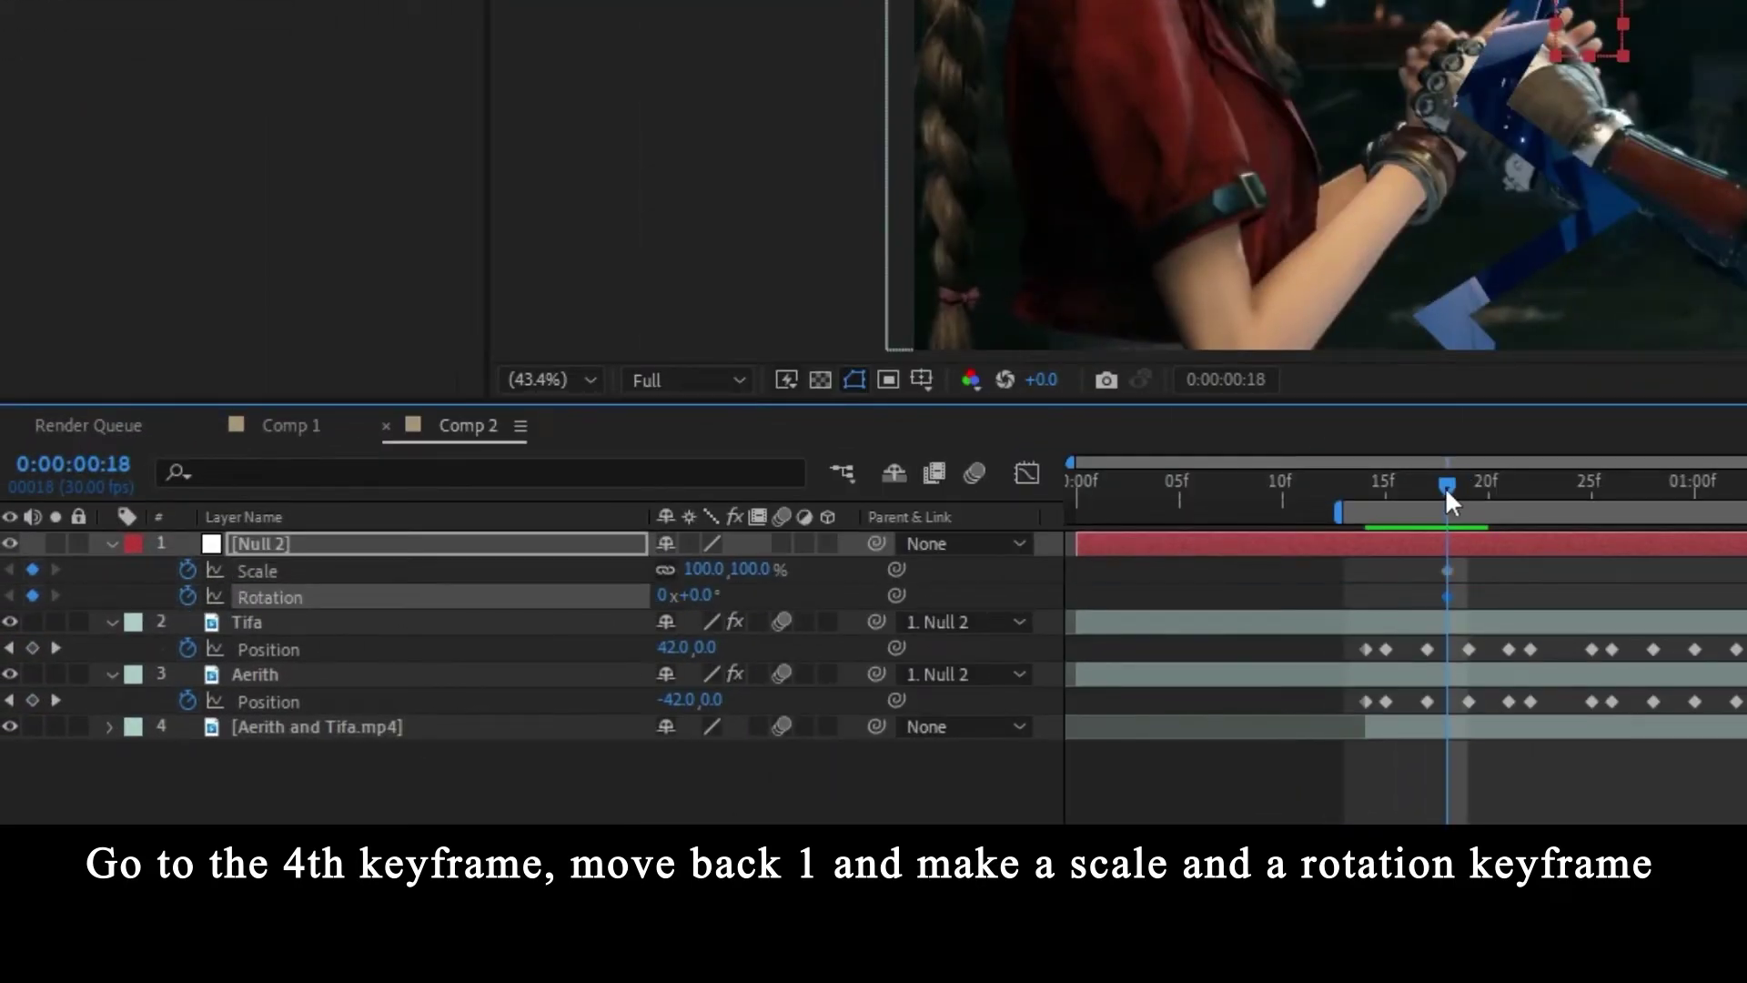
- Add Scale and Rotation keyframes to the null at 0:00:00:17 and 0:00:00:19
left_click_drag(1447, 487, 1381, 474)
left_click(32, 569)
left_click(33, 596)
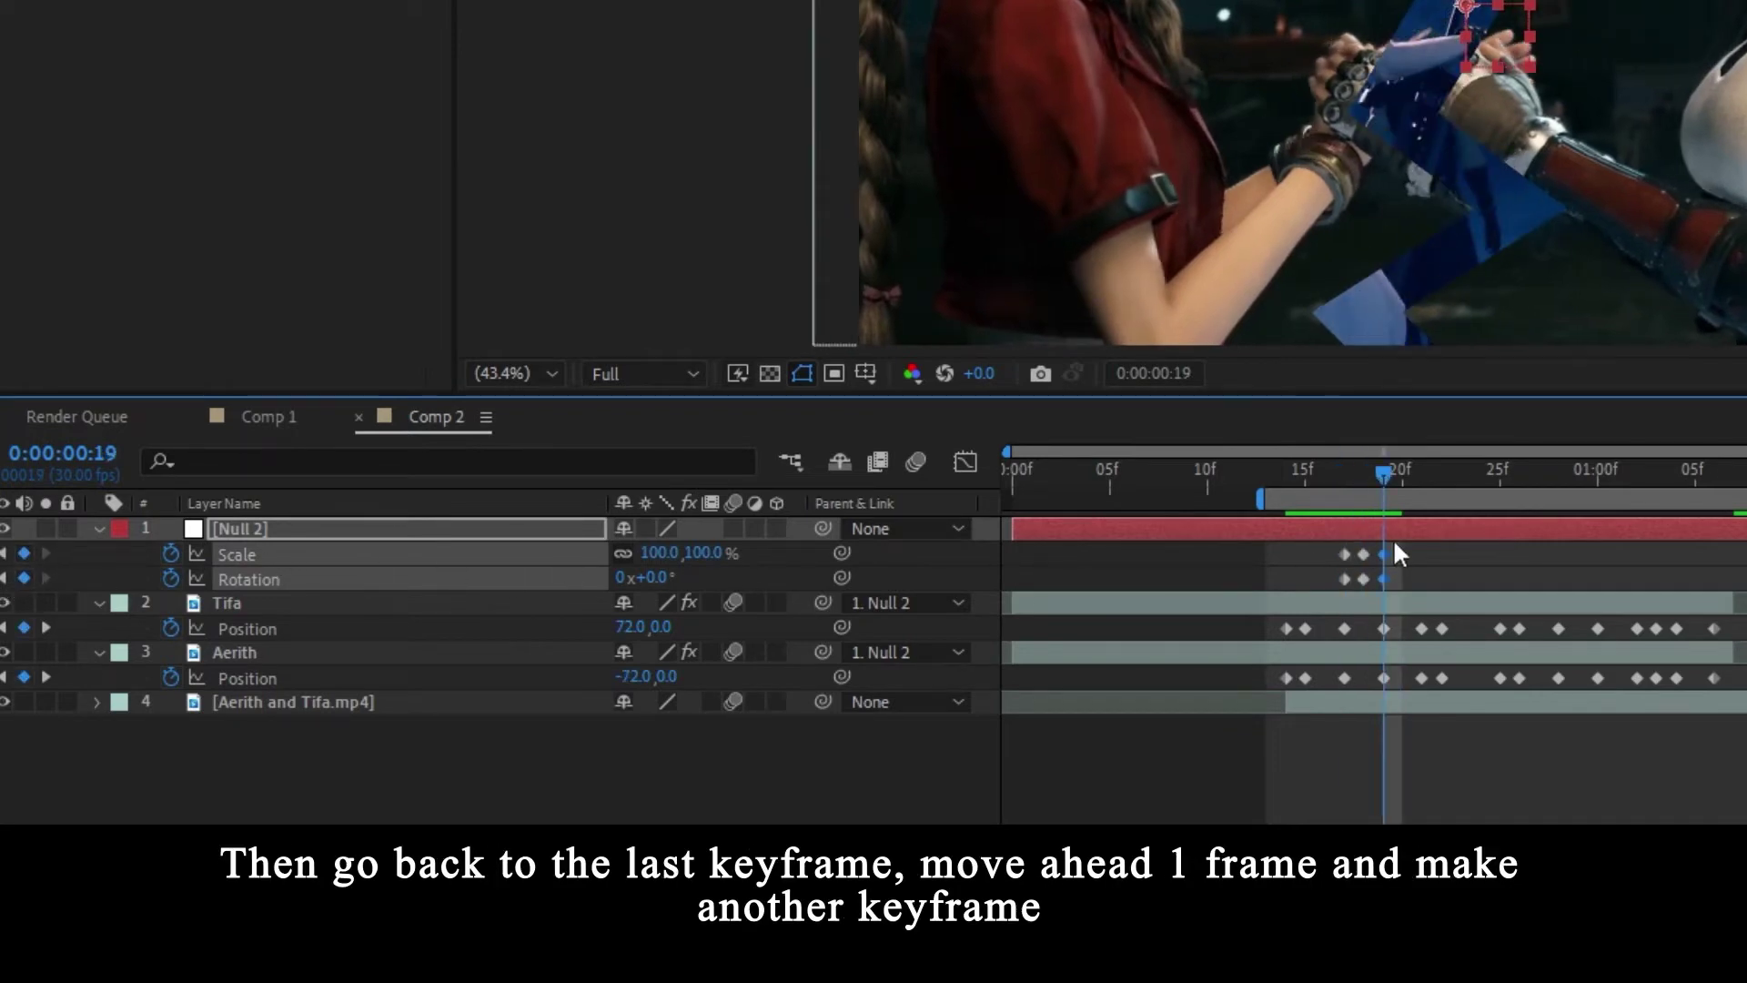
- Shift the null's last Scale and Rotation keyframes to 0:00:00:21 and add another pair at 0:00:00:20
mouse_move(1383, 581)
left_mouse_down()
mouse_move(1418, 580)
mouse_move(1365, 571)
left_mouse_up()
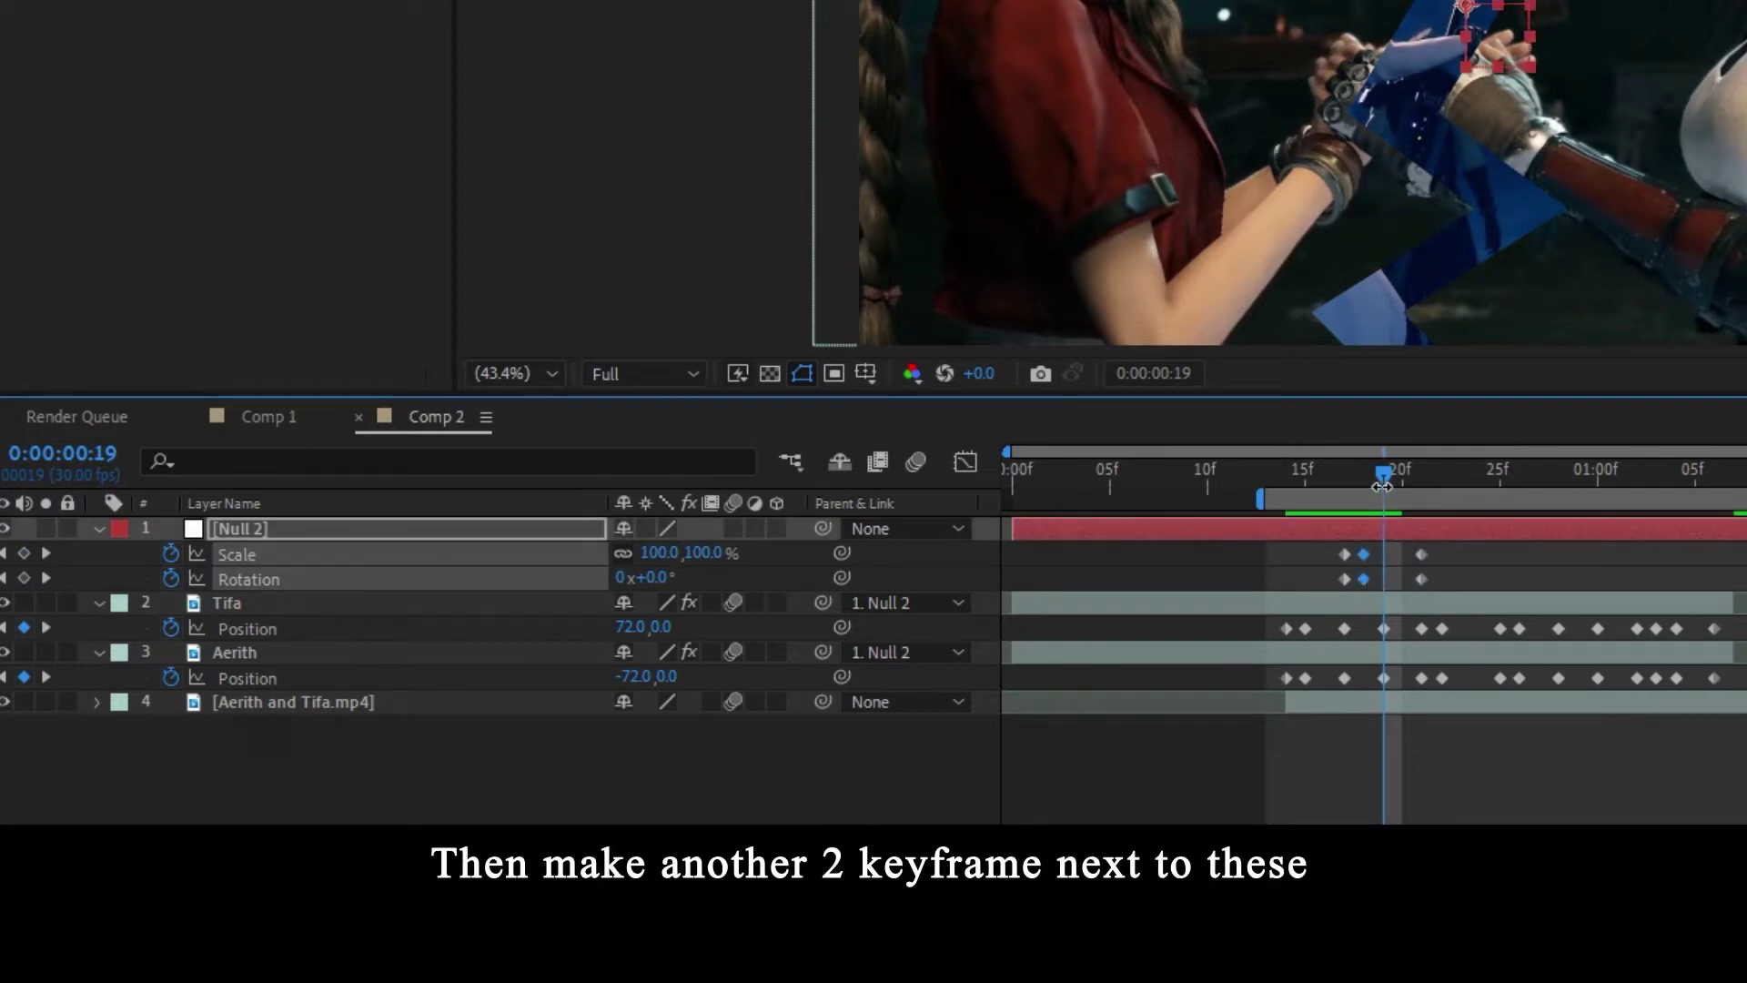
left_click_drag(1381, 487, 1399, 478)
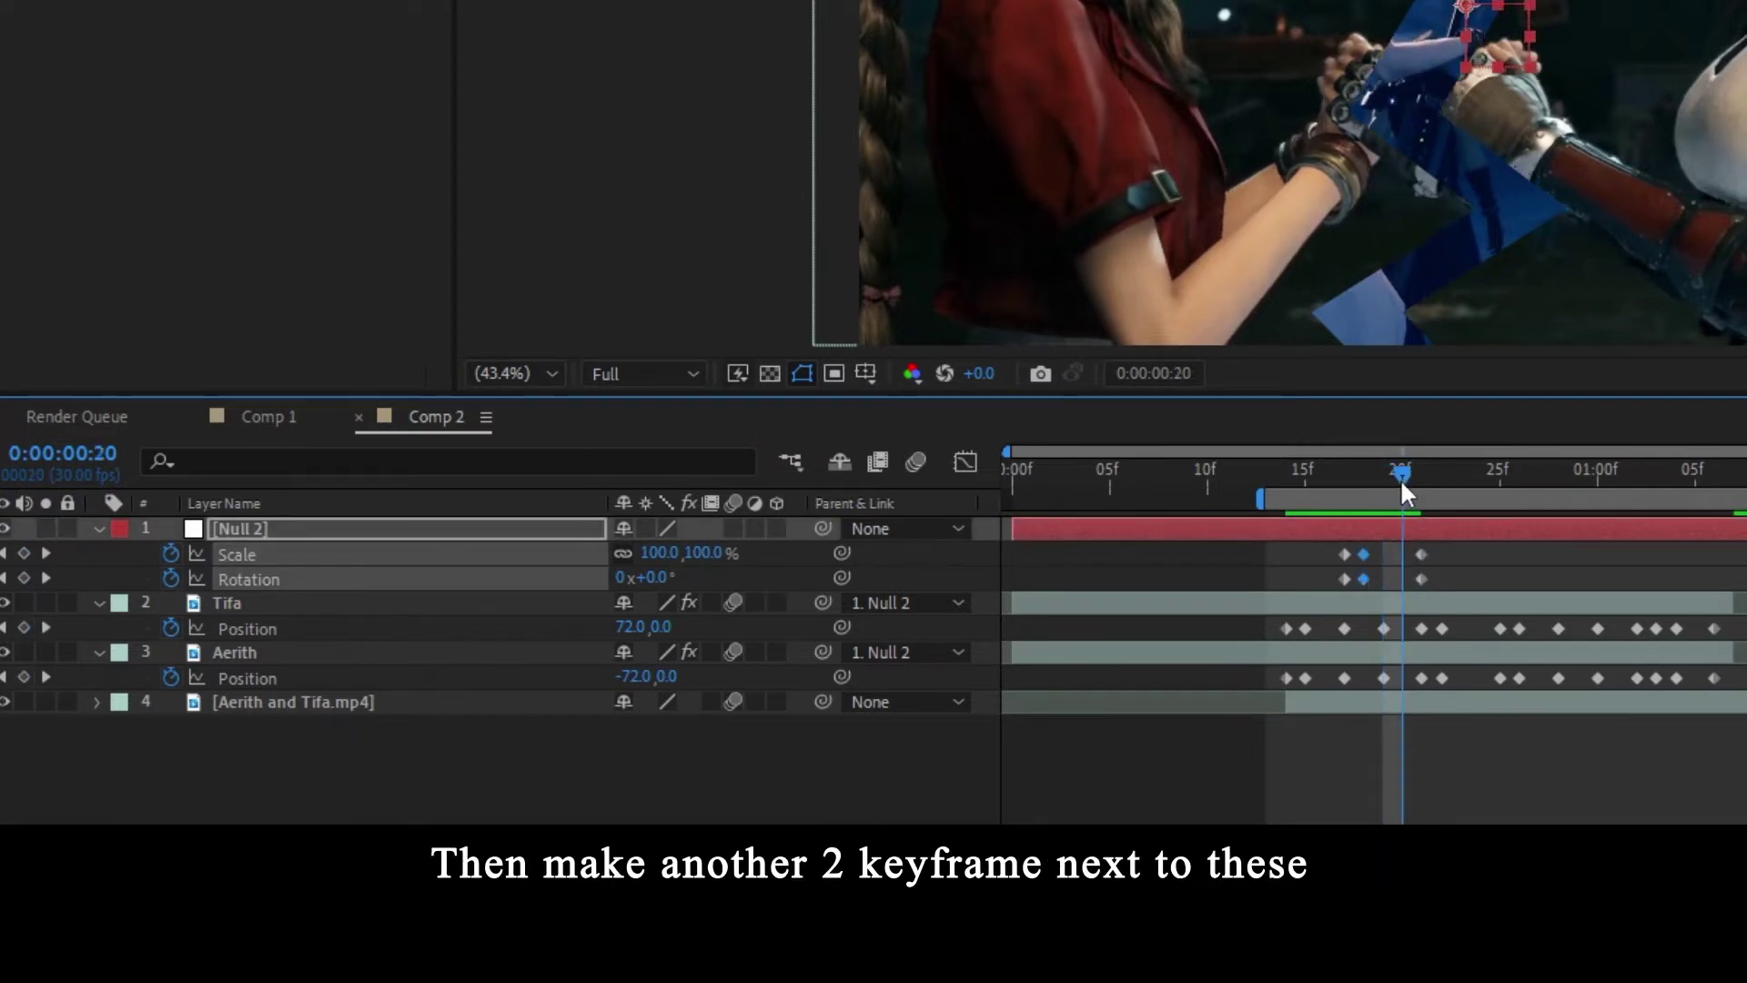
left_click(24, 553)
left_click(23, 577)
left_click(1447, 556)
- Set the null's Scale to 115% and Rotation to 5° at 0:00:00:18
left_click(1344, 475)
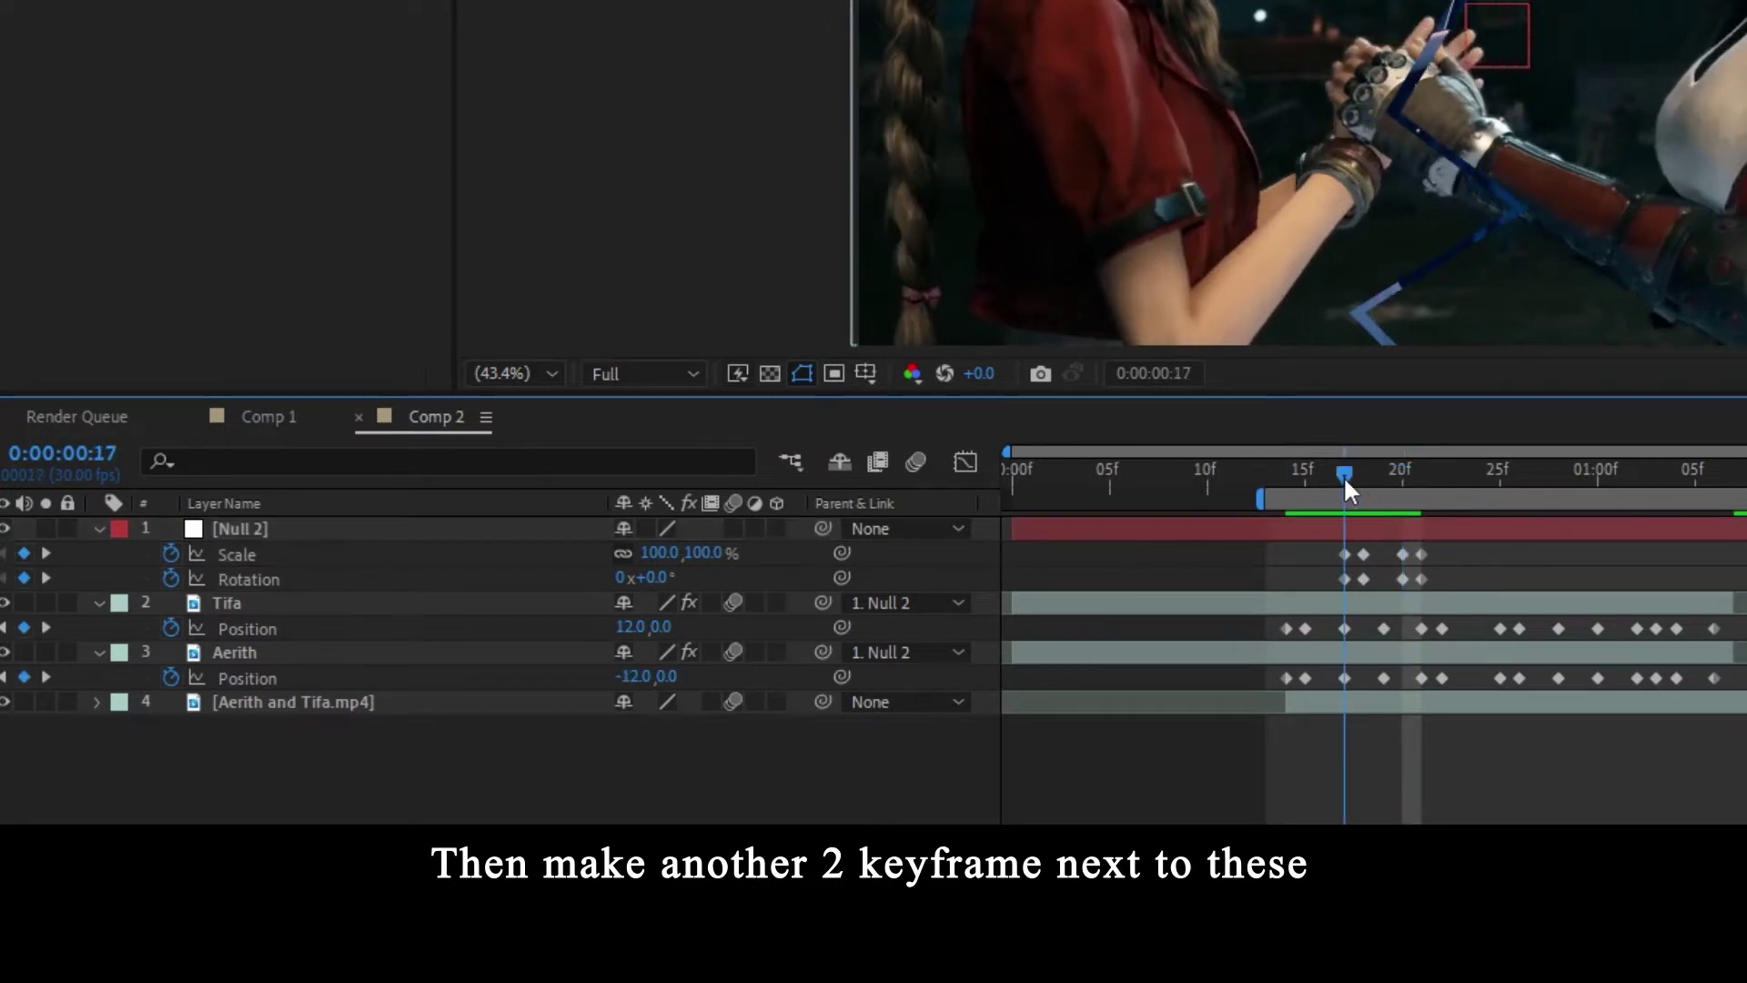
left_click_drag(1344, 475, 1362, 475)
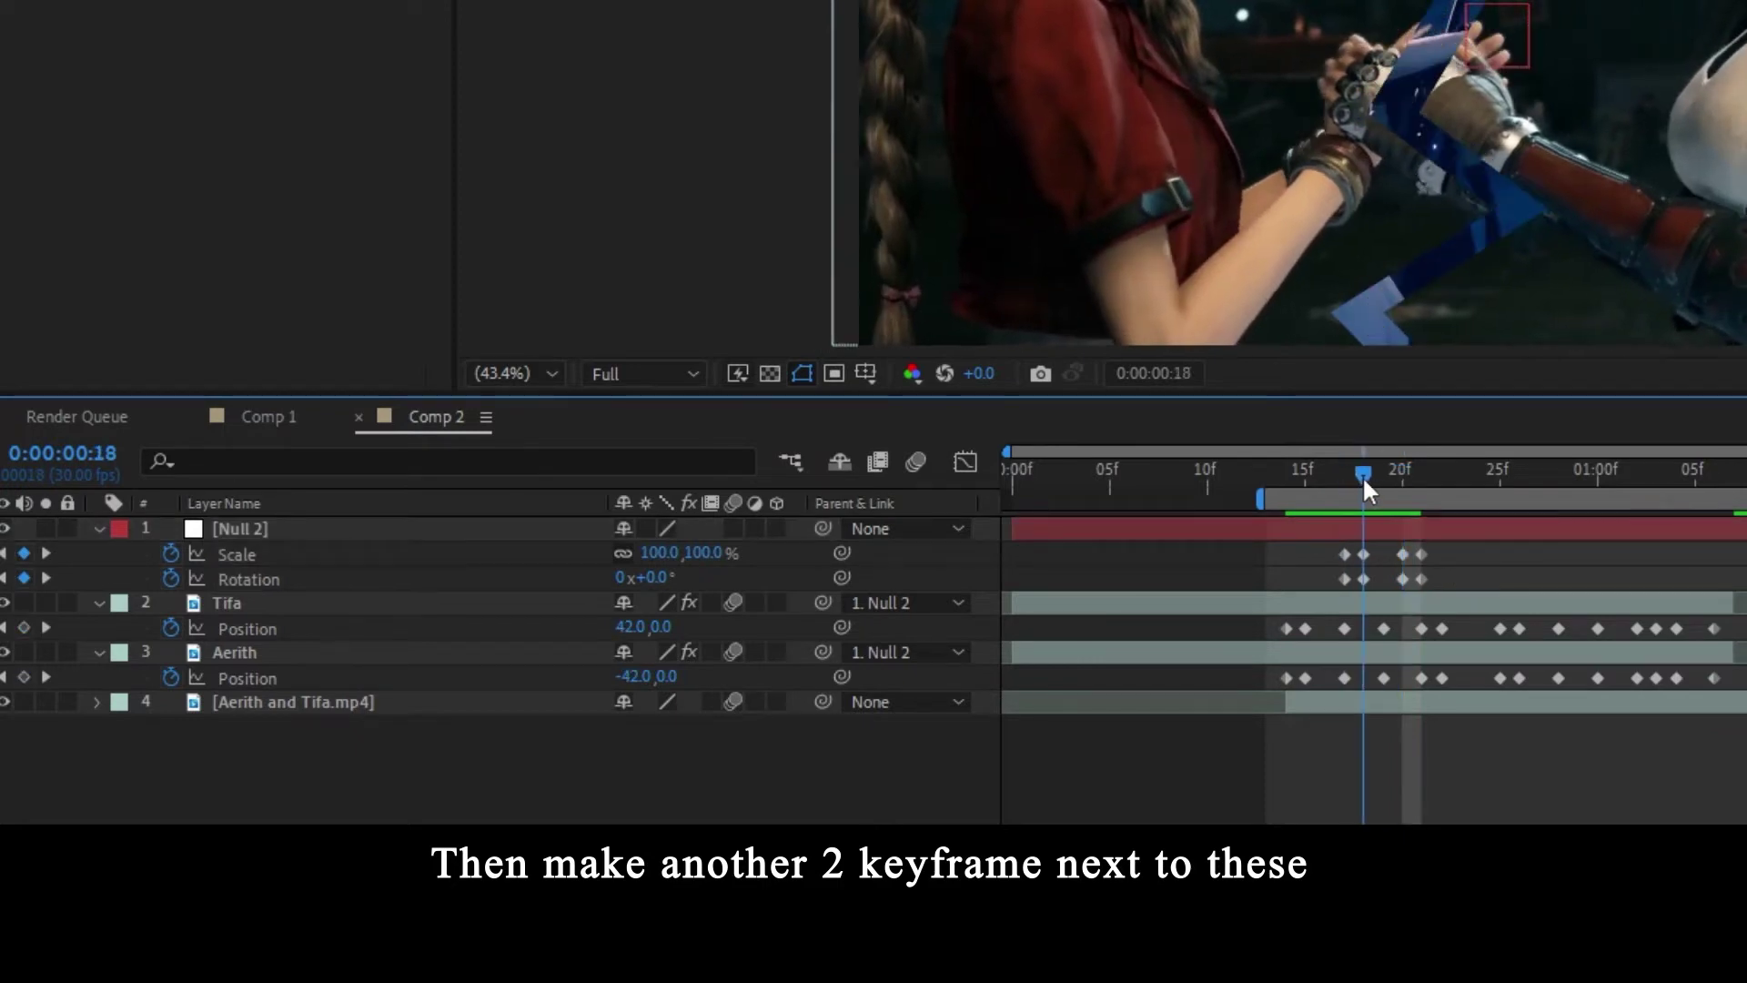
left_click(698, 553)
type("115")
key("Return")
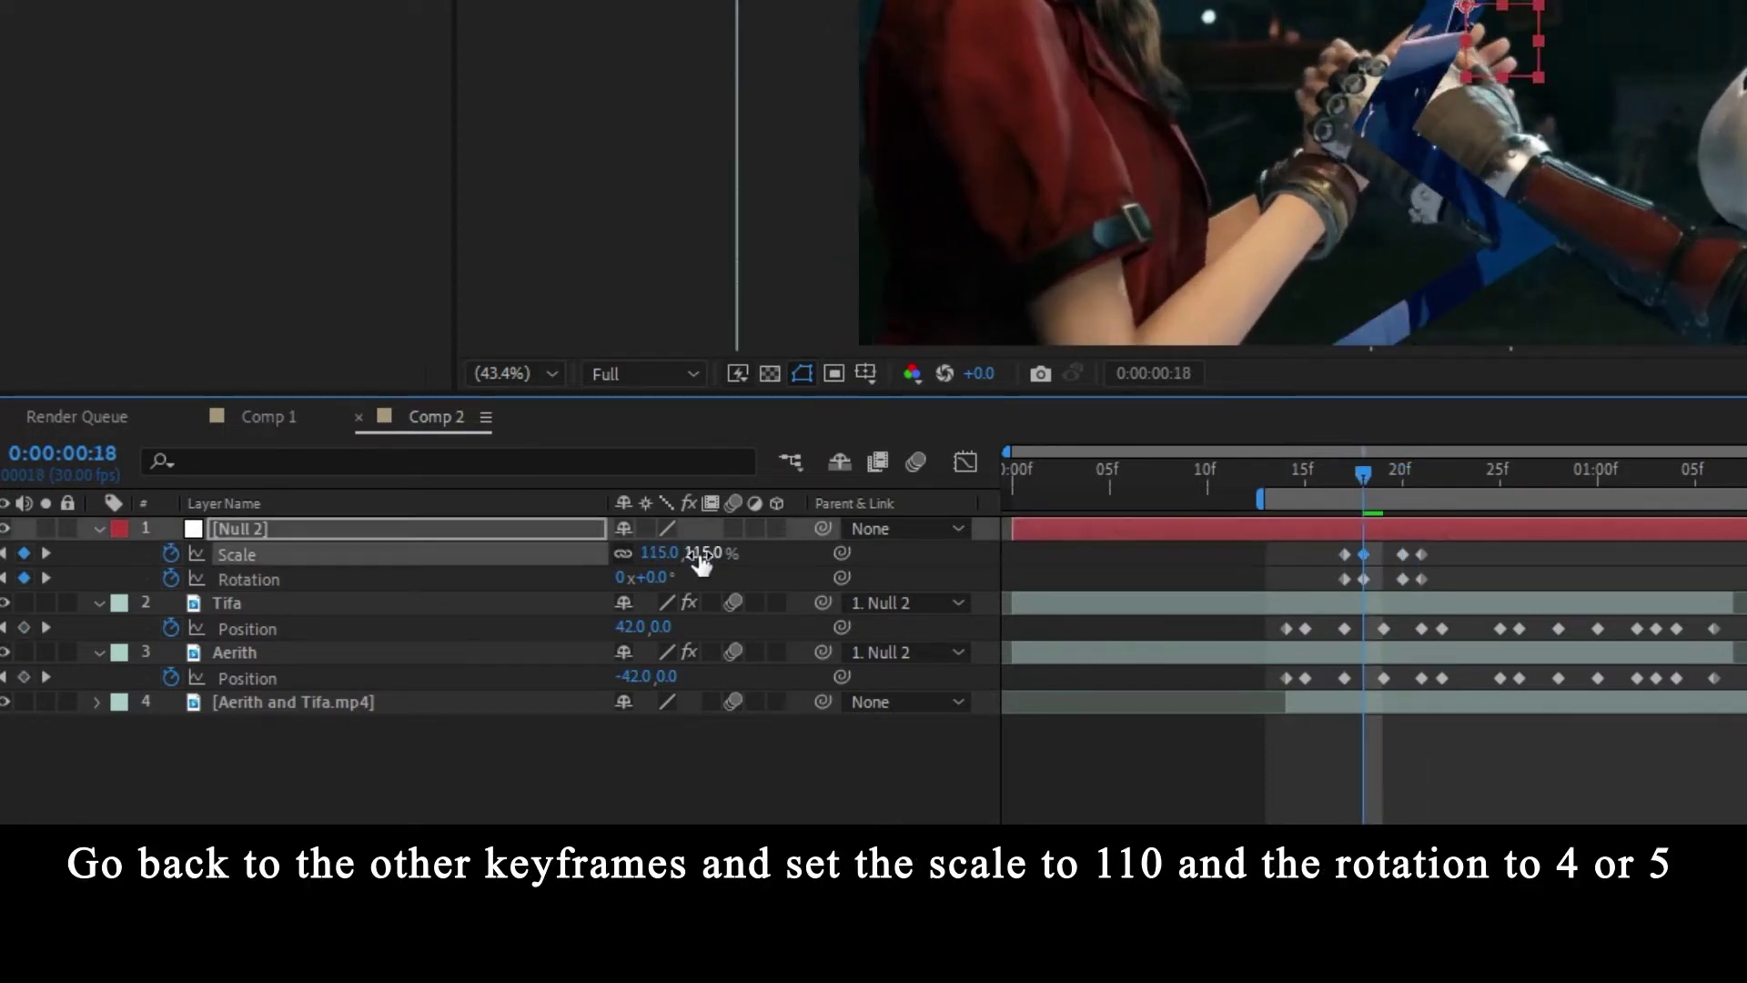
left_click_drag(664, 580, 671, 578)
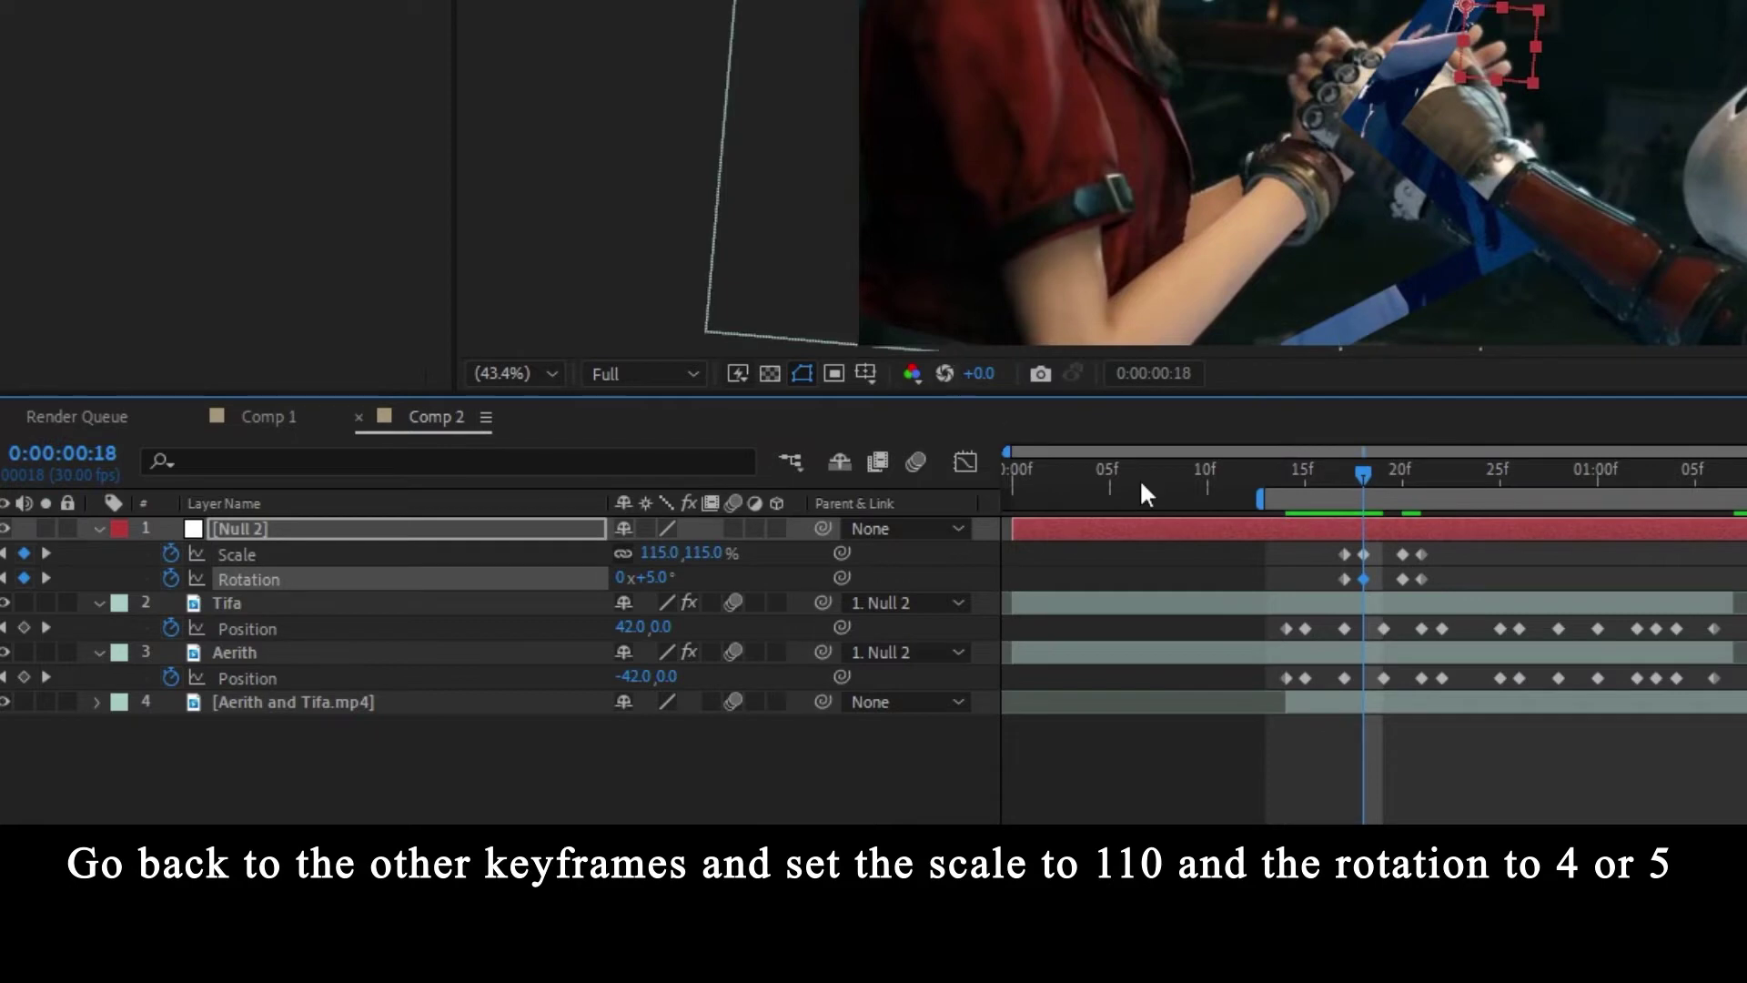
- Copy the null's Scale and Rotation keyframes at 0:00:00:18 and paste them at 0:00:00:20
left_click_drag(1376, 548, 1364, 581)
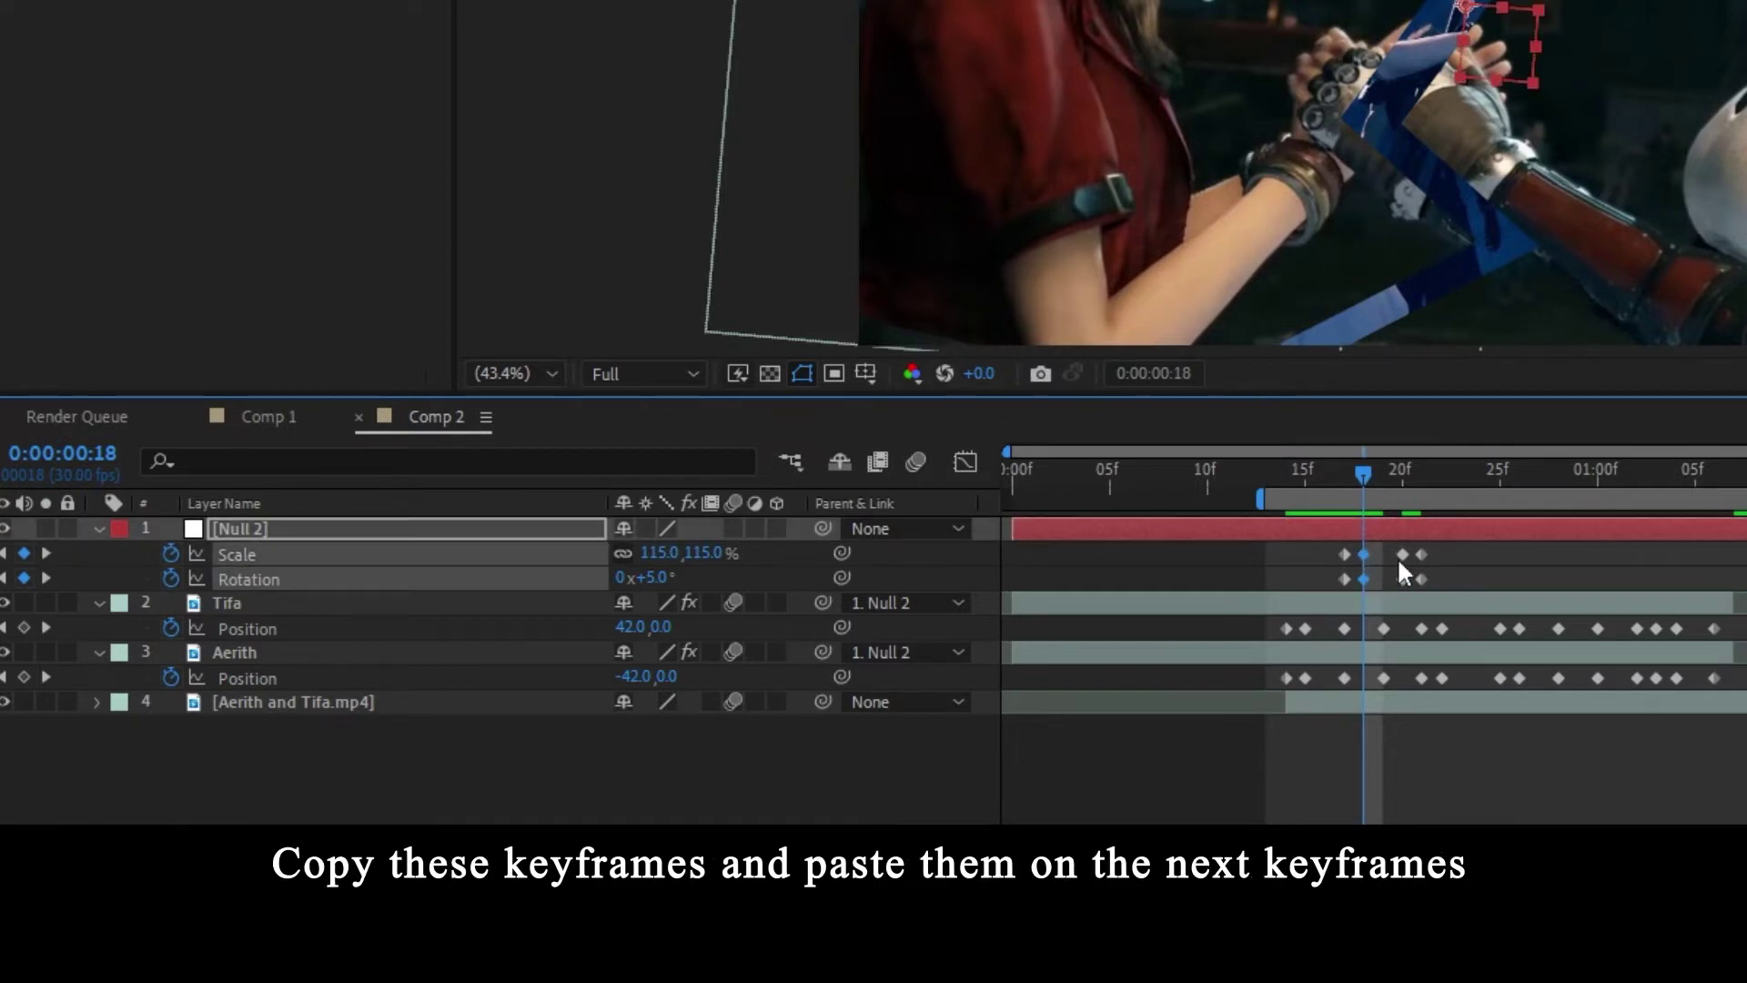
left_click(1400, 469)
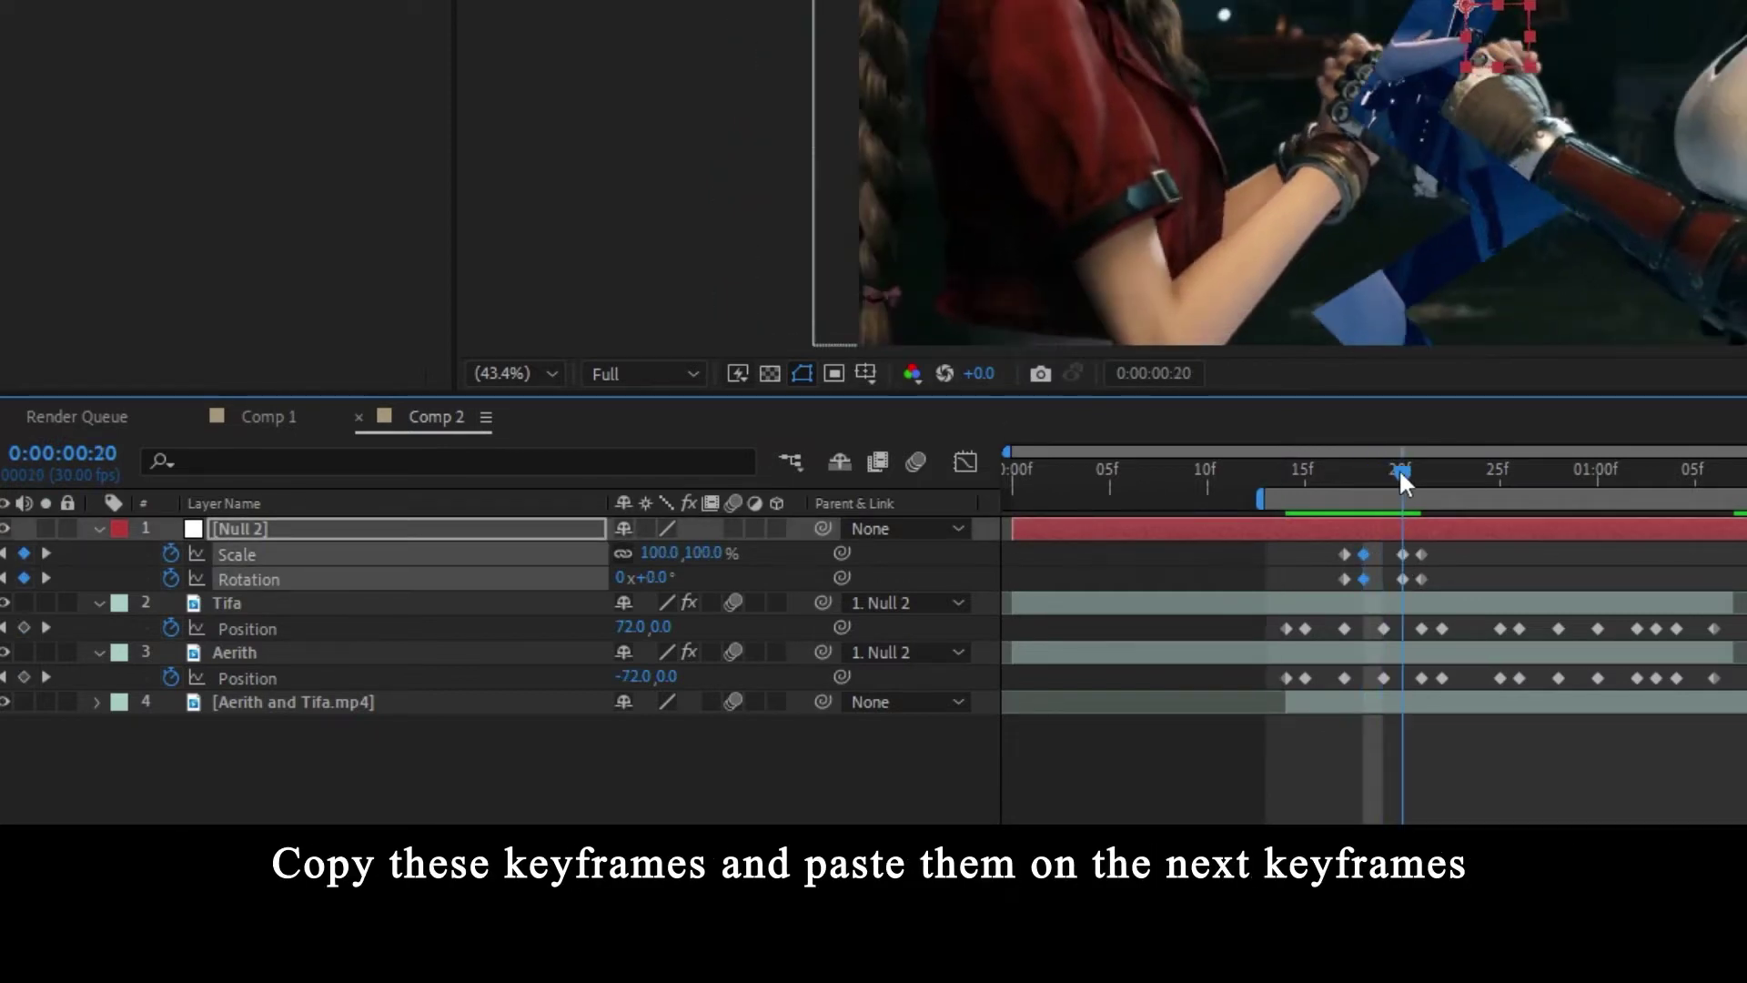
key("ctrl+c")
key("ctrl+v")
- Reposition the null's last two pairs of Scale and Rotation keyframes to 0:00:00:25 and 0:00:00:26, previewing the timing
mouse_move(1402, 473)
left_mouse_down()
mouse_move(1416, 466)
mouse_move(1310, 470)
mouse_move(1410, 472)
mouse_move(1350, 473)
mouse_move(1374, 473)
left_mouse_up()
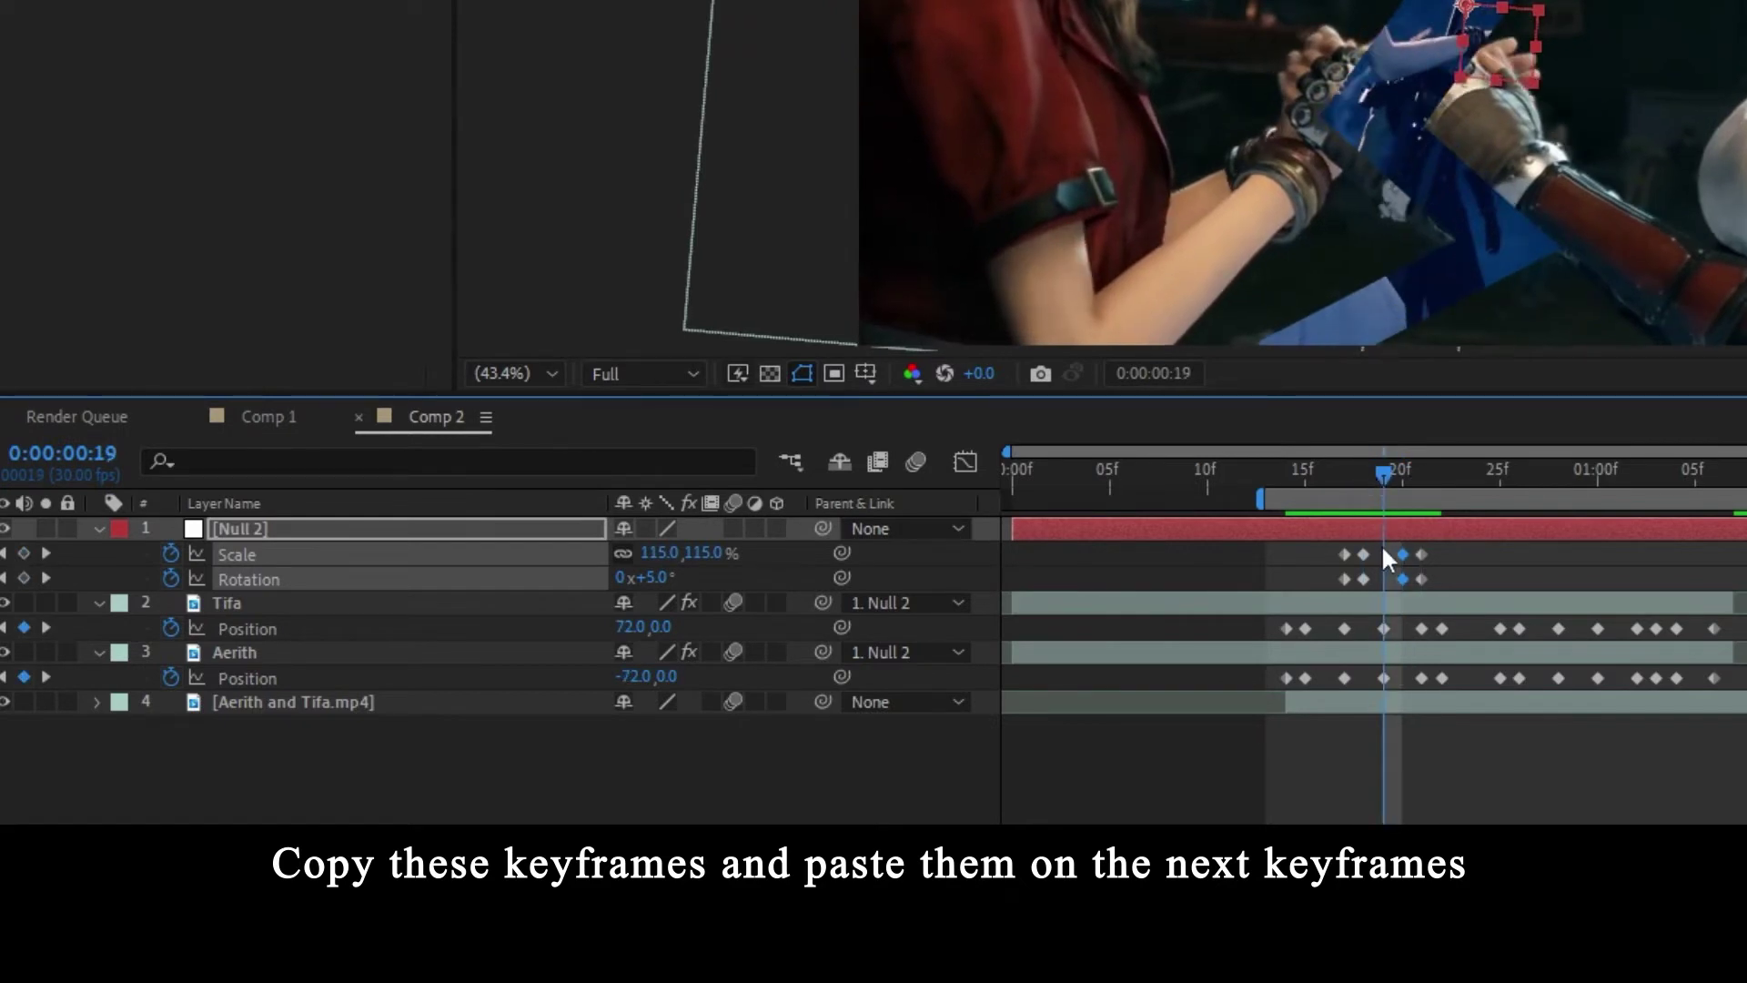
mouse_move(1383, 546)
left_mouse_down()
mouse_move(1422, 588)
mouse_move(1388, 552)
left_mouse_up()
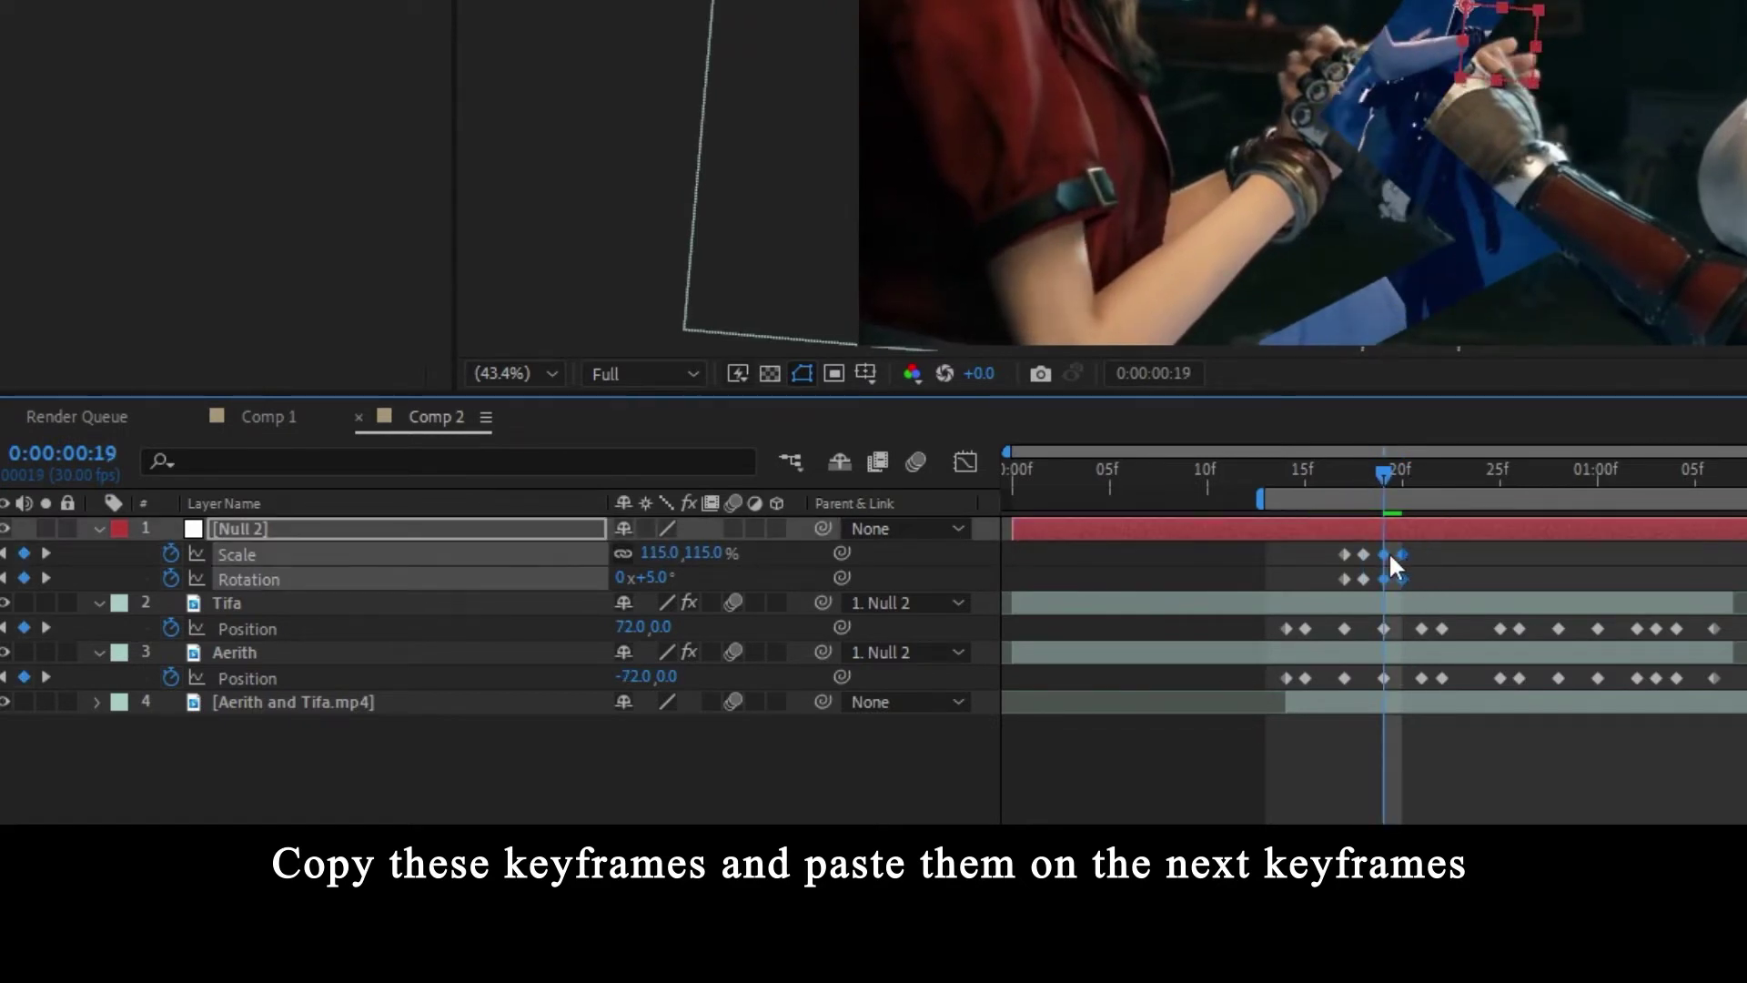
left_click(1443, 566)
mouse_move(1384, 472)
left_mouse_down()
mouse_move(1287, 478)
mouse_move(1379, 468)
left_mouse_up()
key("space")
left_click_drag(1413, 550, 1440, 579)
left_click_drag(1379, 471, 1439, 471)
key("space")
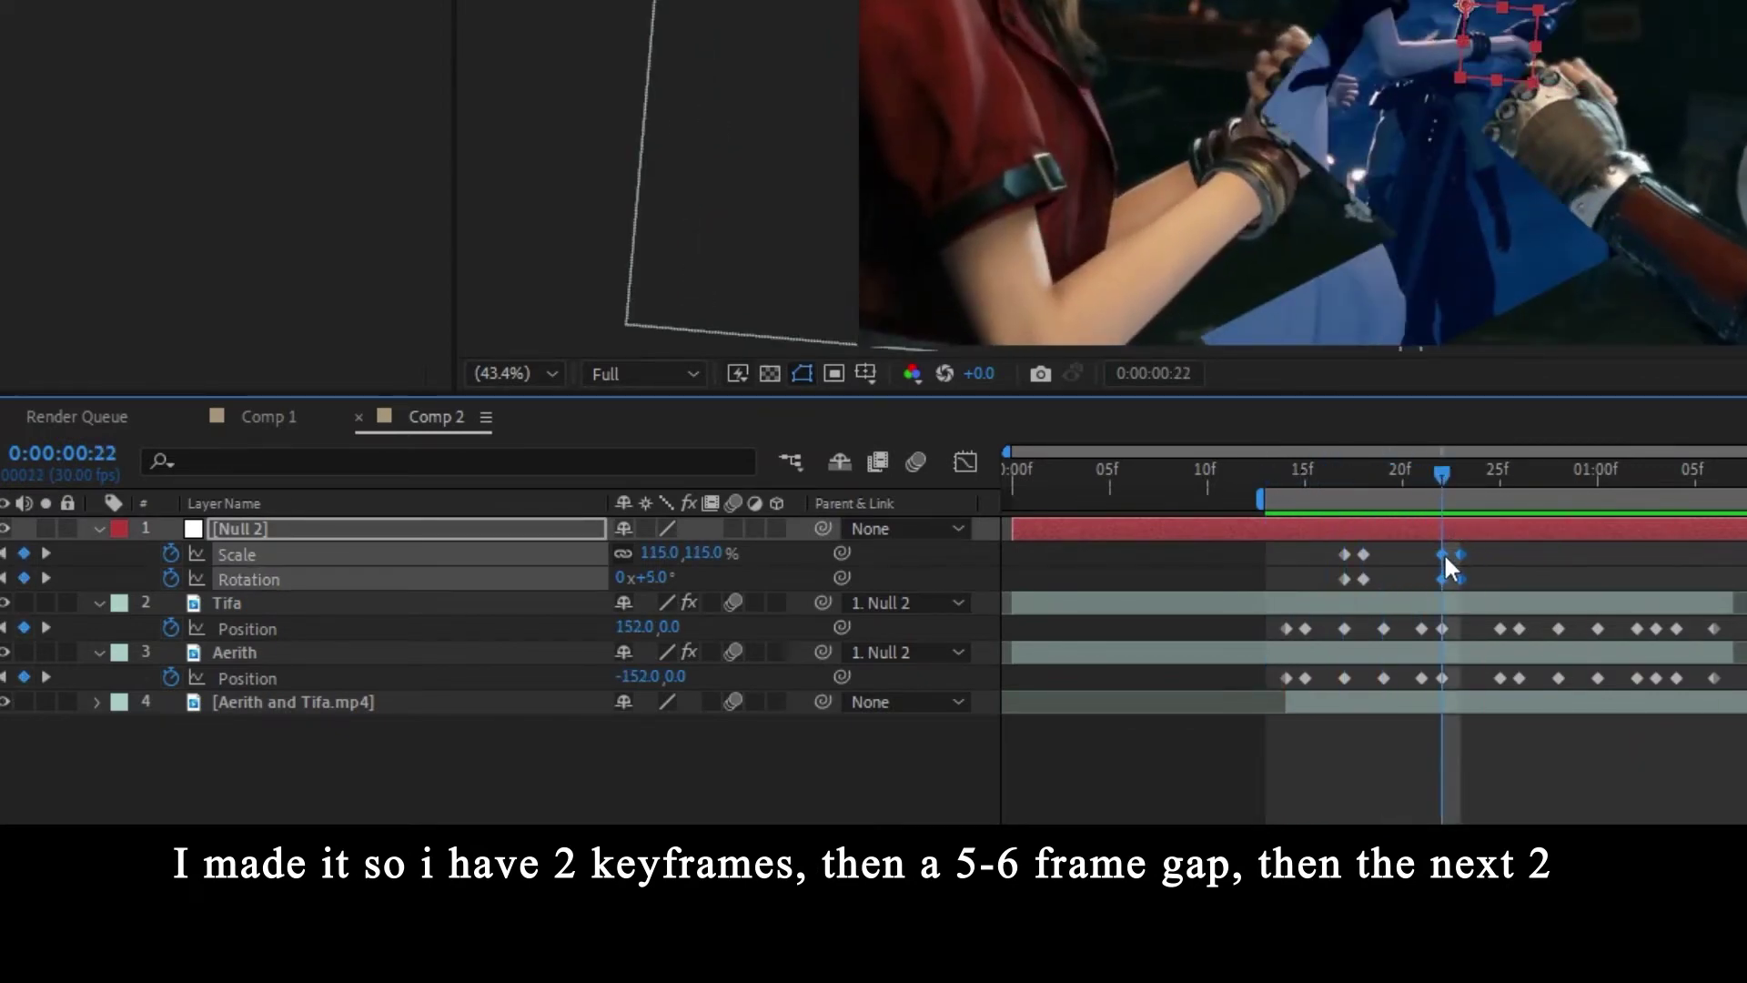
left_click_drag(1444, 557, 1501, 564)
- Add Scale keyframes to the null at 0:00:01:00 and 0:00:00:29
left_click_drag(1444, 474, 1597, 472)
key("space")
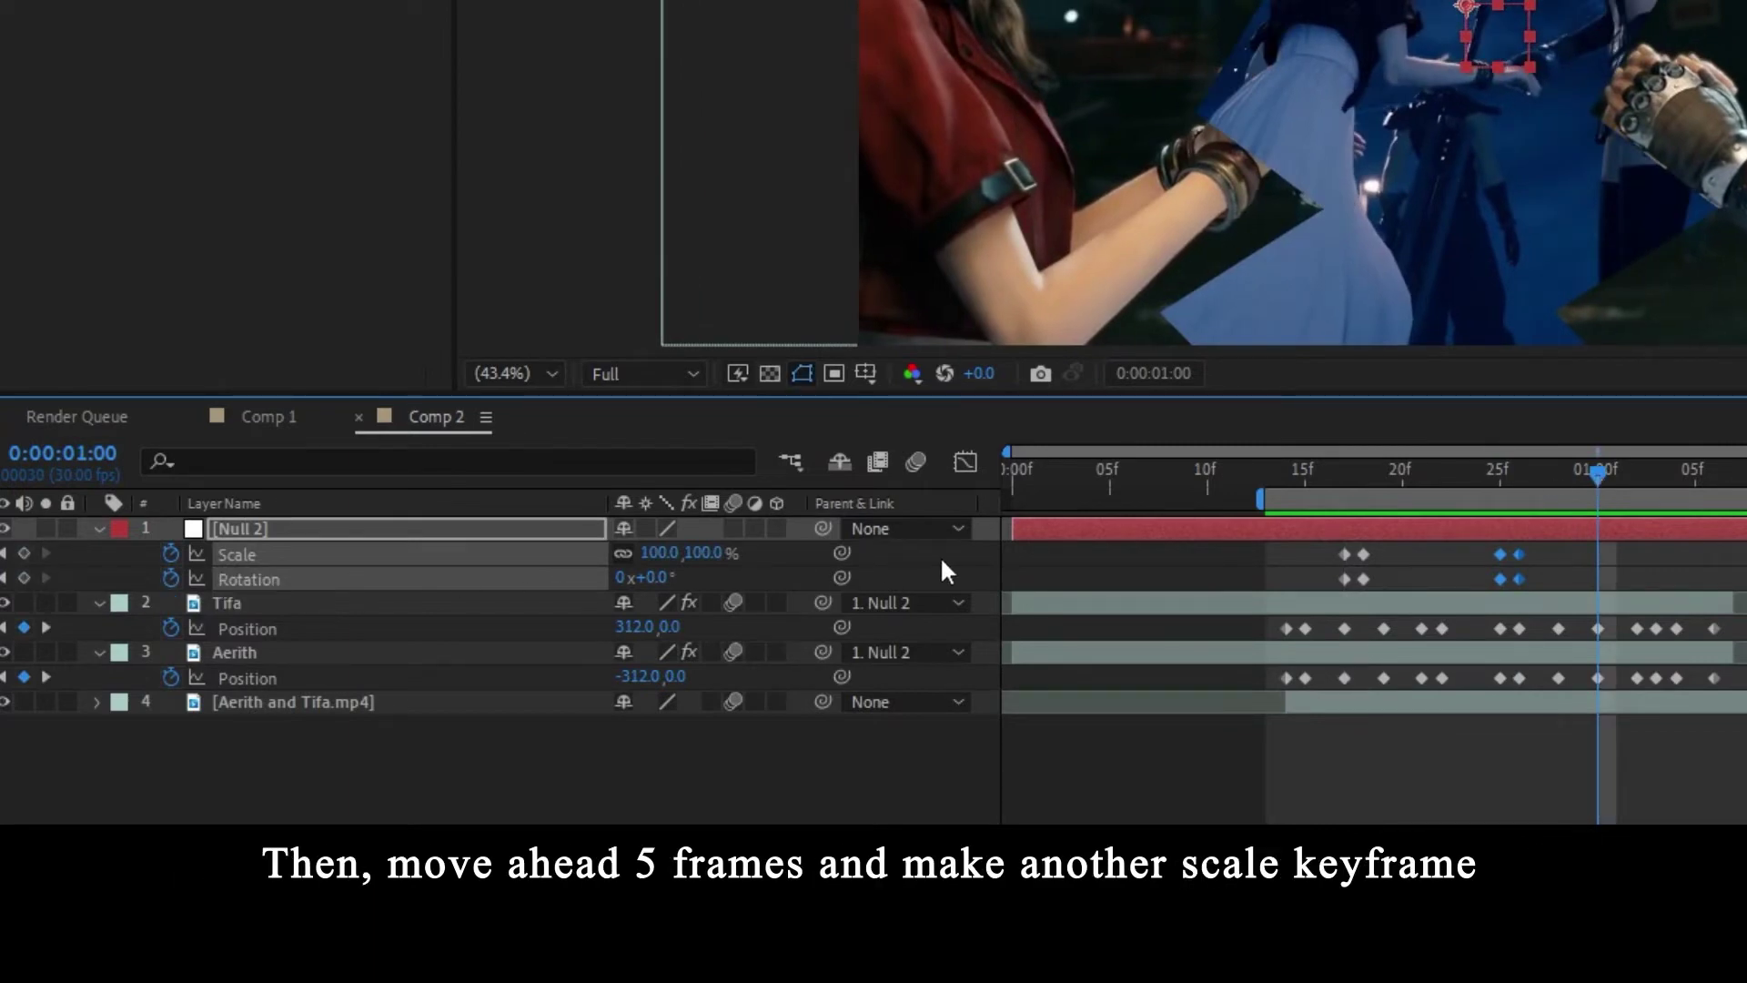
left_click(23, 553)
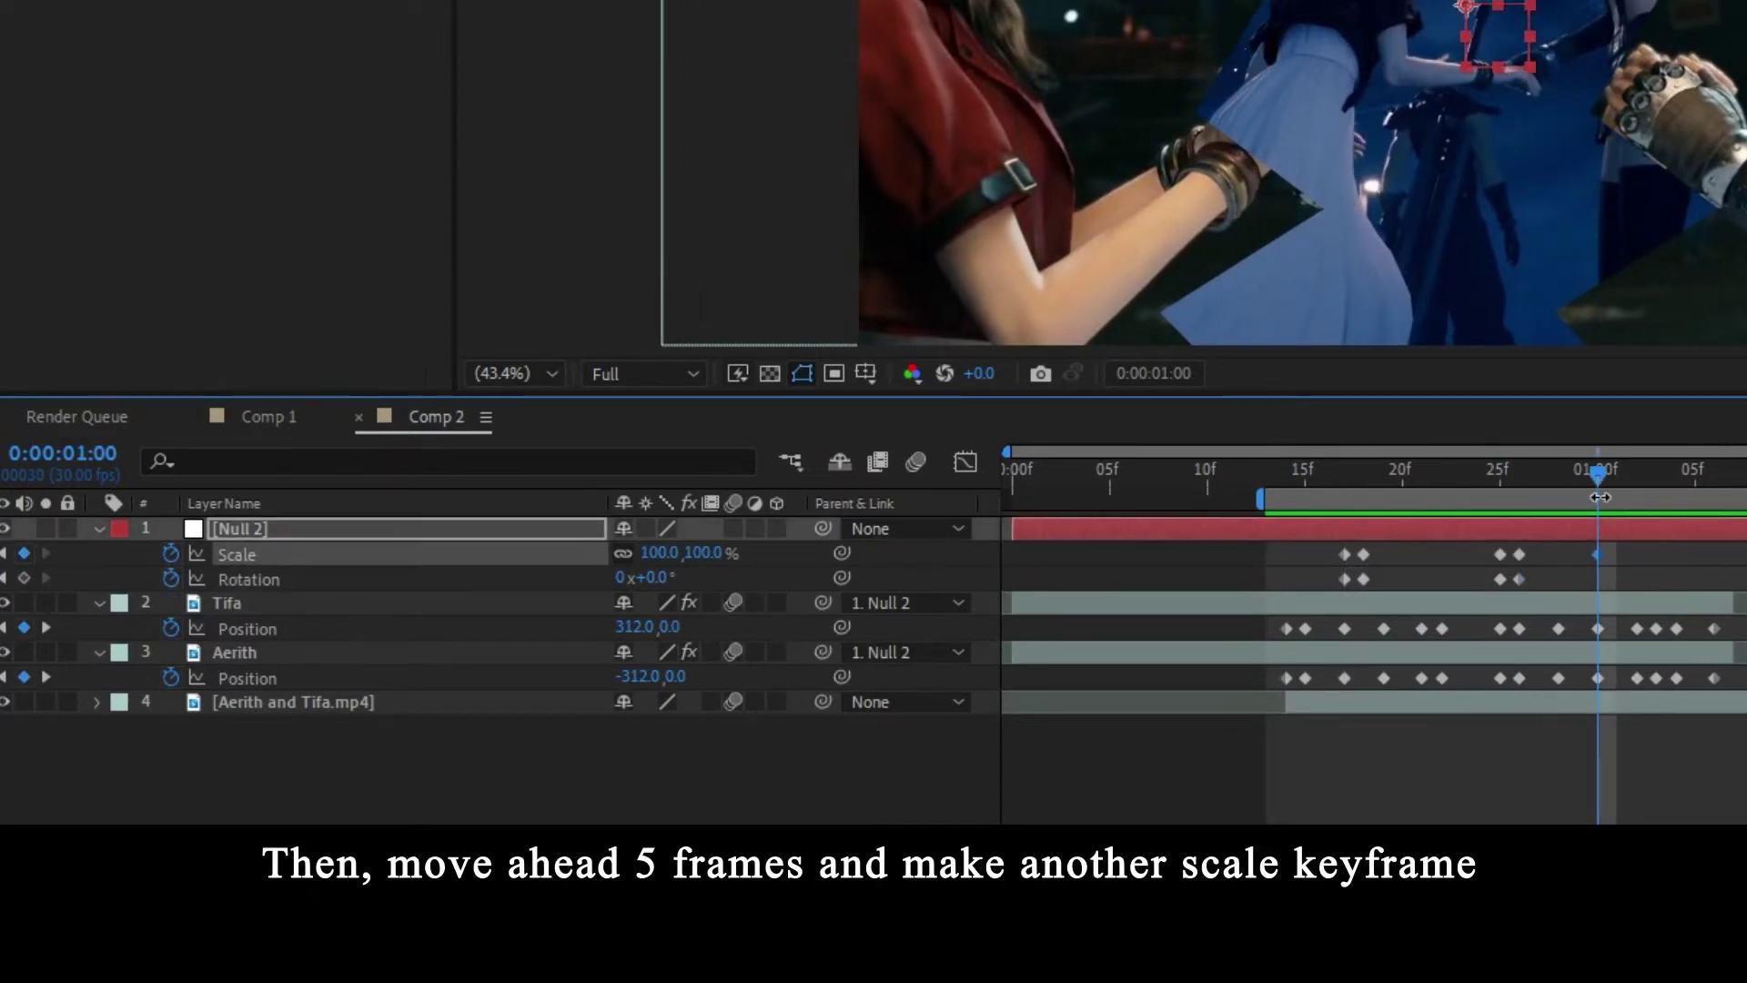
left_click_drag(1584, 483, 1569, 465)
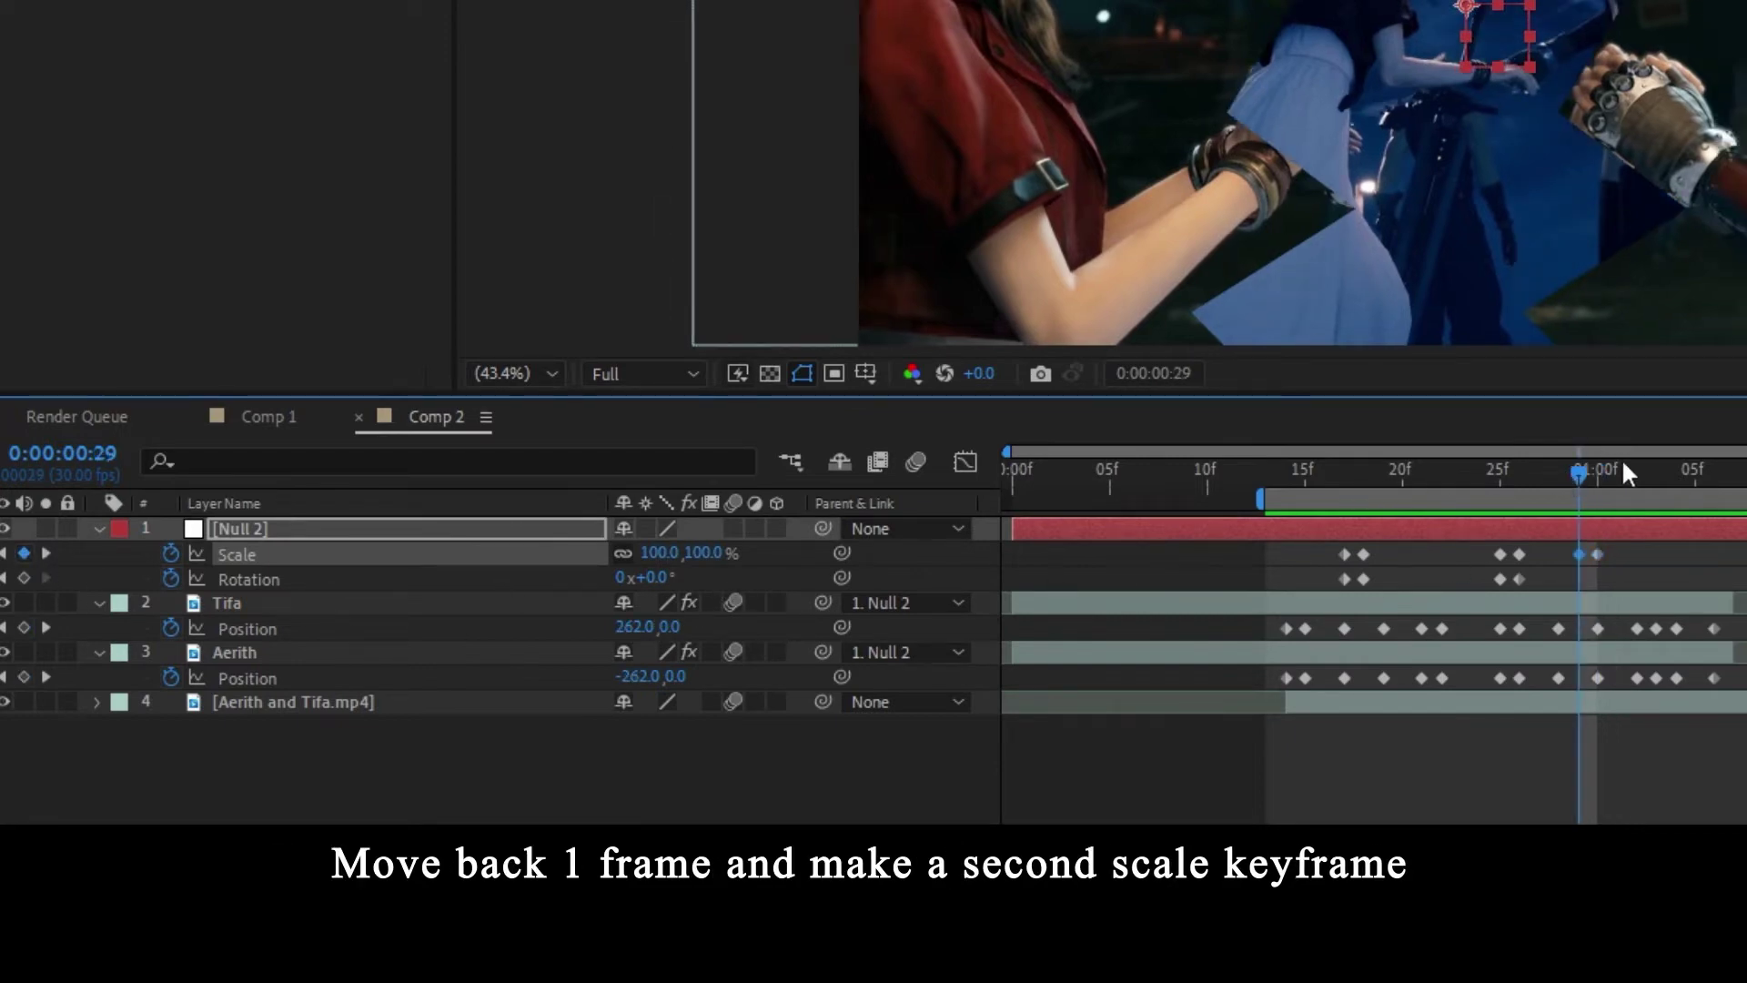
- Set the null's Scale to 115% at 0:00:01:03
left_click_drag(1583, 469, 1651, 473)
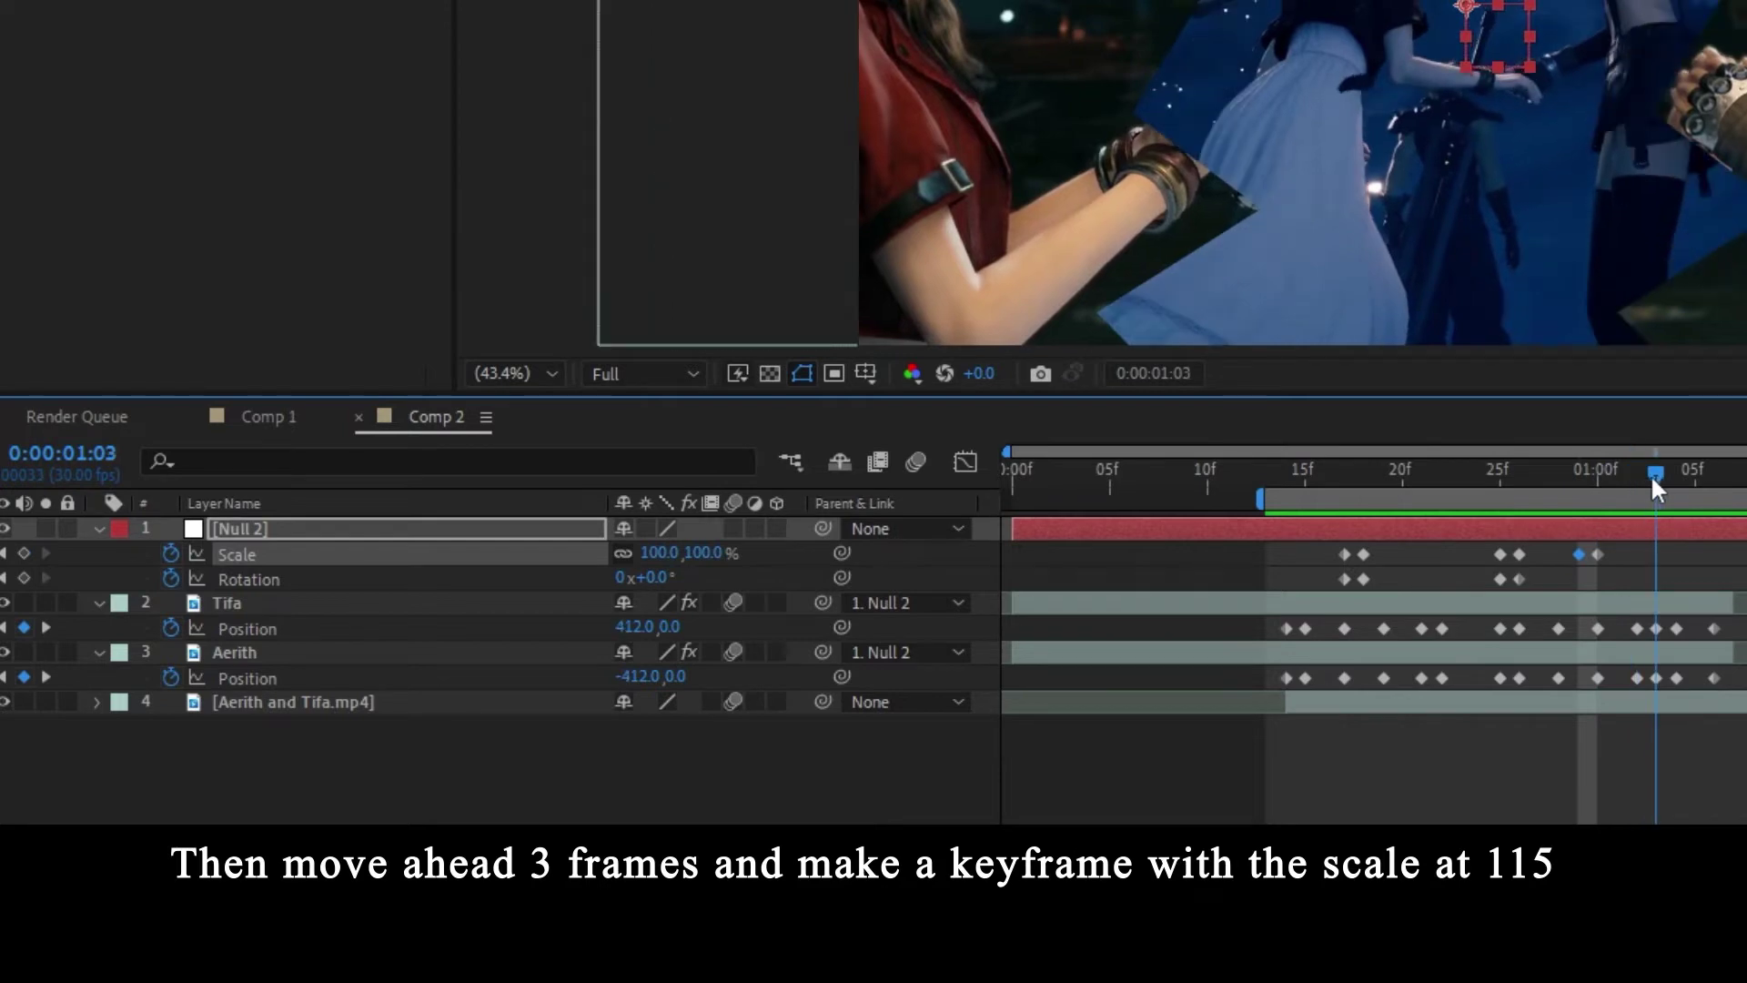
left_click(715, 551)
type("115")
key("Return")
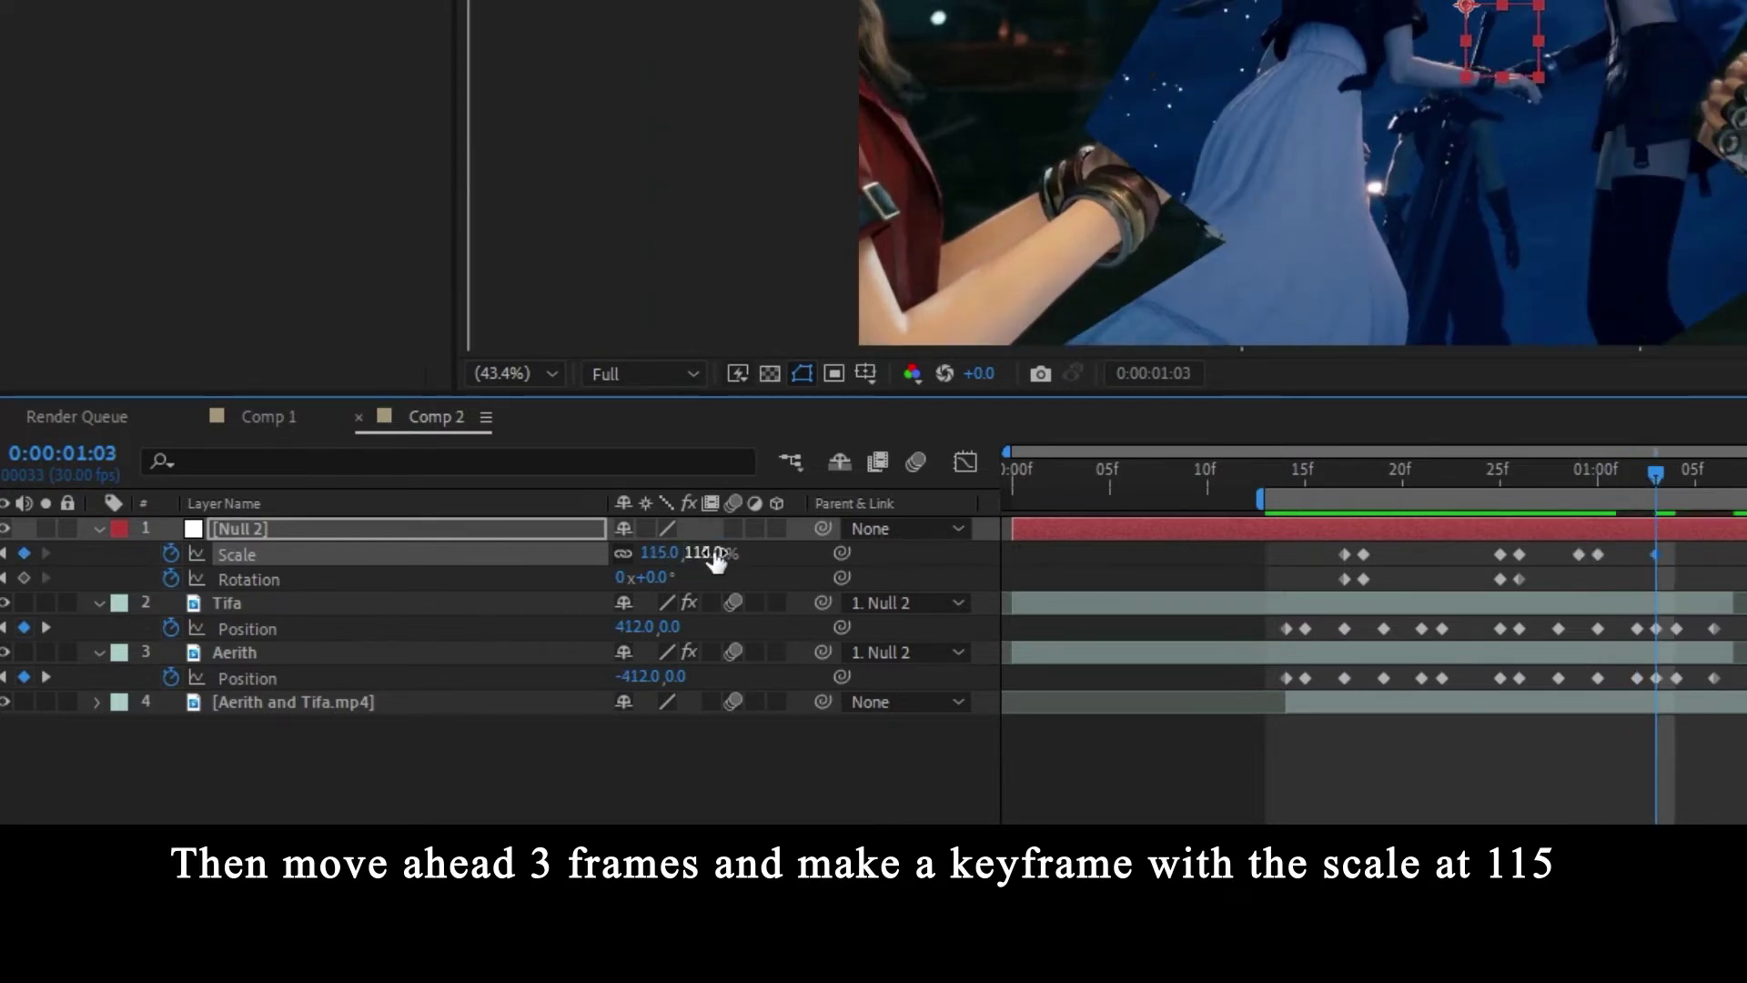
- Review the animation, add a Scale keyframe to the null at 0:00:01:02 and set it to 100%
left_click_drag(1668, 471, 1321, 489)
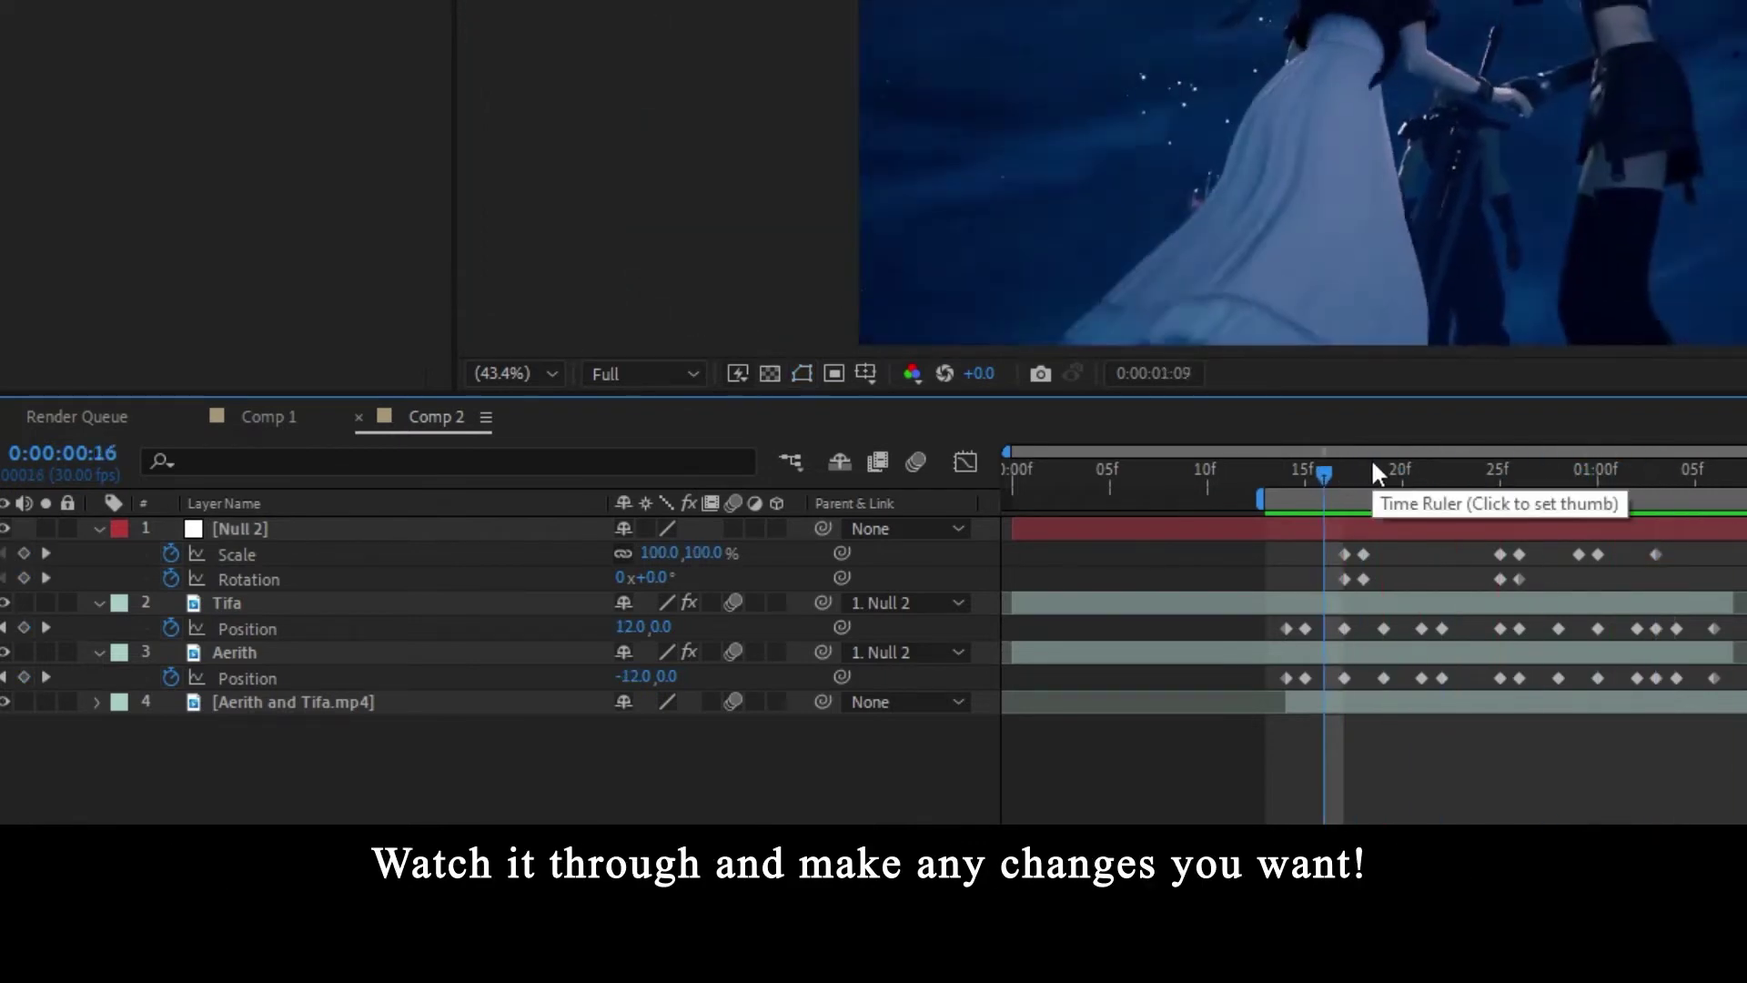
left_click(1620, 481)
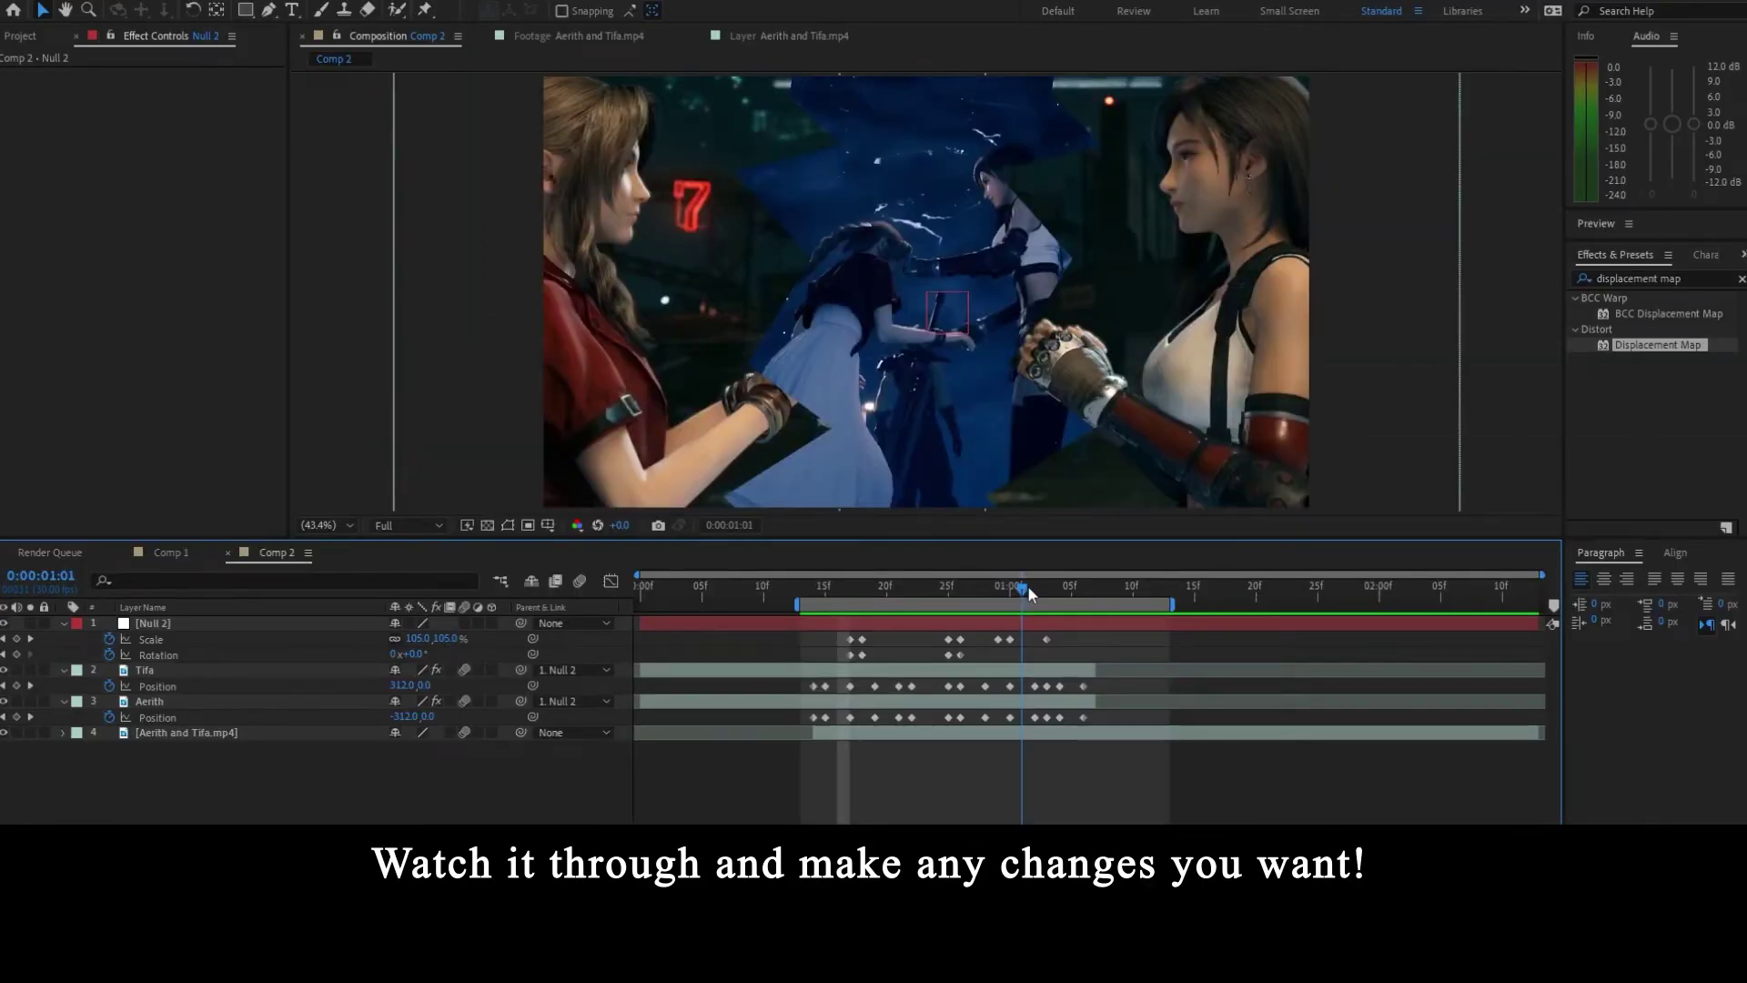
left_click(1031, 586)
left_click(16, 640)
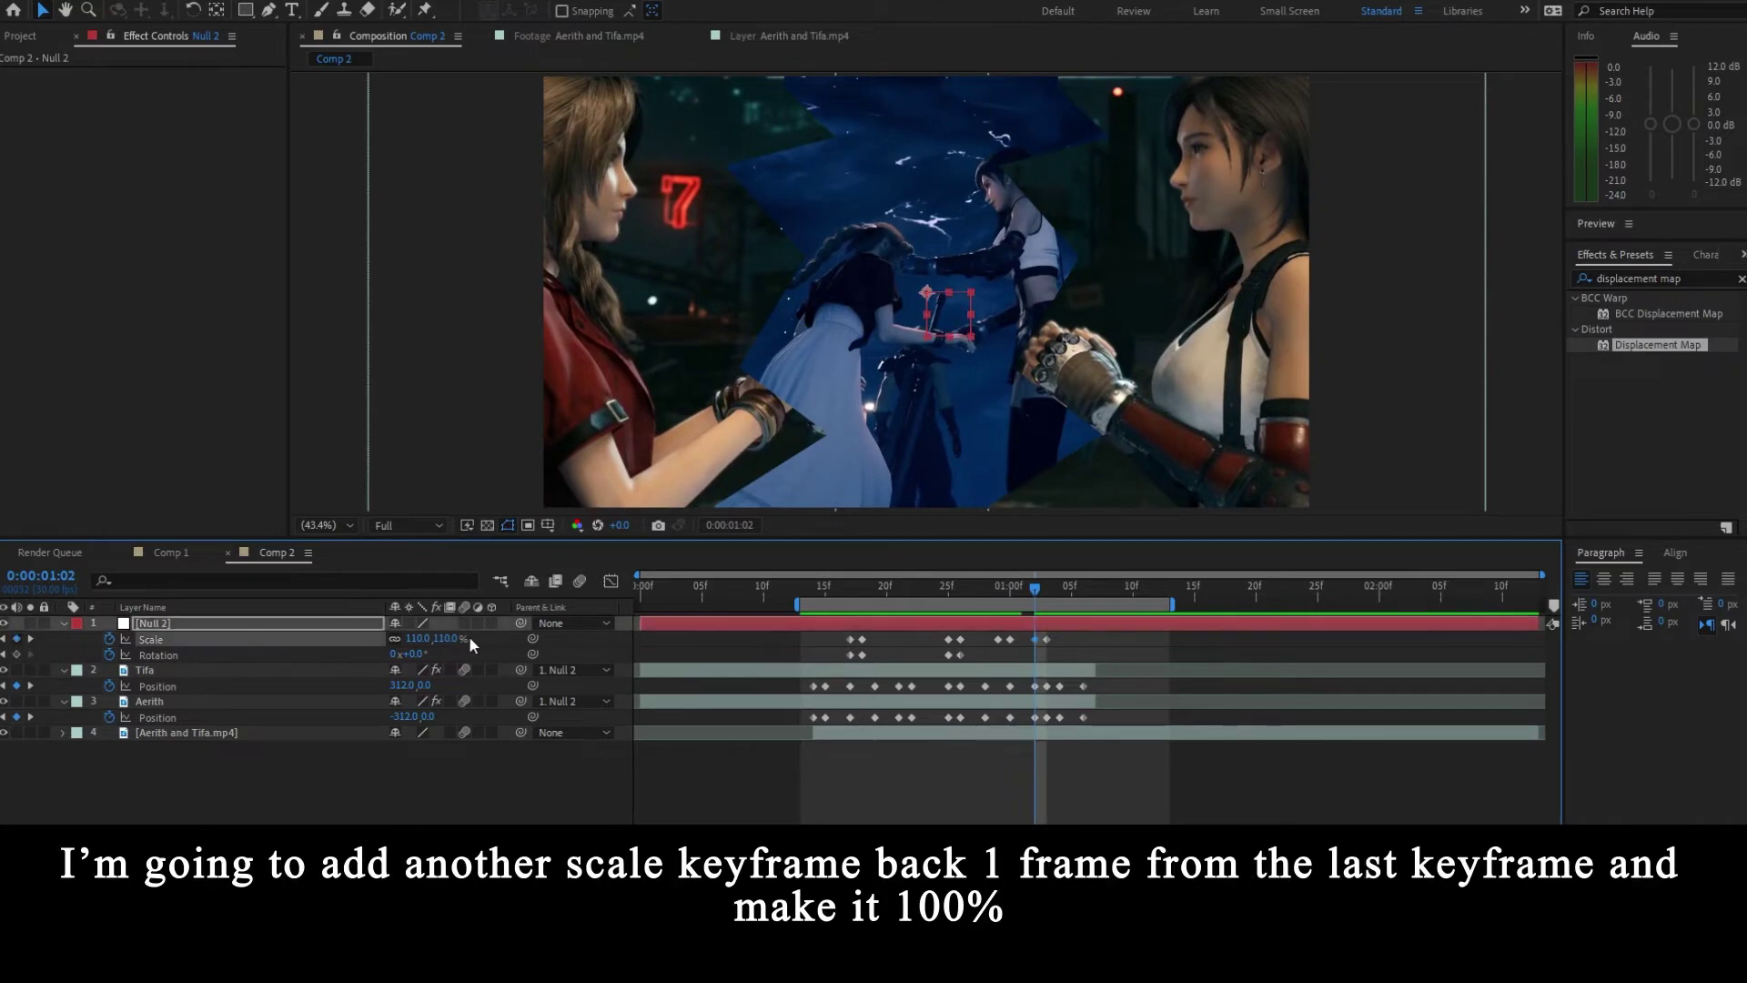
left_click(452, 638)
type("100")
key("Return")
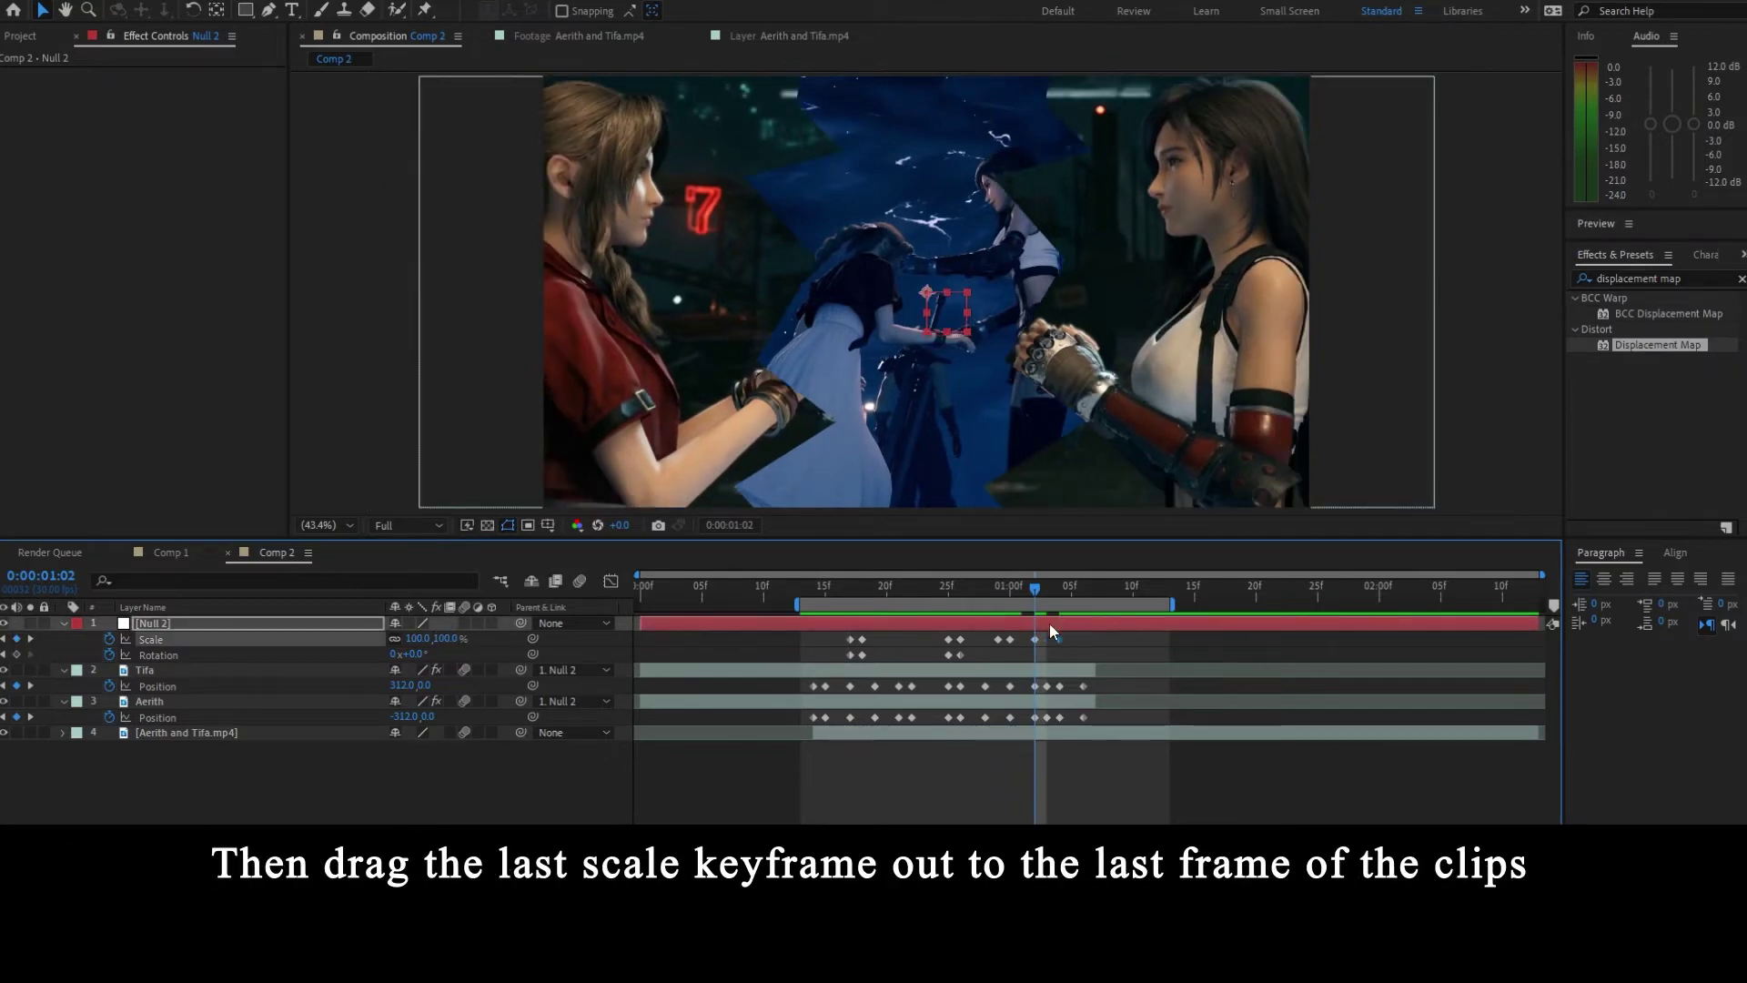
- Try to reposition the null's last Scale keyframe, and set the Scale at 0:00:01:02 to 110%
left_click_drag(1035, 640, 1034, 592)
left_click(1011, 591)
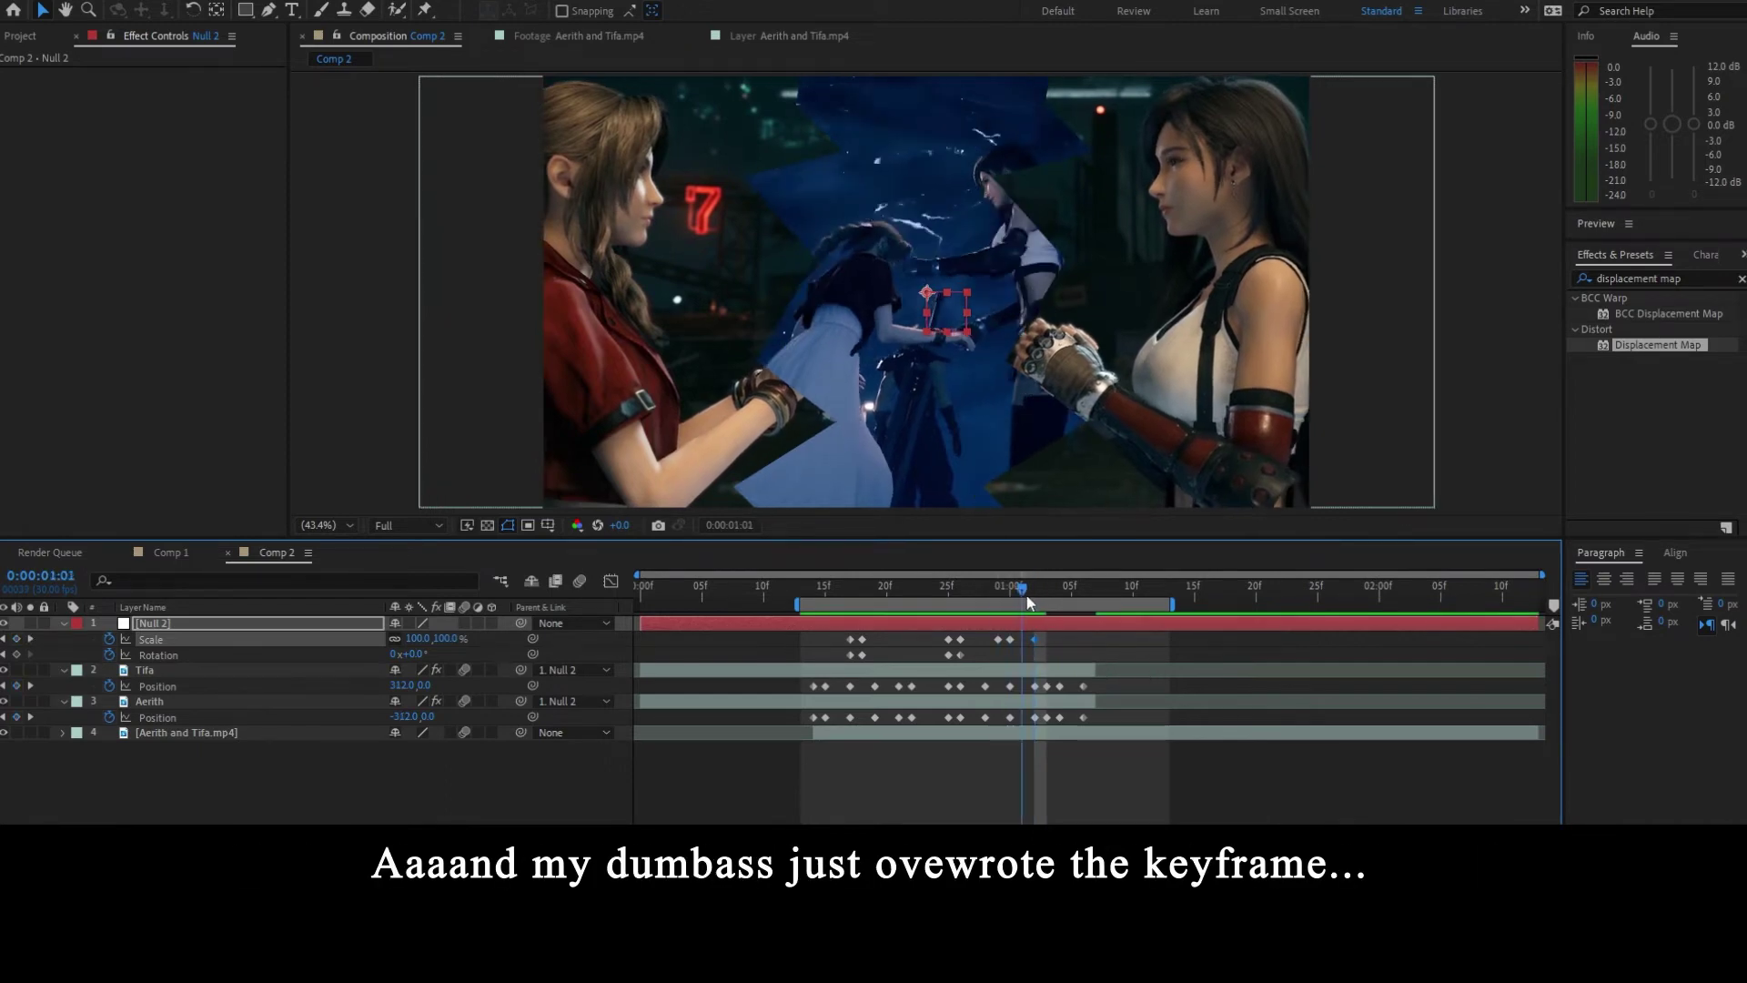
left_click(450, 638)
type("1")
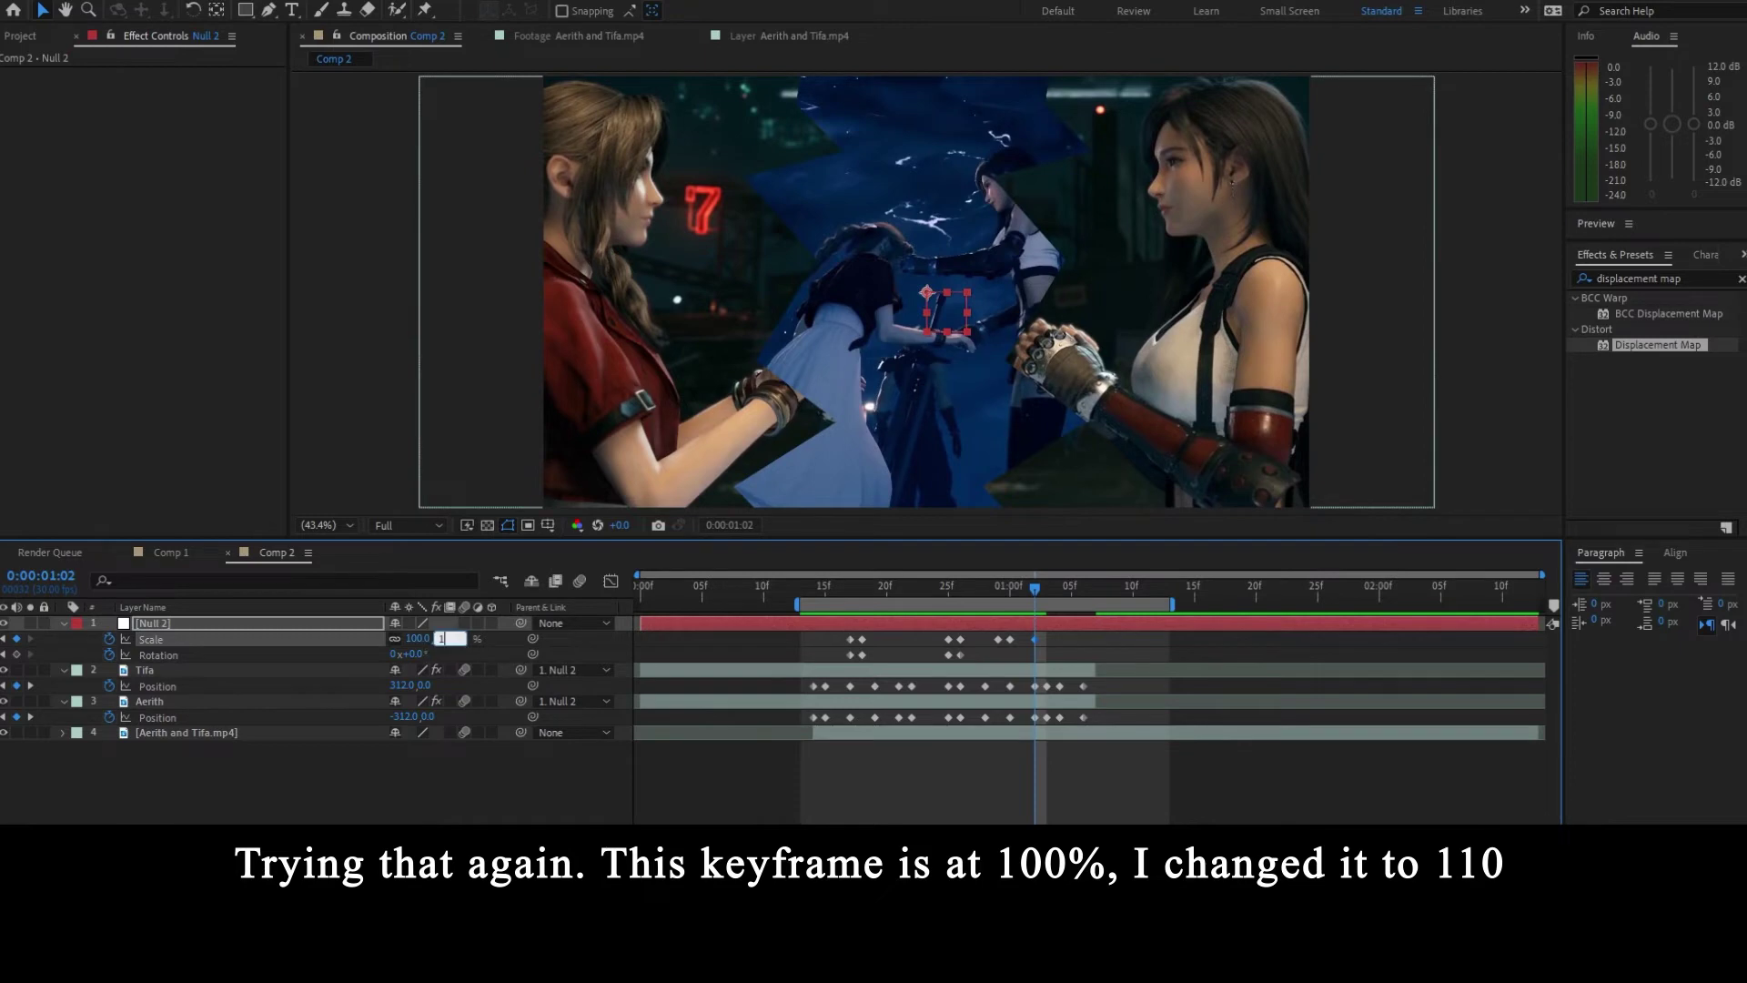
type("10")
key("Return")
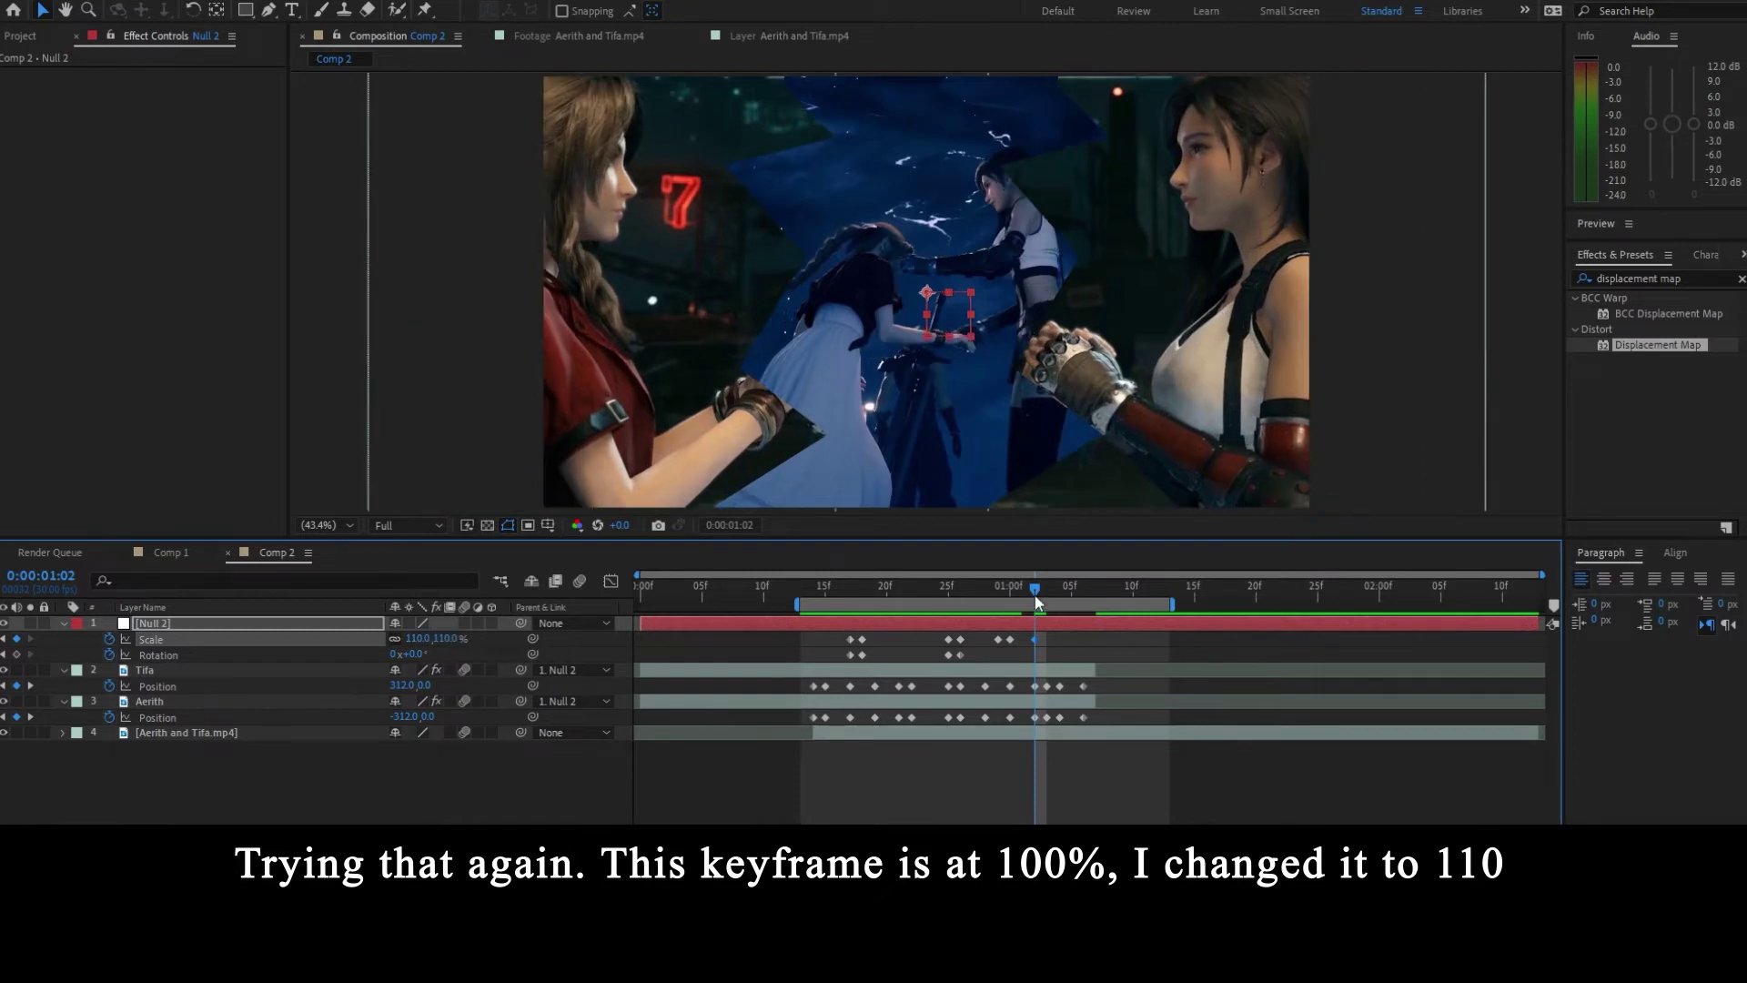
- Set the null's Scale to 100% at 0:00:01:04
mouse_move(1035, 590)
left_mouse_down()
mouse_move(994, 593)
mouse_move(1060, 591)
left_mouse_up()
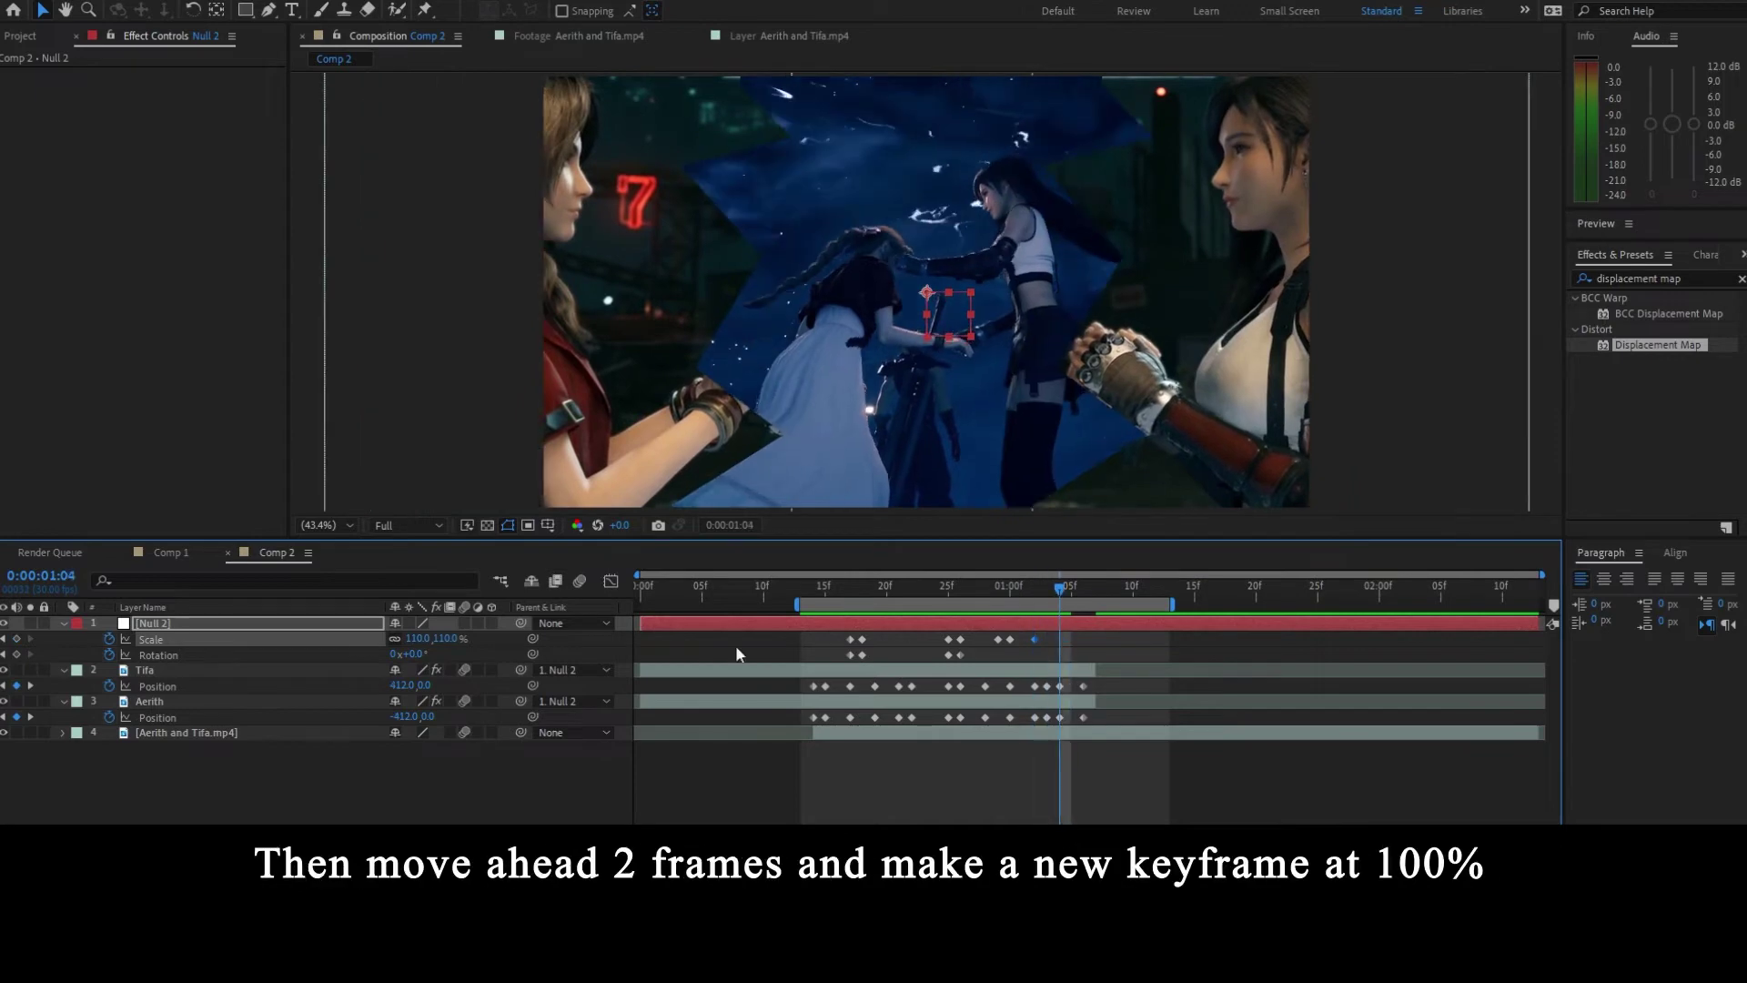
left_click(450, 639)
type("100")
key("Return")
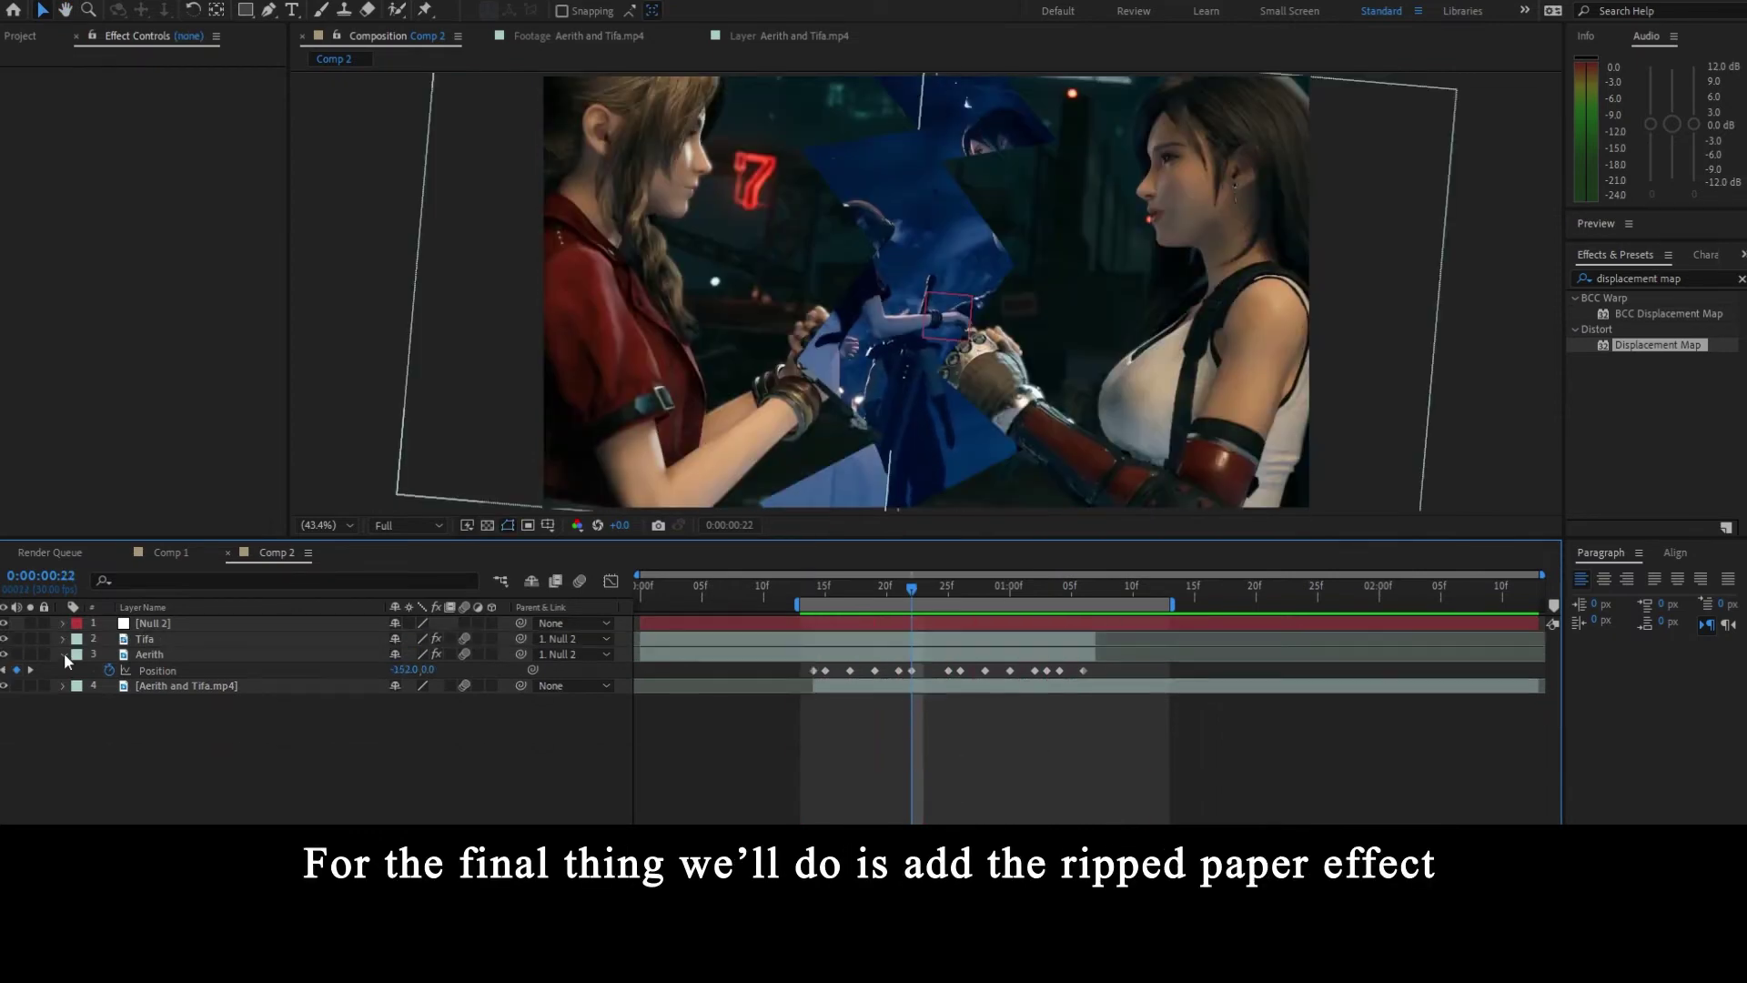
- Create a white solid layer (FFFFFF) named "Aerith paper" in Comp 2
left_click(64, 655)
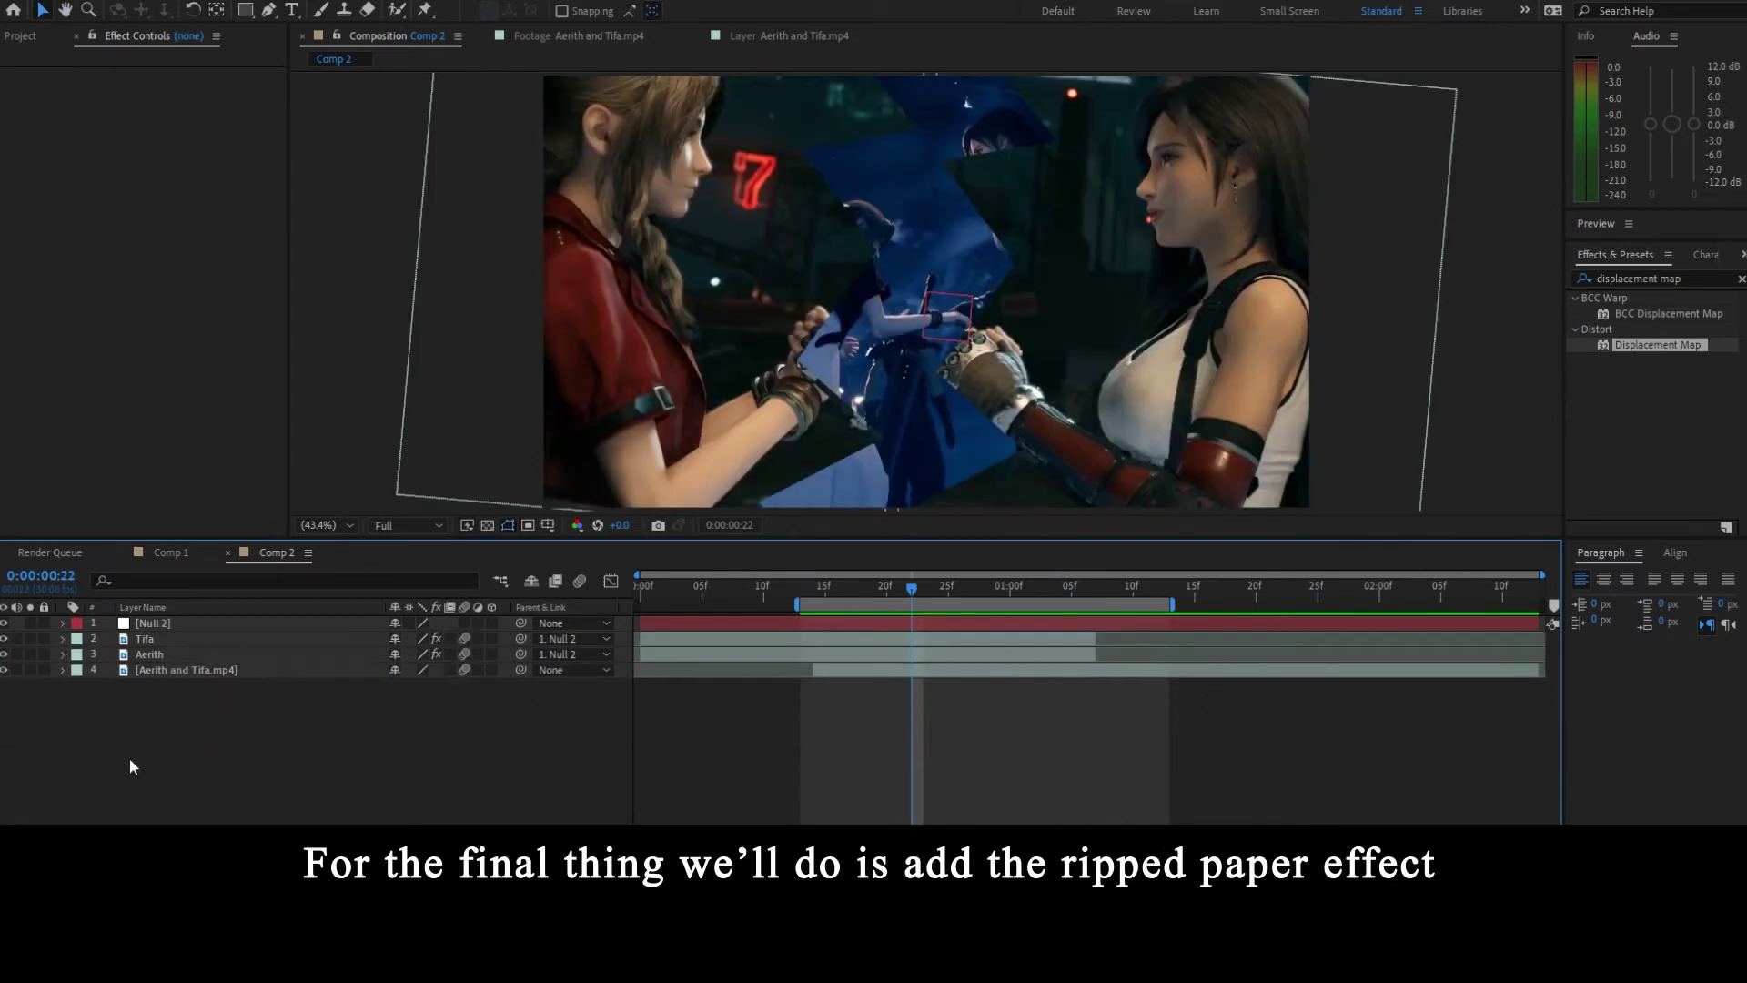
right_click(719, 728)
mouse_move(792, 497)
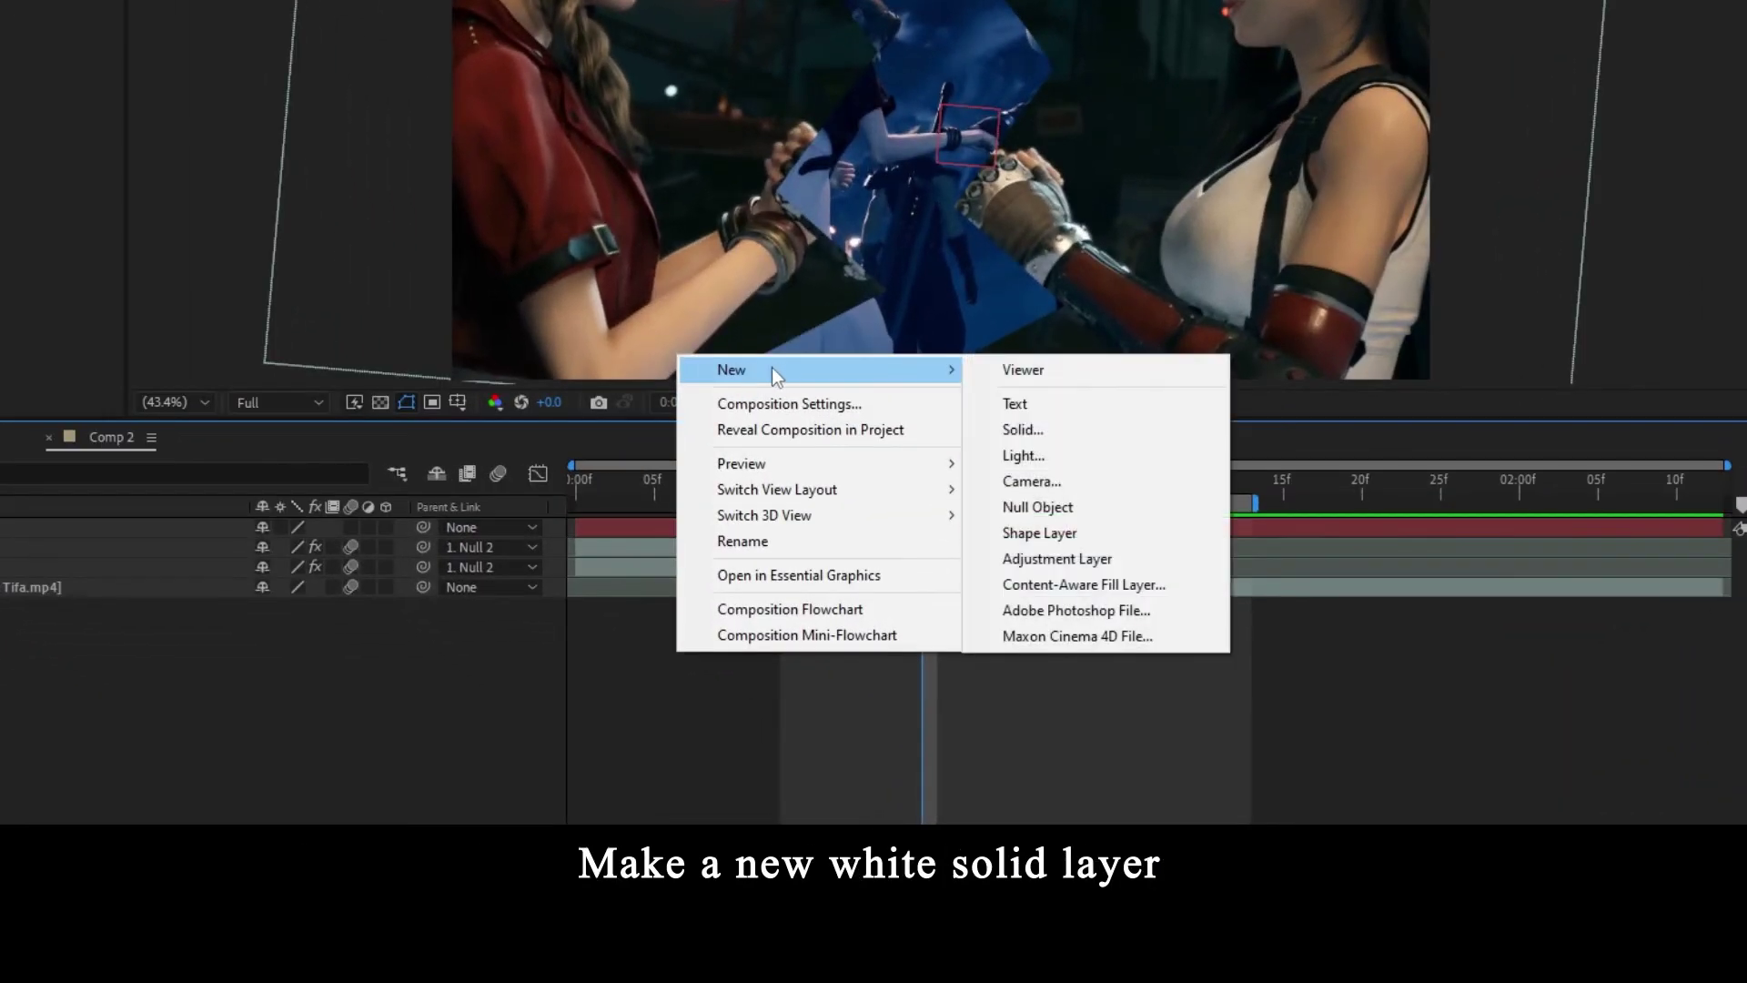
left_click(1031, 432)
left_click(862, 444)
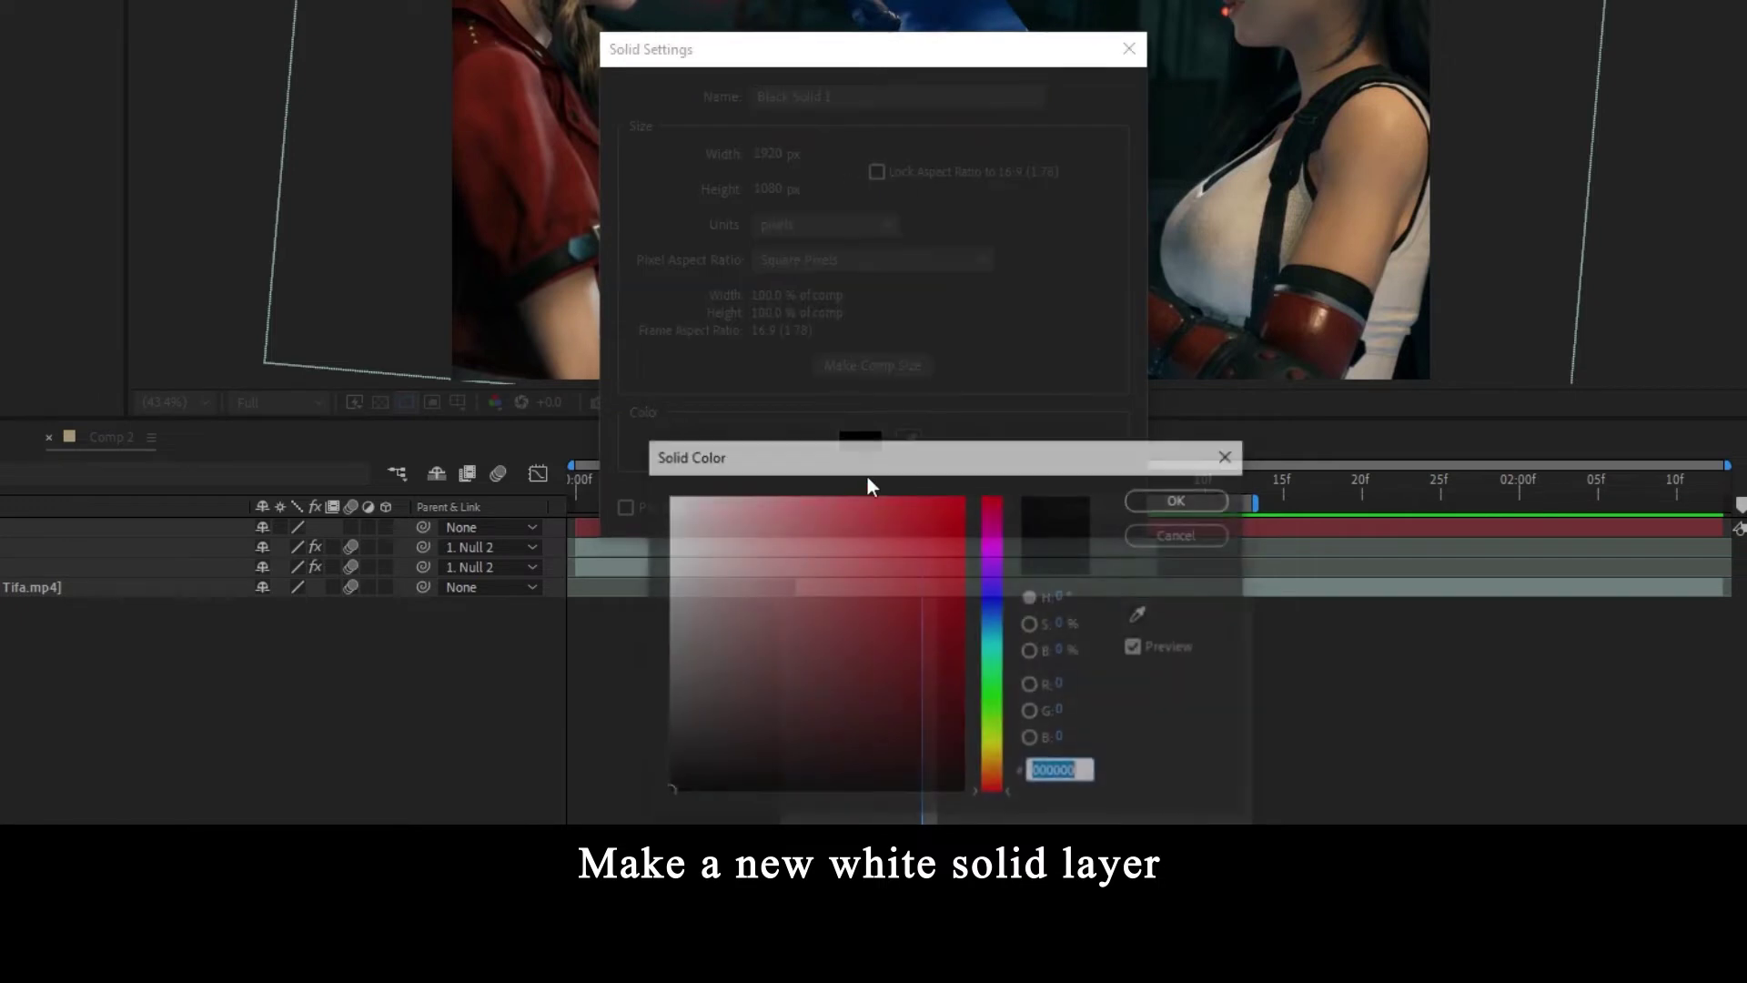
left_click_drag(866, 498, 659, 486)
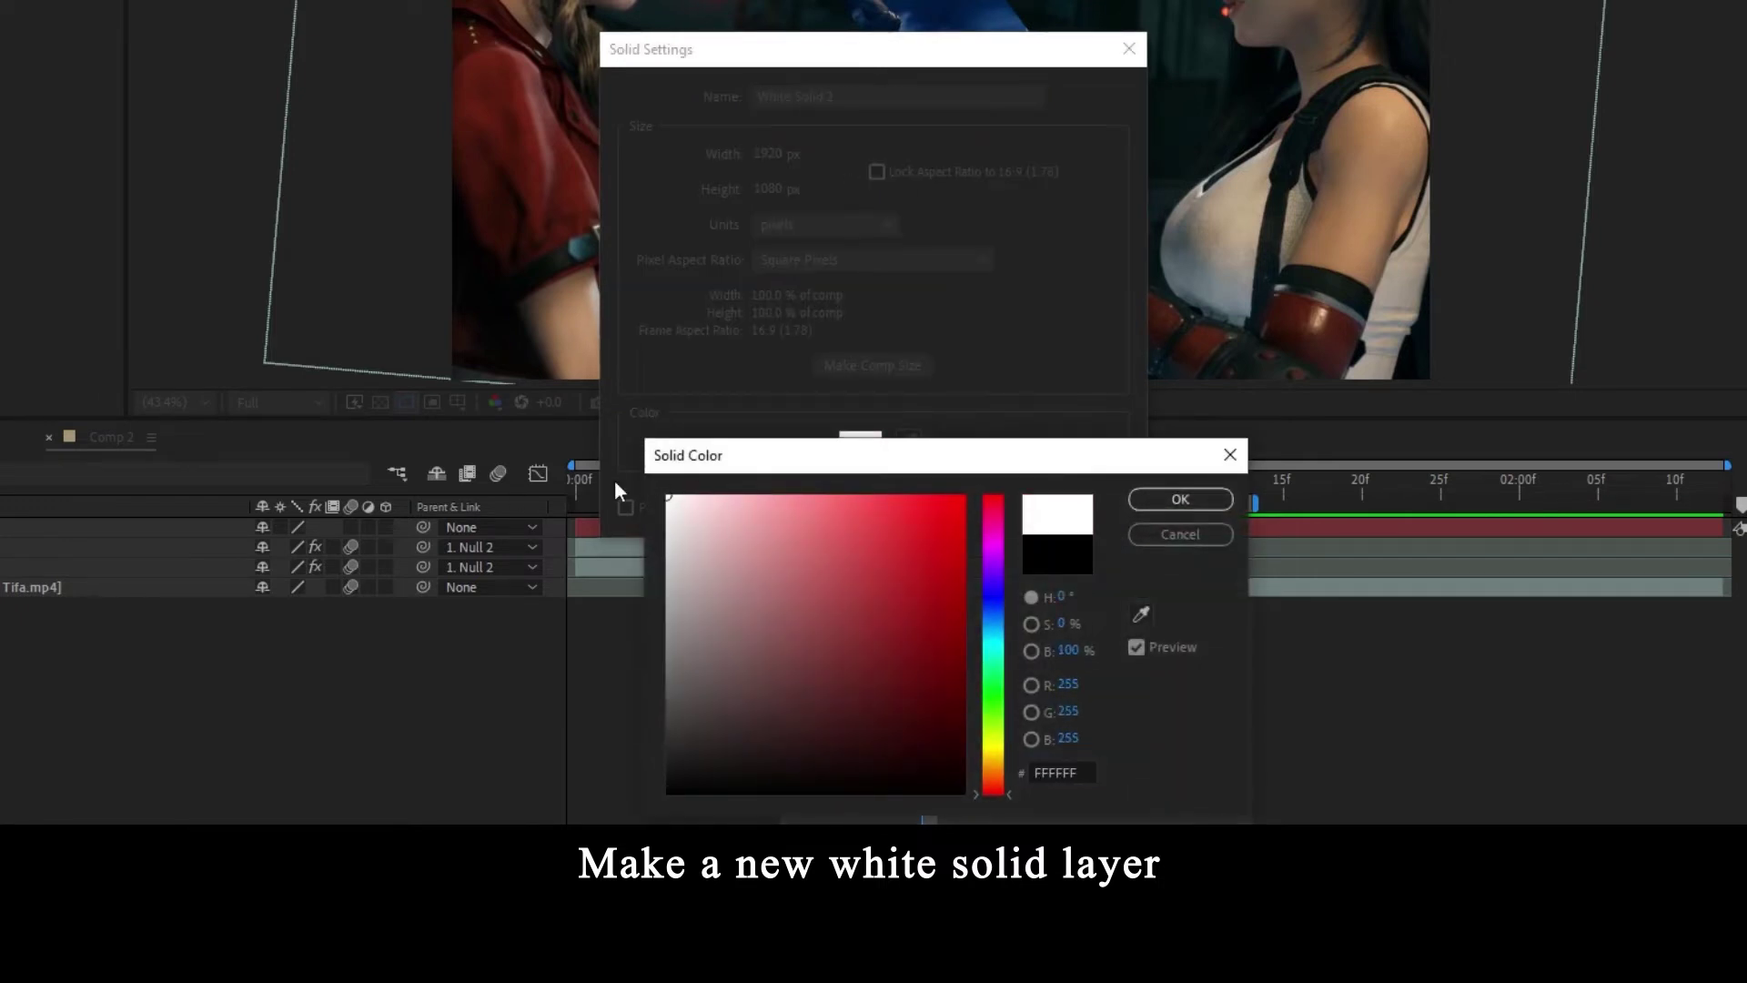
left_click(1180, 498)
left_click_drag(870, 95, 616, 107)
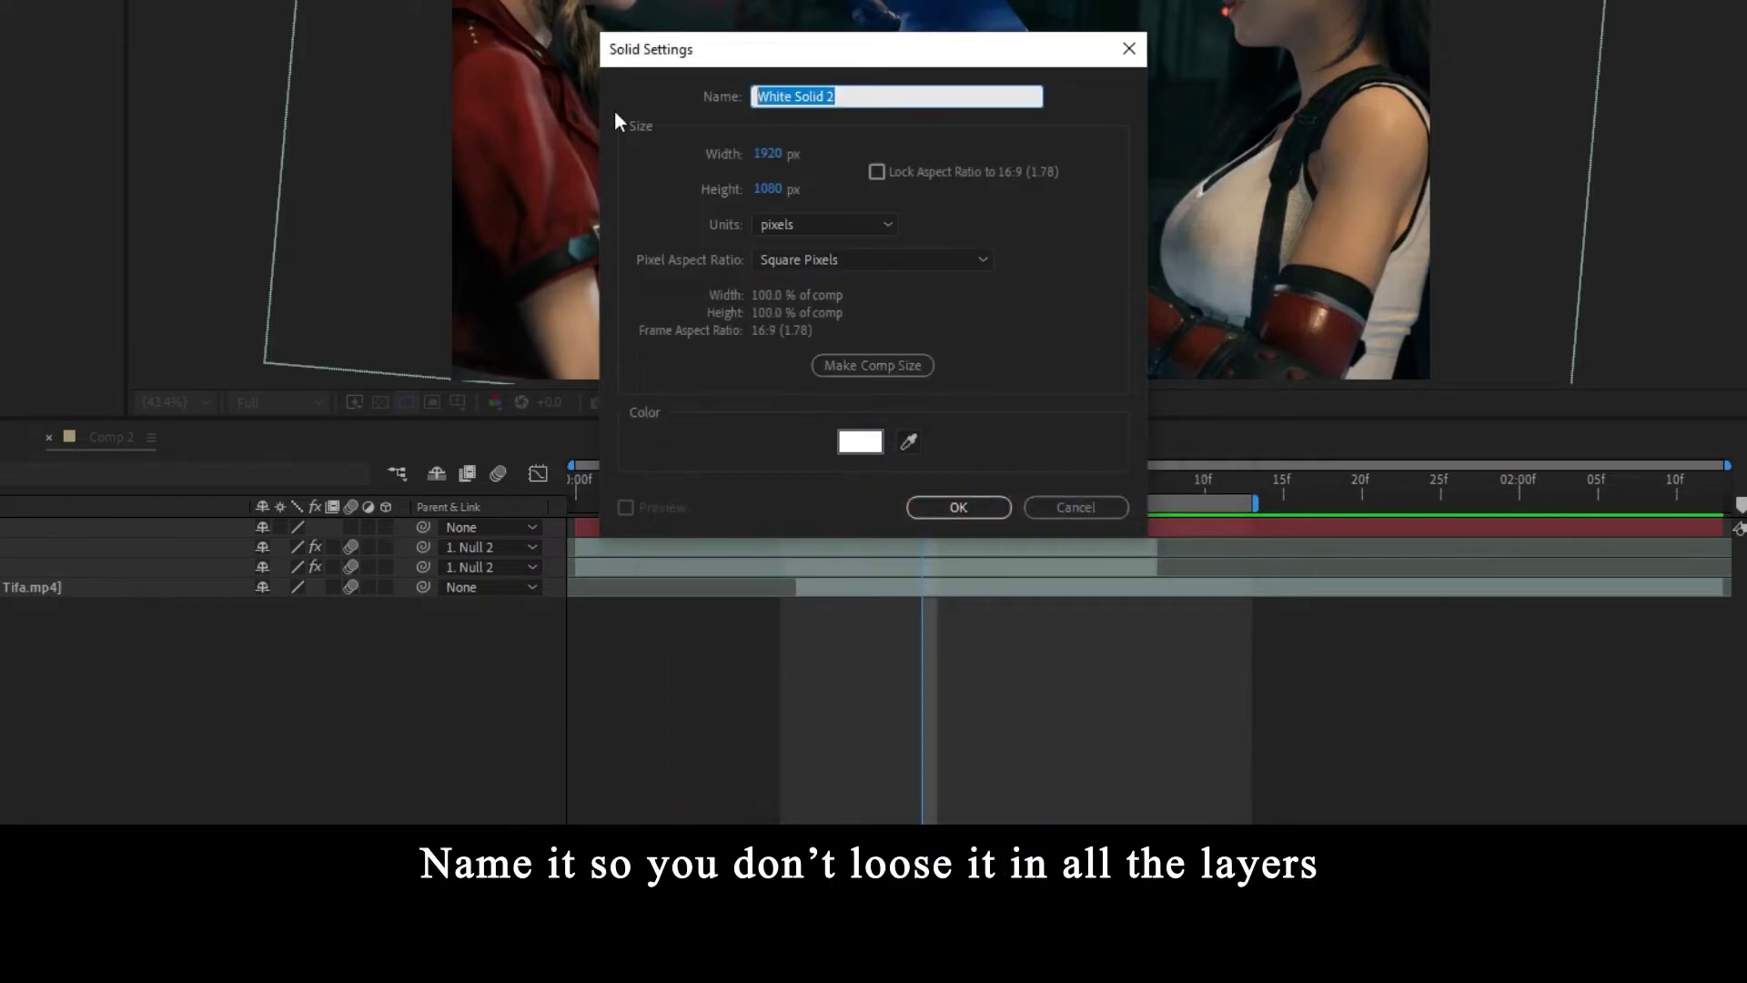
type("Aerith paper")
left_click(970, 511)
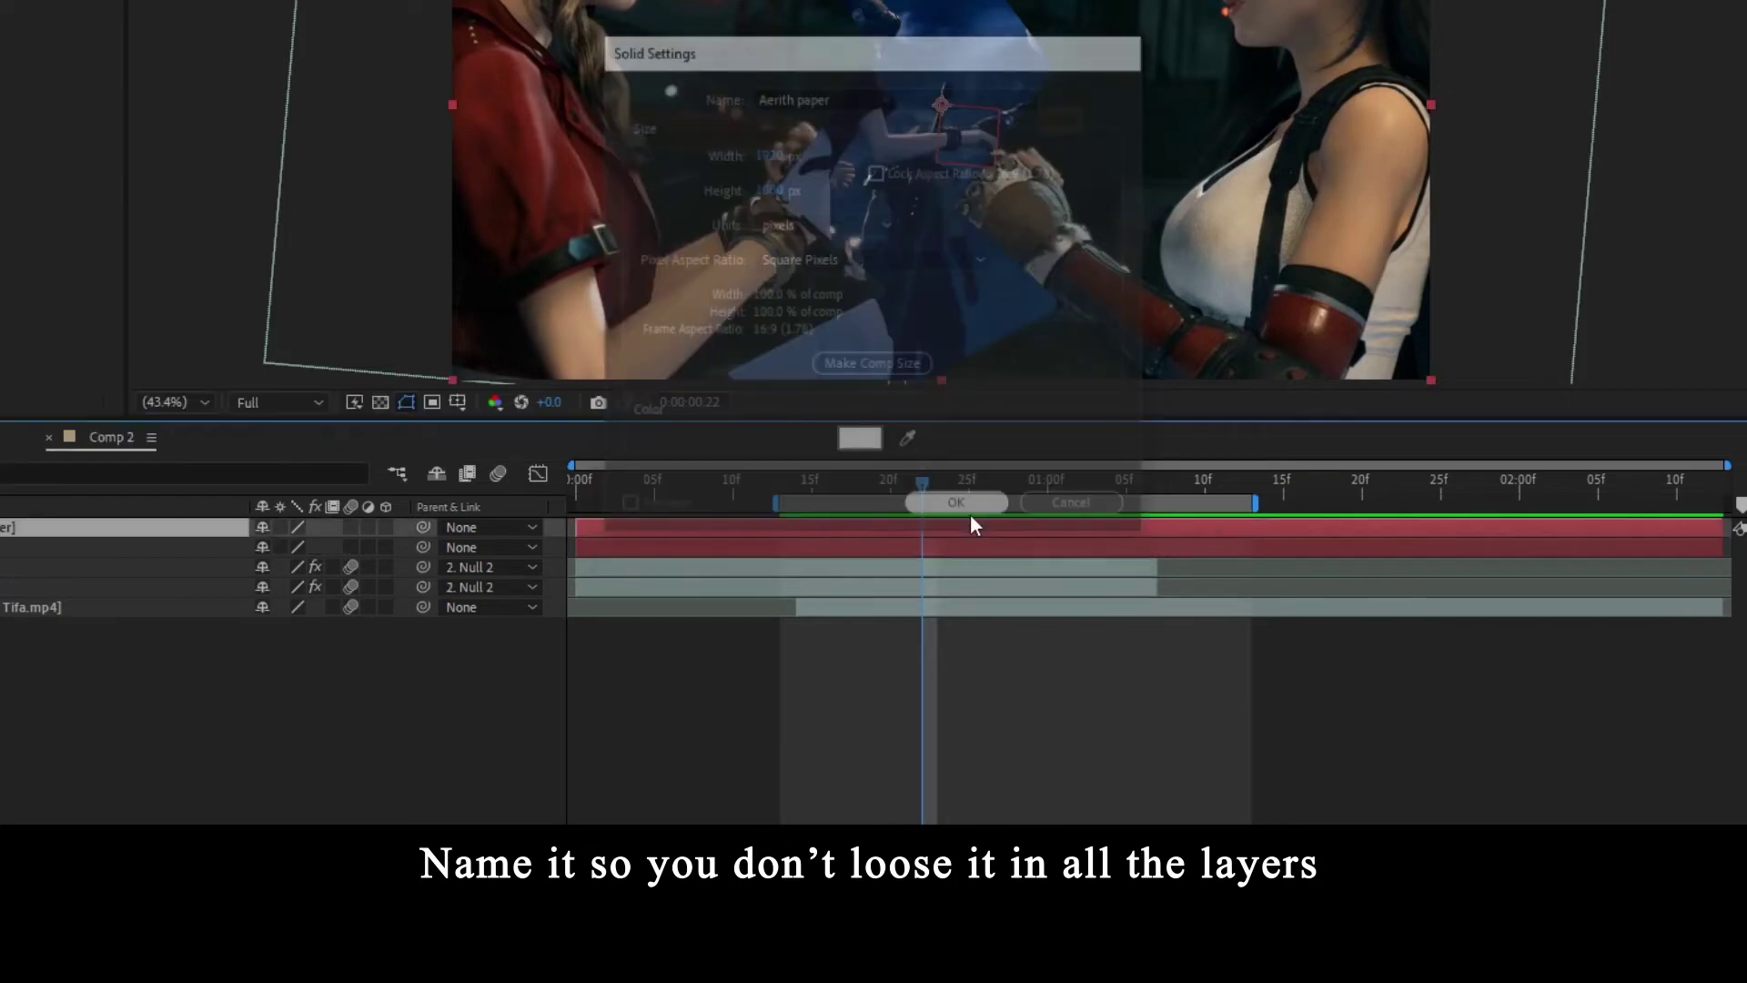
- Place the Aerith paper solid directly beneath the Aerith layer and copy Aerith's Mask 1 onto it
left_click_drag(242, 626, 203, 675)
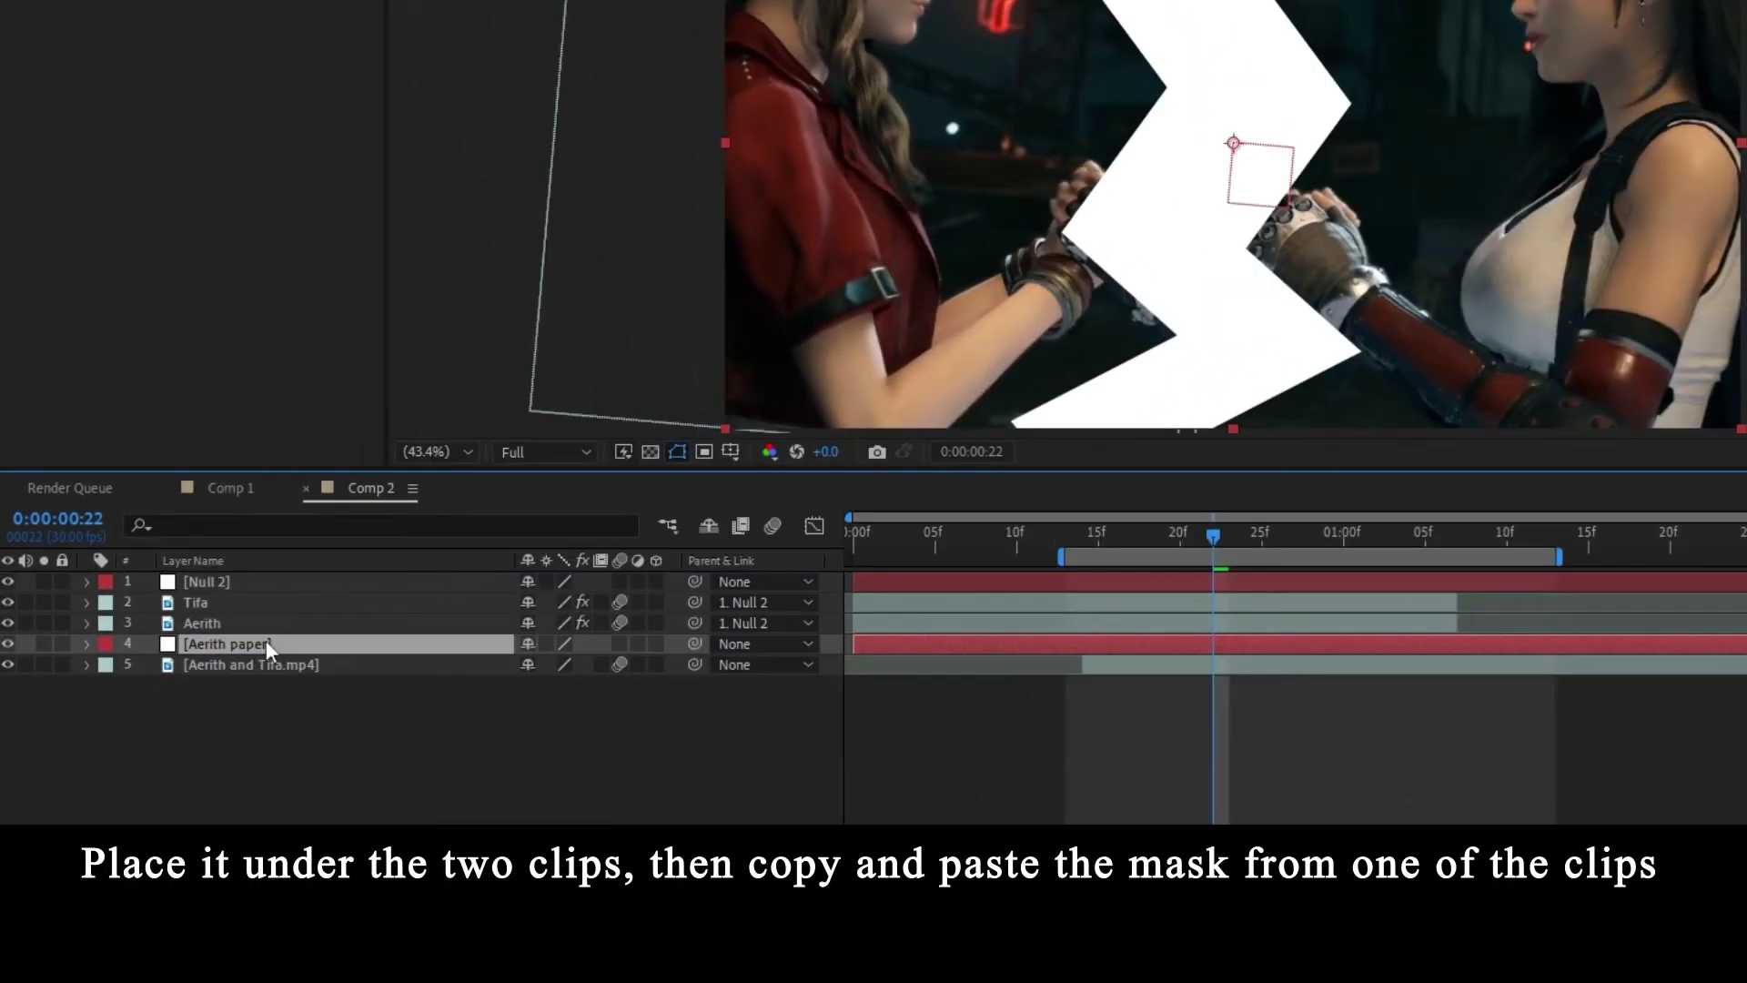
left_click(222, 625)
key("m")
left_click(223, 646)
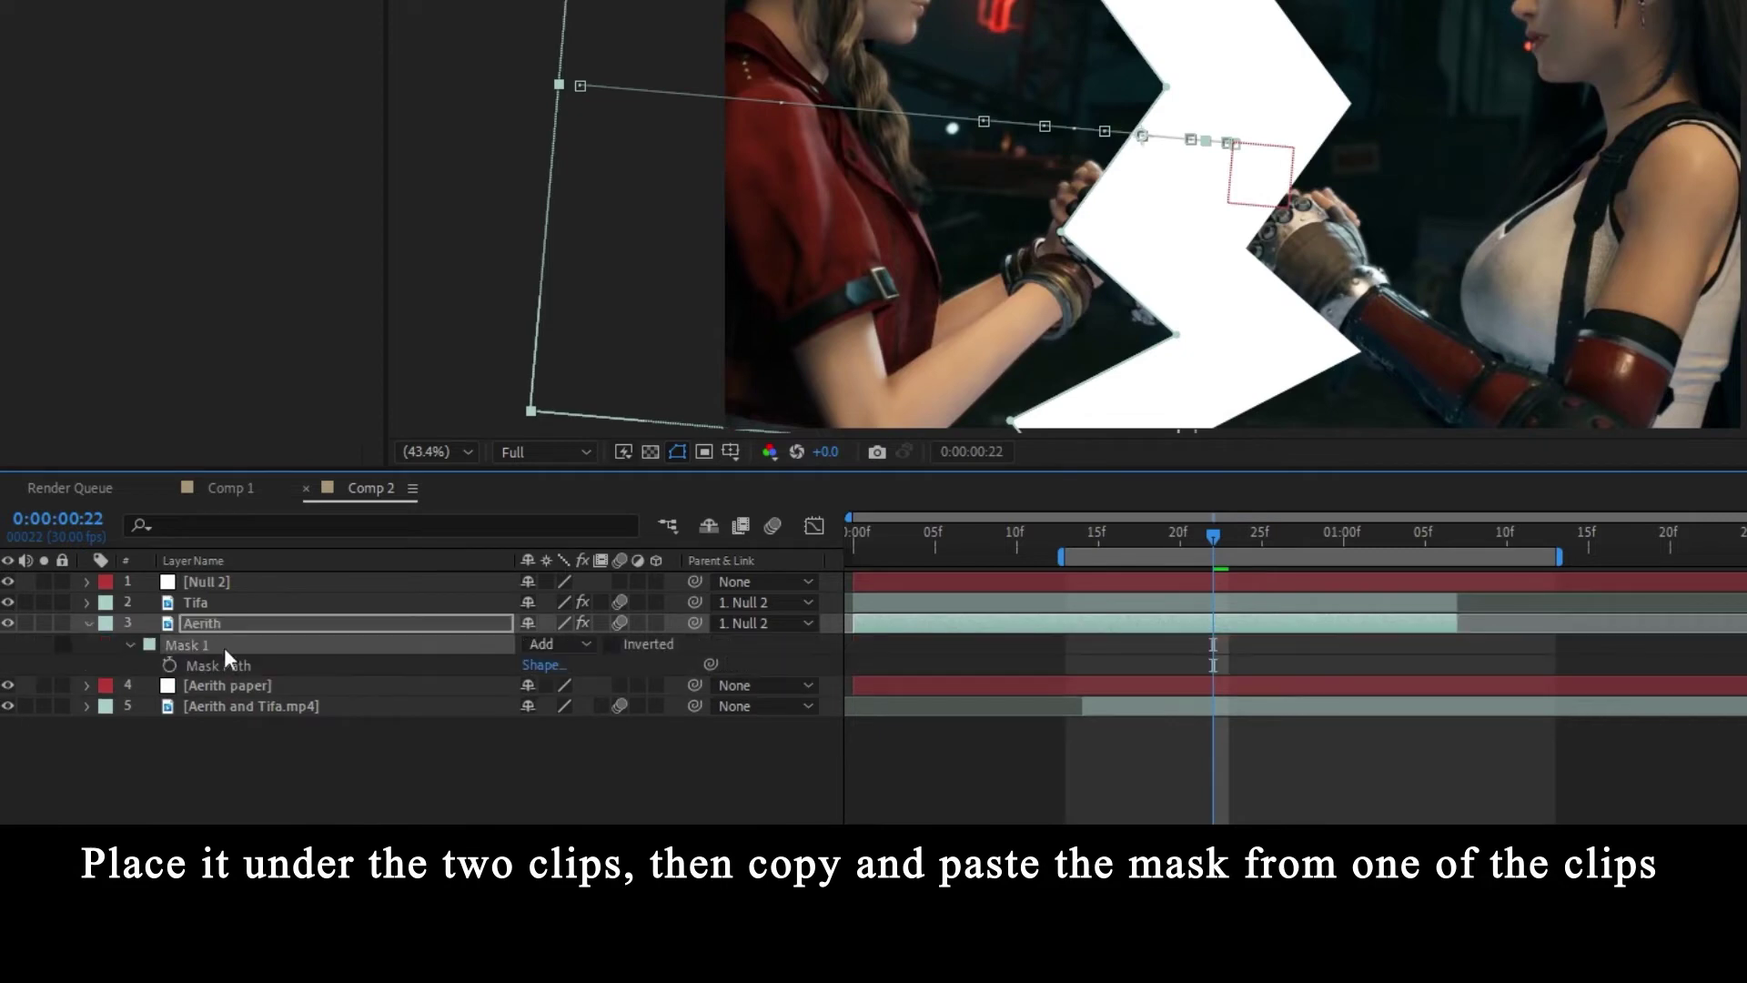
left_click(233, 686)
key("ctrl+v")
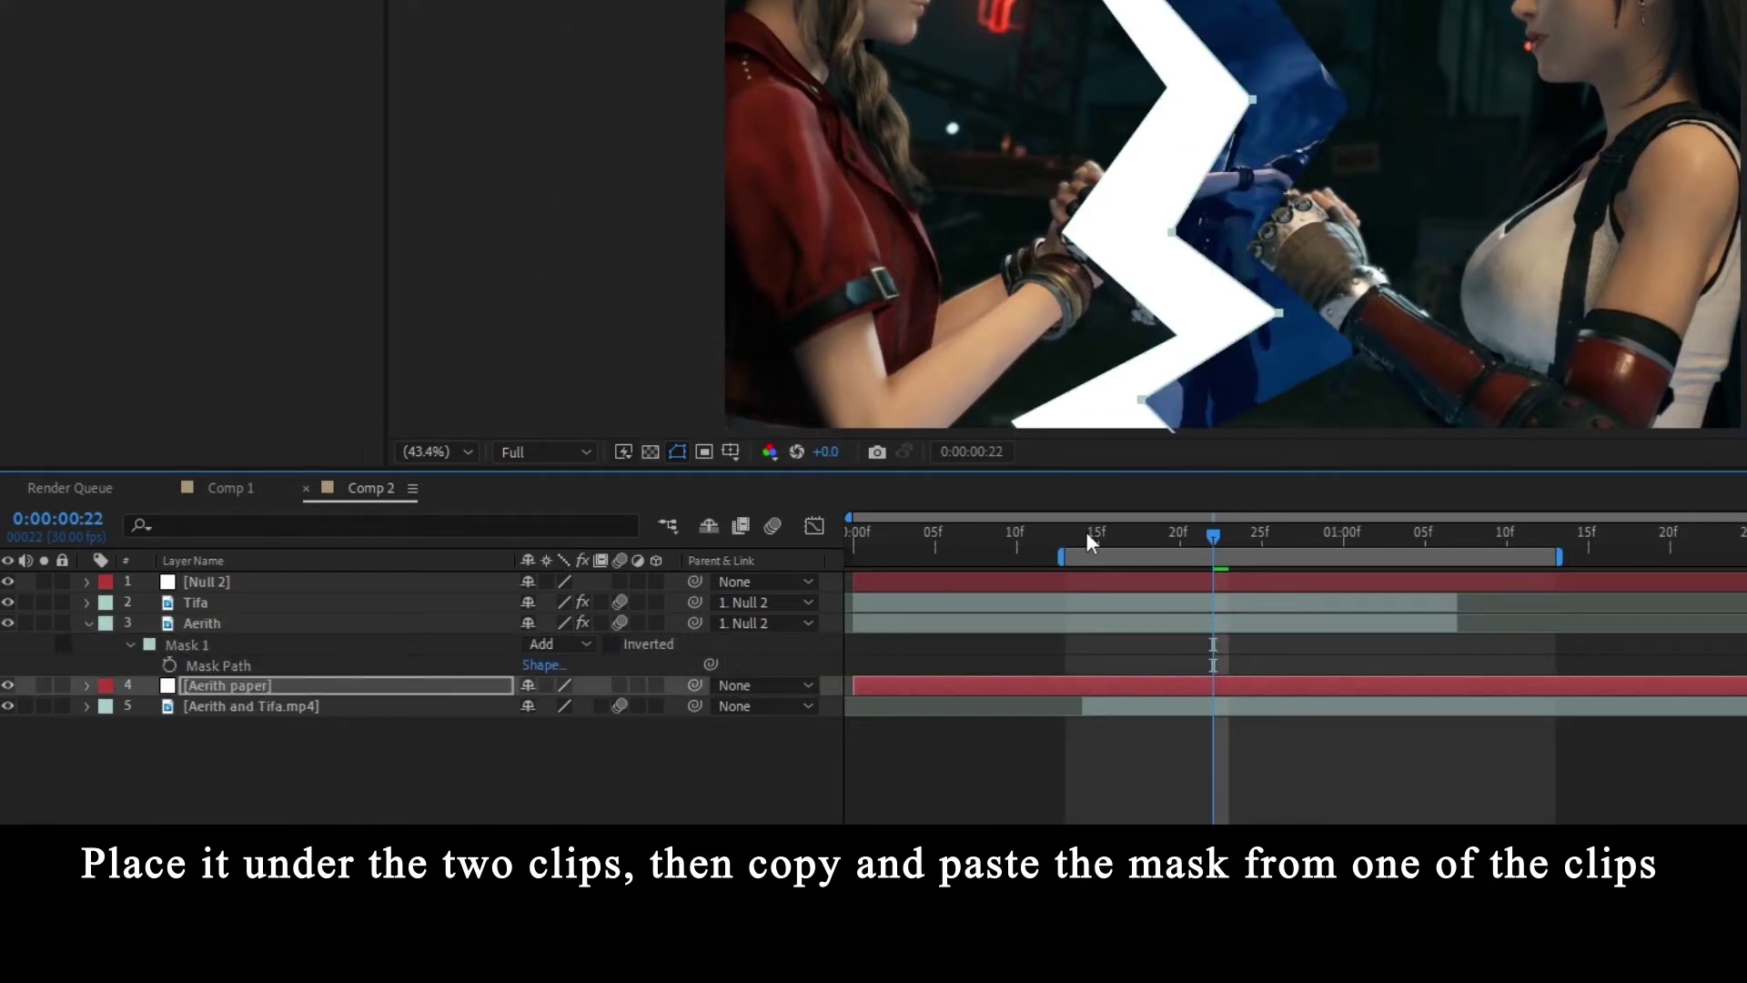
- Parent the Aerith paper solid to the Aerith layer at 0:00:00:14, where the halves are not split
left_click_drag(1187, 535, 1084, 554)
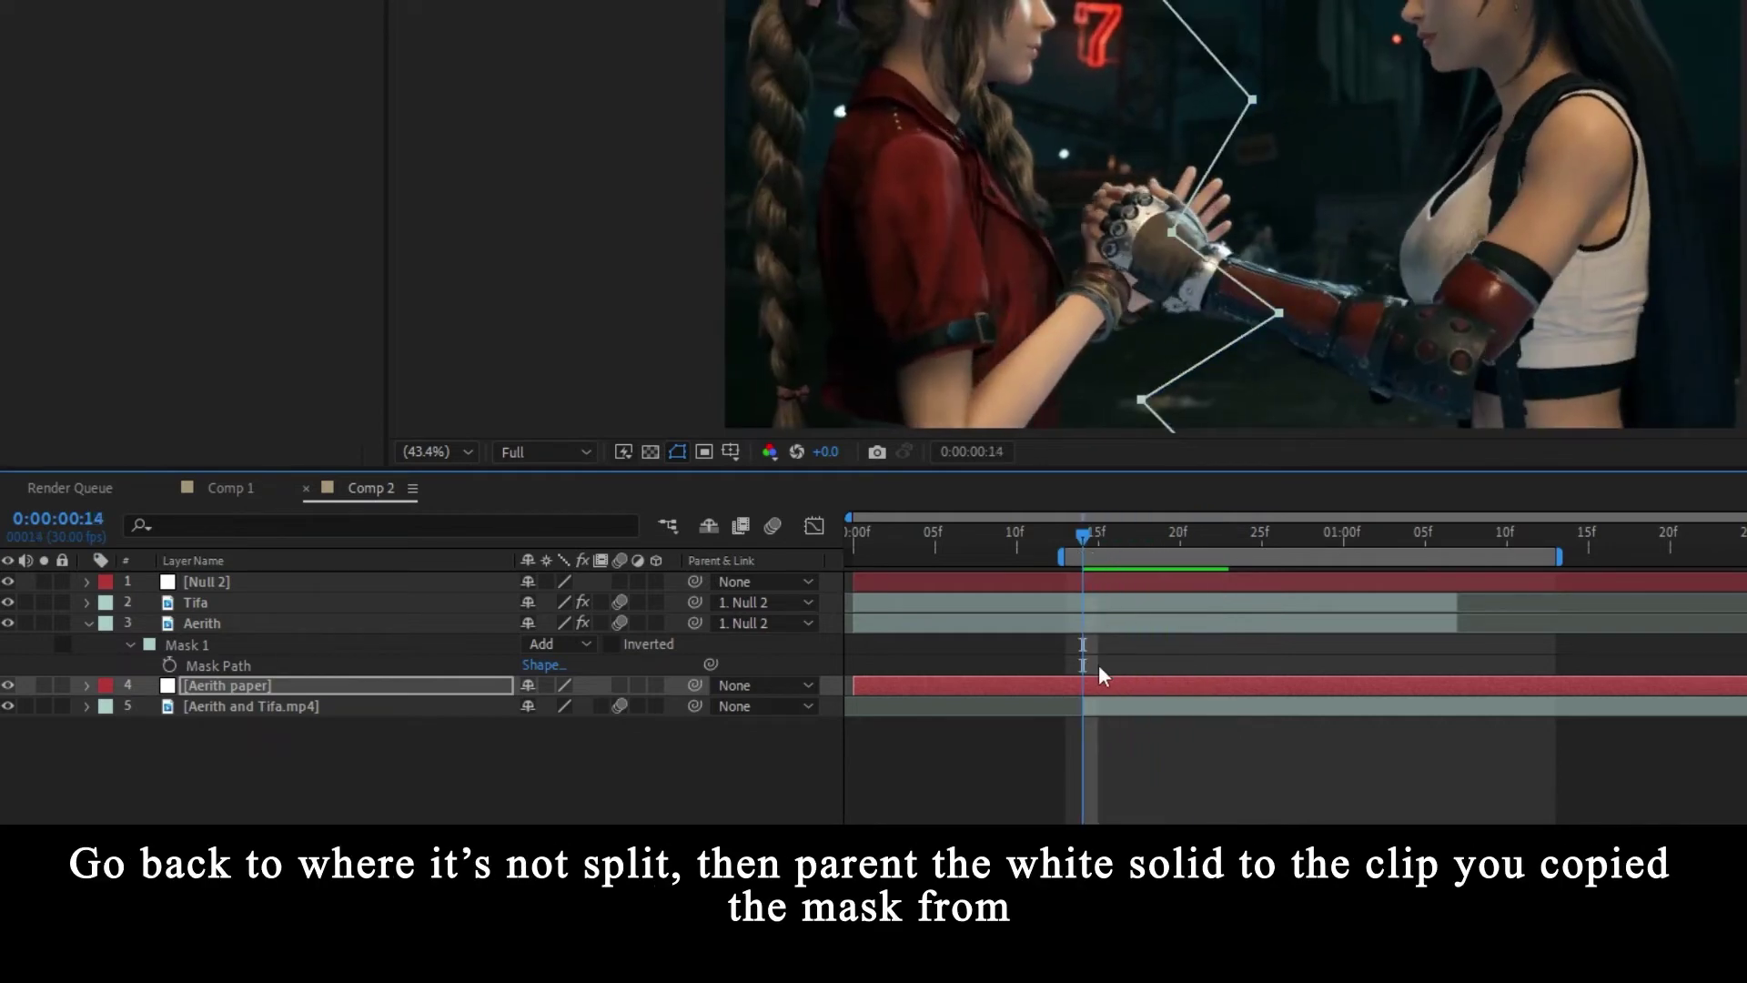
left_click(829, 688)
left_click_drag(692, 686, 286, 624)
- Nudge the Aerith paper solid slightly toward the crack at 0:00:00:17 so a thin white edge shows beside Aerith's half
left_click_drag(1106, 539, 1126, 542)
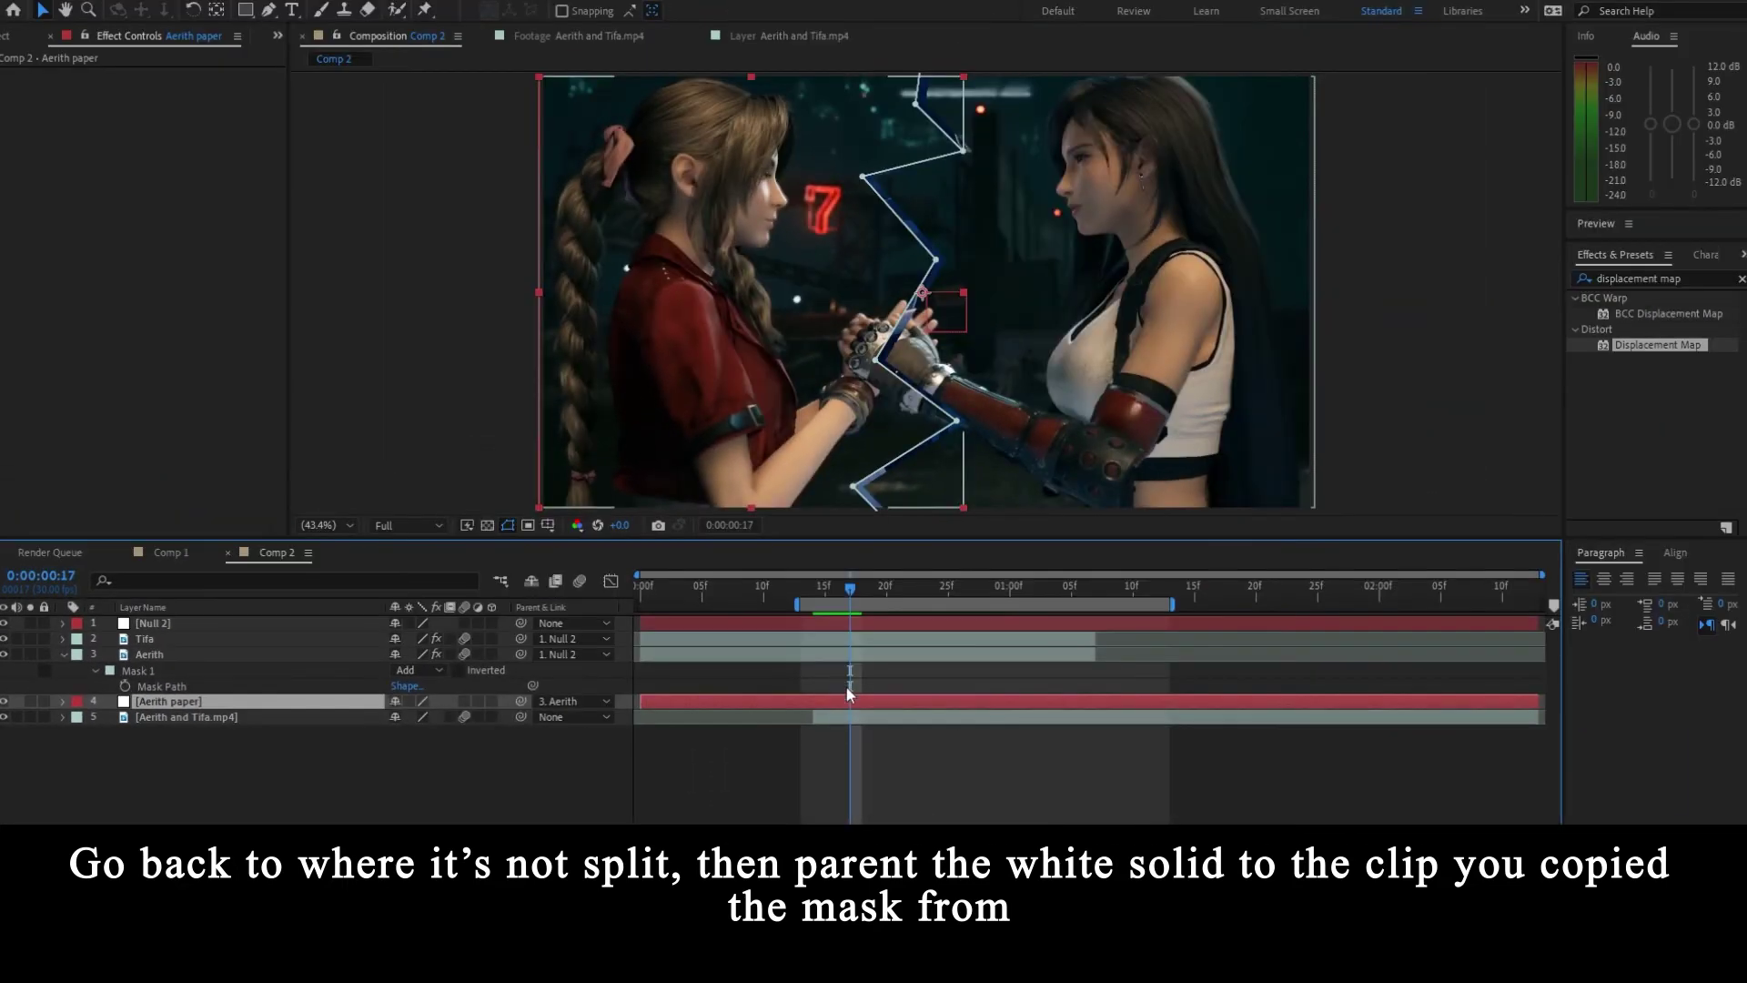
key("Return")
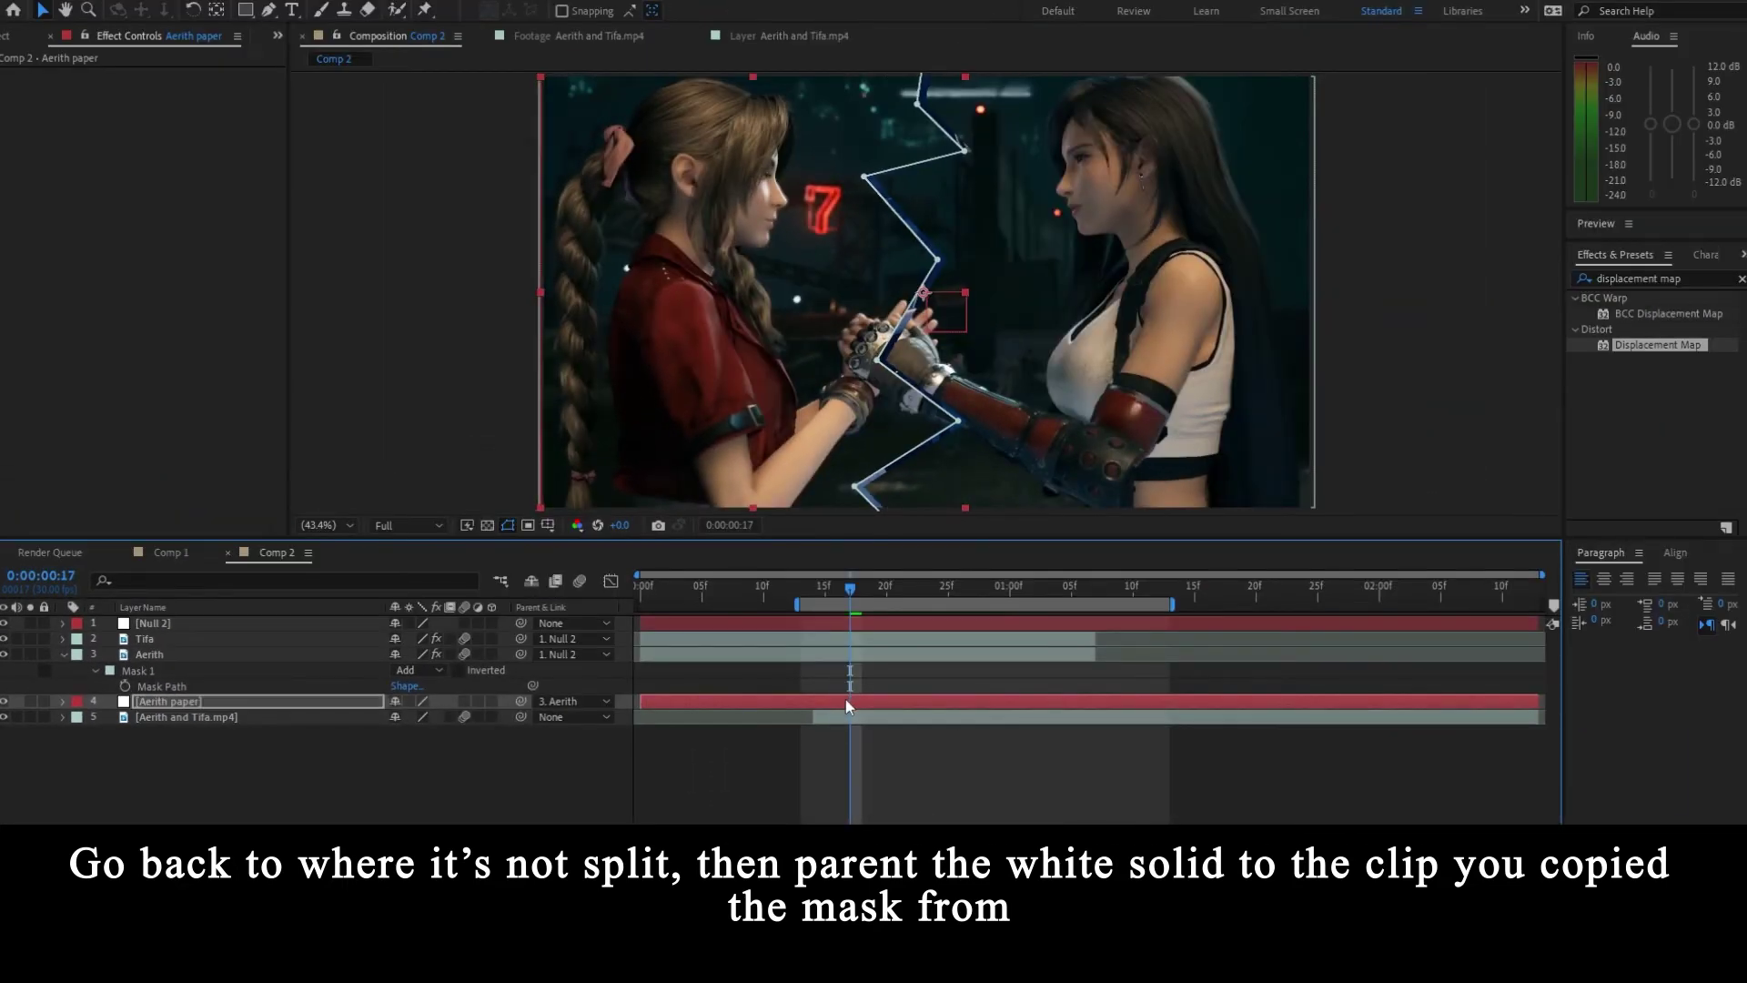
left_click(917, 789)
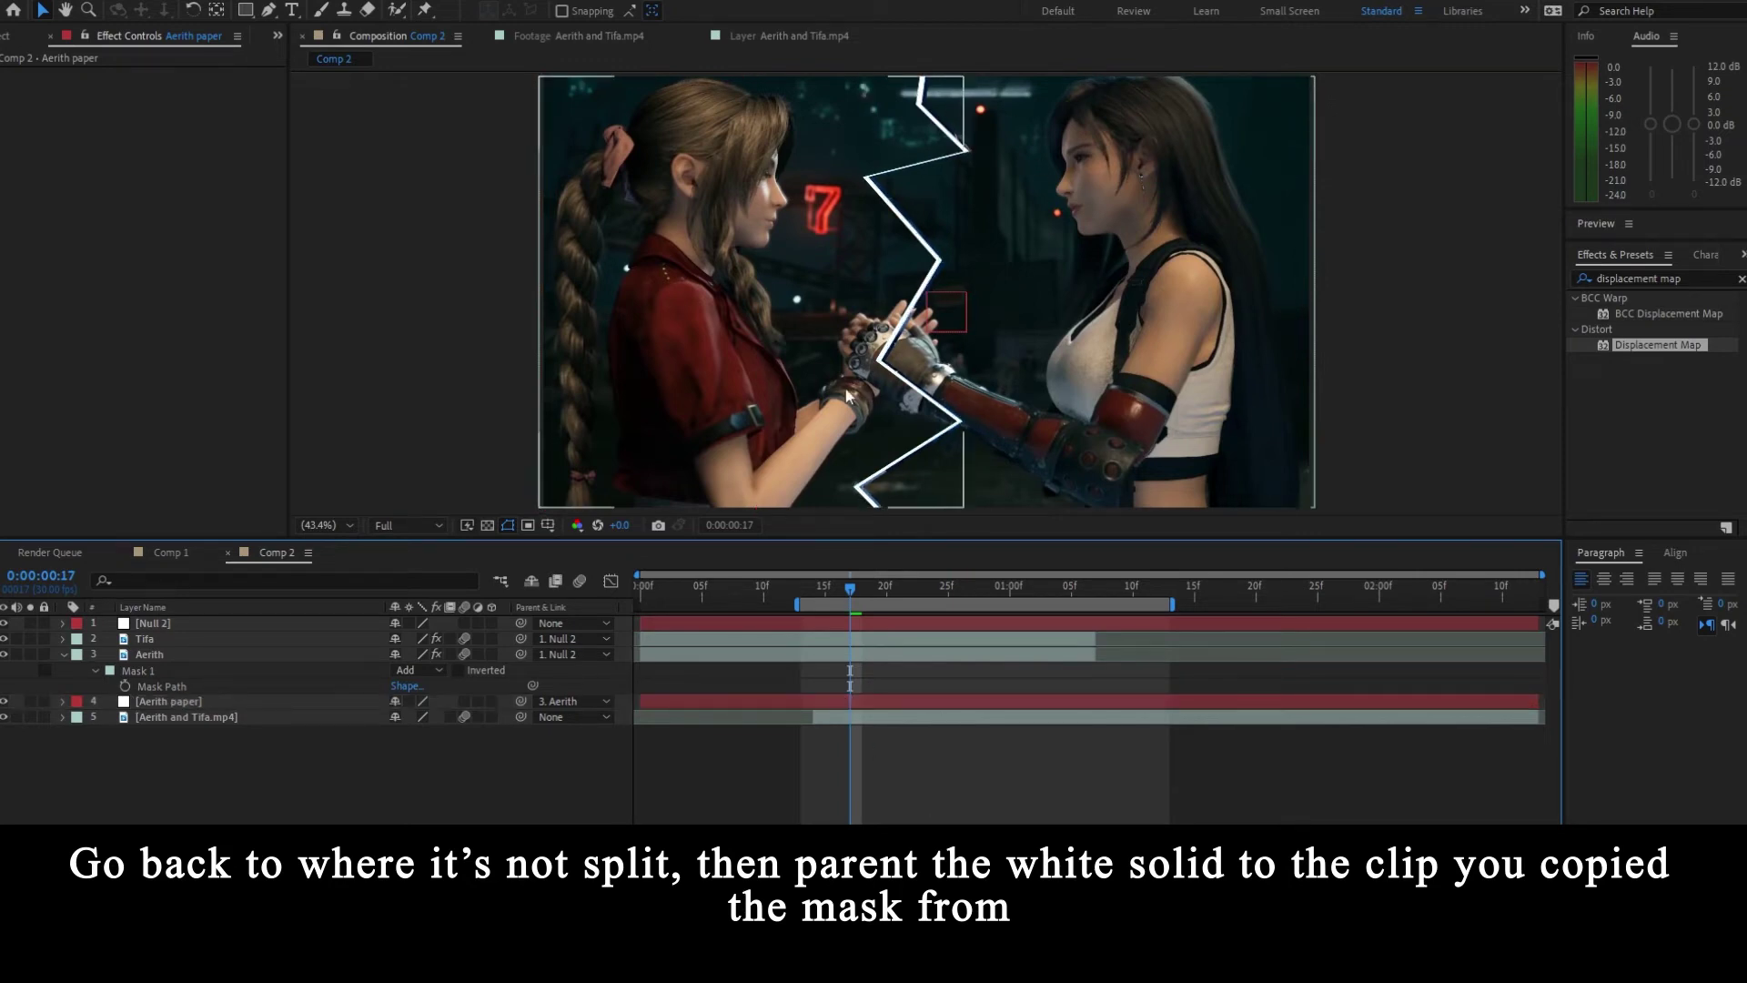
left_click(866, 703)
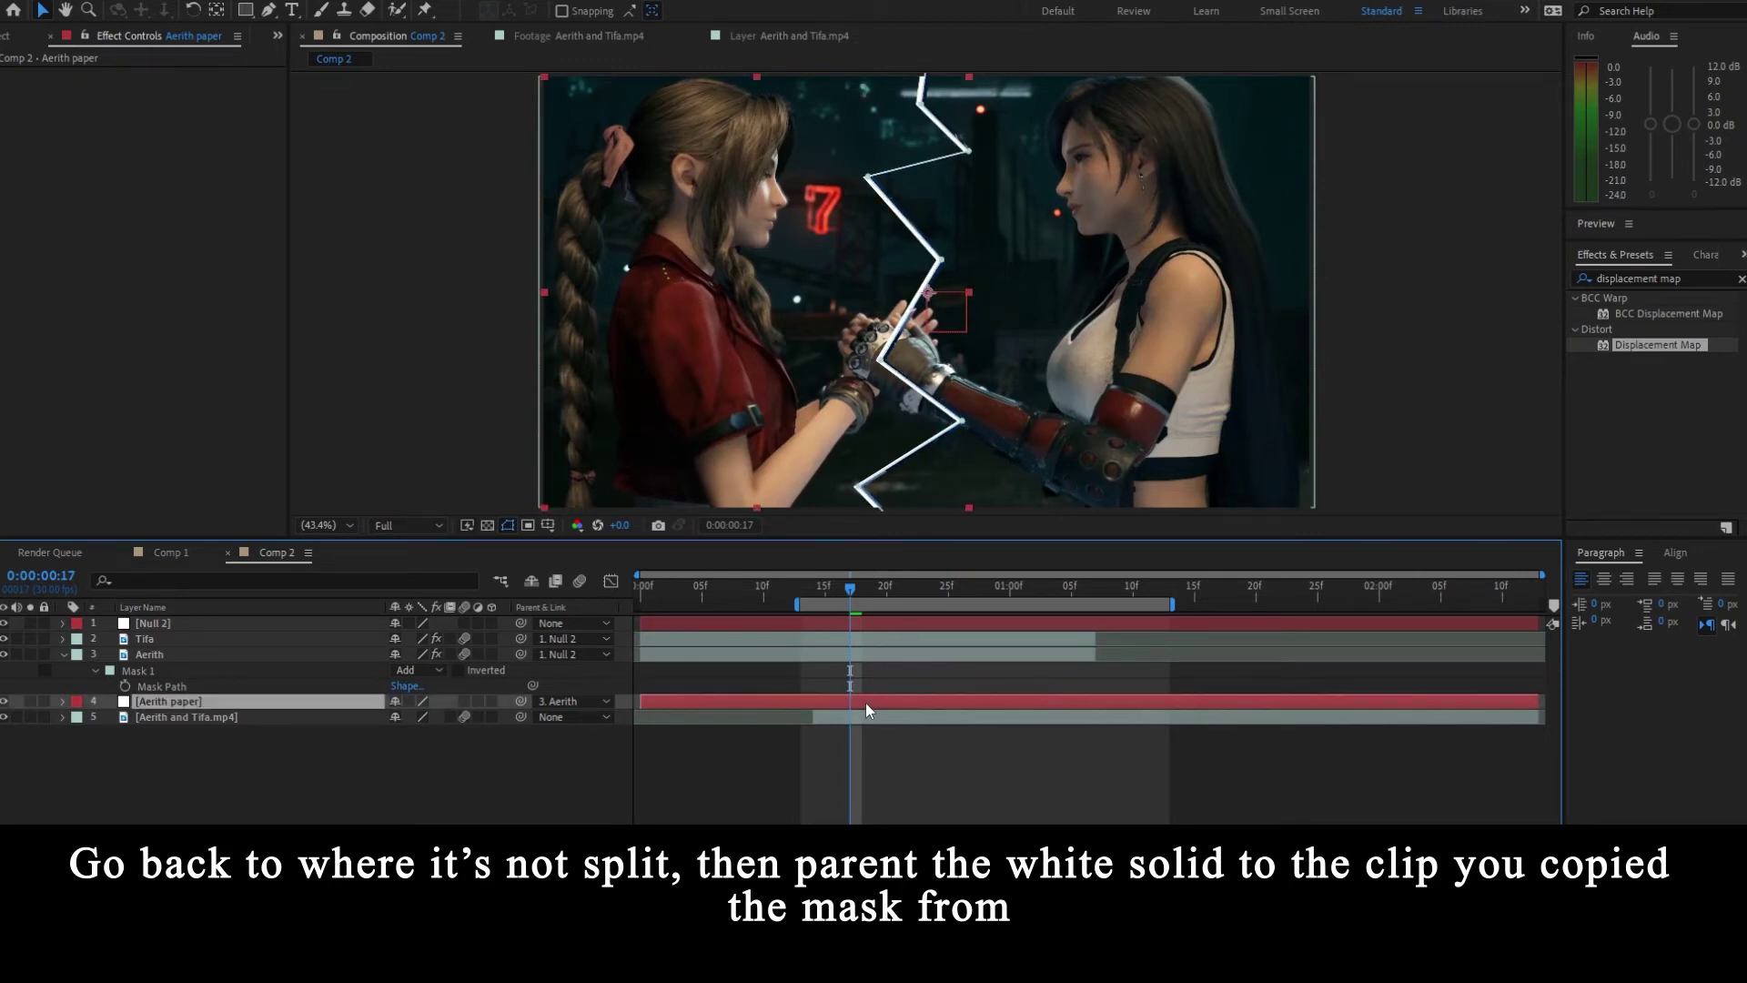
- Duplicate the Aerith paper solid and place the copy directly beneath the Tifa layer
left_click(838, 655)
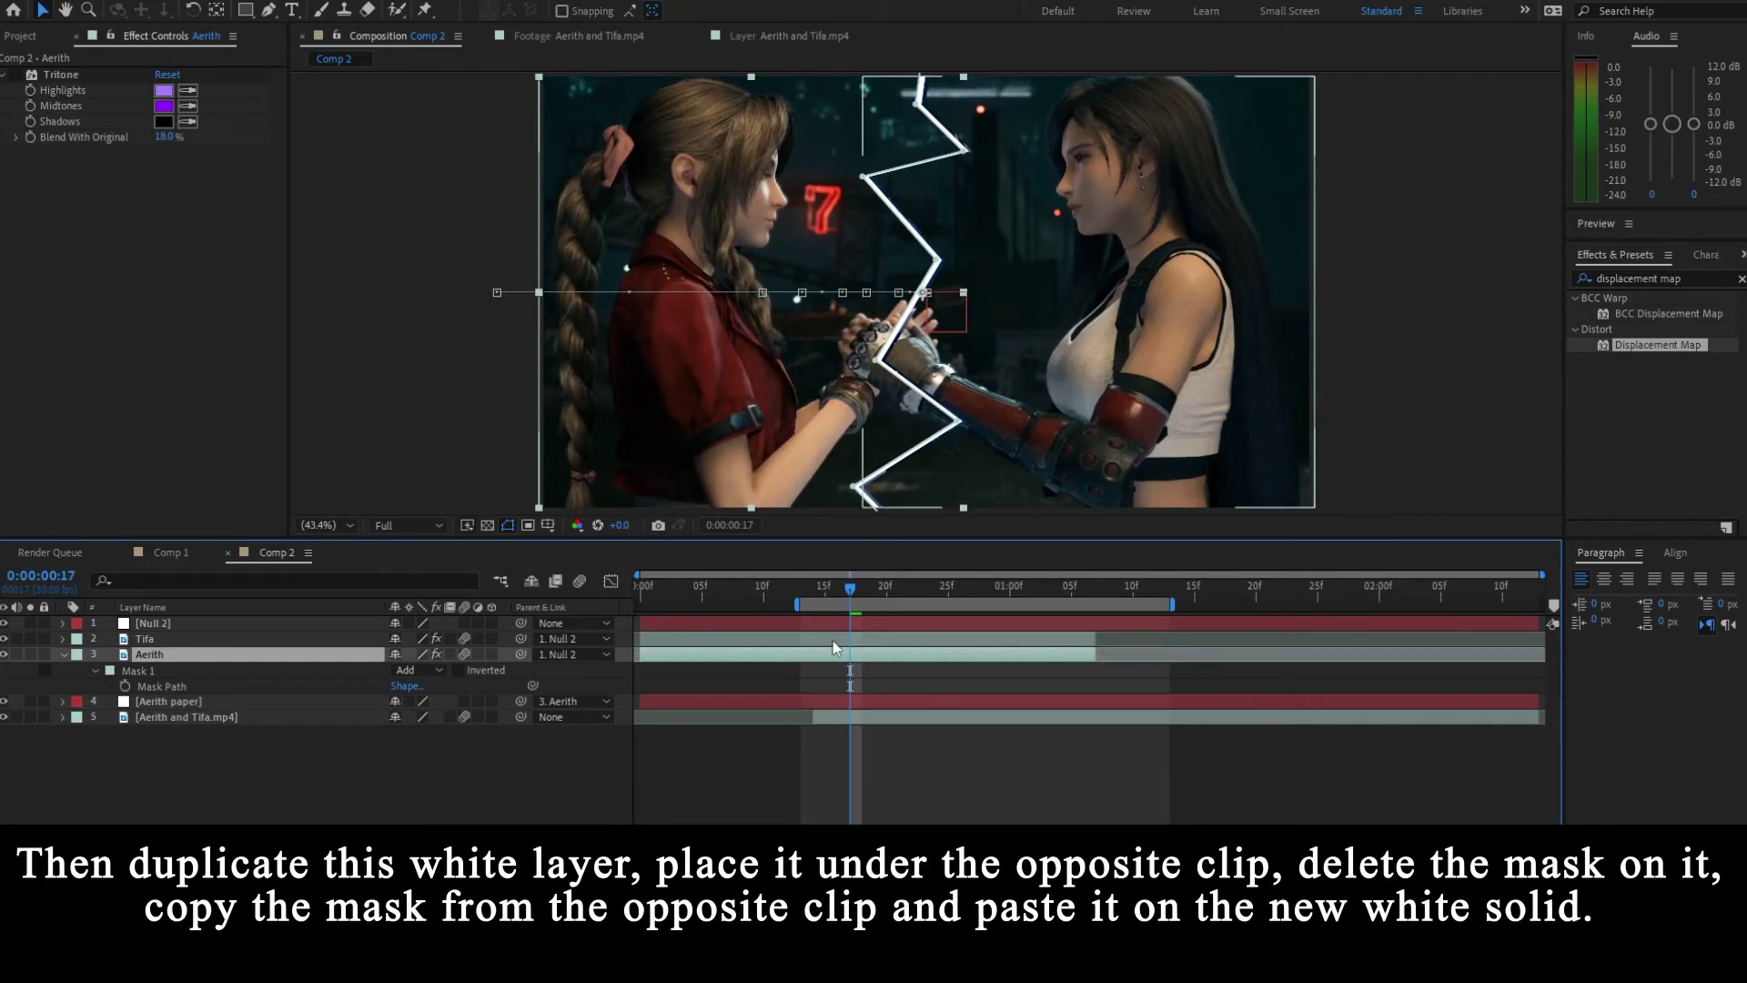
left_click(828, 640)
left_click(830, 702)
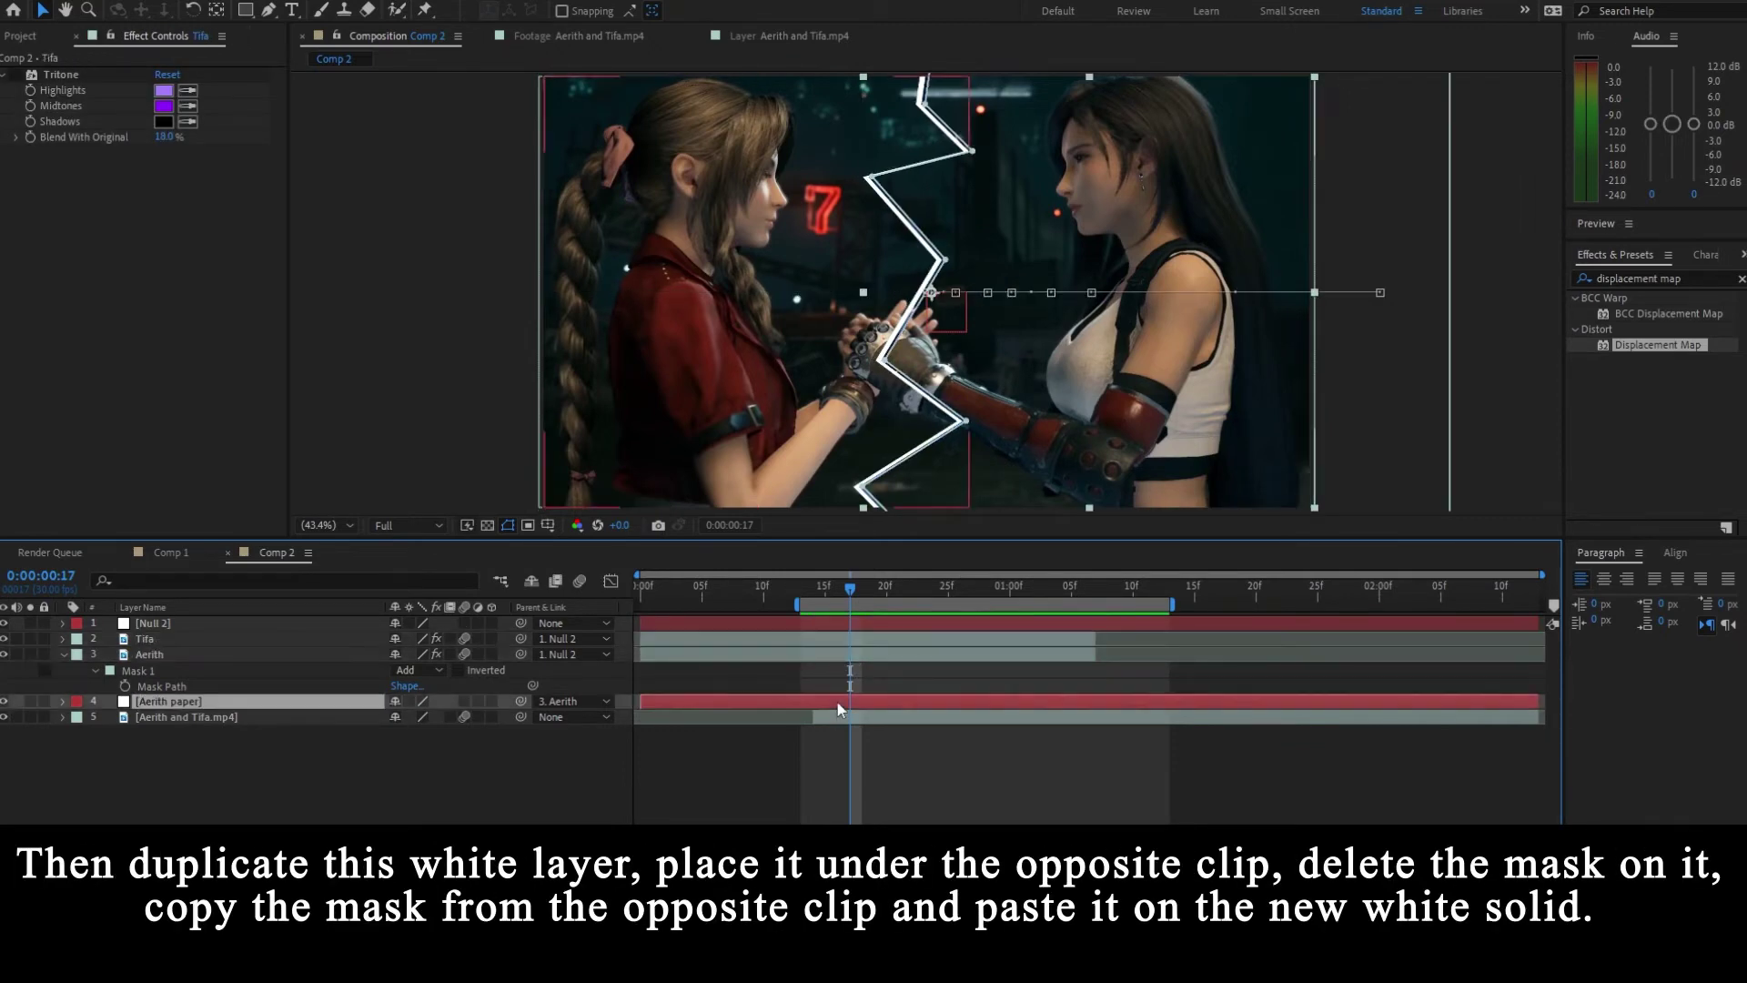
key("ctrl+d")
left_click_drag(219, 707, 209, 644)
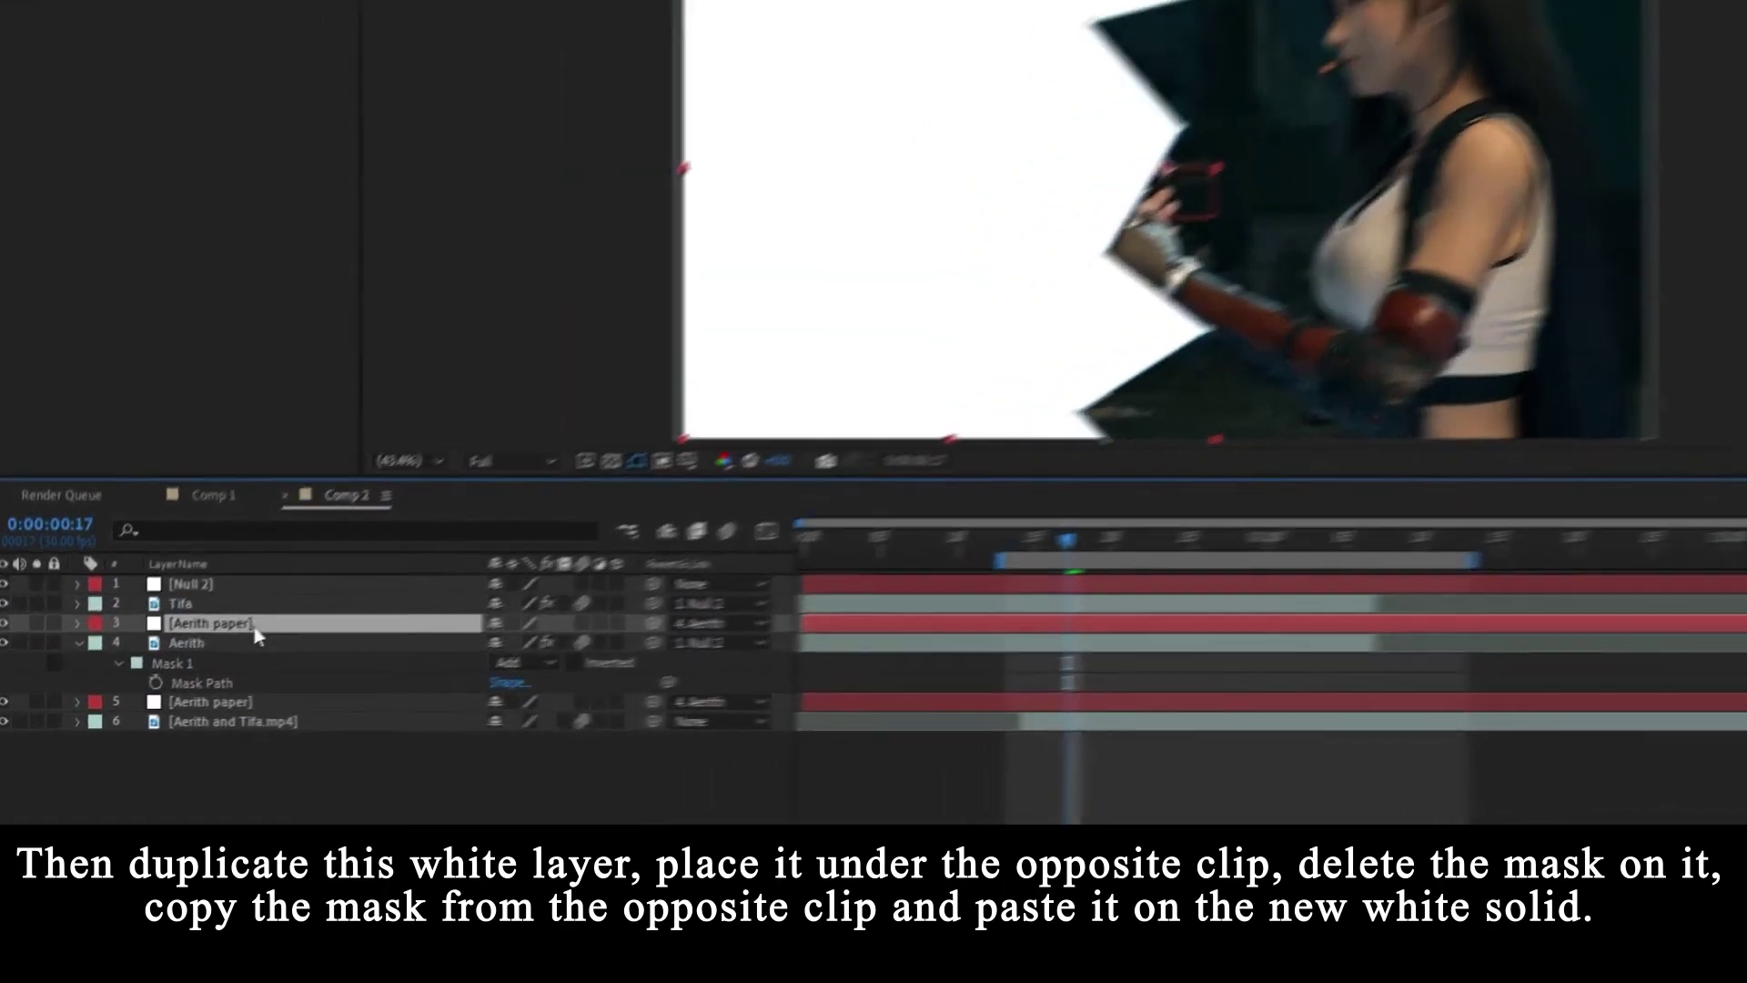
- Delete Mask 1 from the duplicated paper solid beneath the Tifa layer
key("m")
left_click(185, 669)
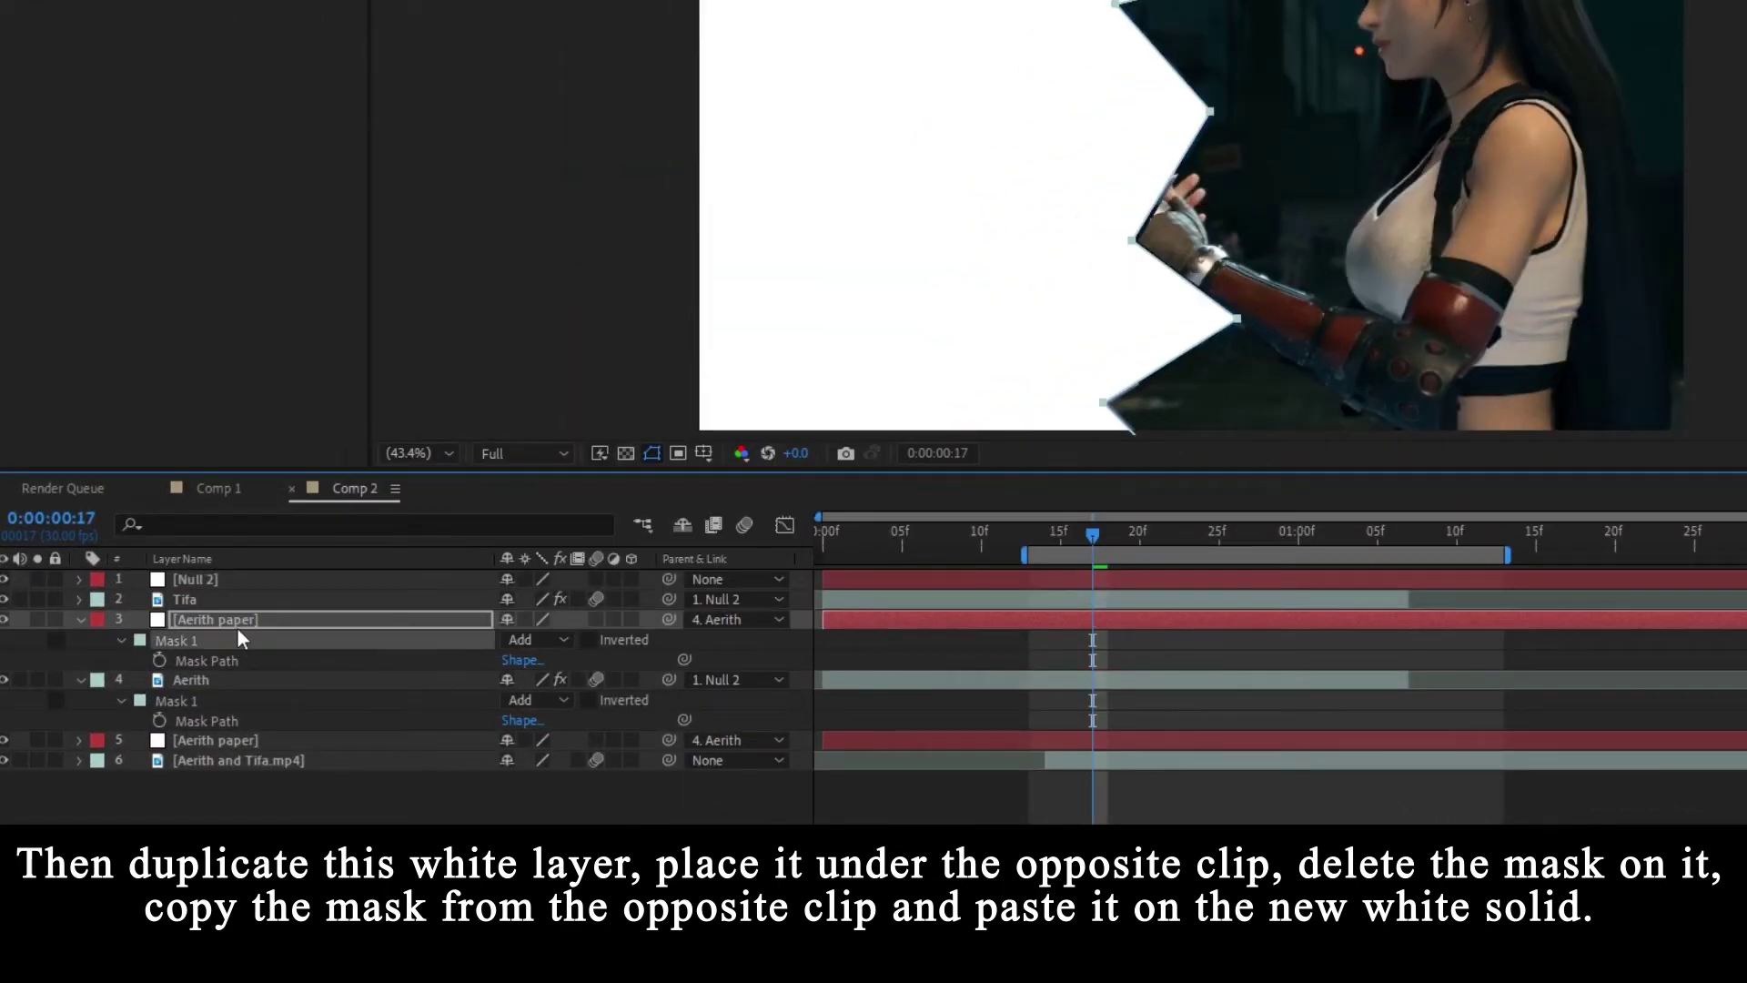
key("Delete")
- Copy the Tifa layer's Mask 1 onto the duplicated solid and rename that solid "Tifa Paper"
left_click(217, 598)
key("m")
left_click(220, 622)
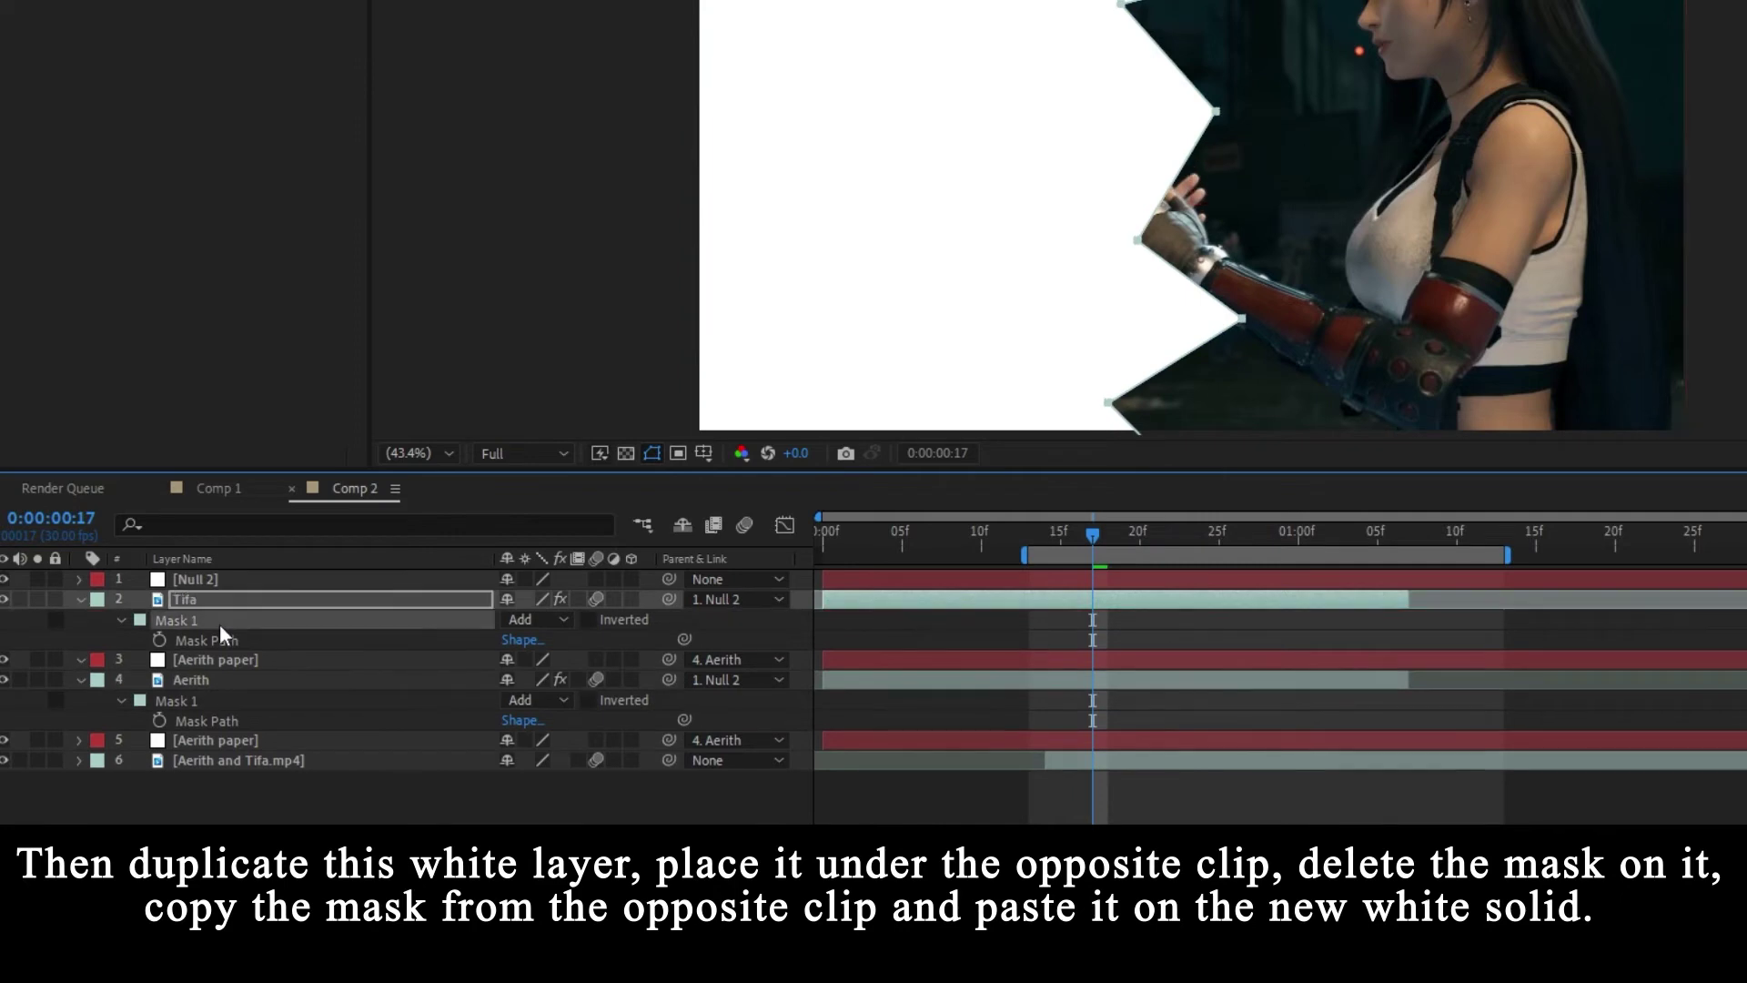
left_click(222, 659)
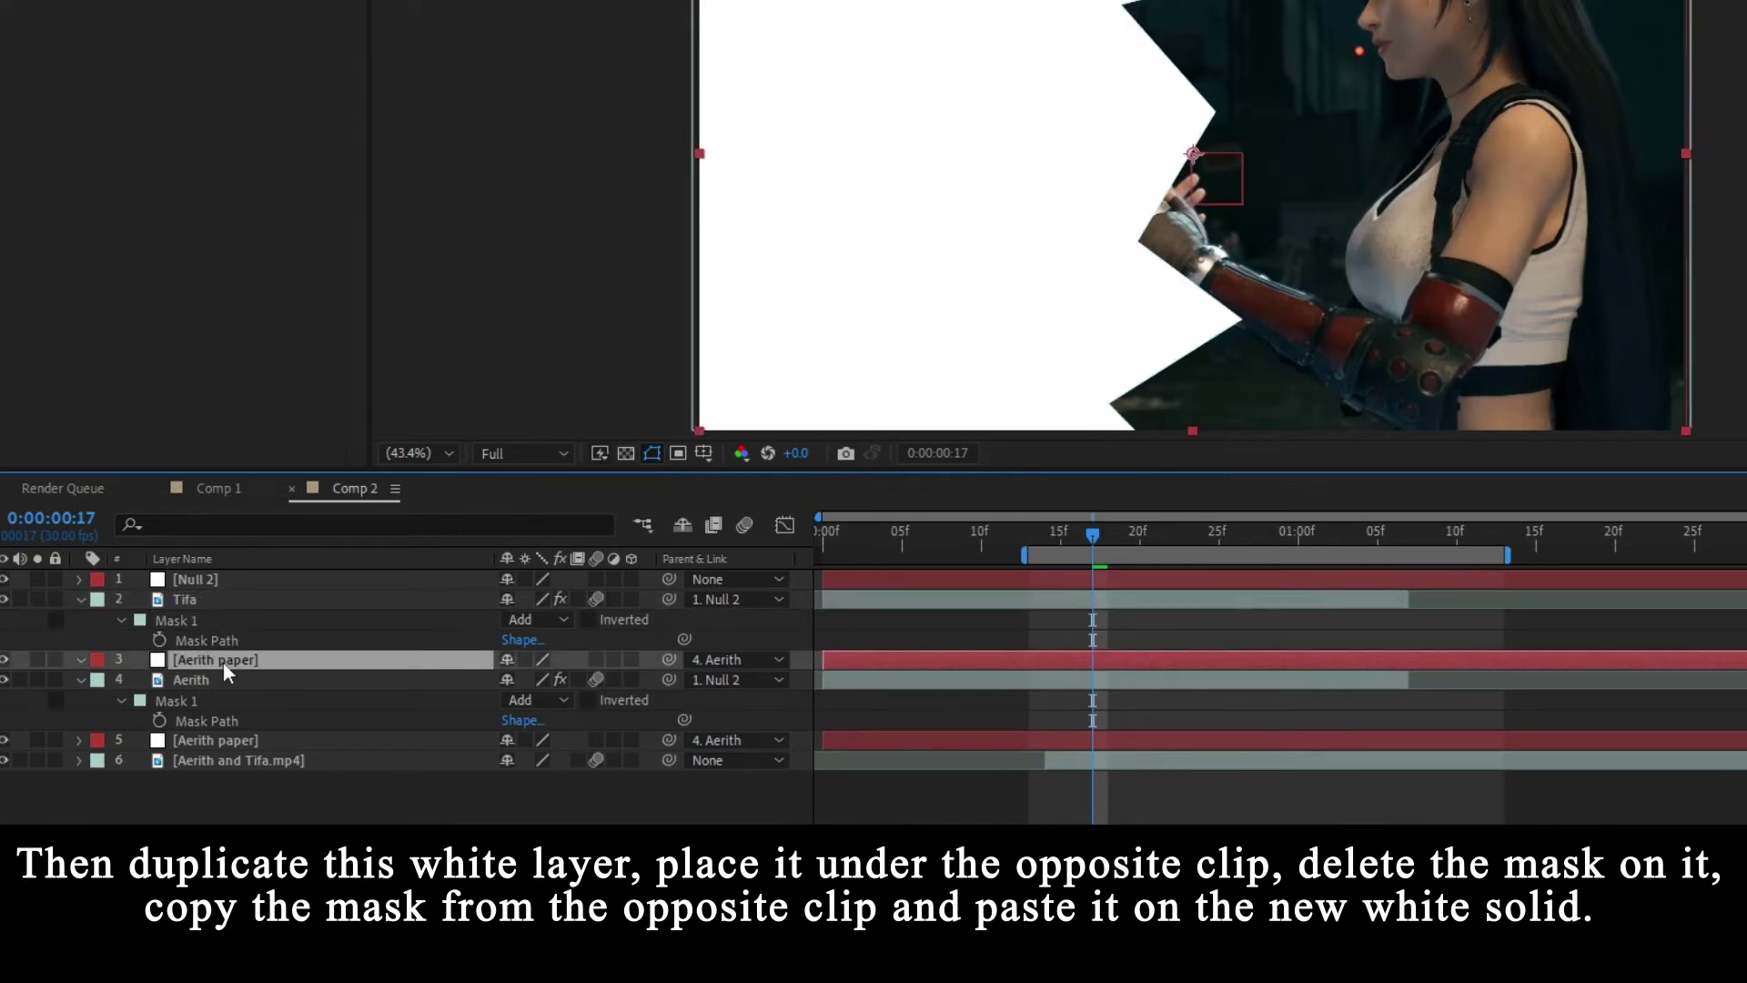
key("Return")
type("Tifa Paper")
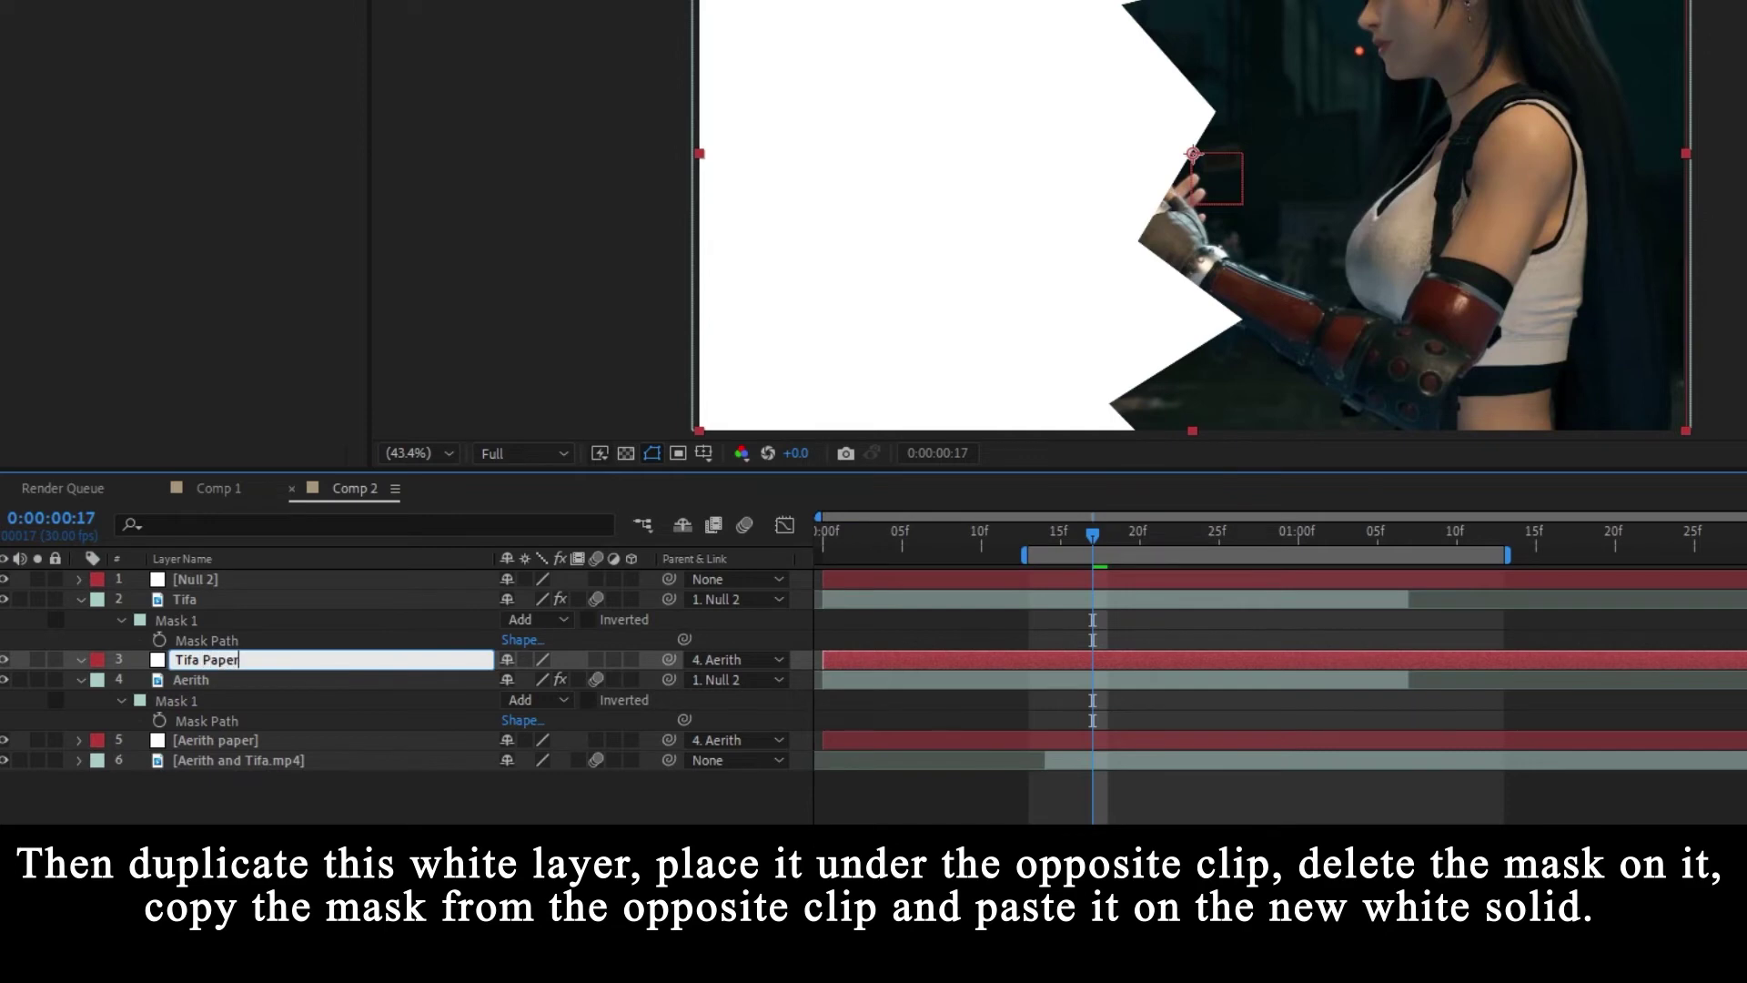
key("Return")
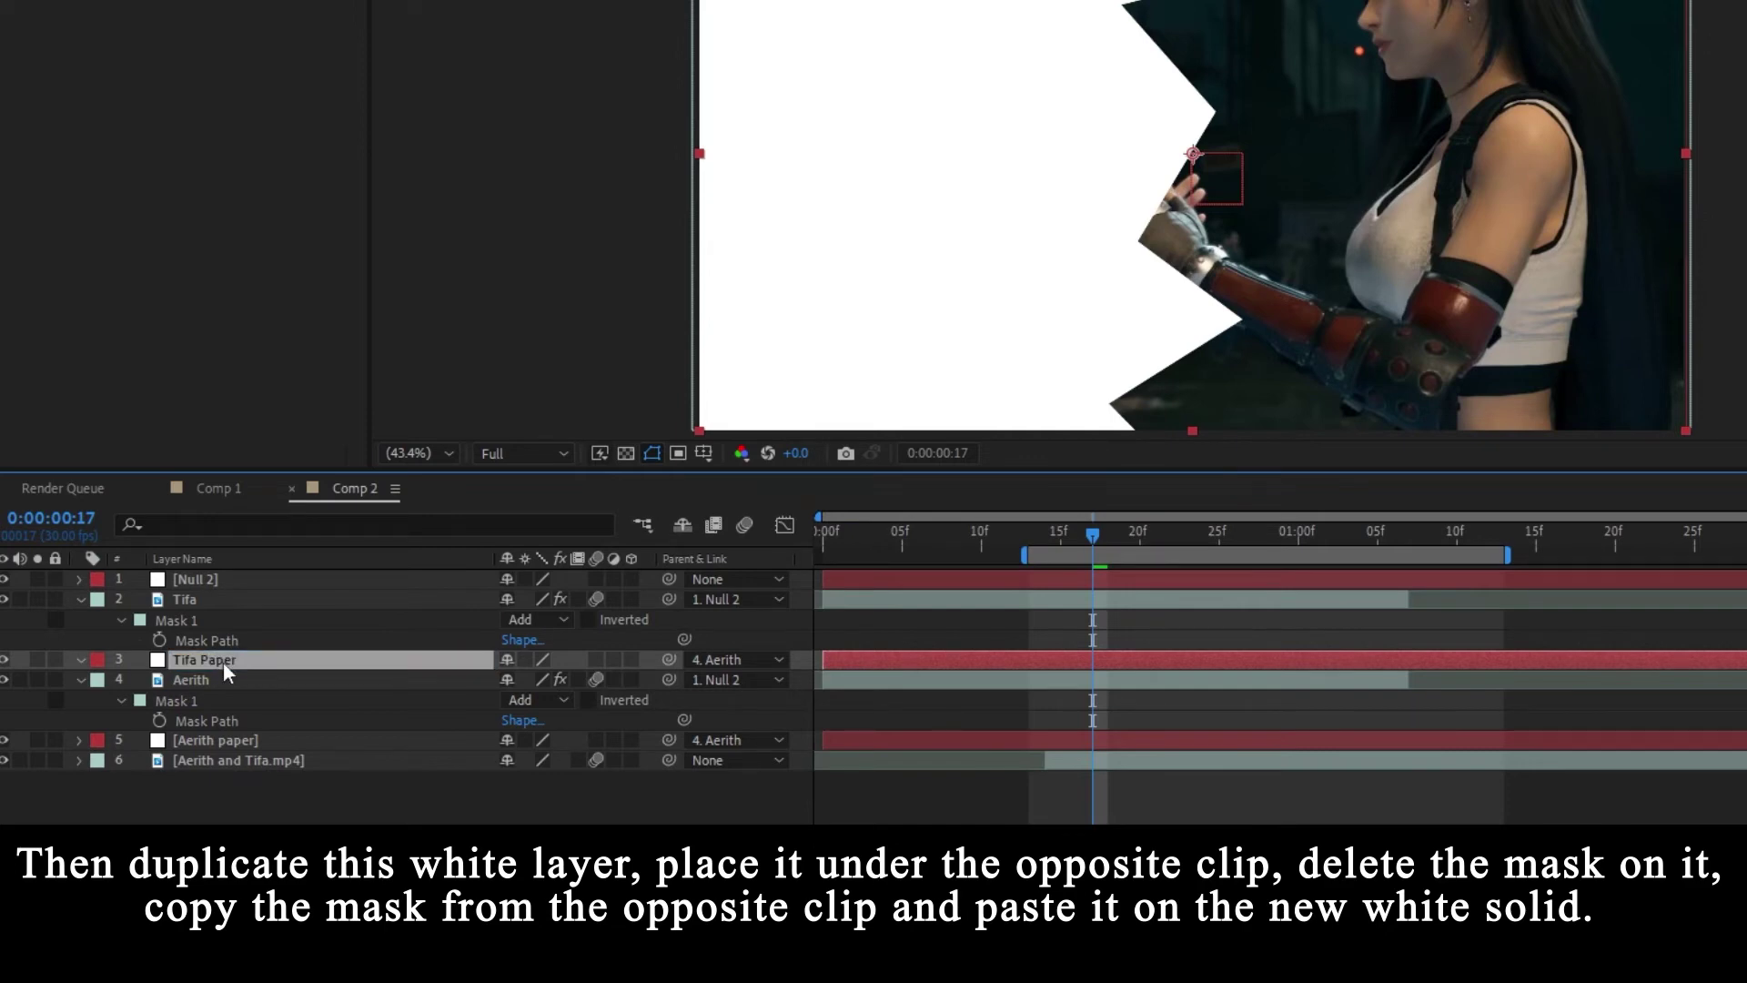
key("ctrl+v")
left_click(222, 662)
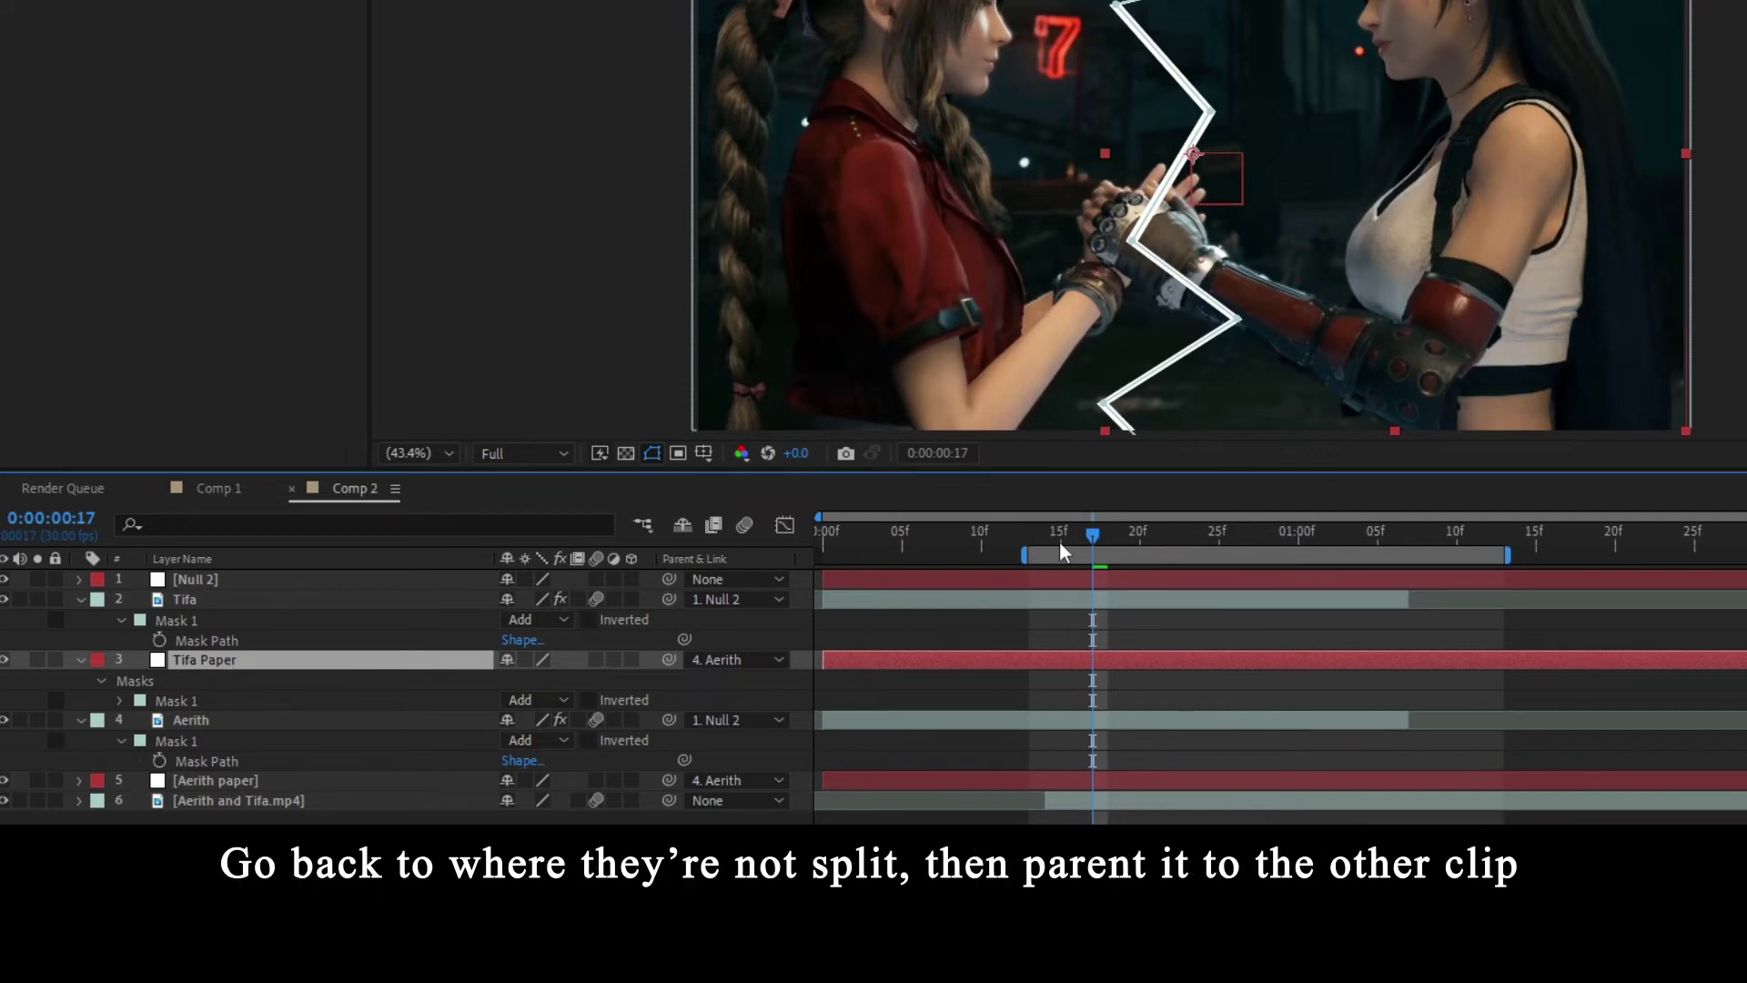
- Parent the Tifa Paper solid to the Tifa layer at 0:00:00:14
left_click_drag(1059, 540, 1042, 538)
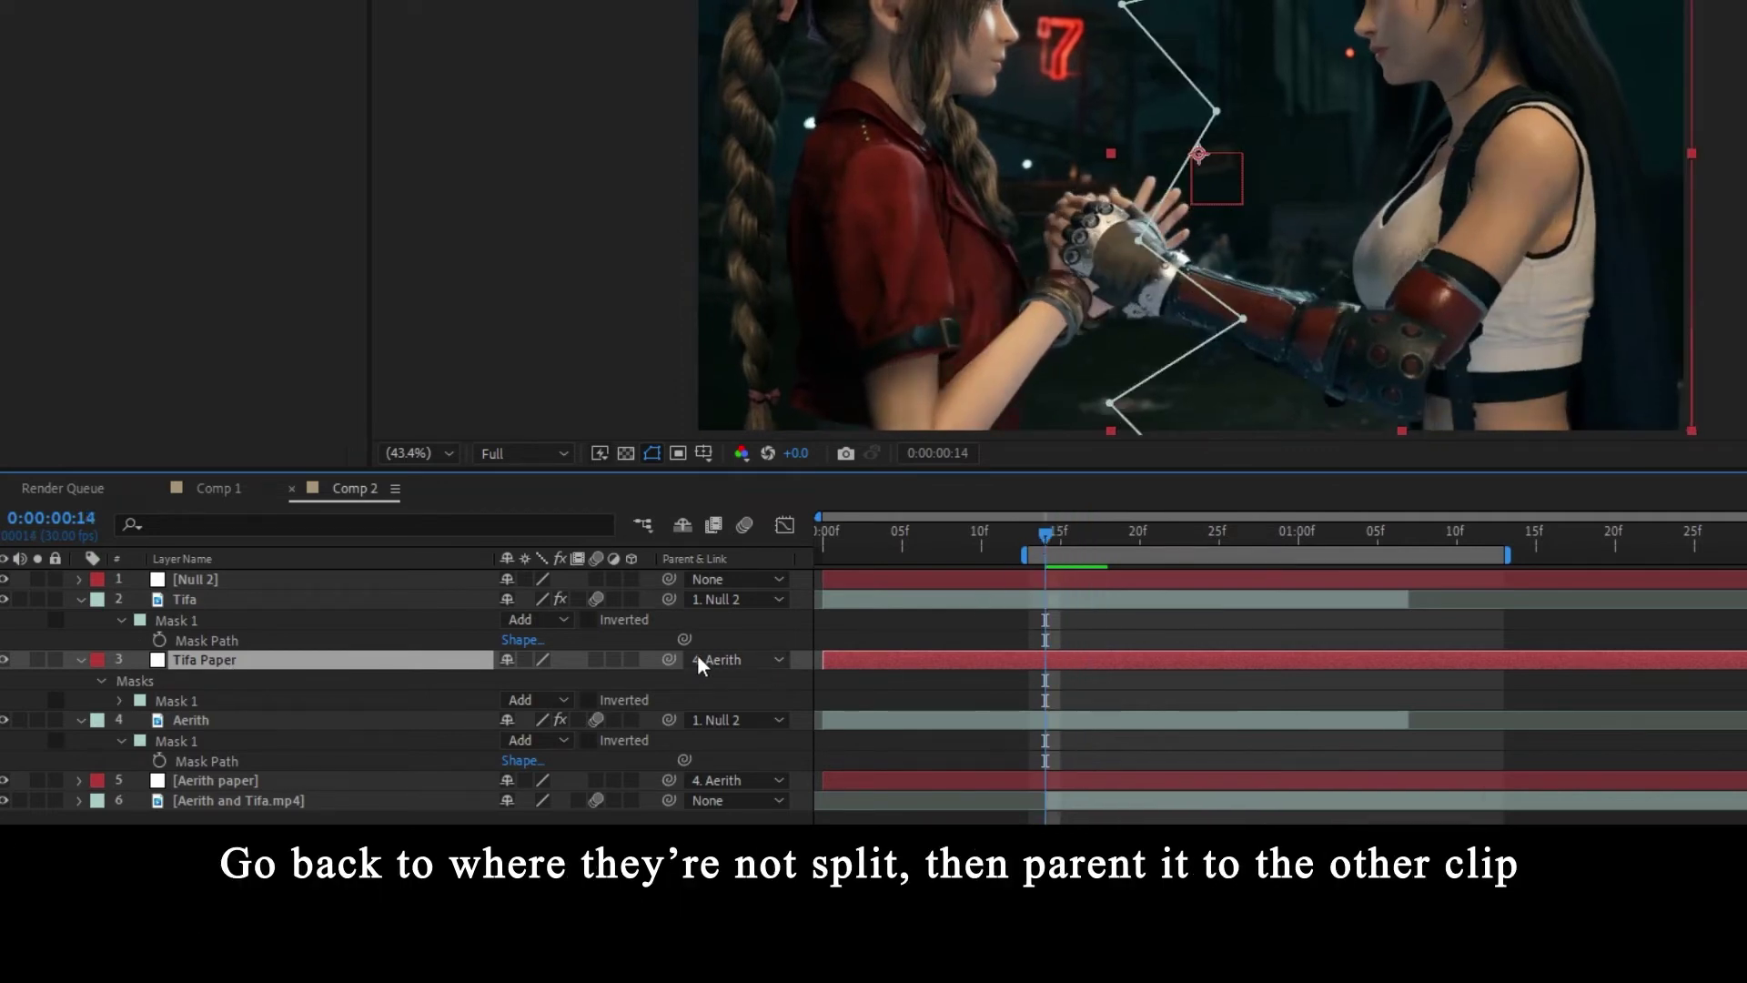
left_click_drag(668, 659, 364, 598)
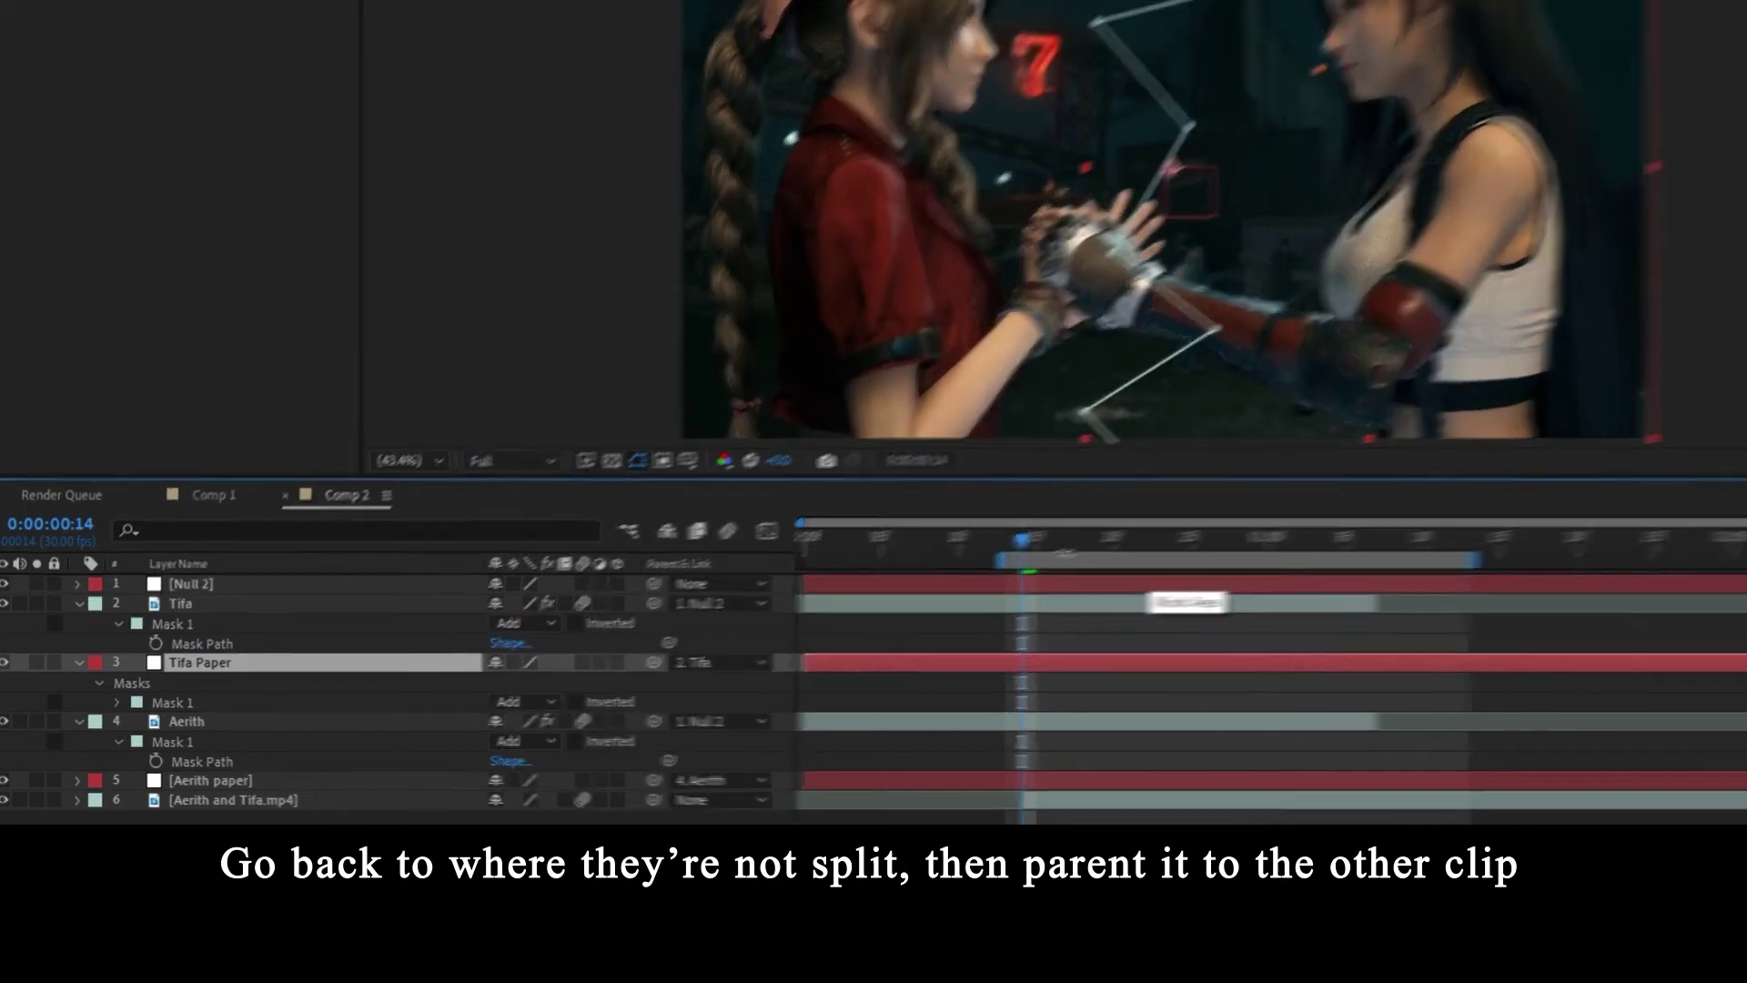
- Nudge the Tifa Paper solid toward the crack at 0:00:00:18 until an even white edge shows beside Tifa's half
left_click(1084, 547)
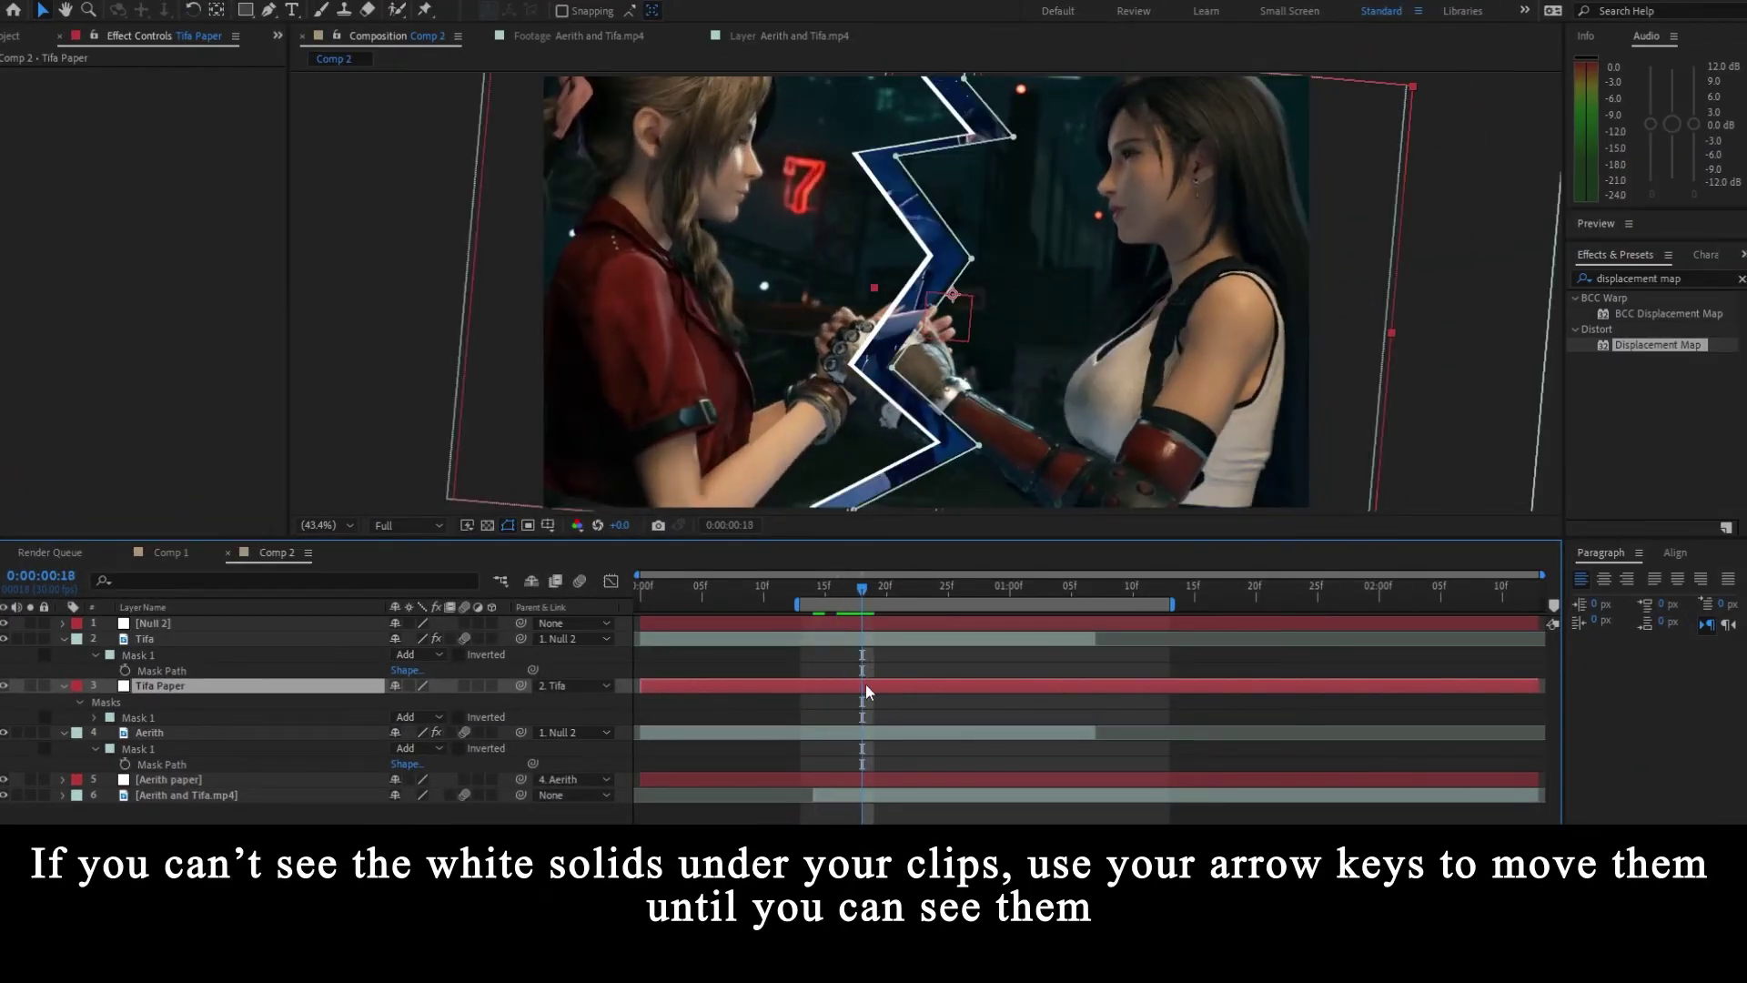
key("shift+Left")
key("shift+Left")
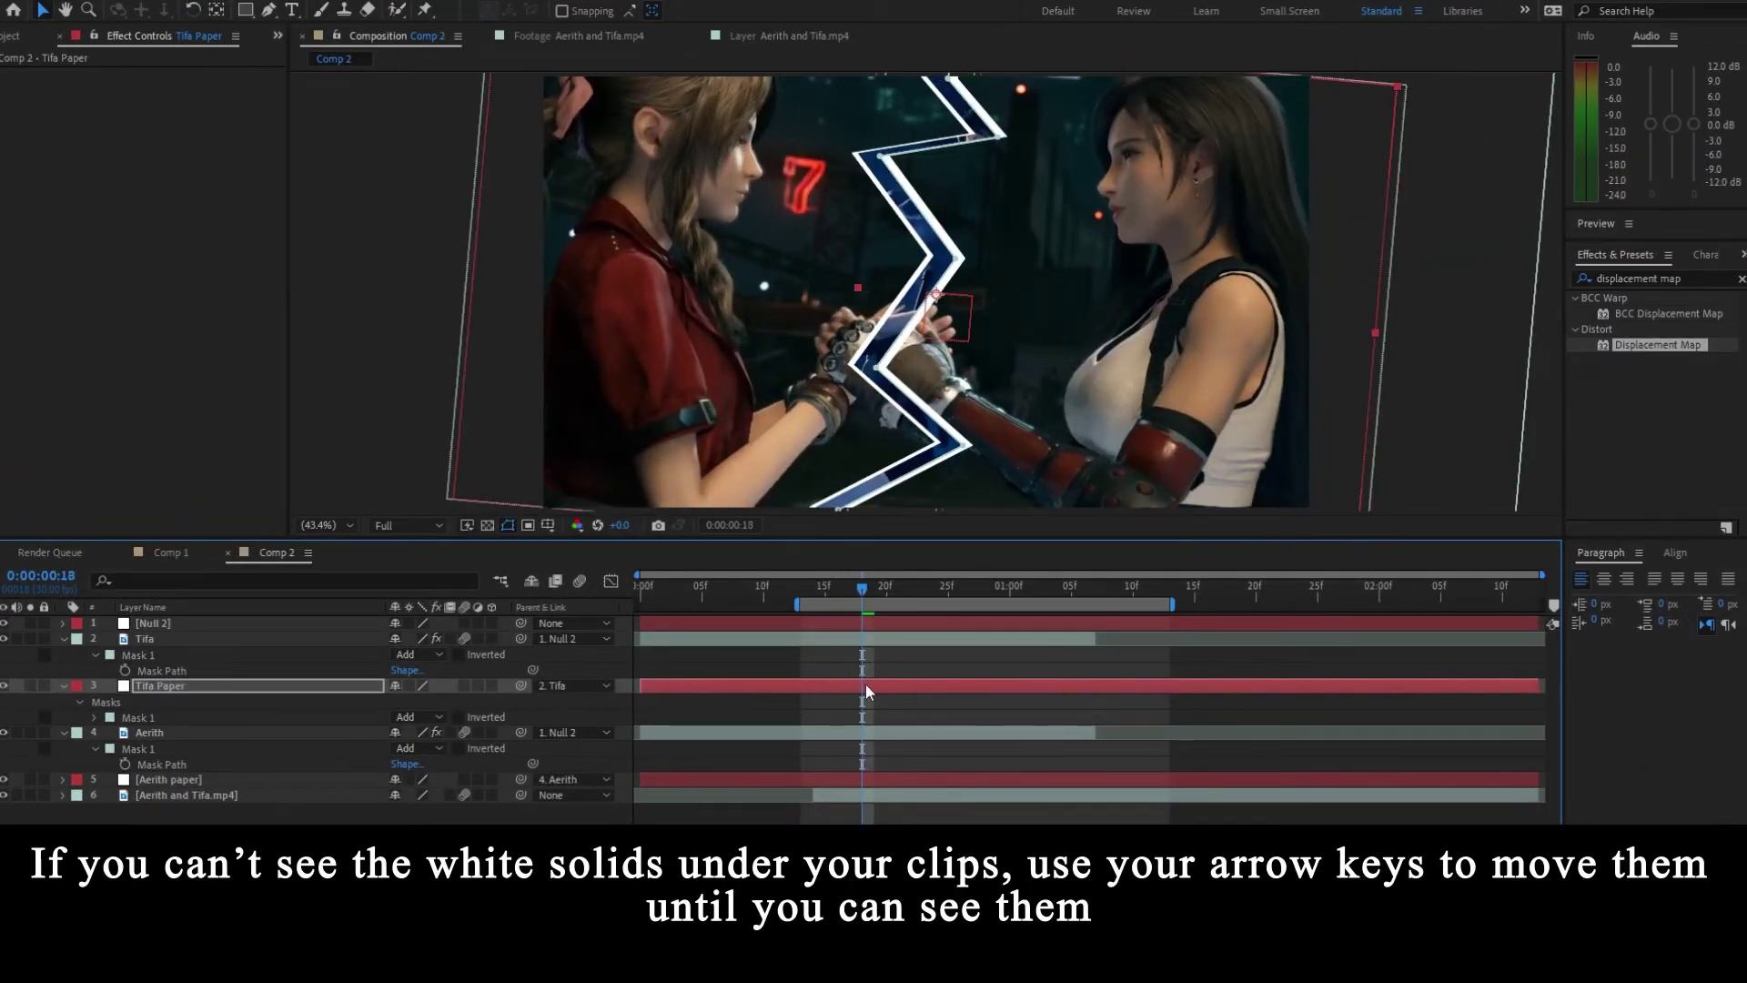
key("Right")
key("Right")
key("Right")
key("Right")
key("Up")
key("Up")
key("Up")
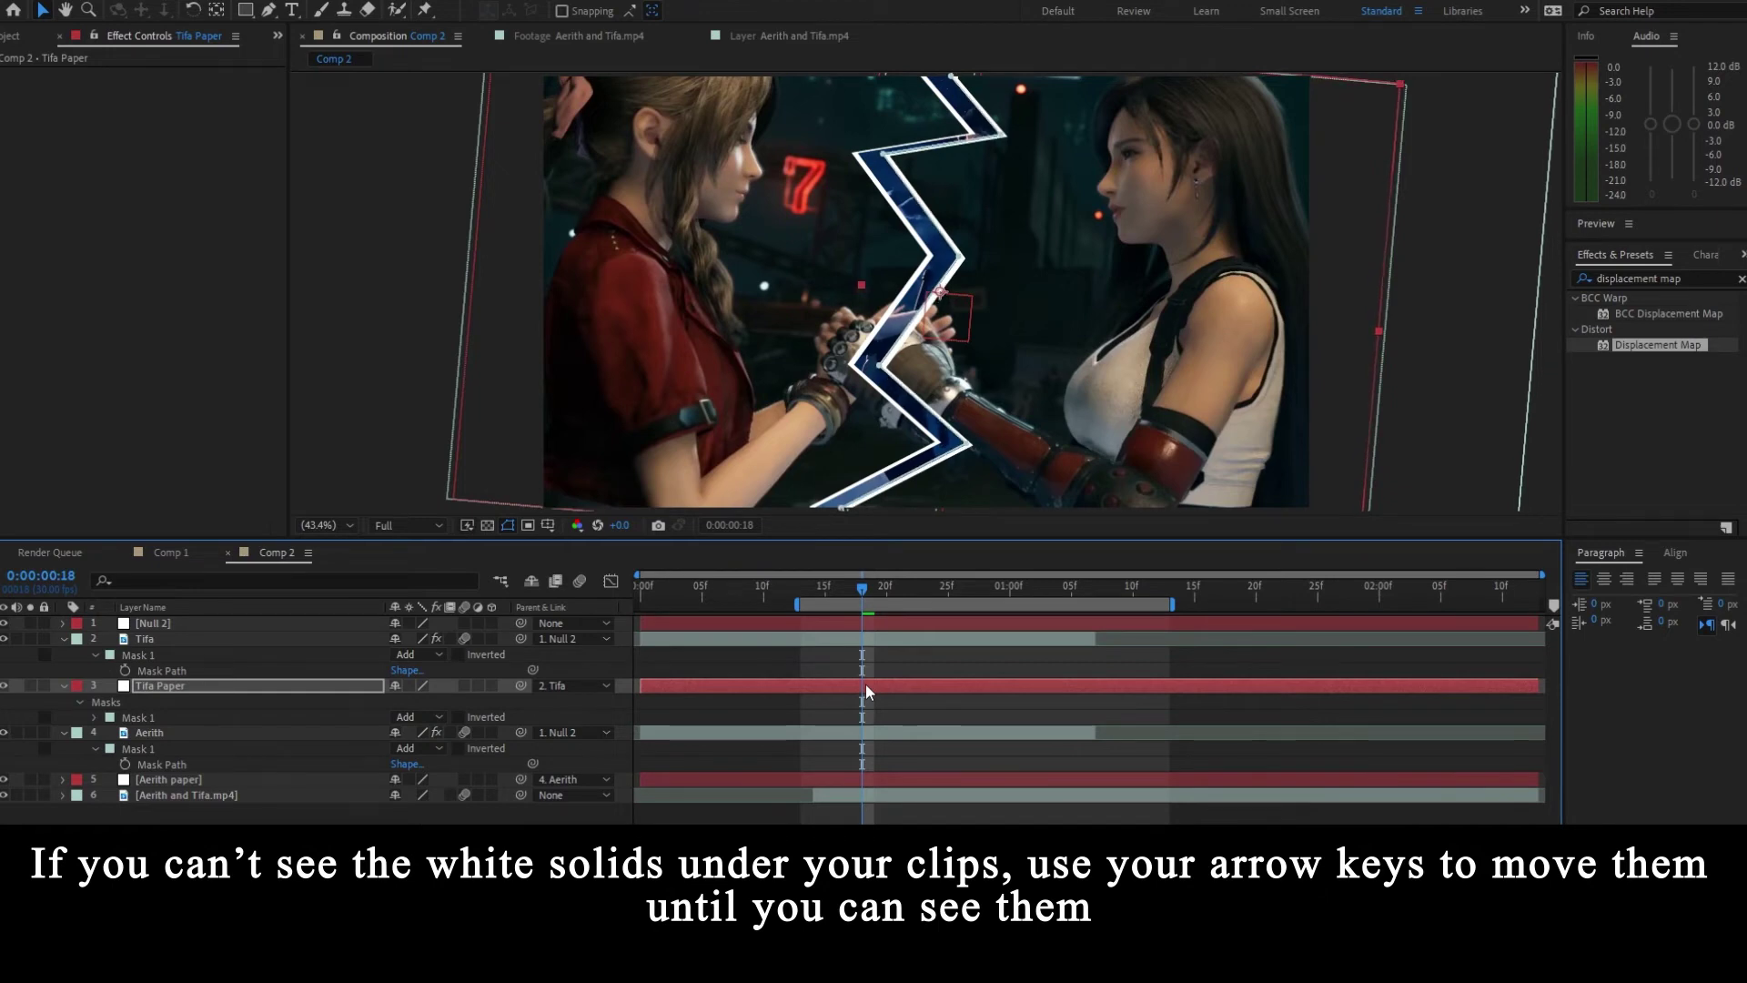
key("Up")
key("Down")
key("Down")
key("Down")
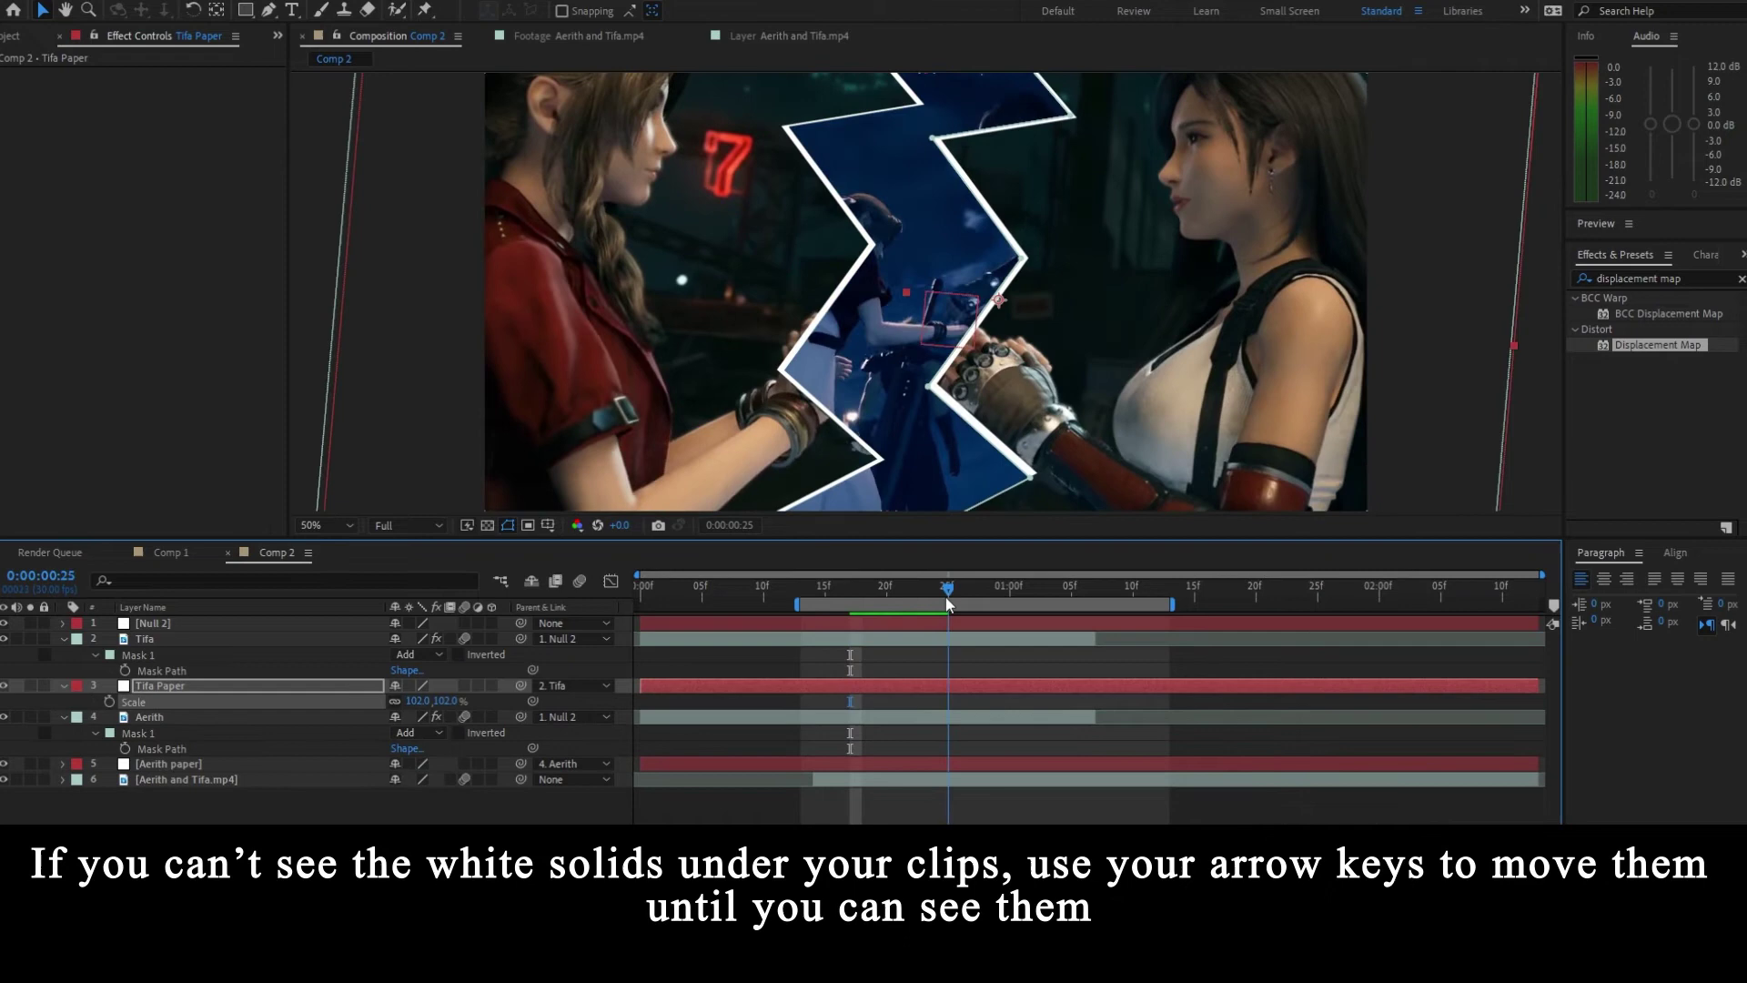
- Examine the white paper edges along both sides of the crack at 0:00:00:26
left_click_drag(946, 597, 961, 597)
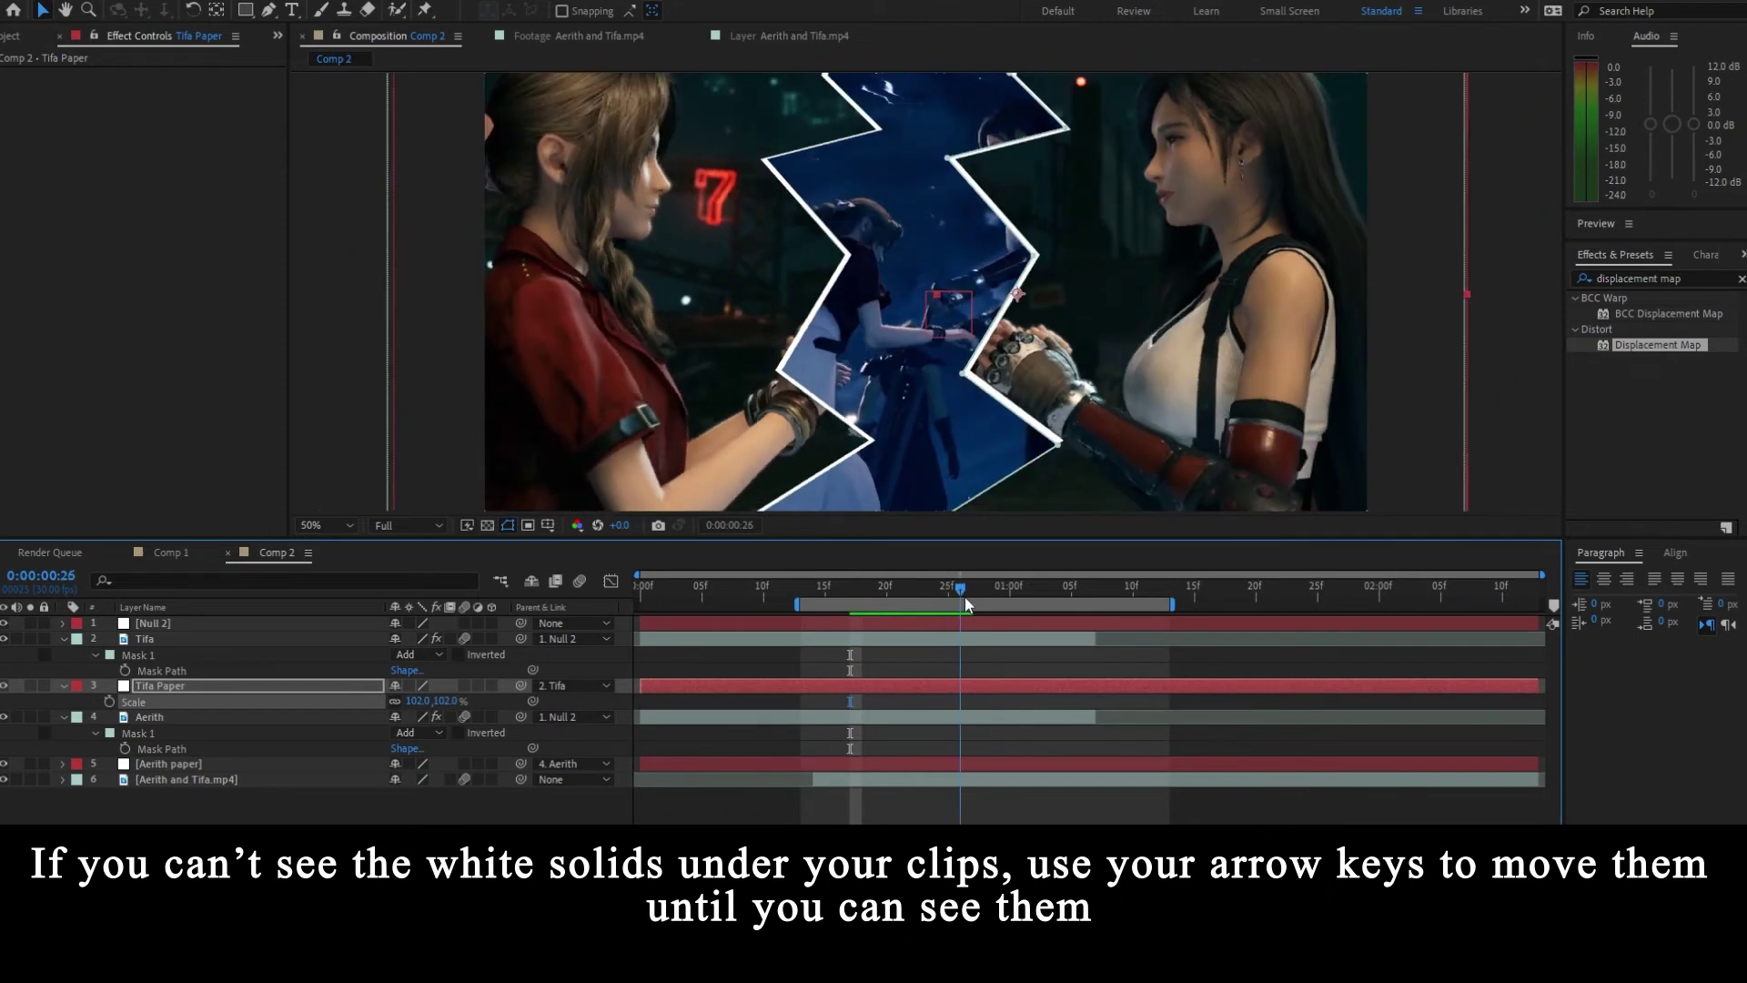
key("comma")
key("period")
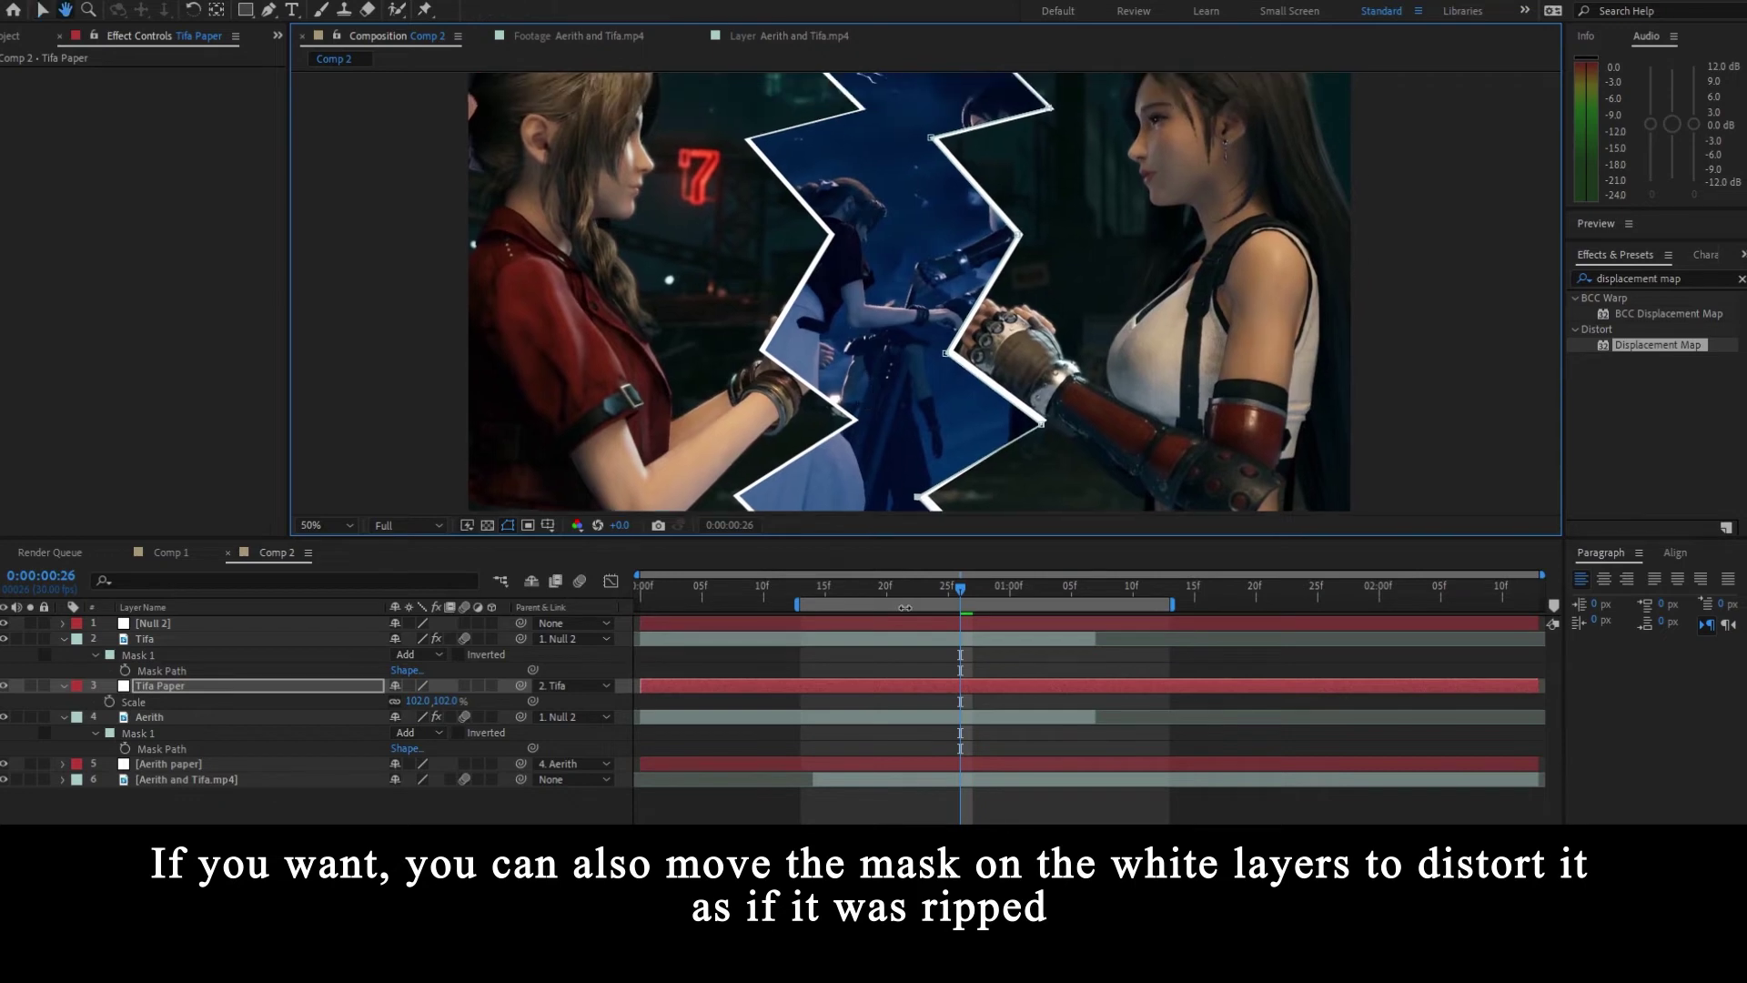
key("comma")
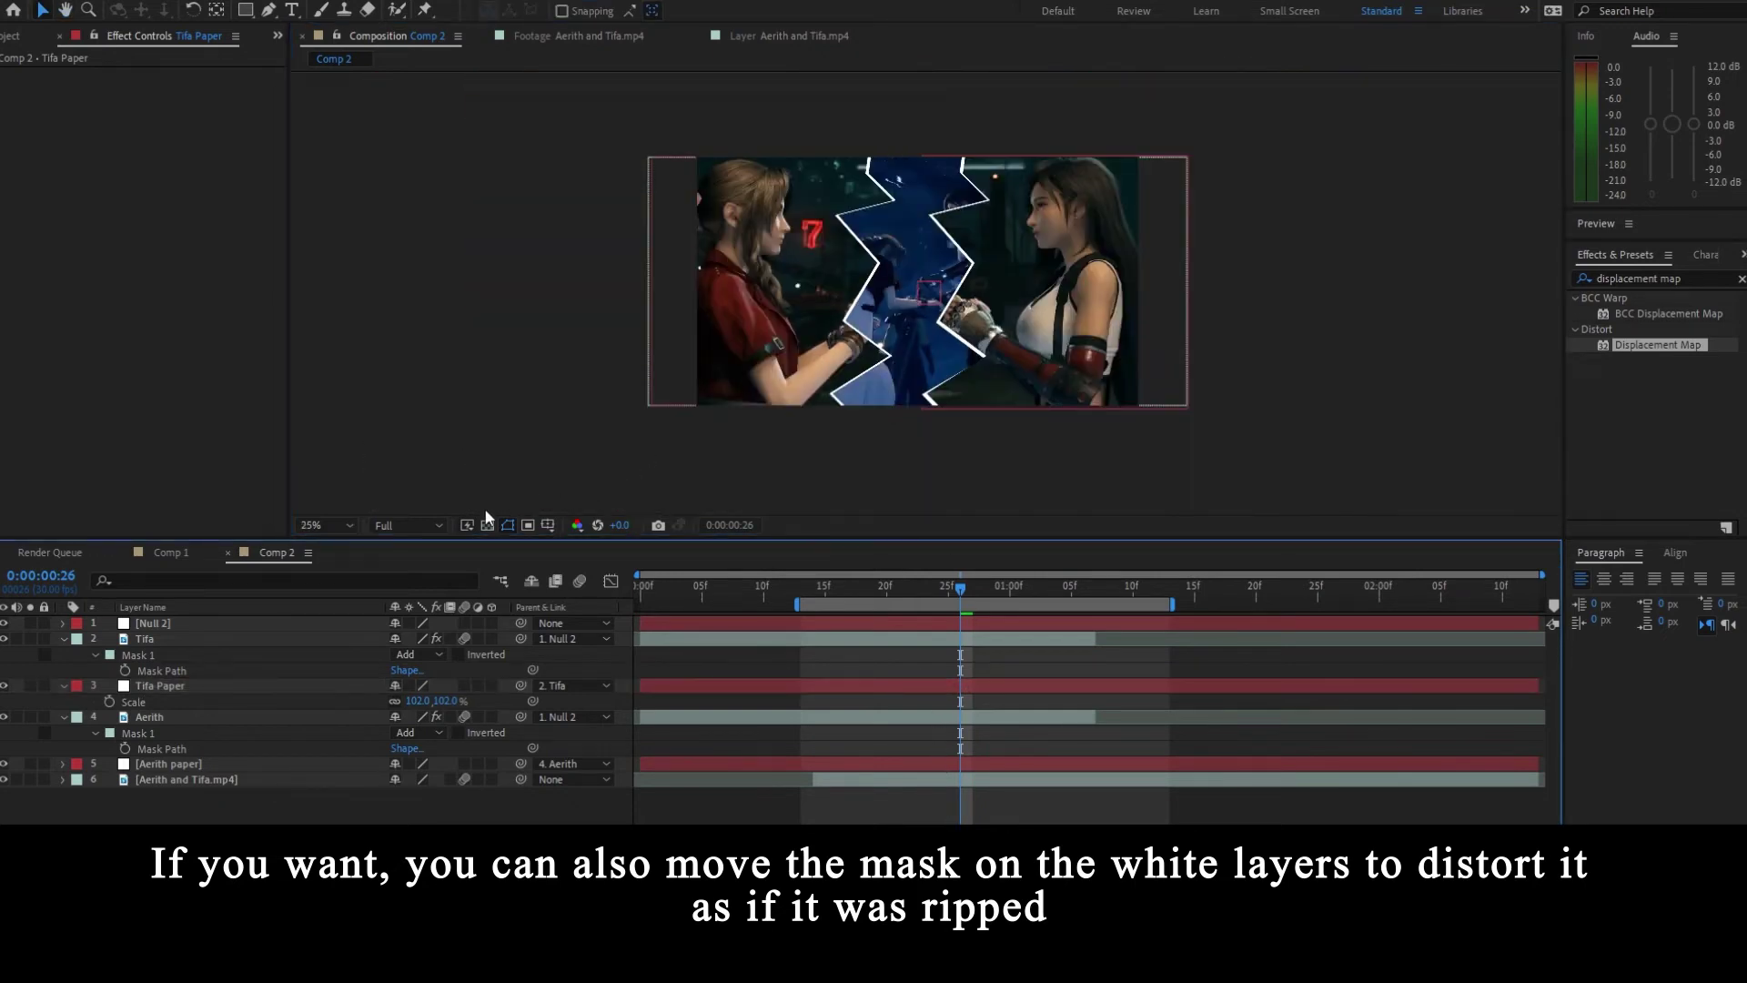
key("shift+slash")
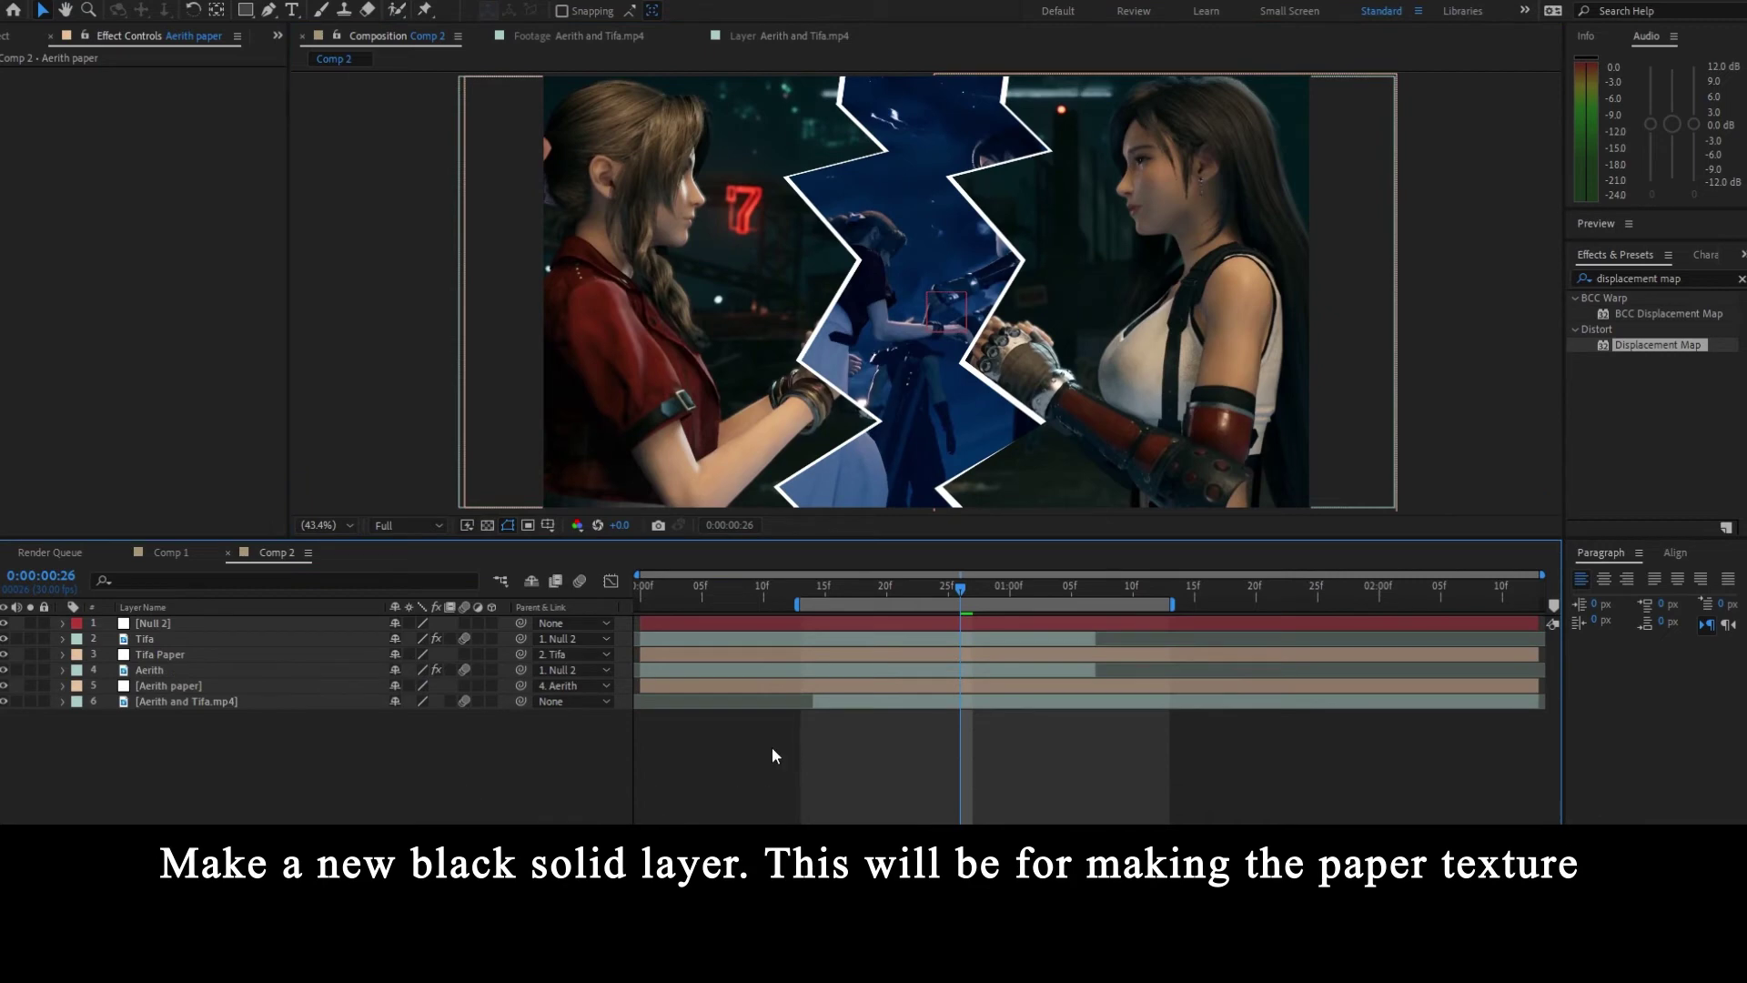
- Create a black 1920 x 1080 px solid layer named "Fractal Noise" in Comp 2
right_click(772, 746)
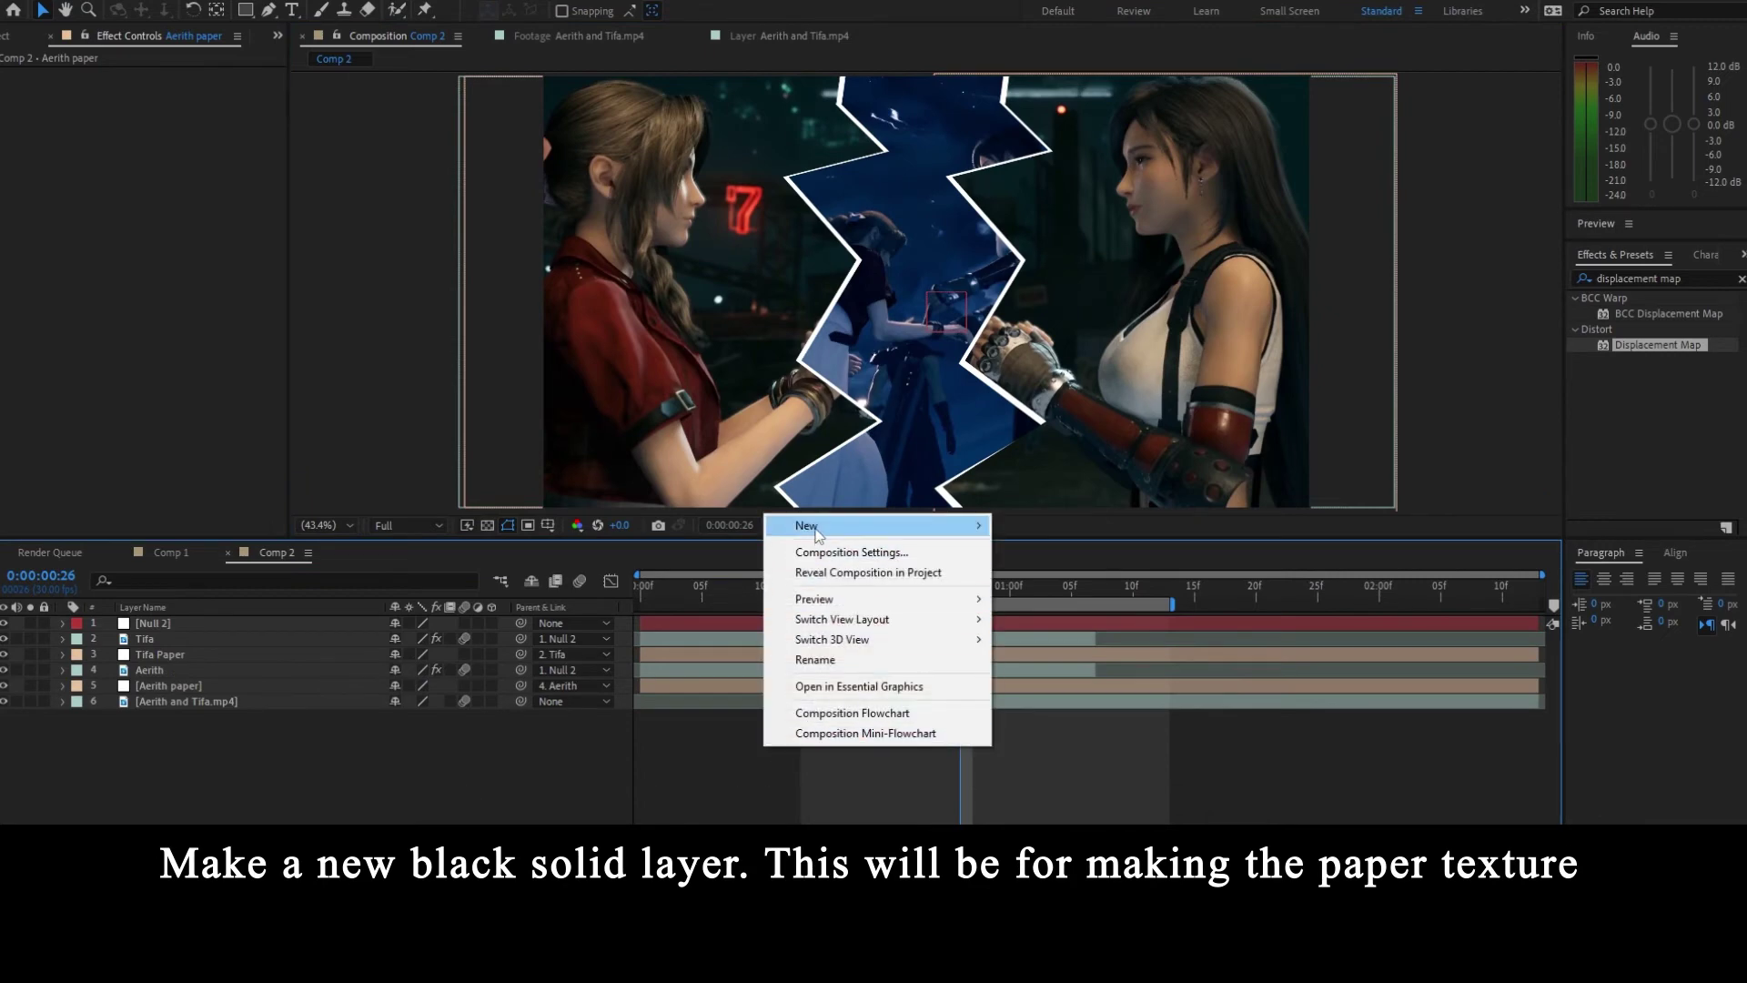
mouse_move(874, 518)
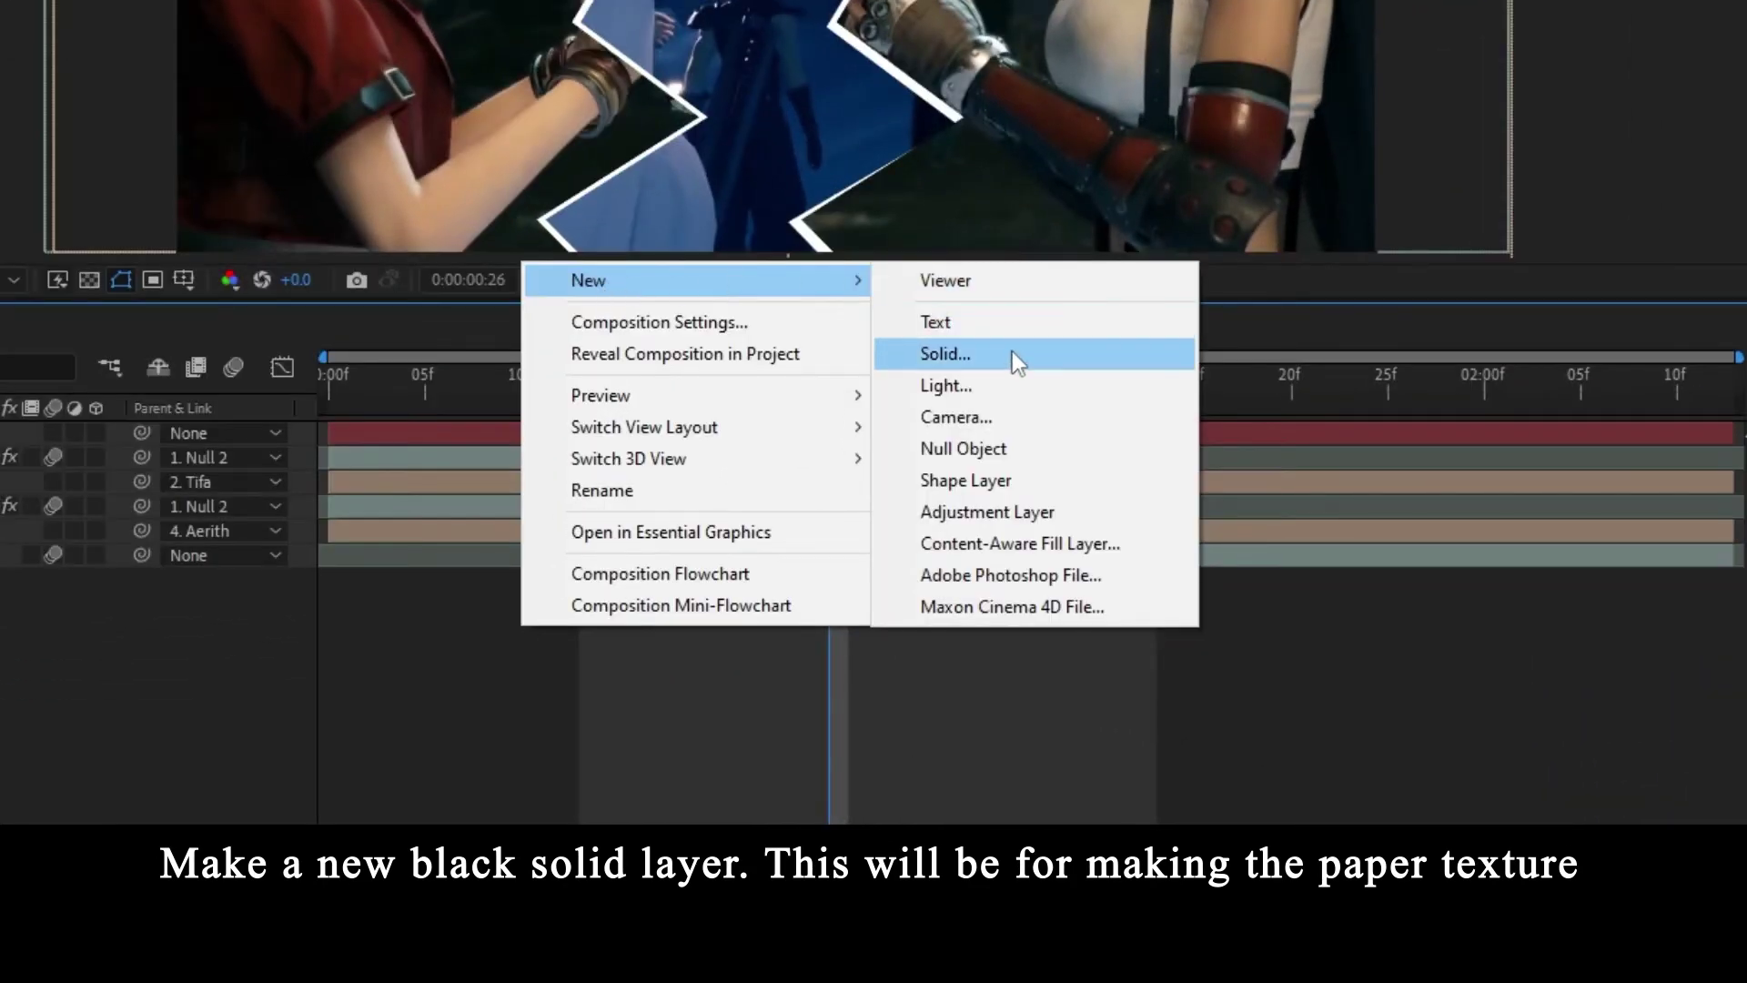
left_click(992, 362)
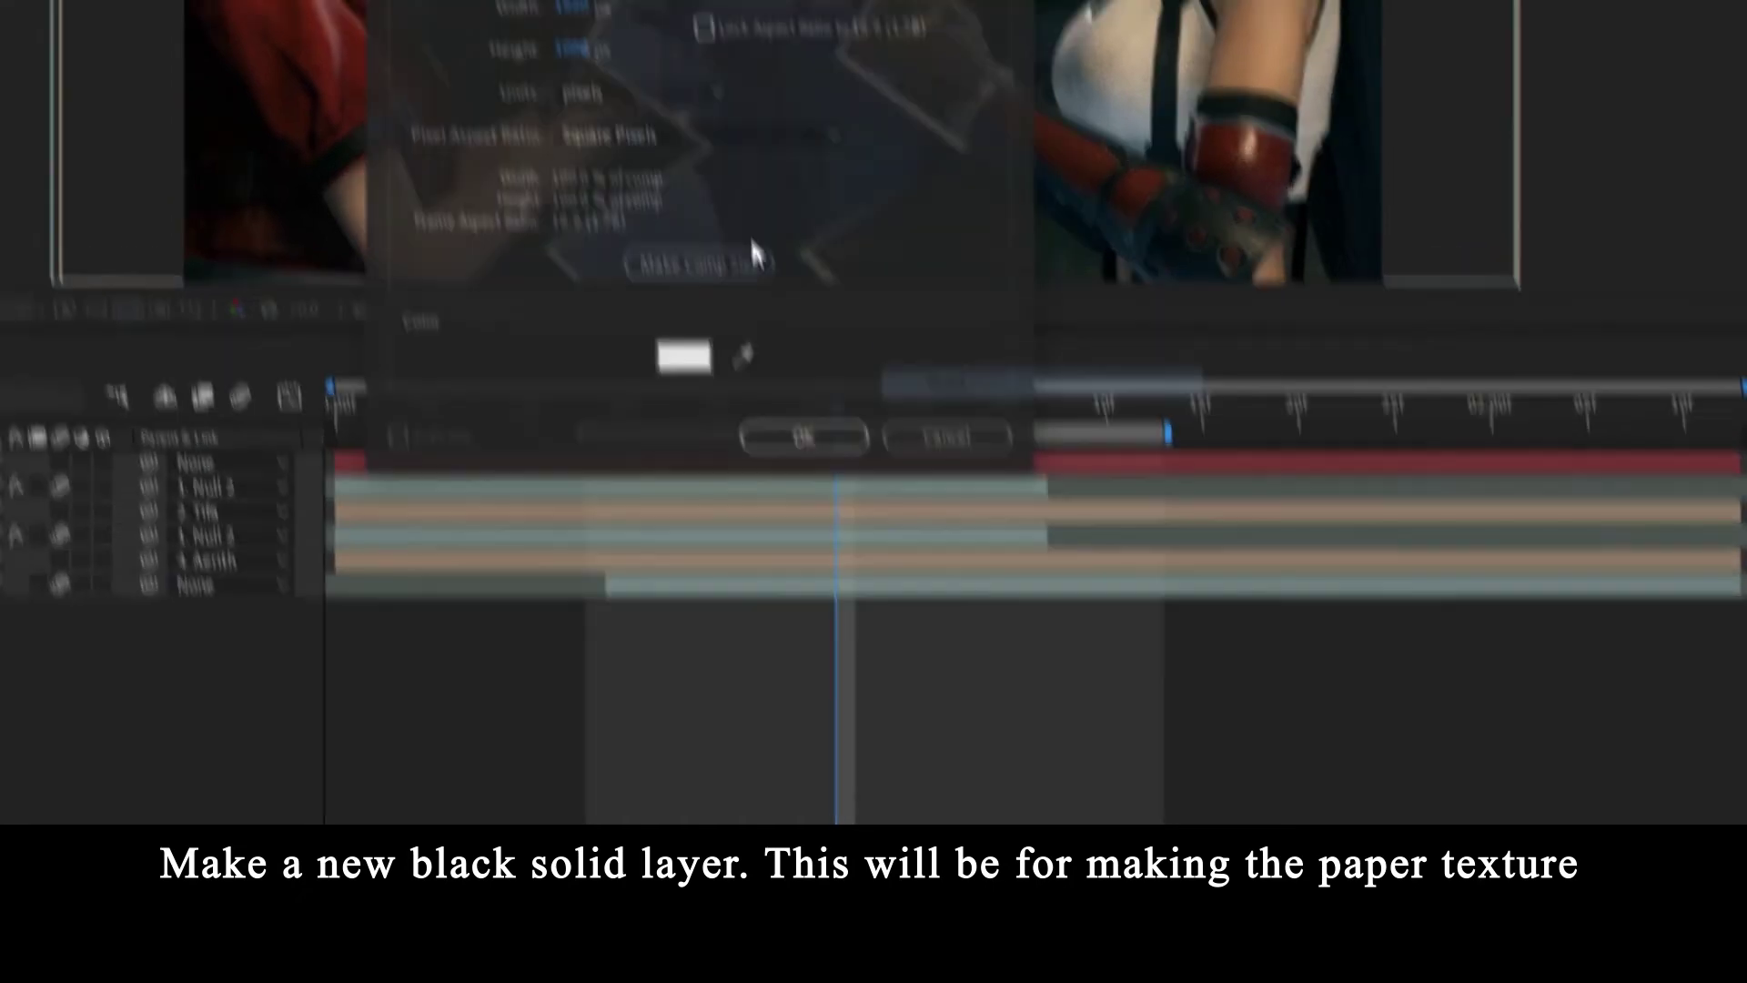
left_click(676, 323)
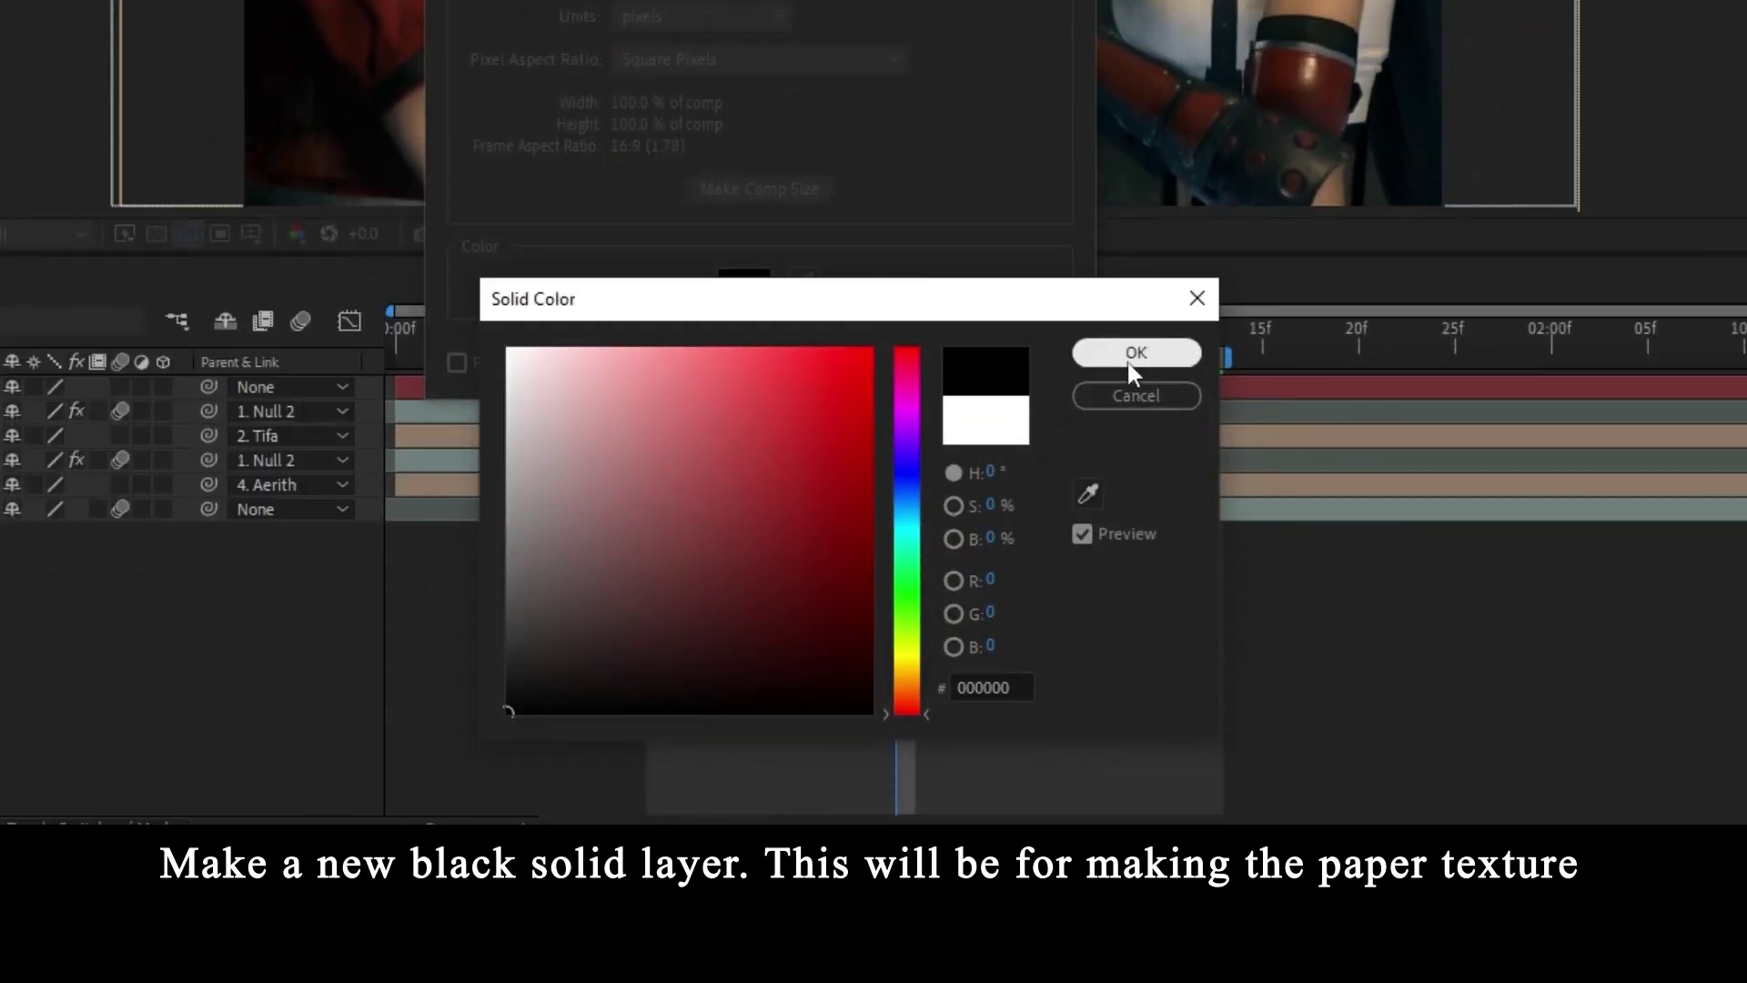
left_click(1133, 355)
left_click(741, 164)
type("Fra")
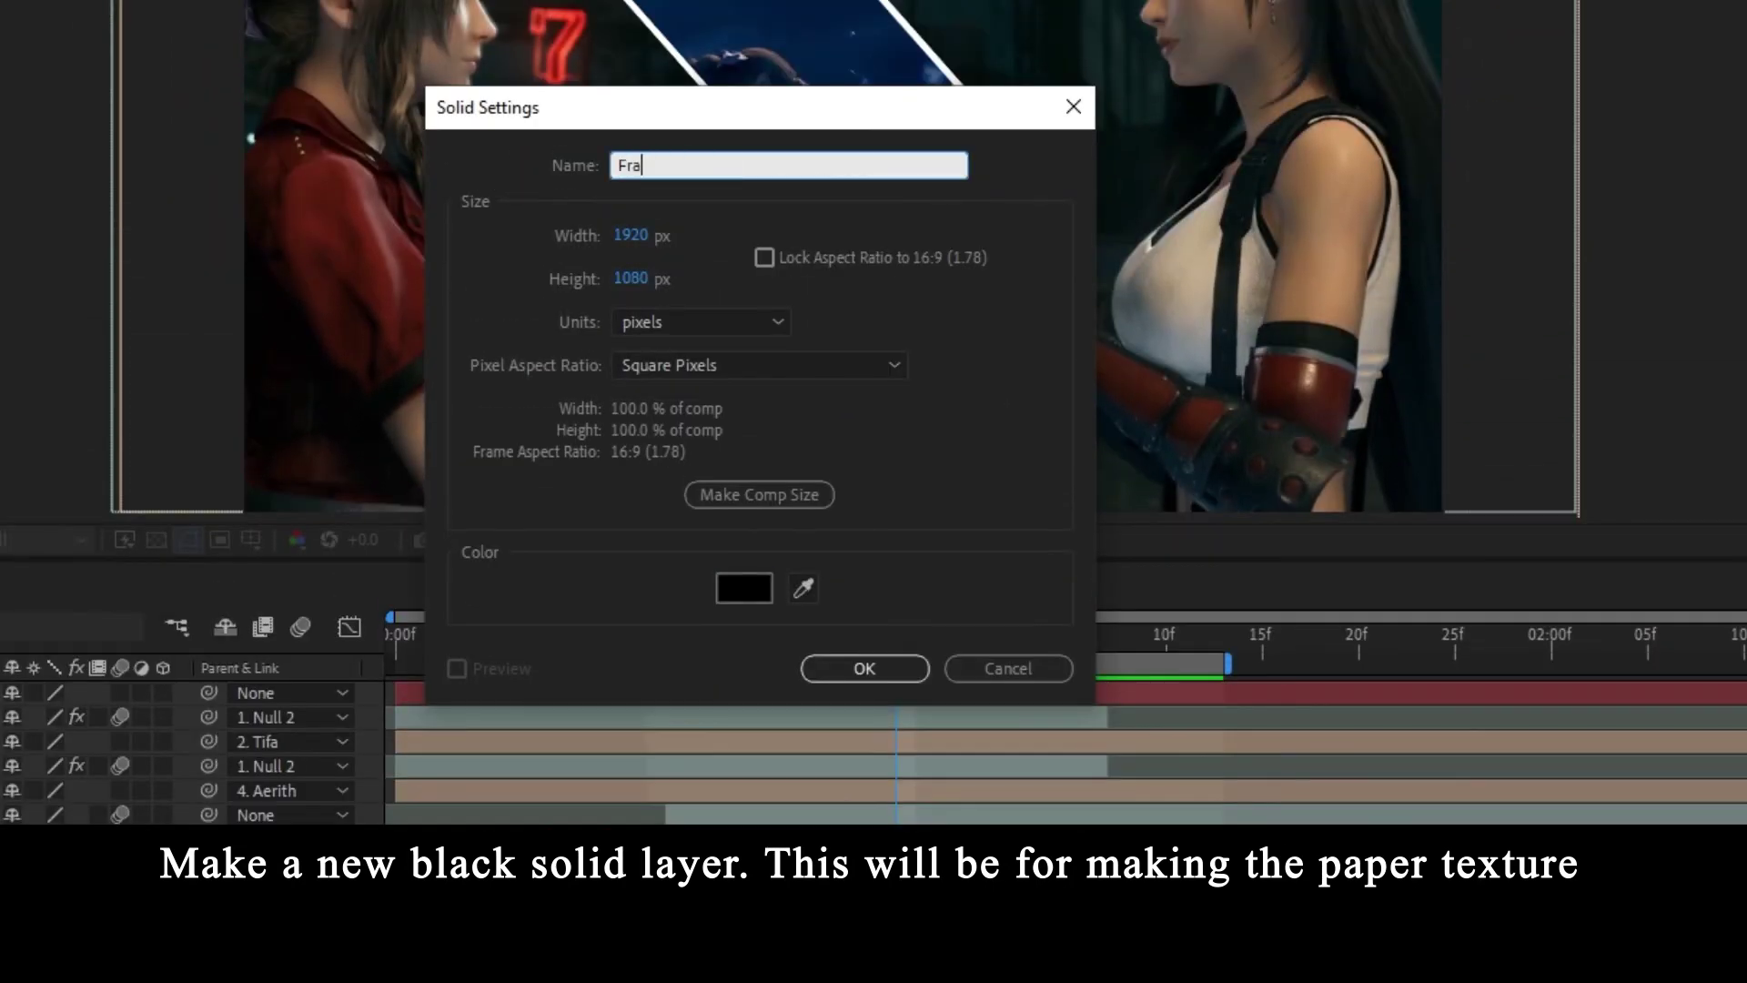
type("ctal Noise")
key("Return")
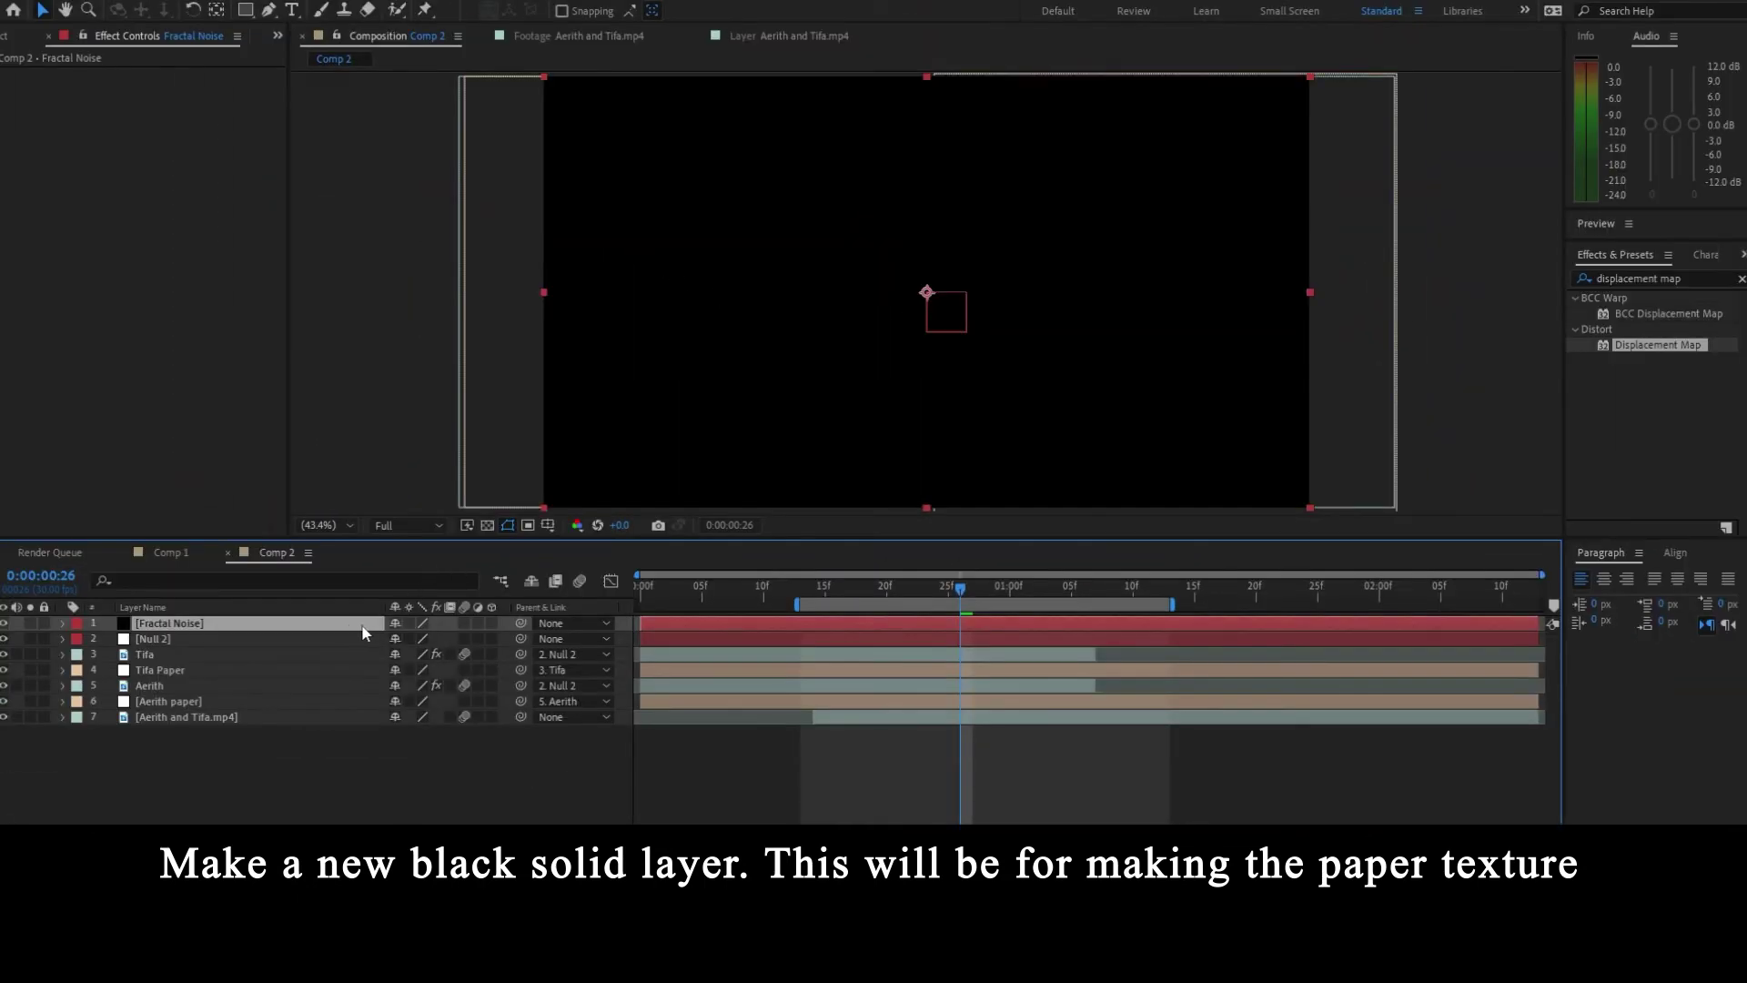
- Find the Fractal Noise effect and apply it to the new black solid
left_click(1698, 279)
type("fr")
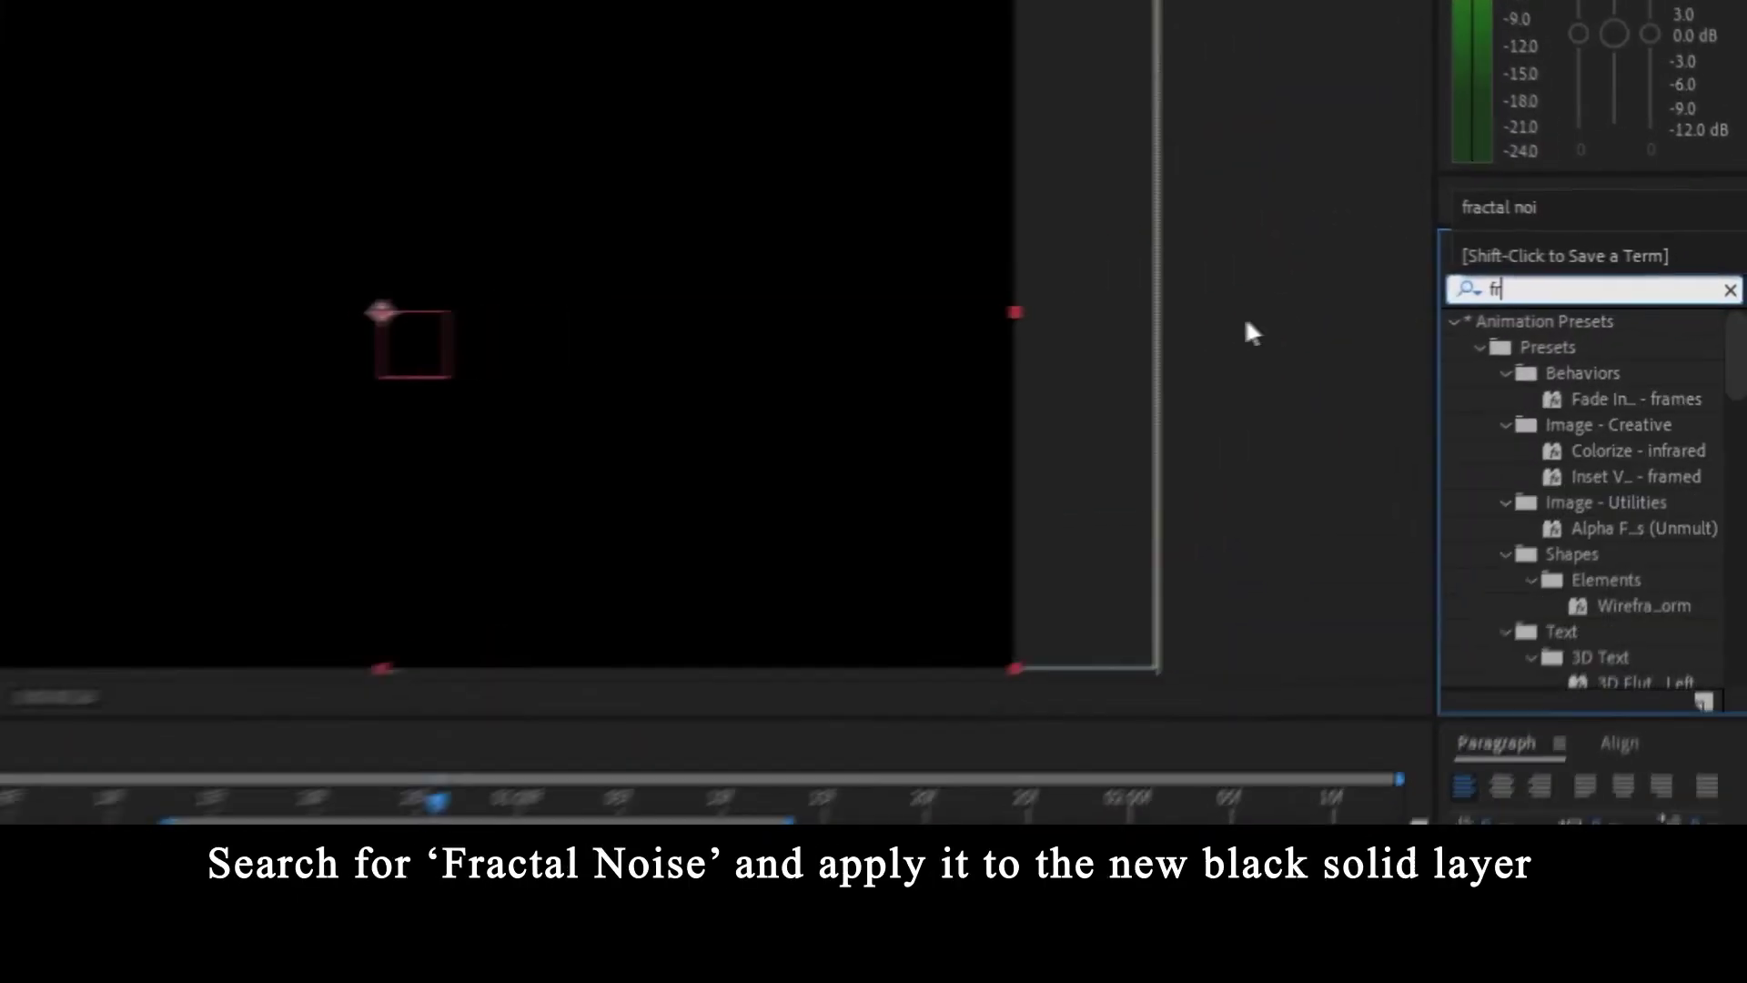
type("actal noi")
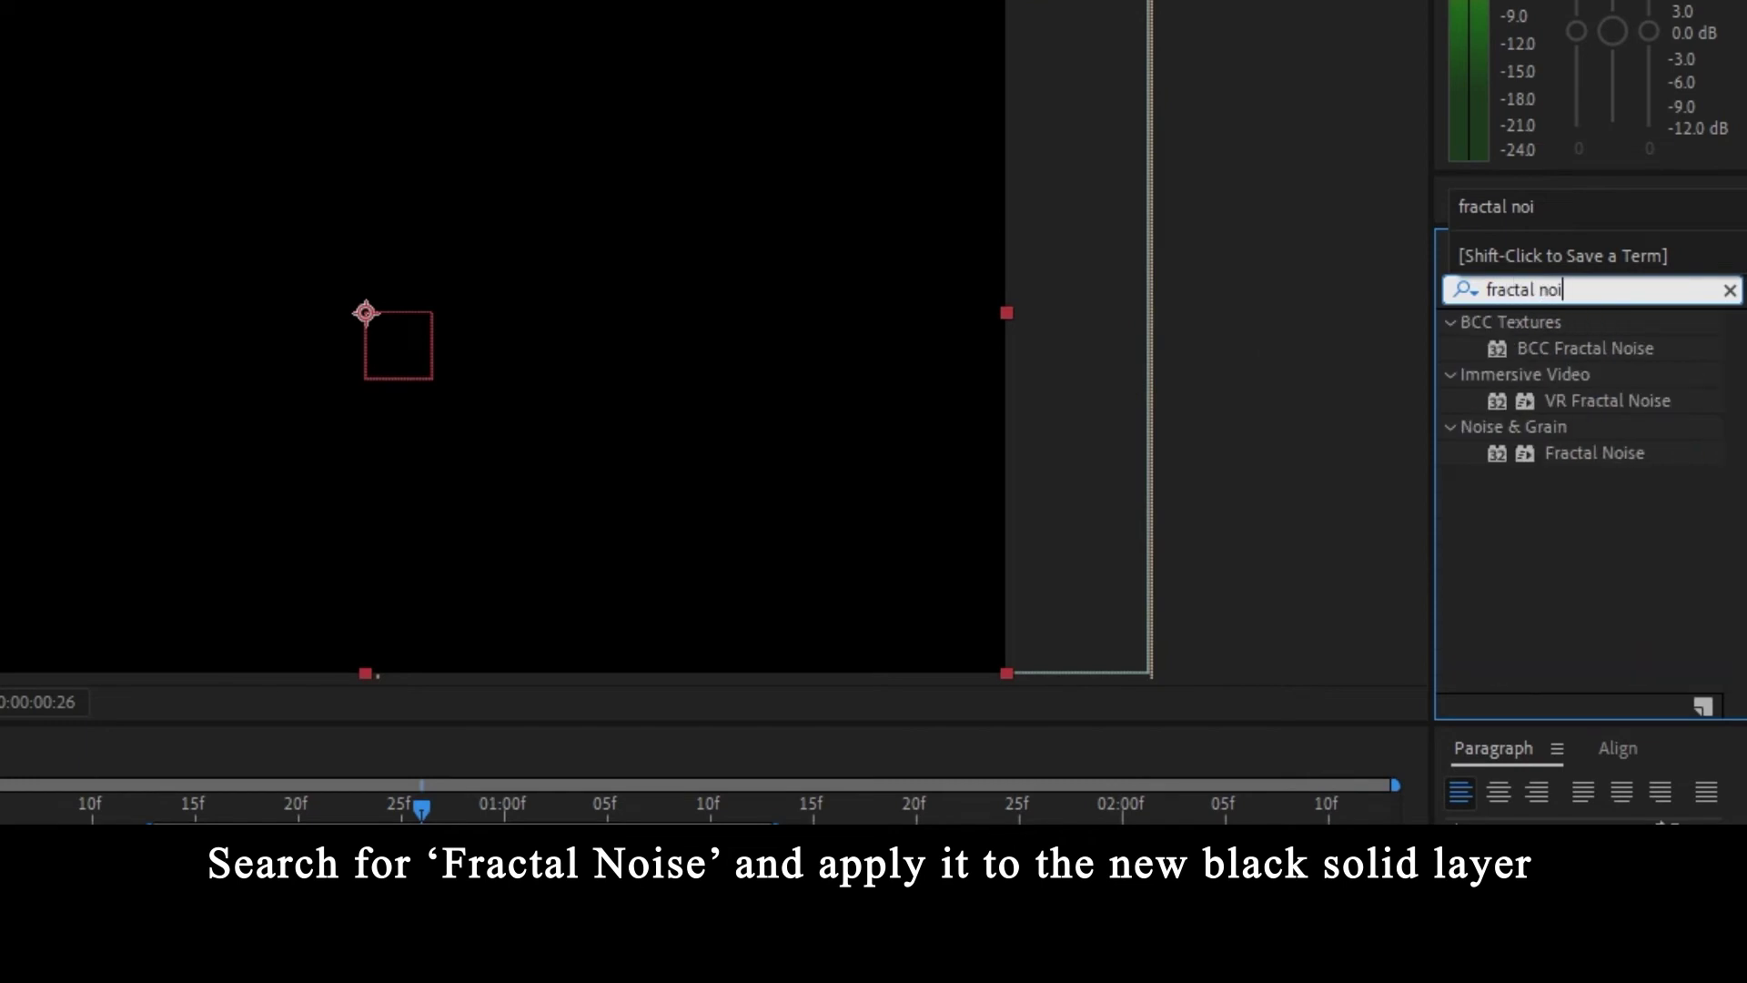
left_click(1645, 460)
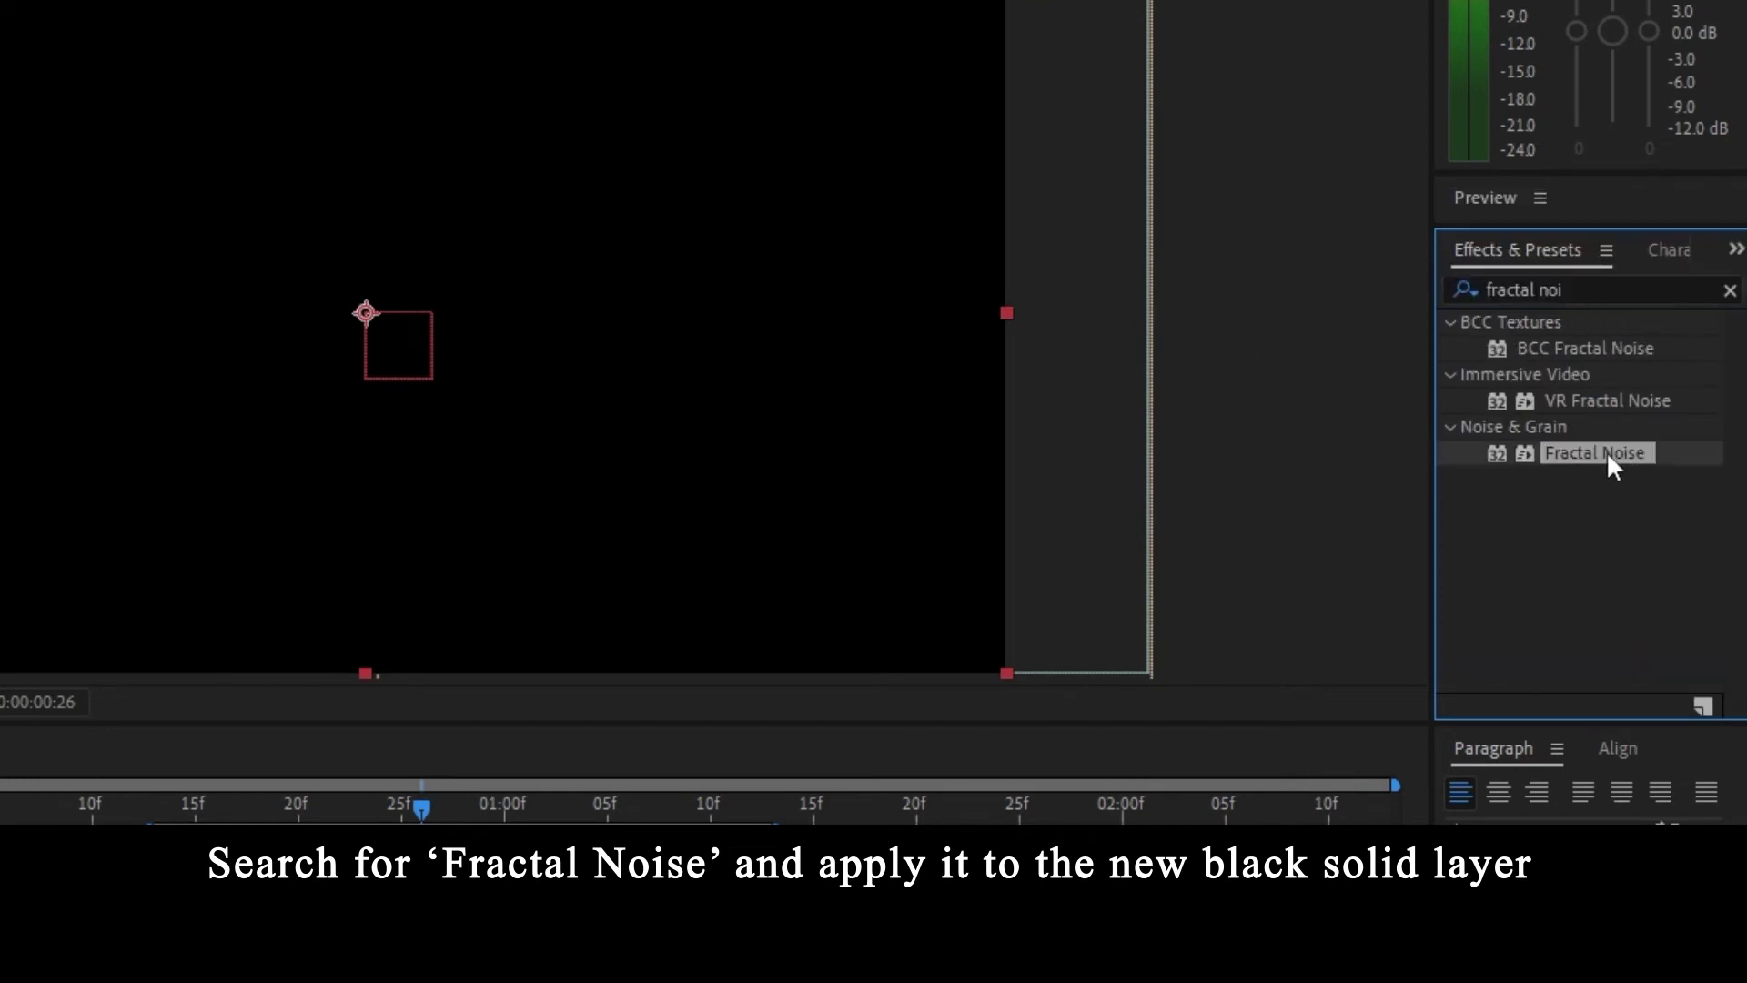
left_click_drag(1608, 455, 1567, 483)
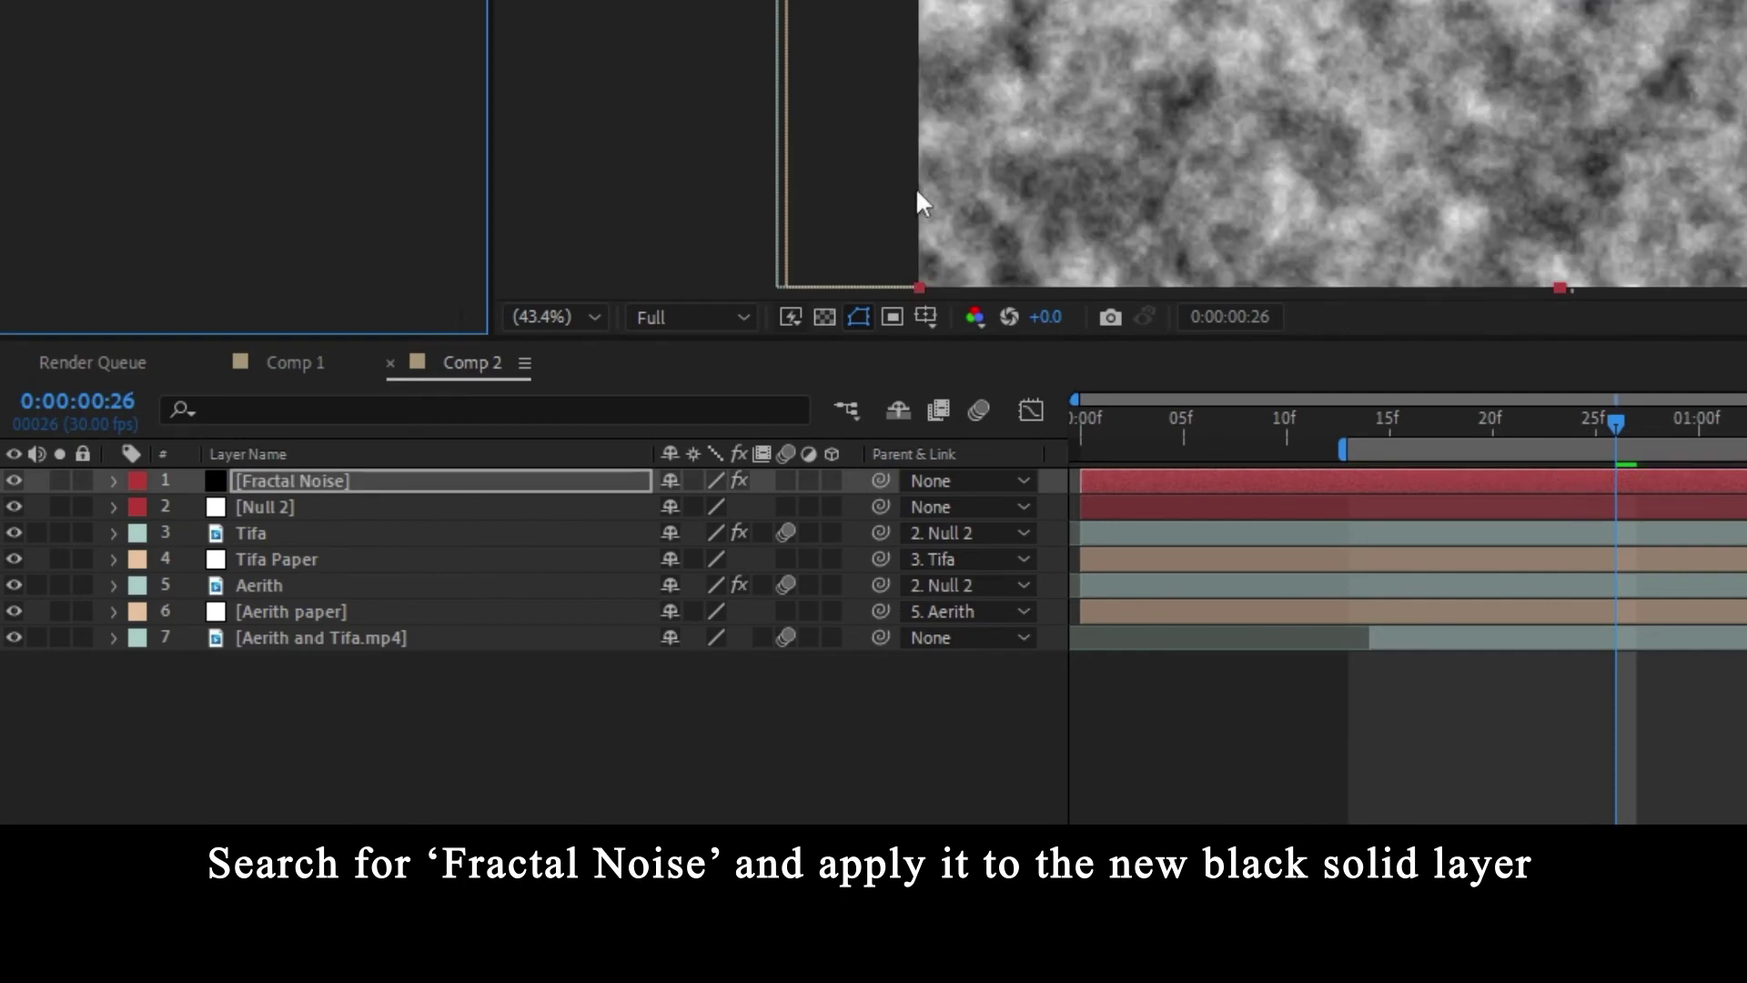
- Set the Fractal Noise contrast to 120, brightness to -6 and fractal type to Dynamic
left_click(289, 191)
type("1")
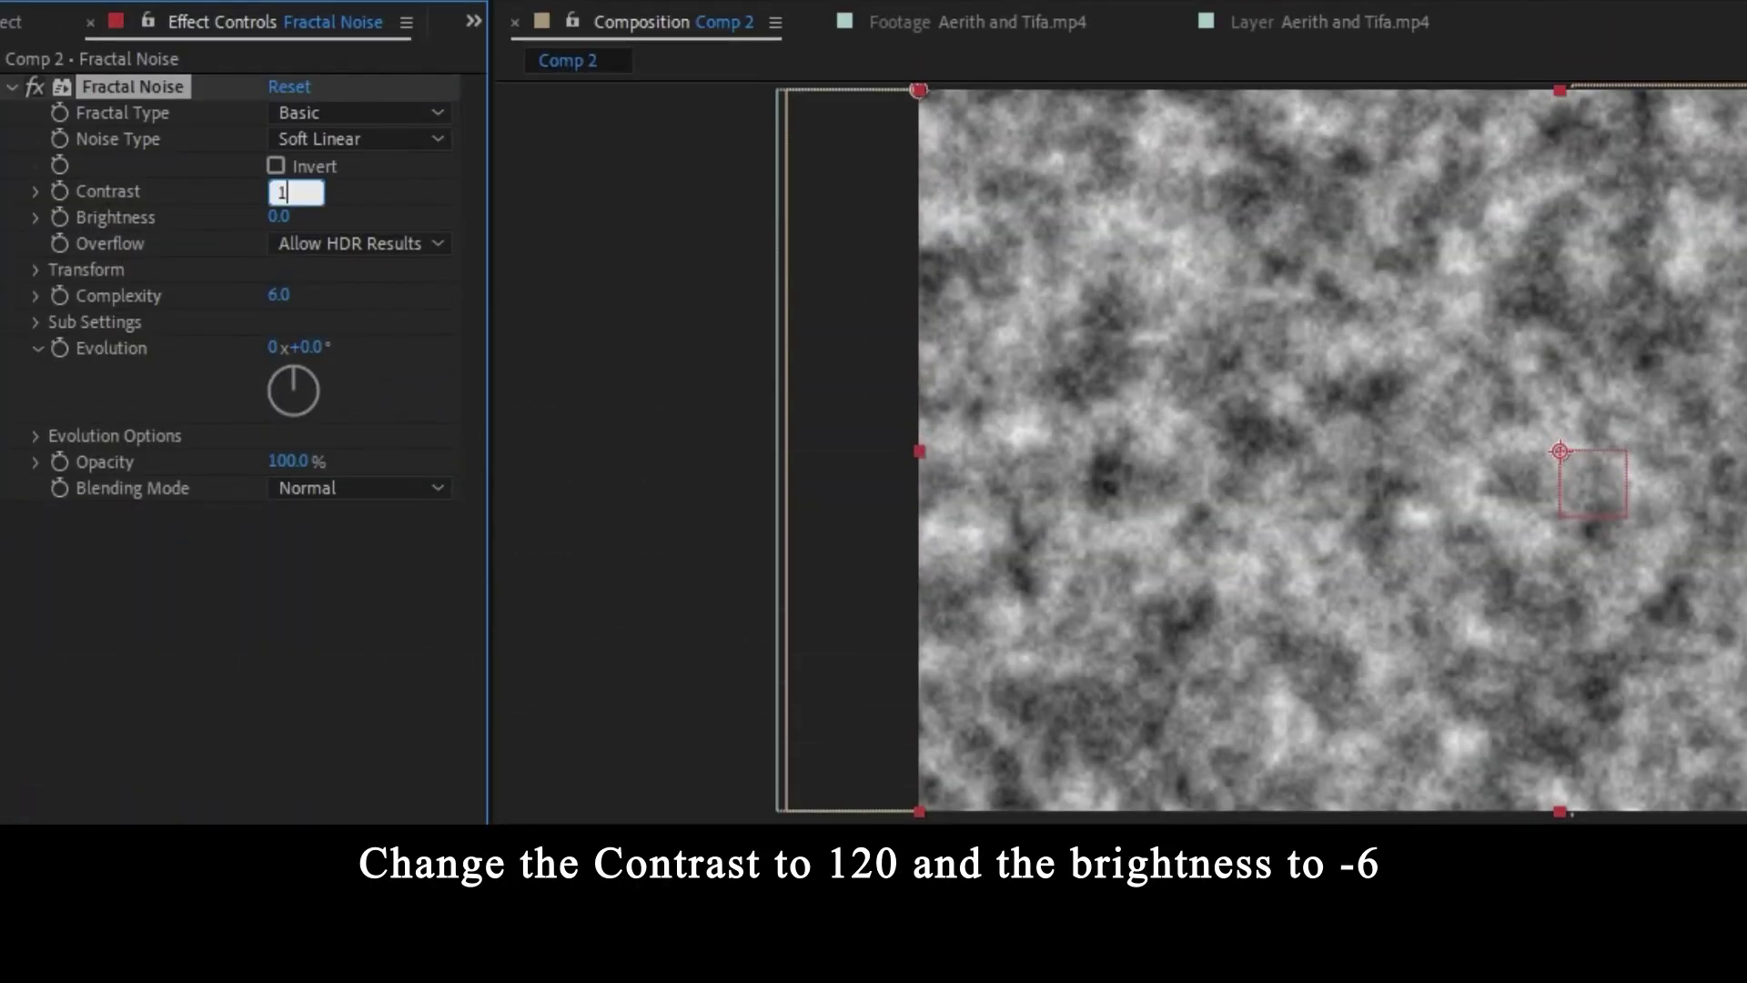
type("20")
key("Return")
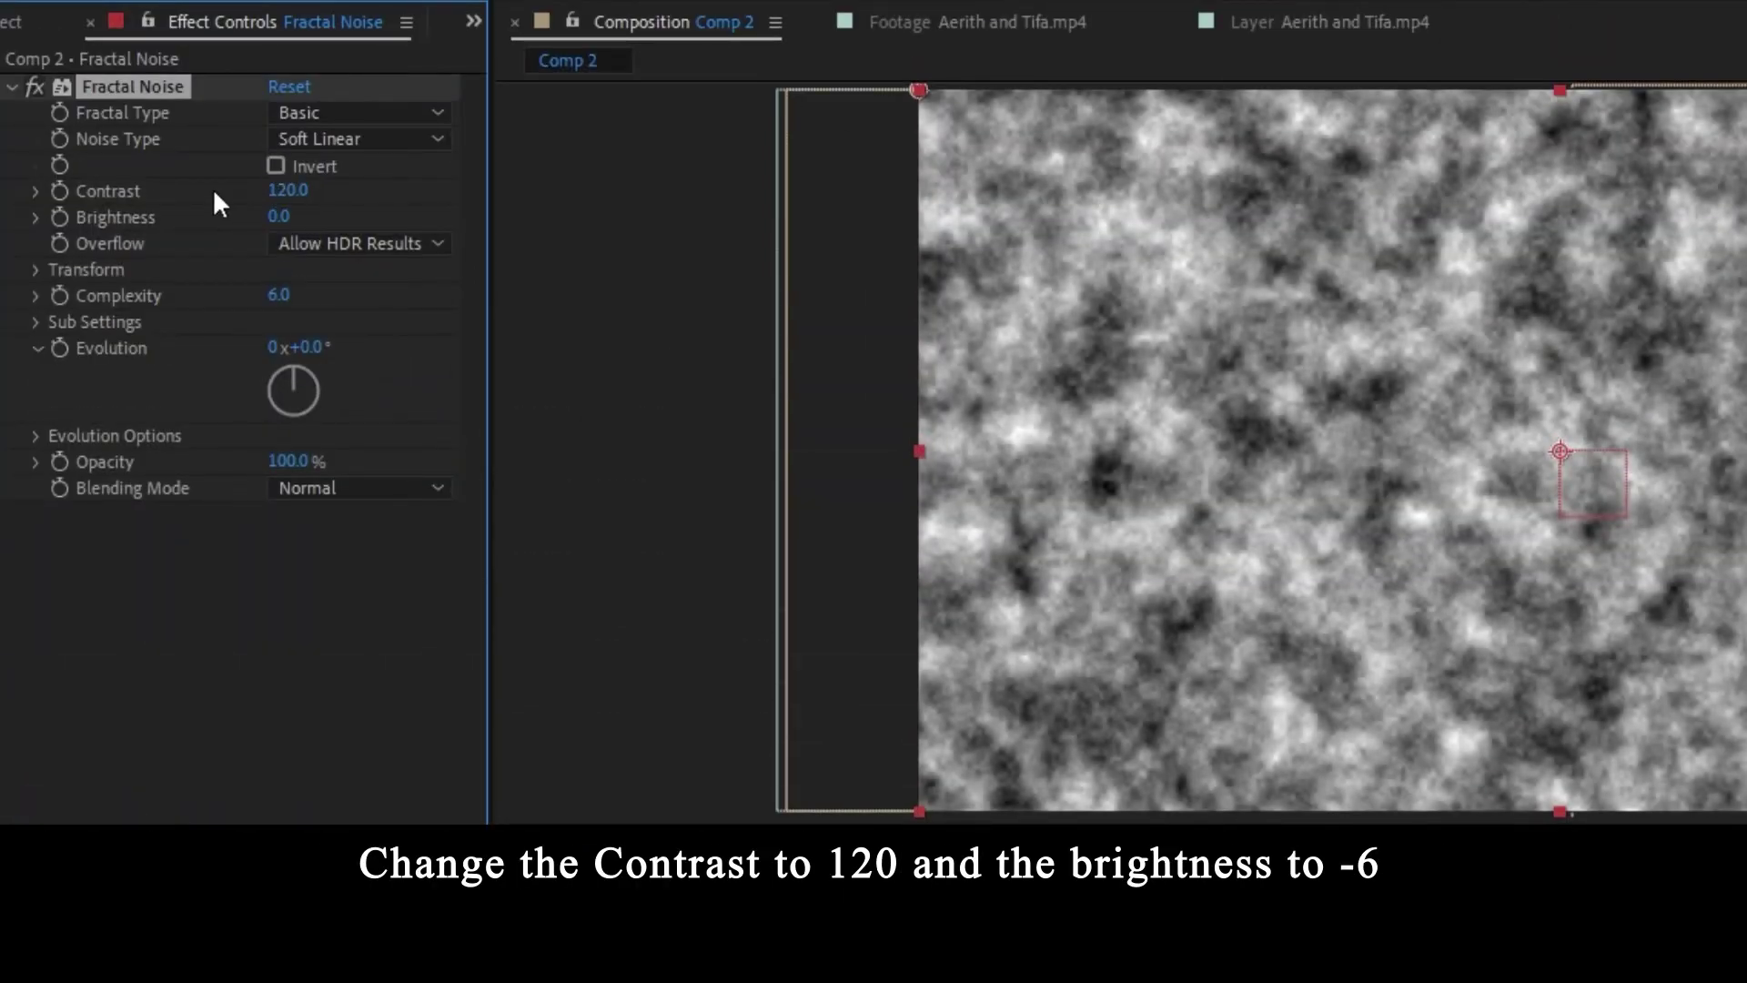
left_click(284, 219)
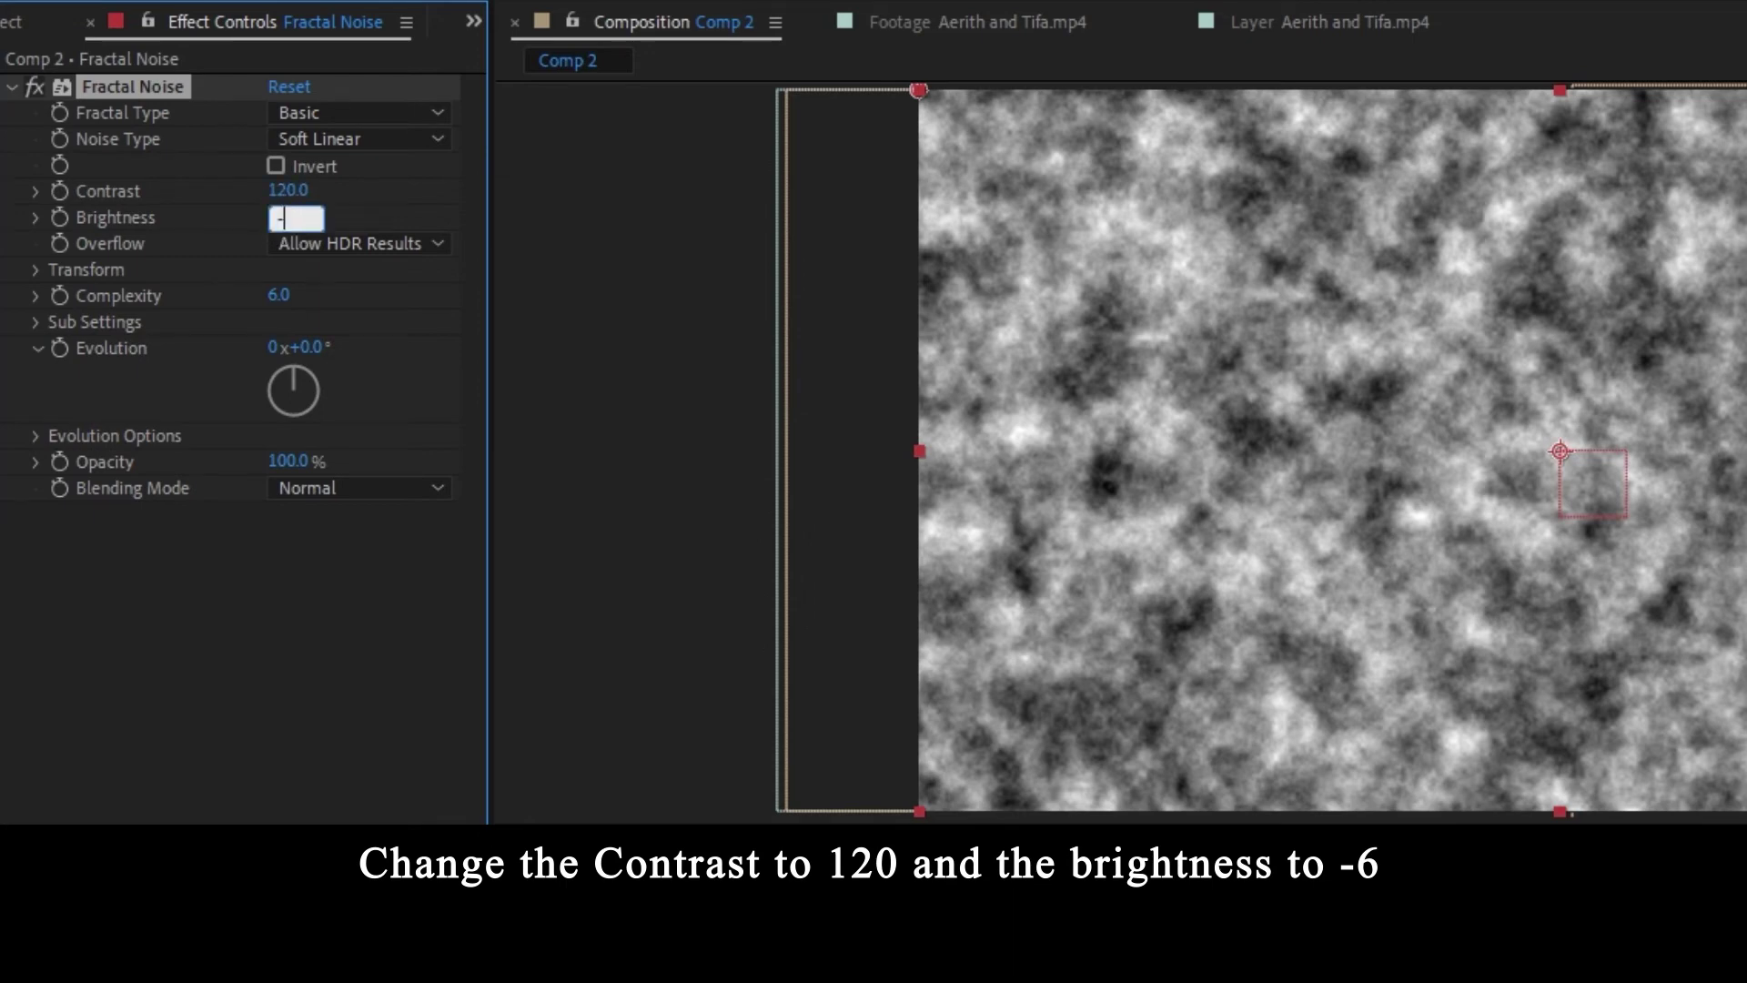
key("Return")
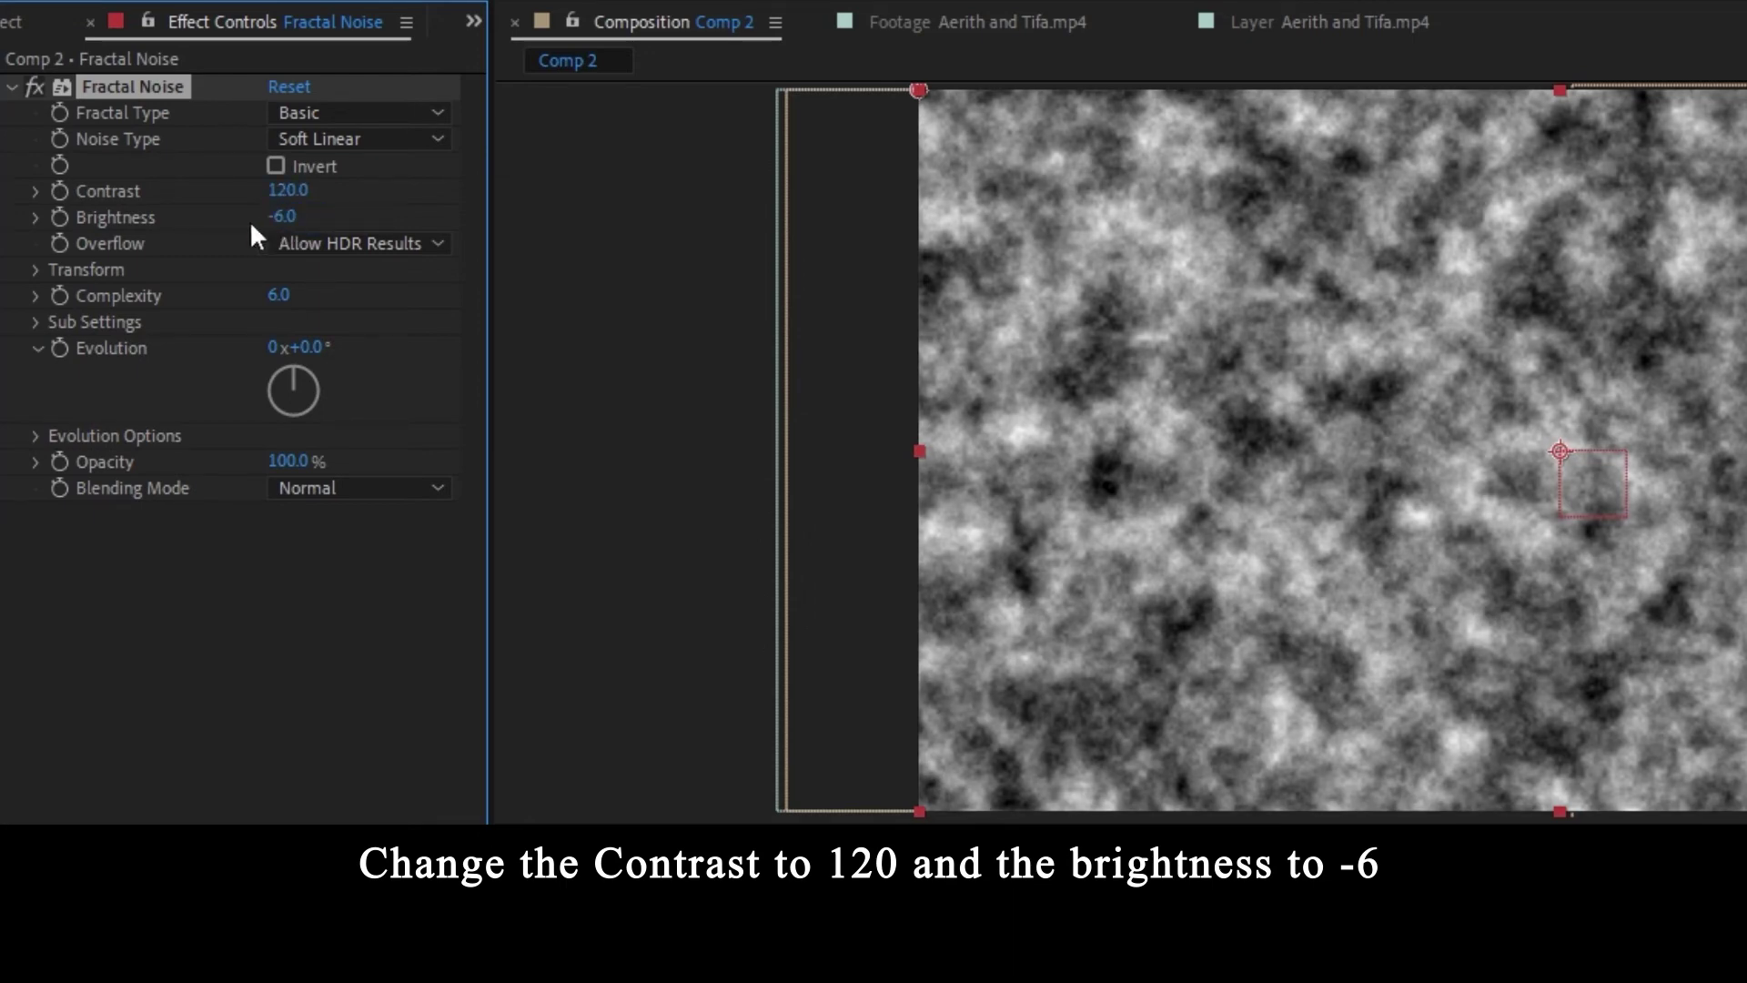
left_click(338, 111)
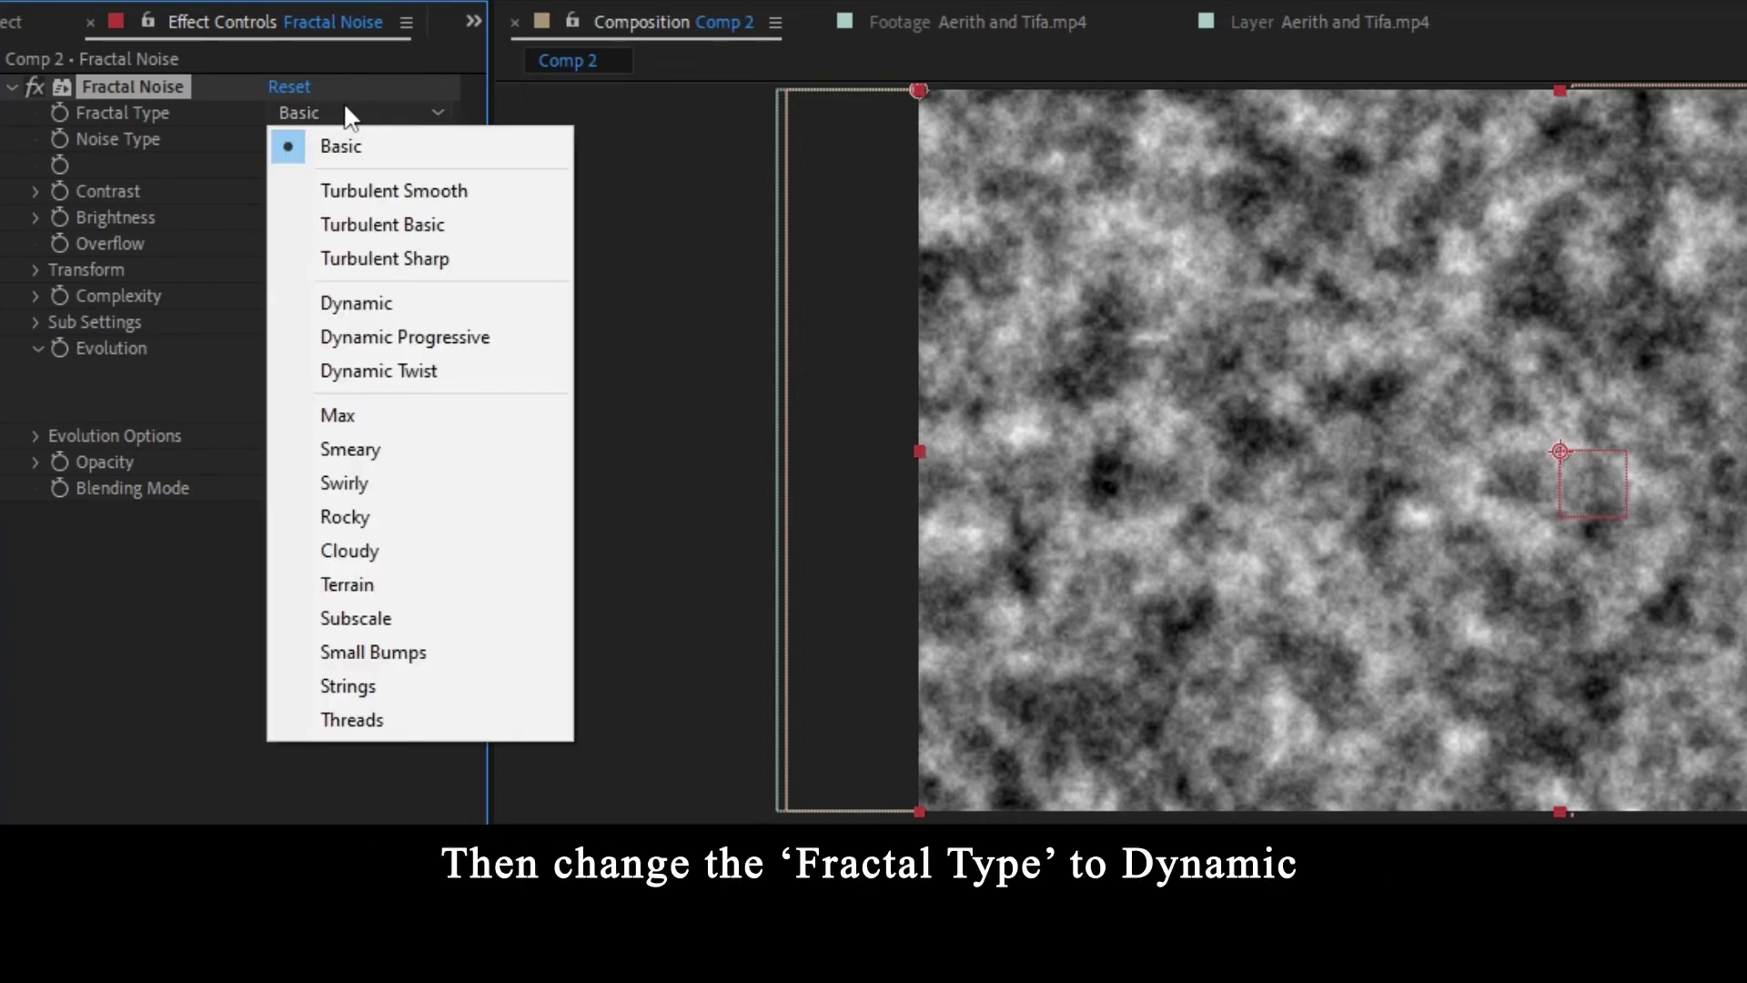
left_click(432, 314)
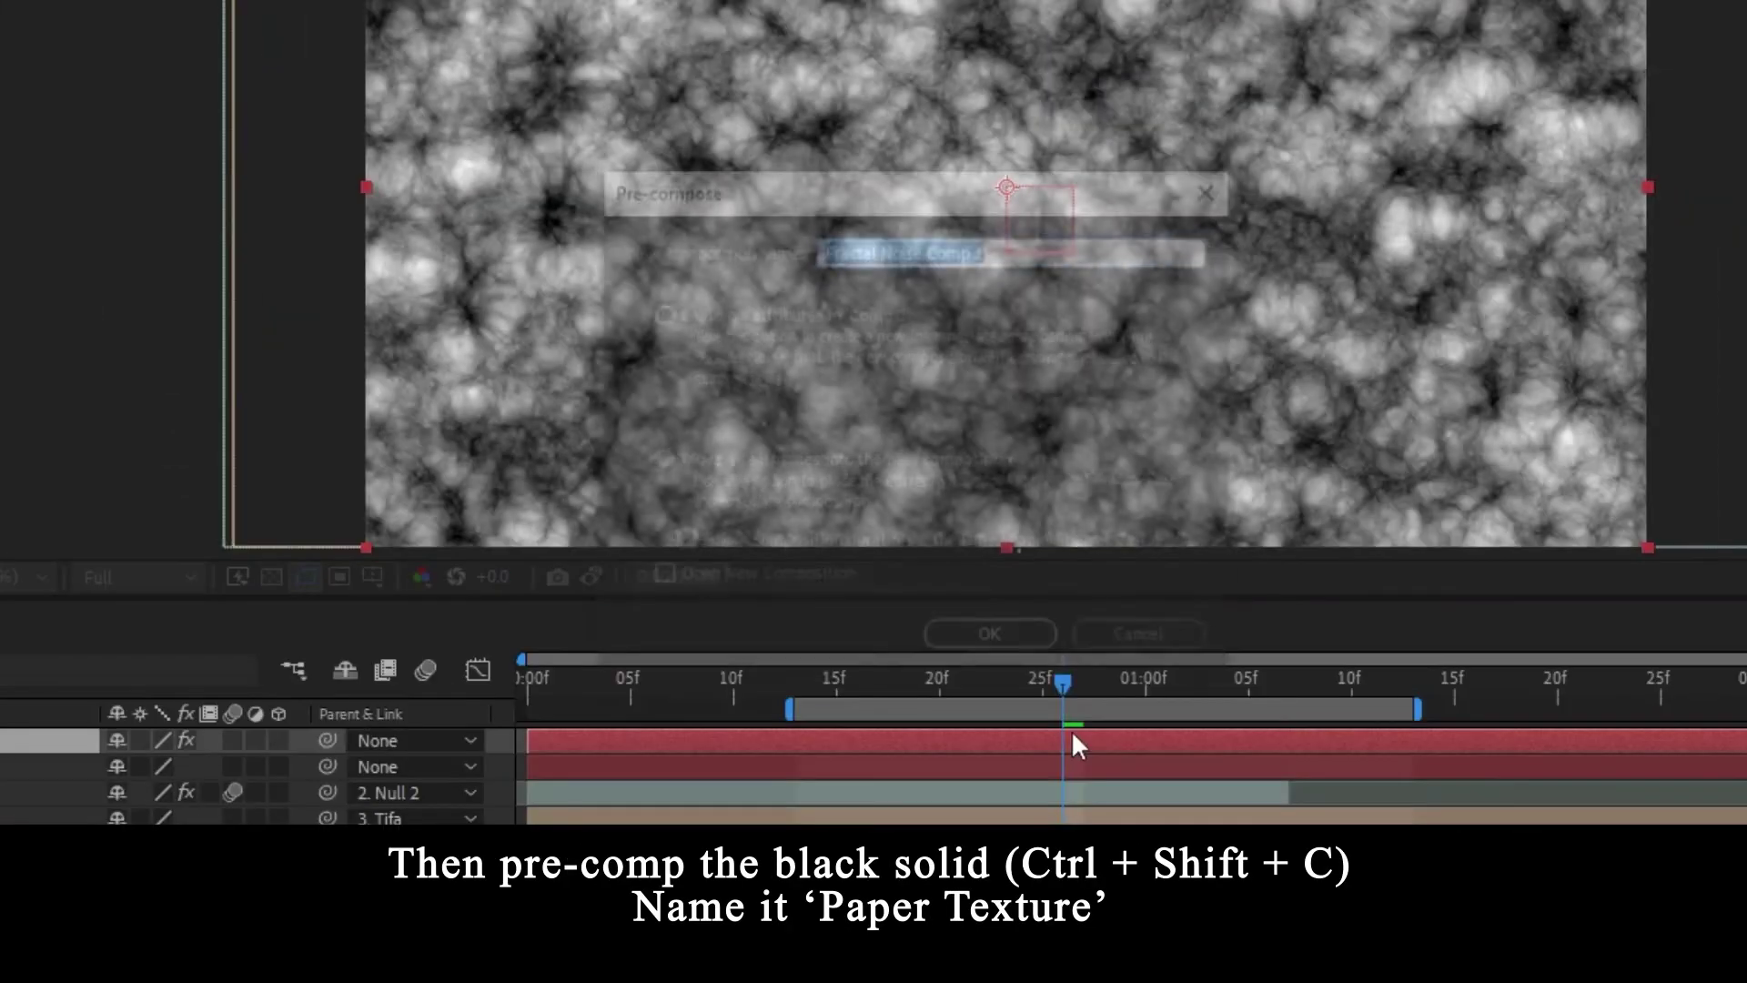
- Pre-compose the noise solid as "Paper Texture - Fractal" with all attributes moved into the new composition, and hide the resulting layer
left_click(801, 466)
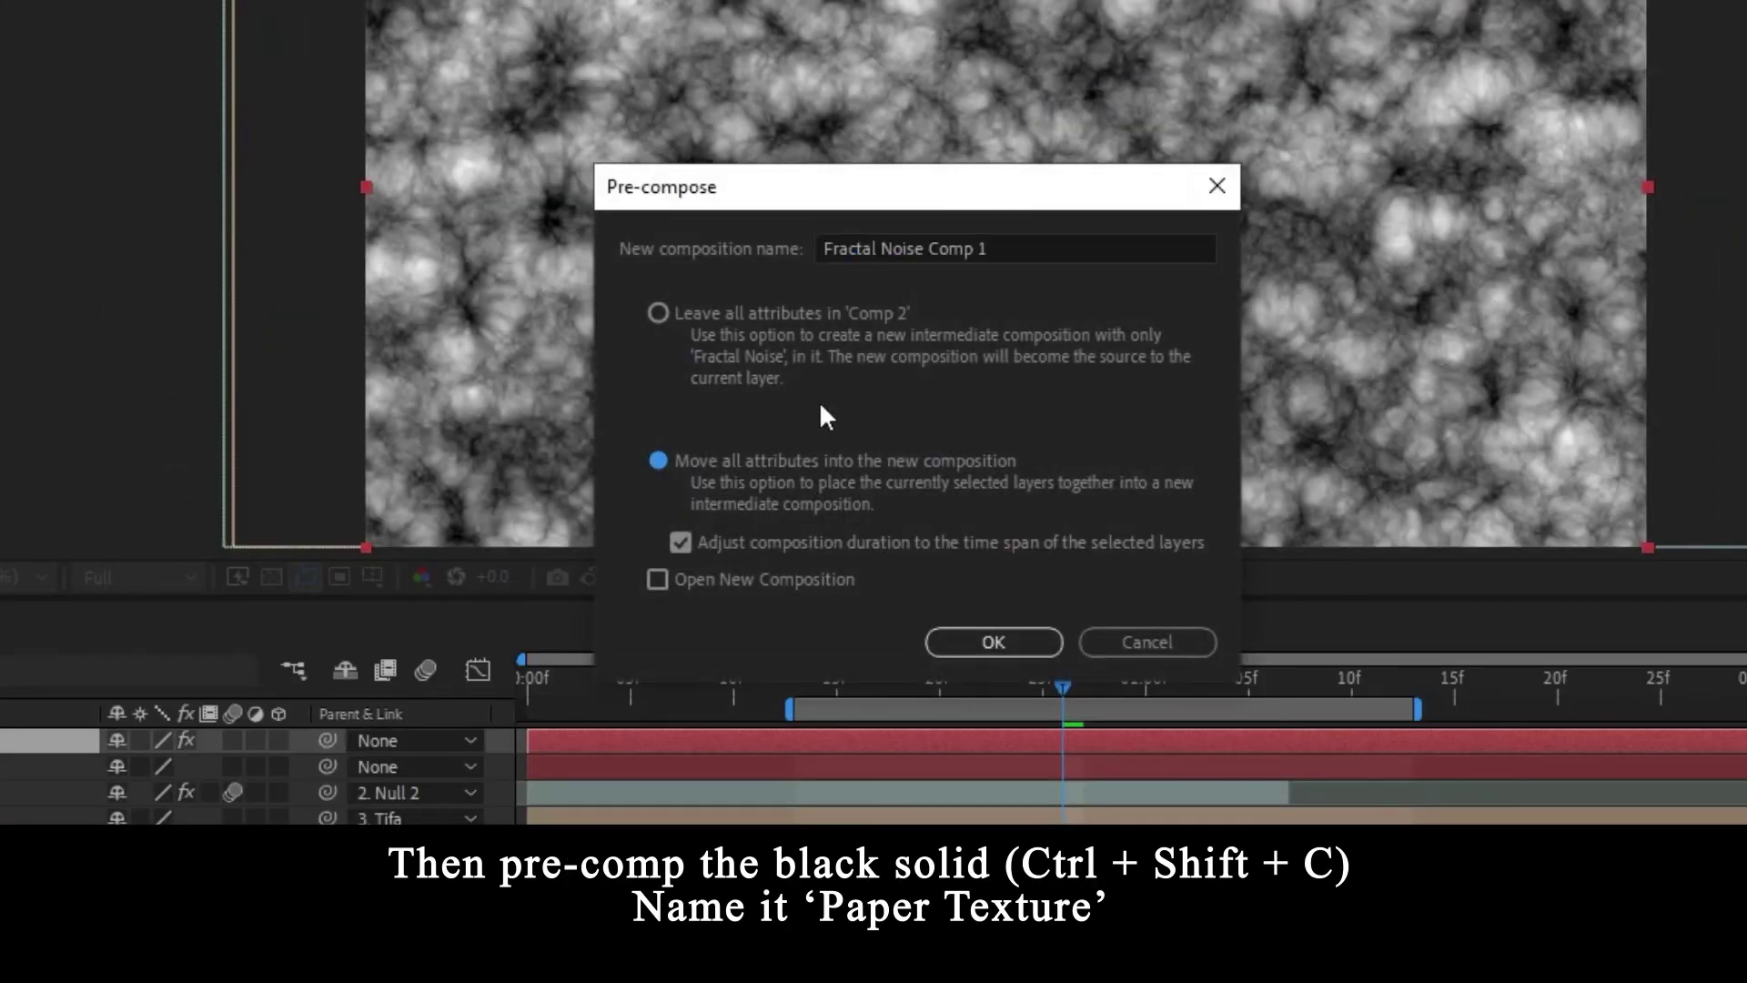
left_click(1008, 238)
type("Pap")
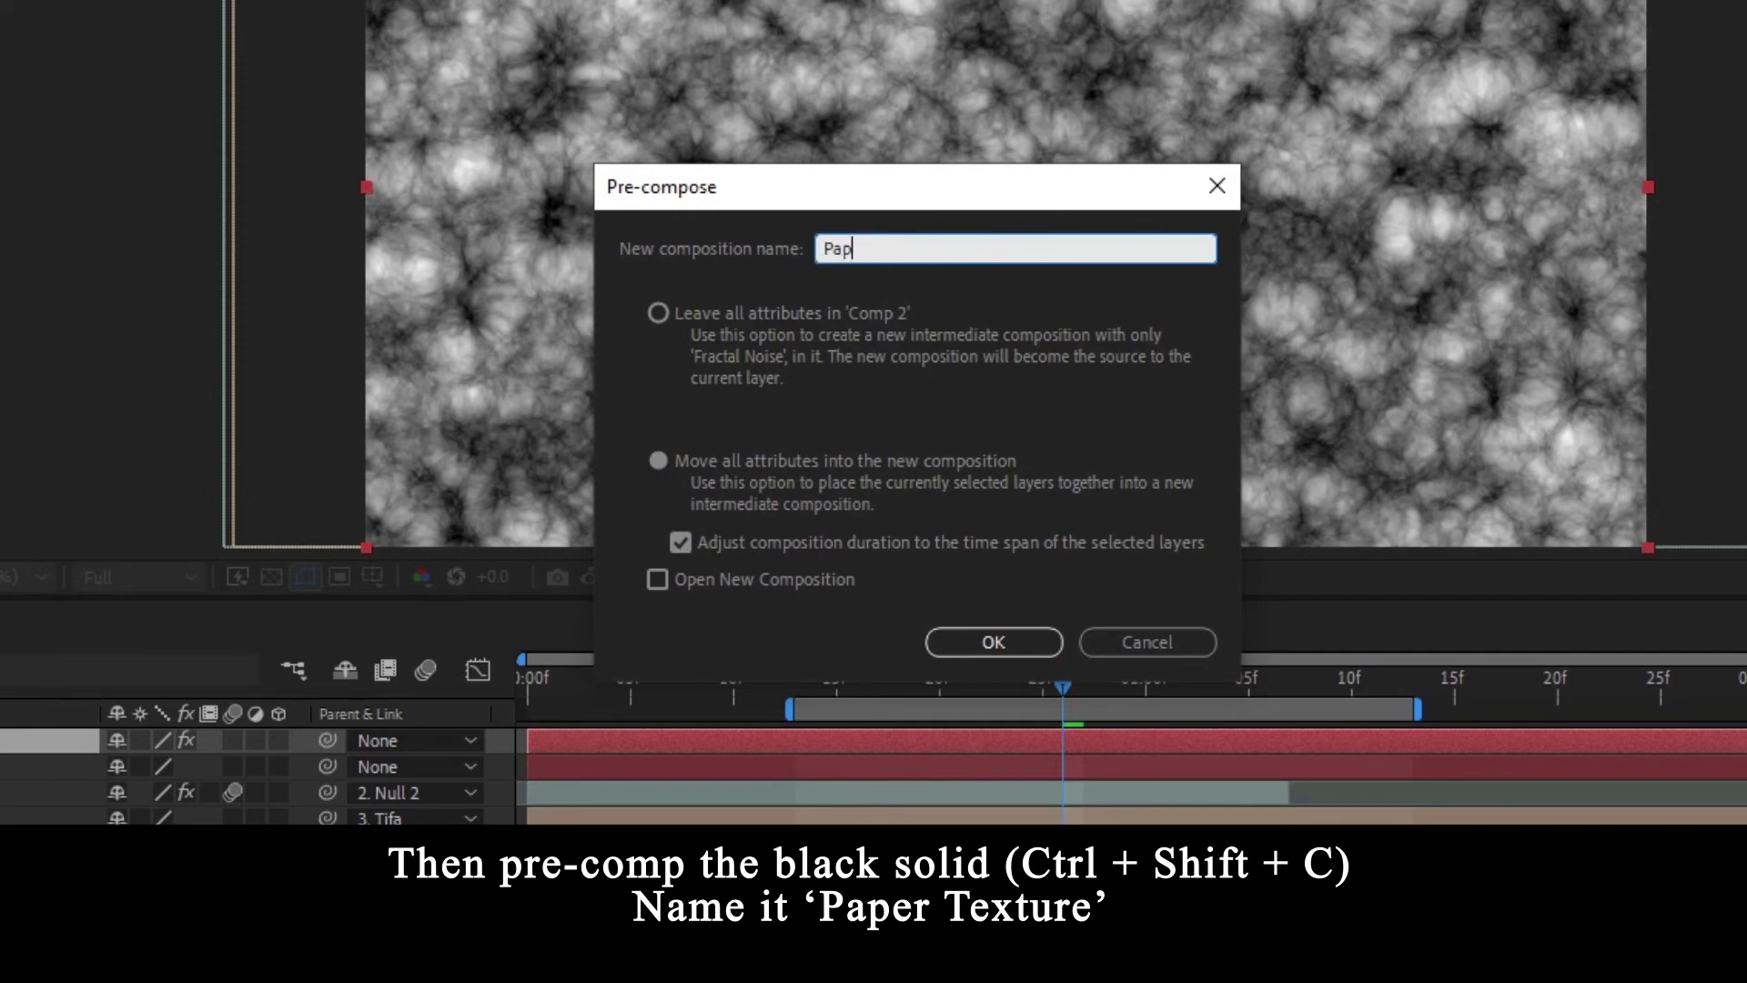
type("er Texture - Fractal")
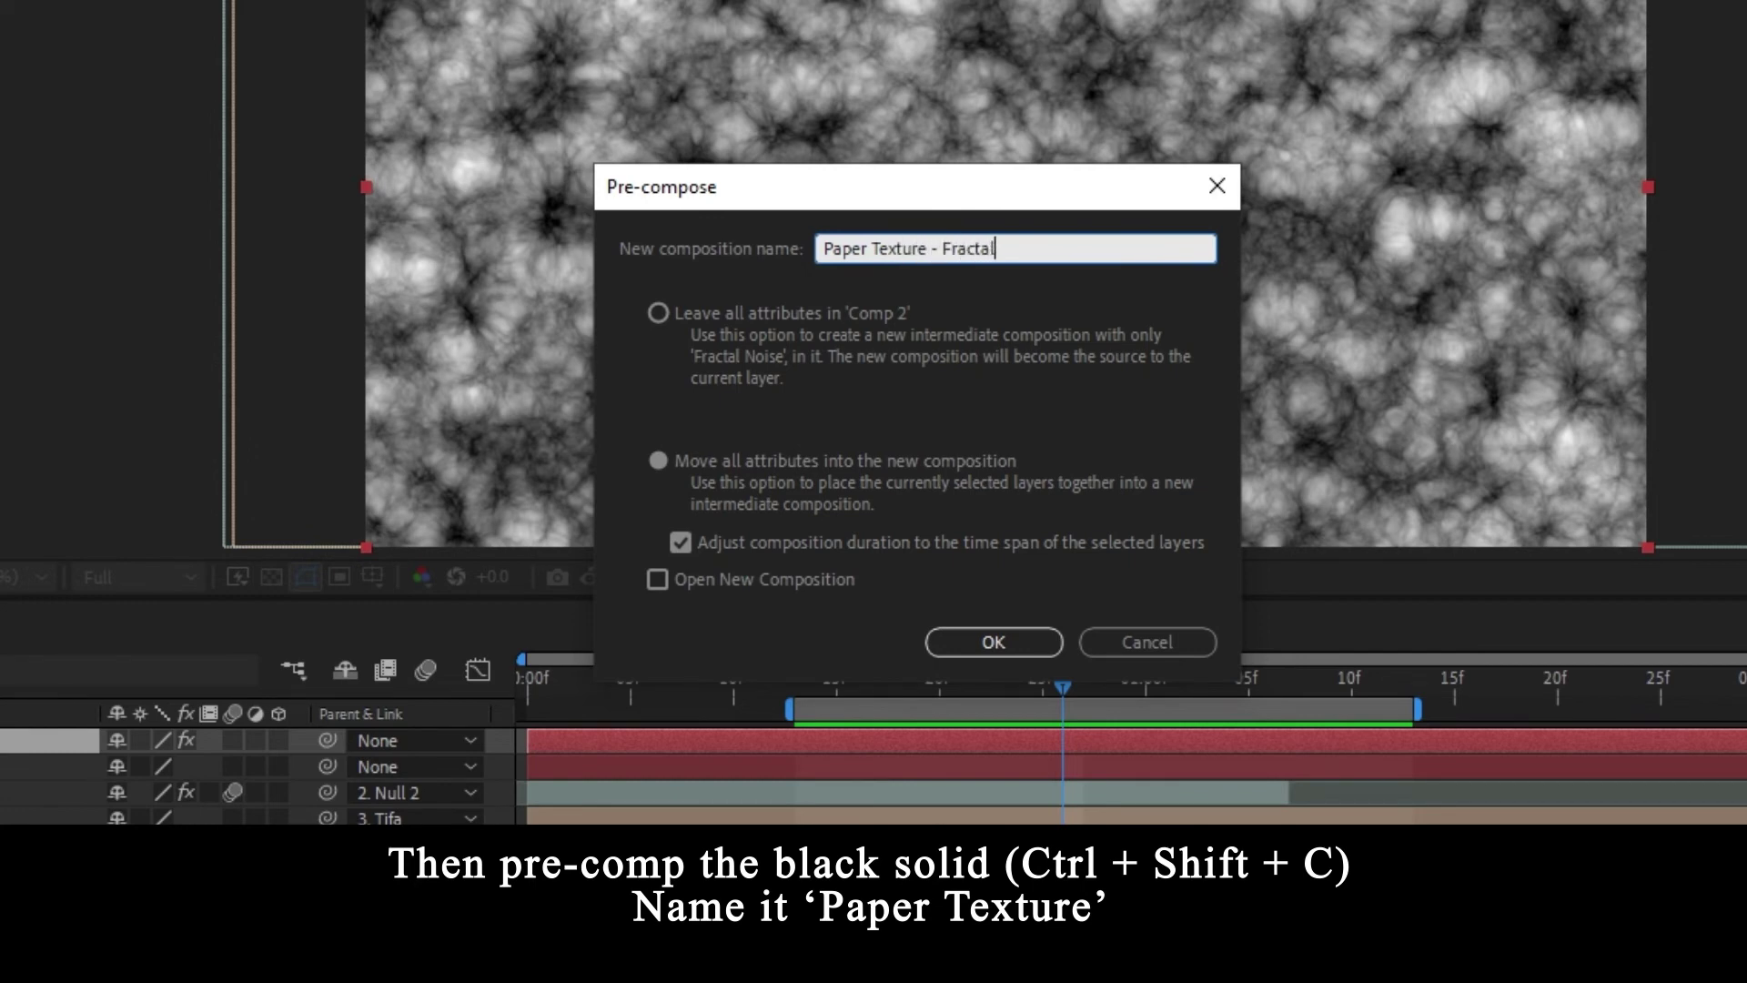
left_click(844, 462)
left_click(967, 637)
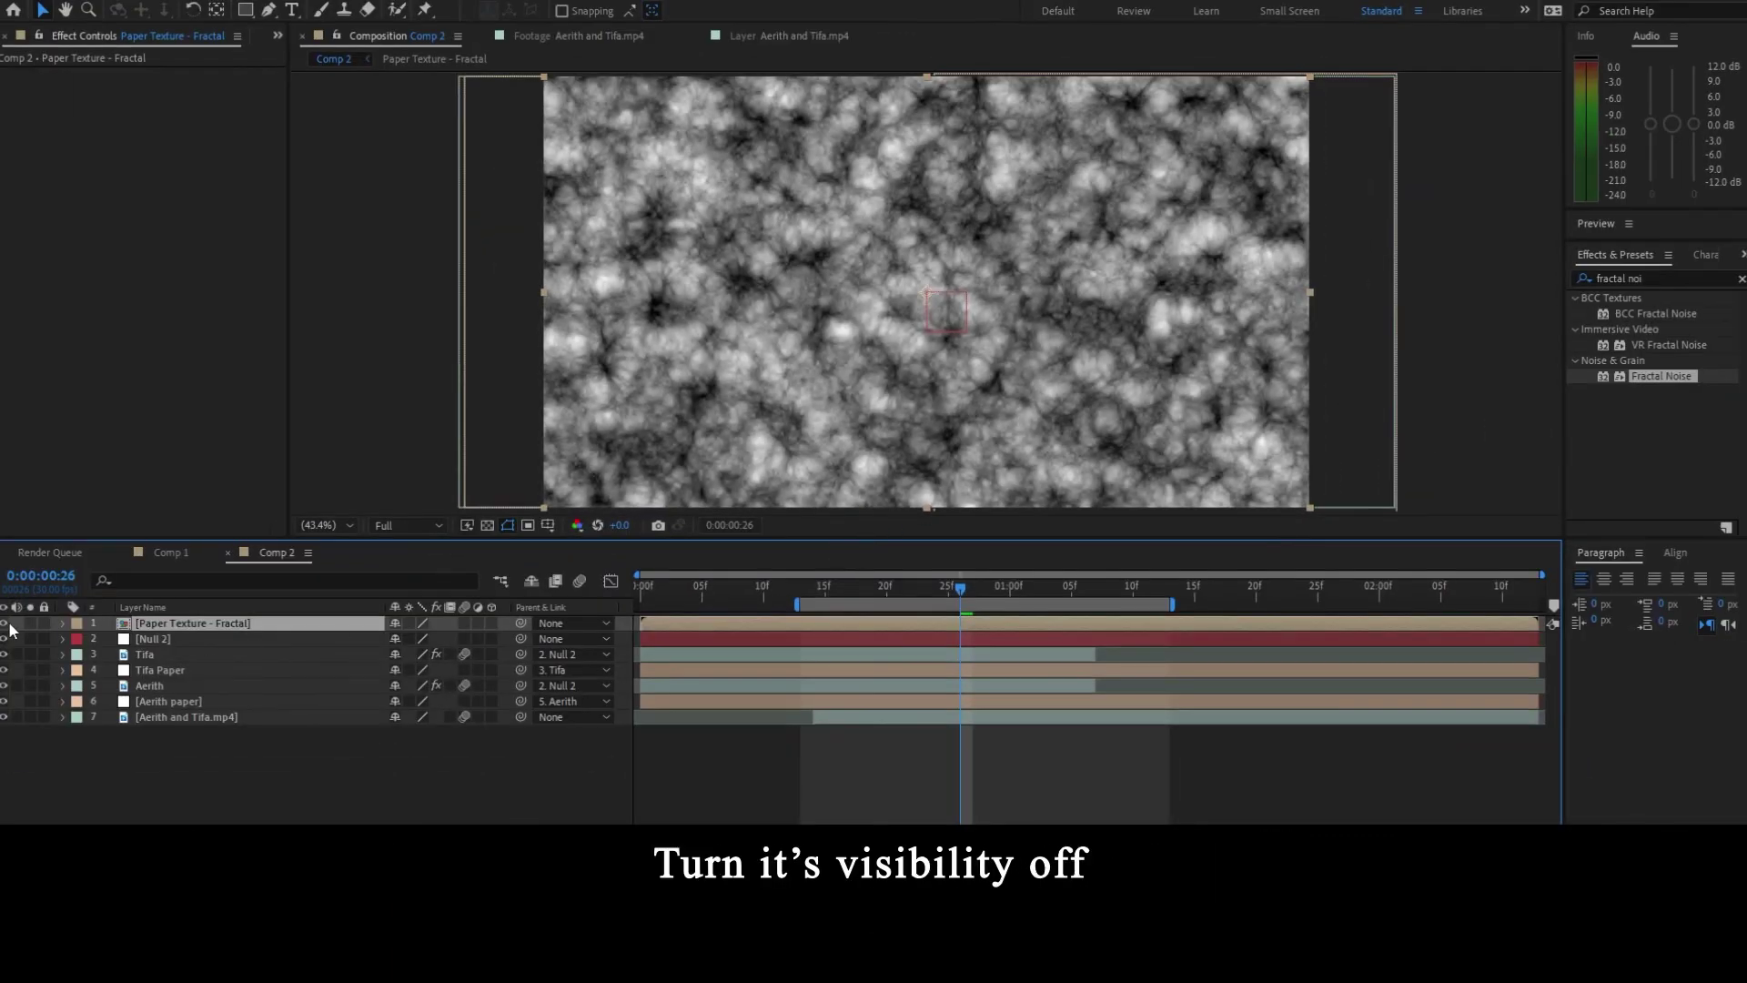
left_click(4, 624)
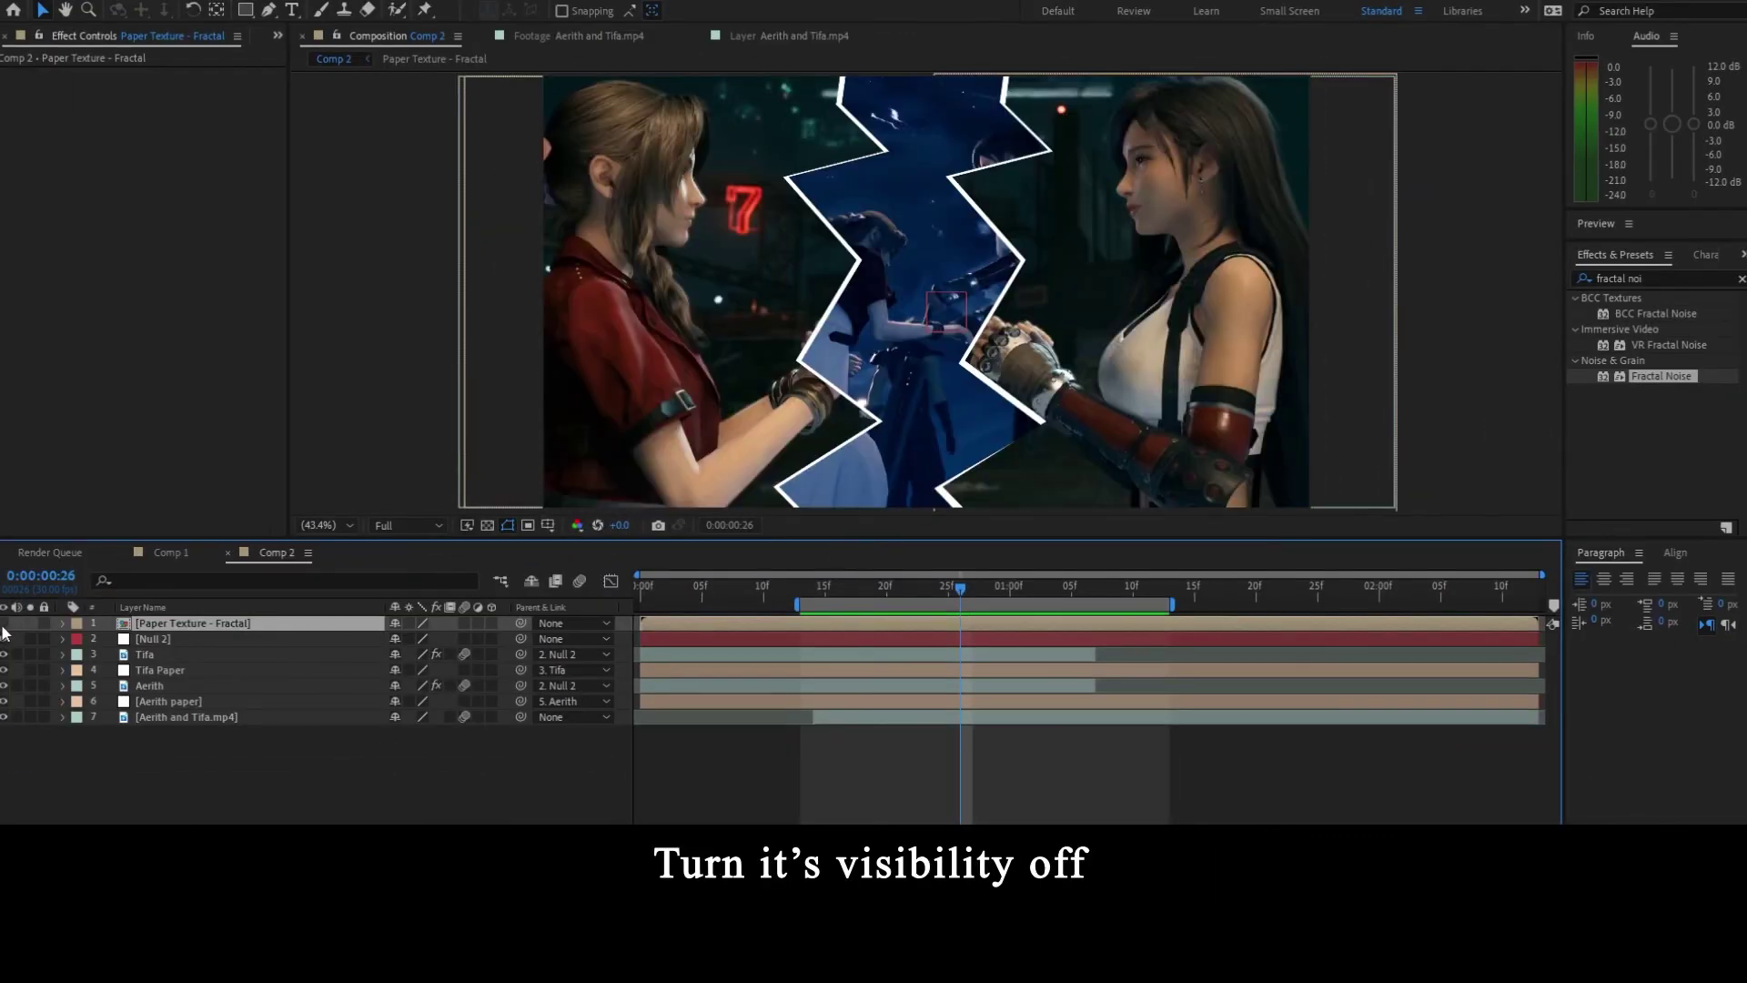
- Find the Displacement Map effect under Distort and apply it to the Tifa Paper layer
left_click(174, 670)
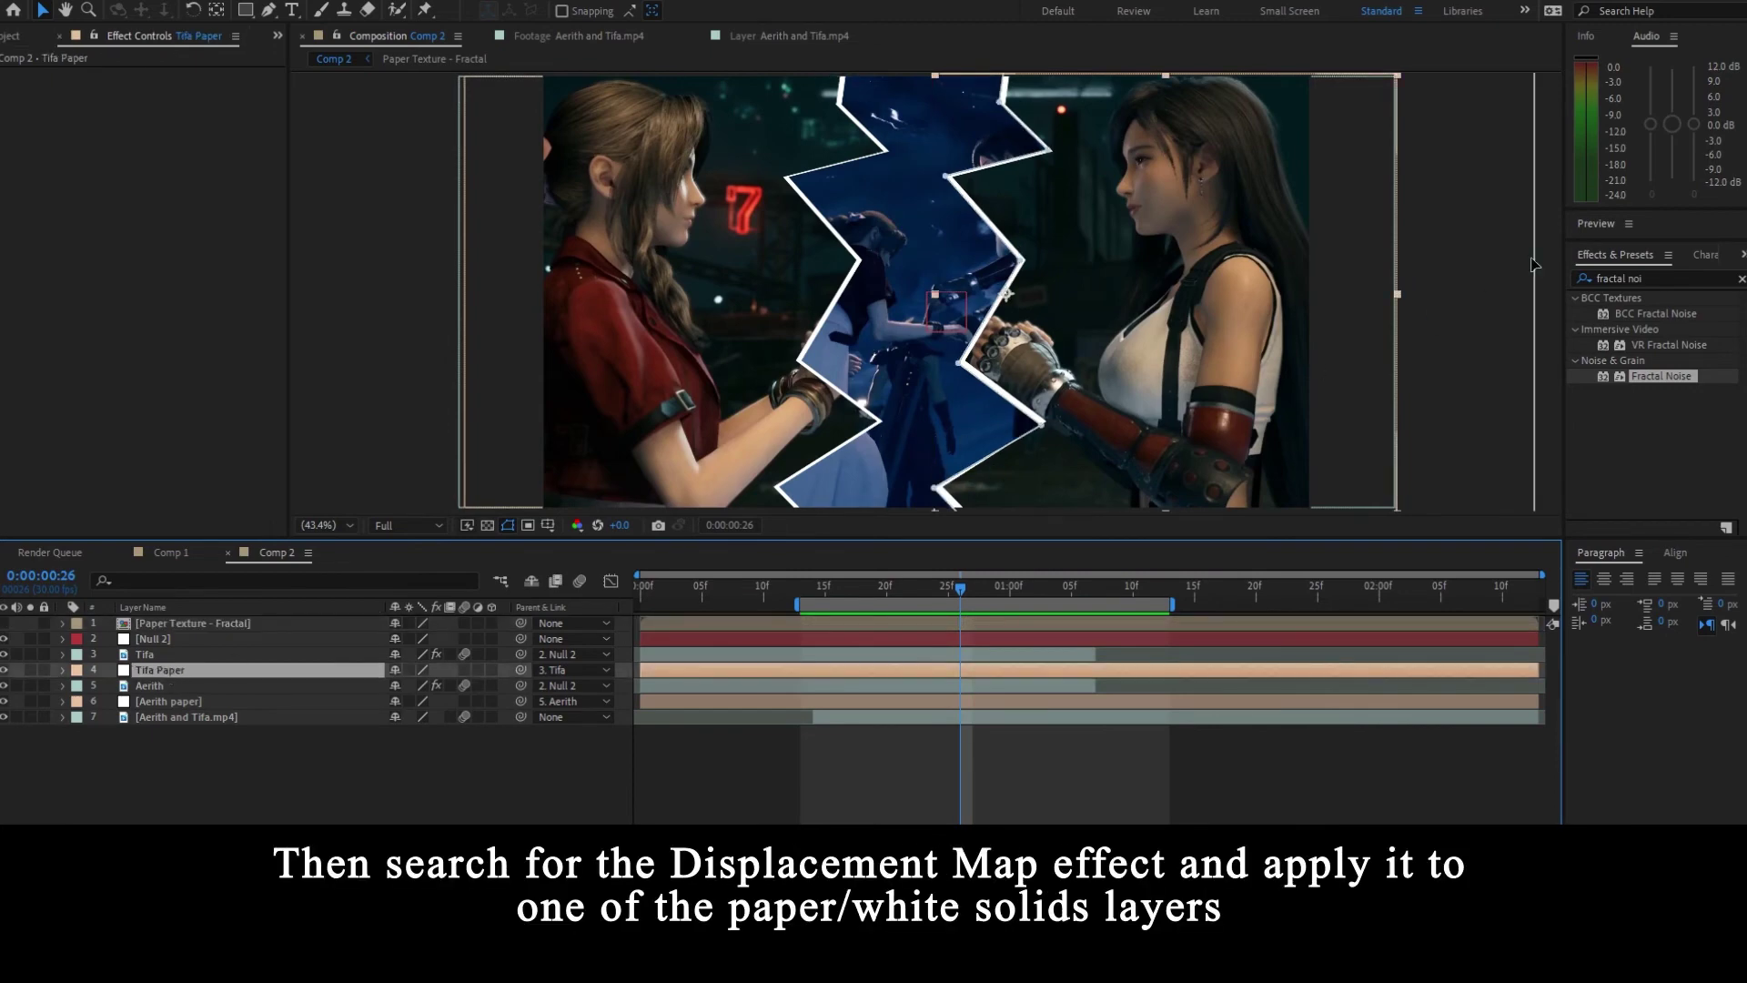
left_click(1677, 277)
type("di")
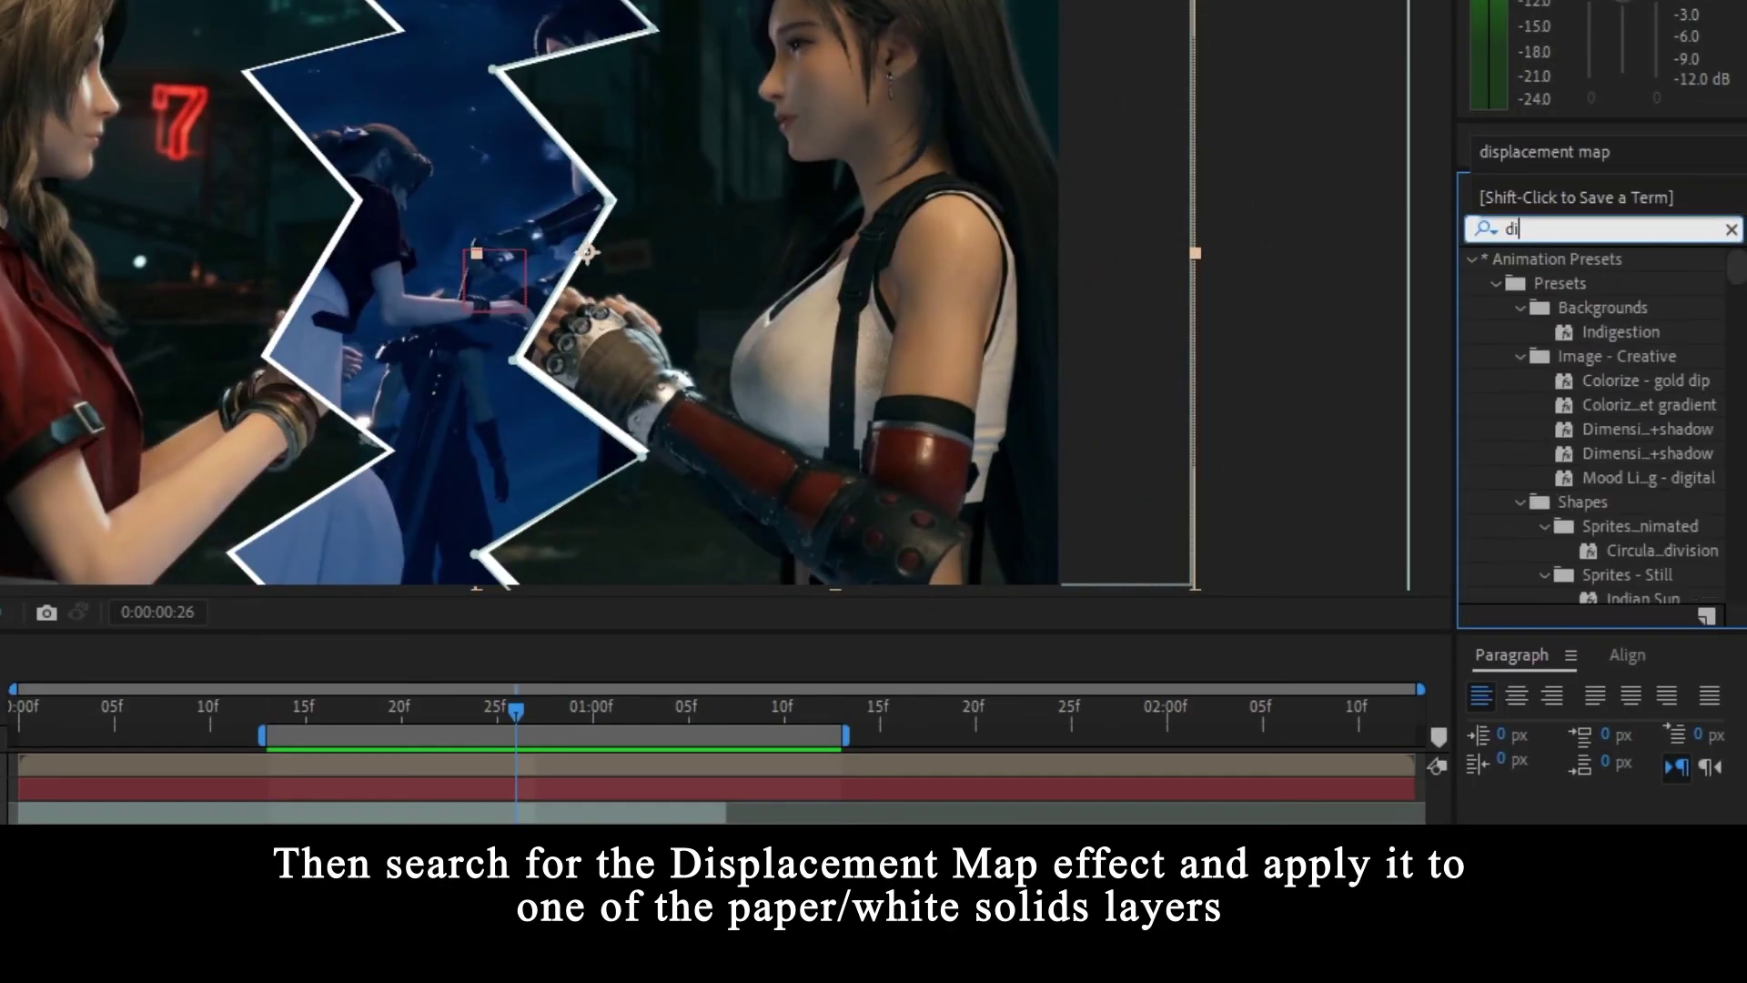
type("splacement")
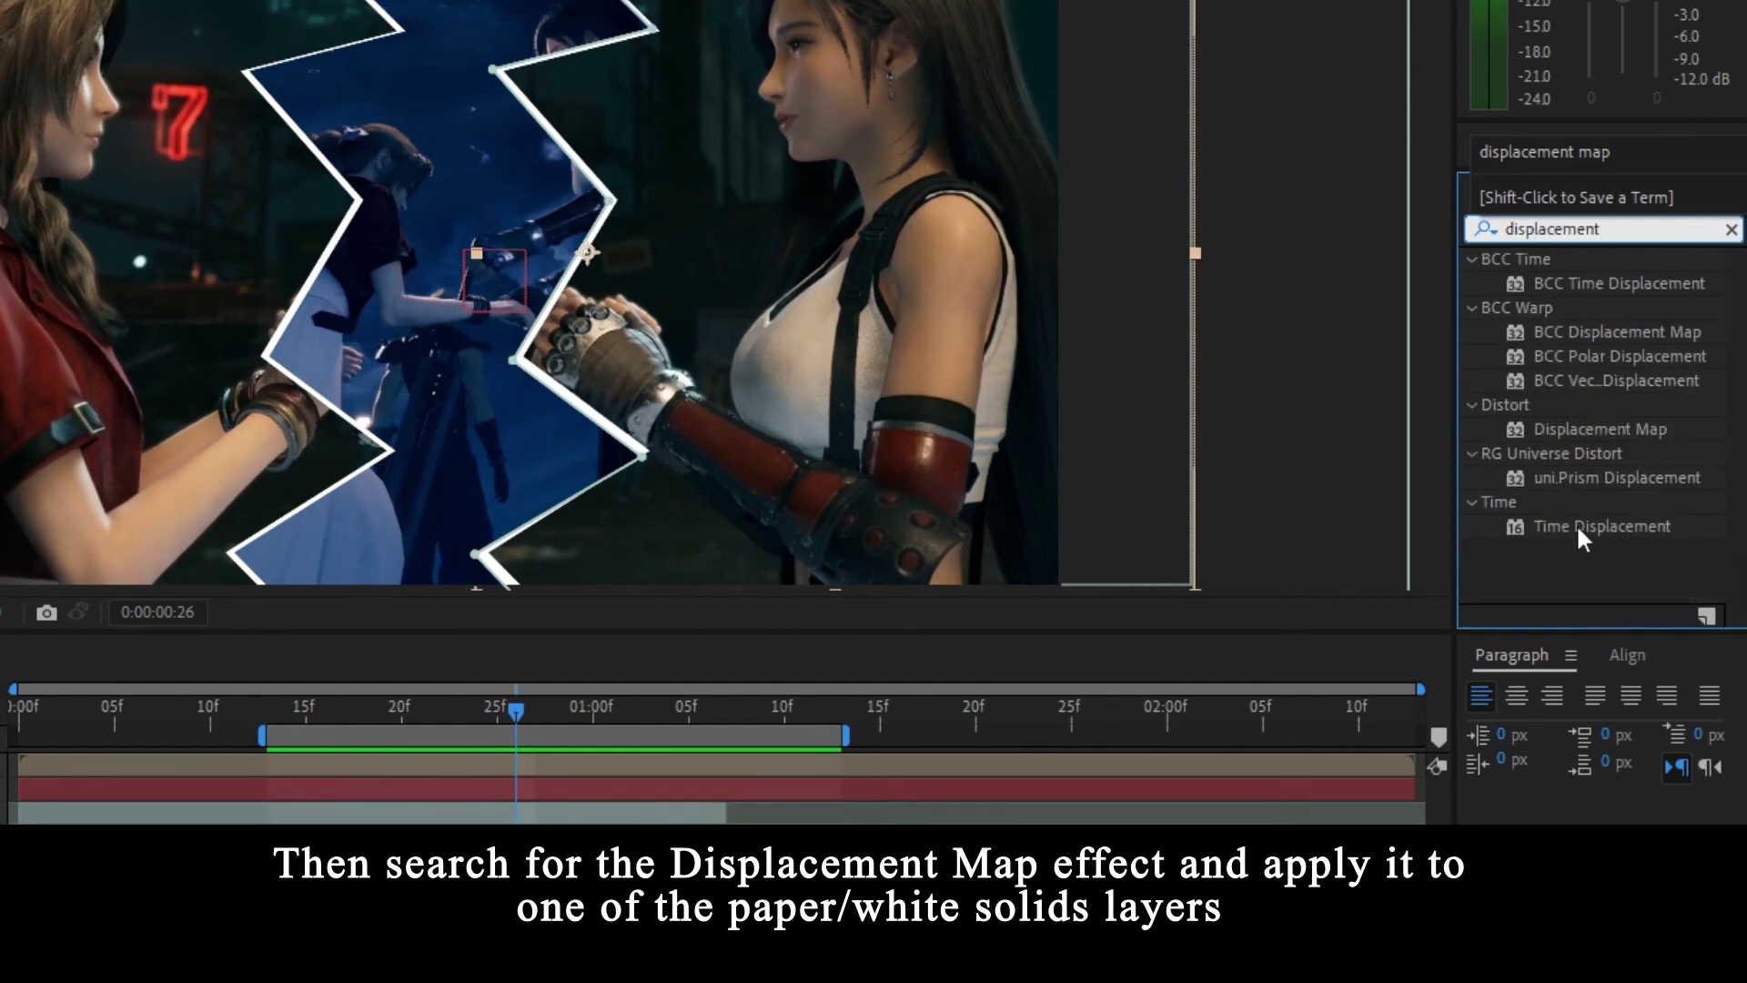
left_click(1627, 232)
type("t")
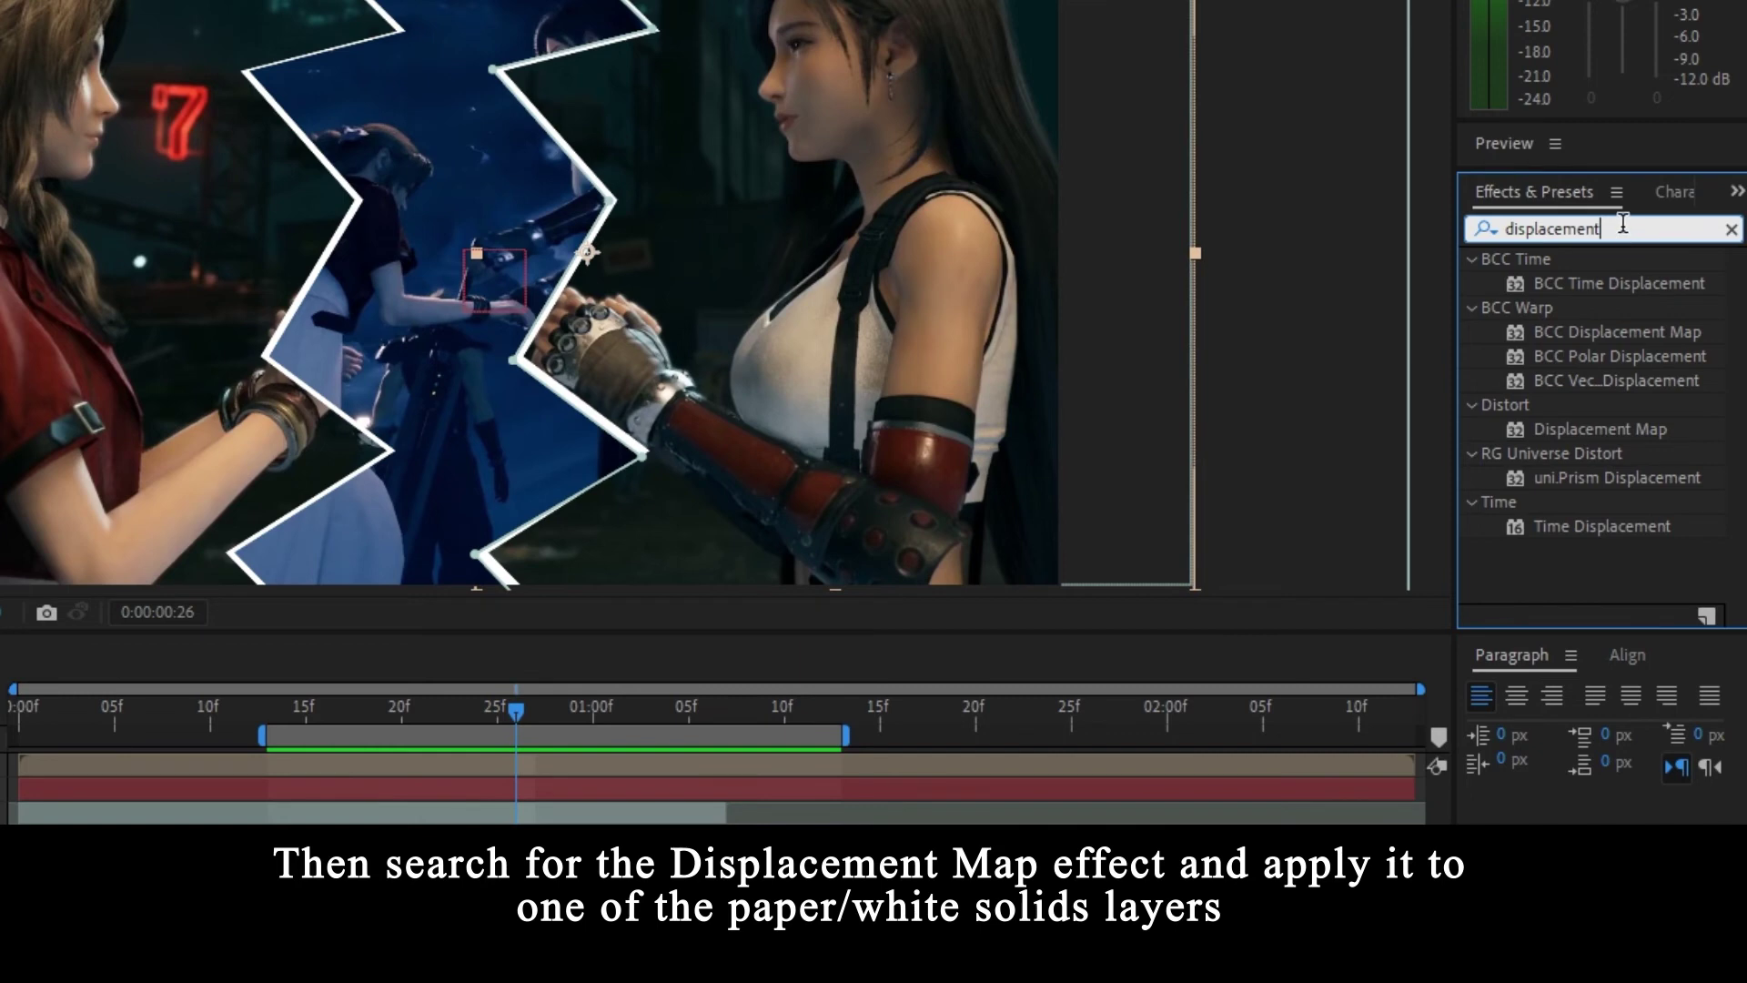
type(" ma")
left_click(1606, 335)
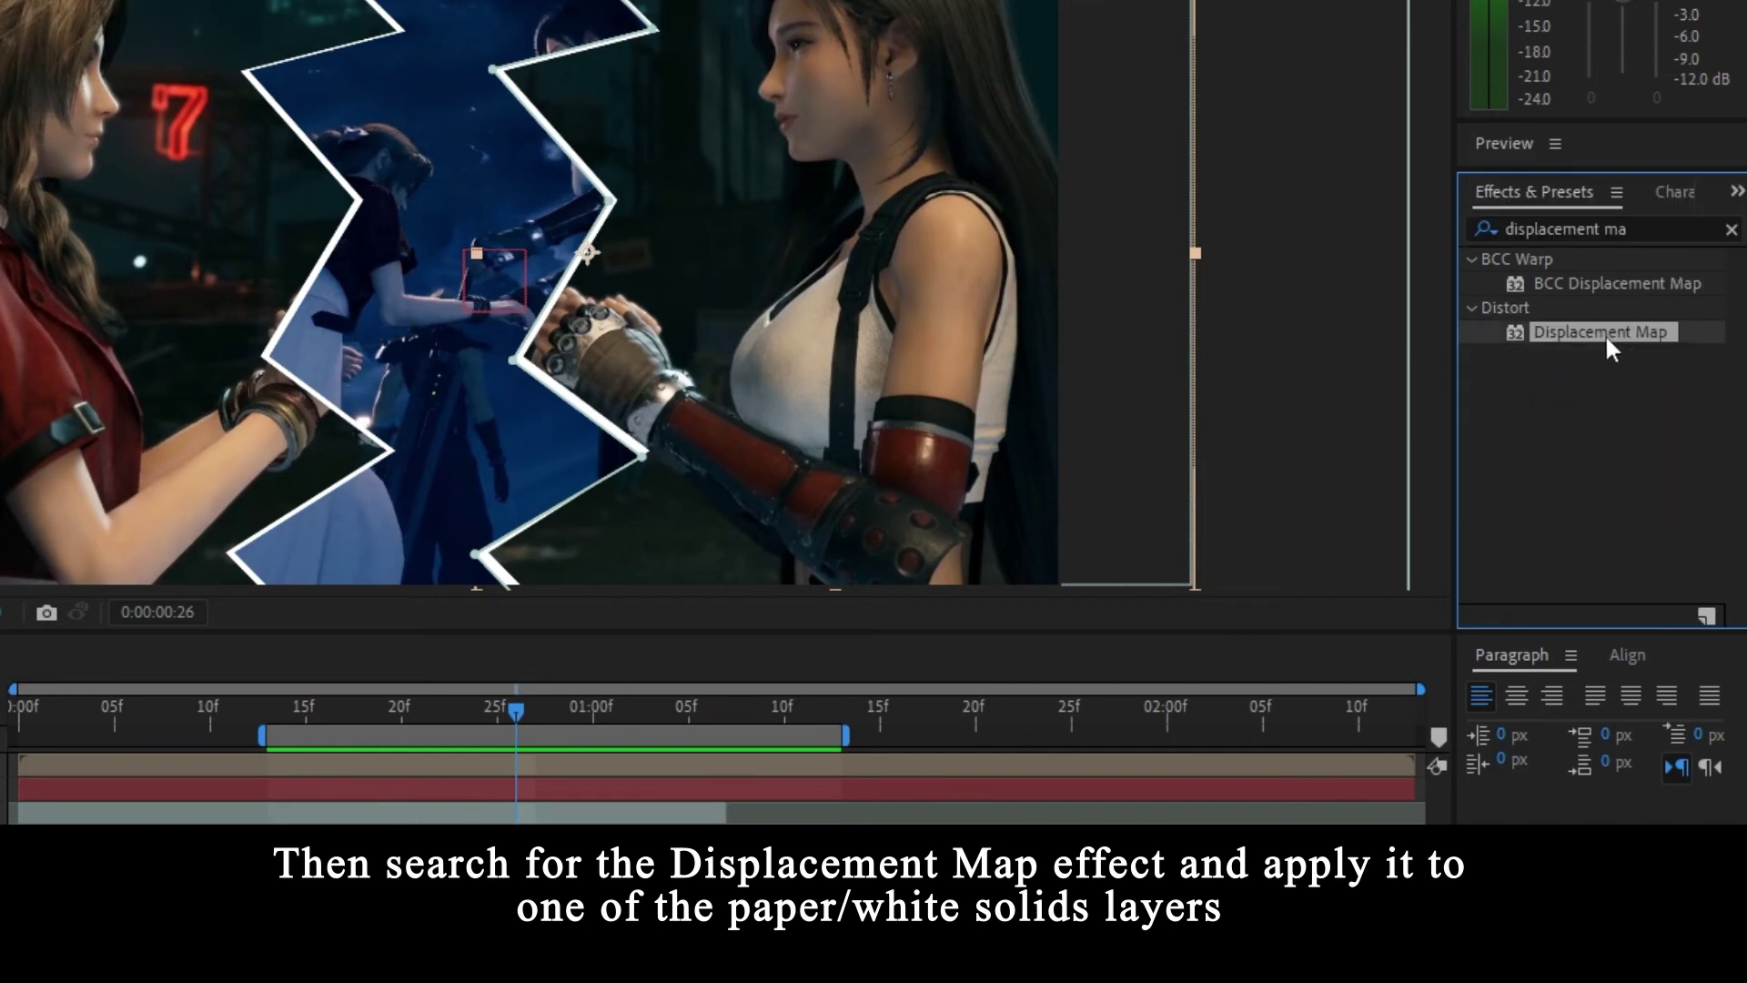
left_click_drag(1581, 335, 1432, 472)
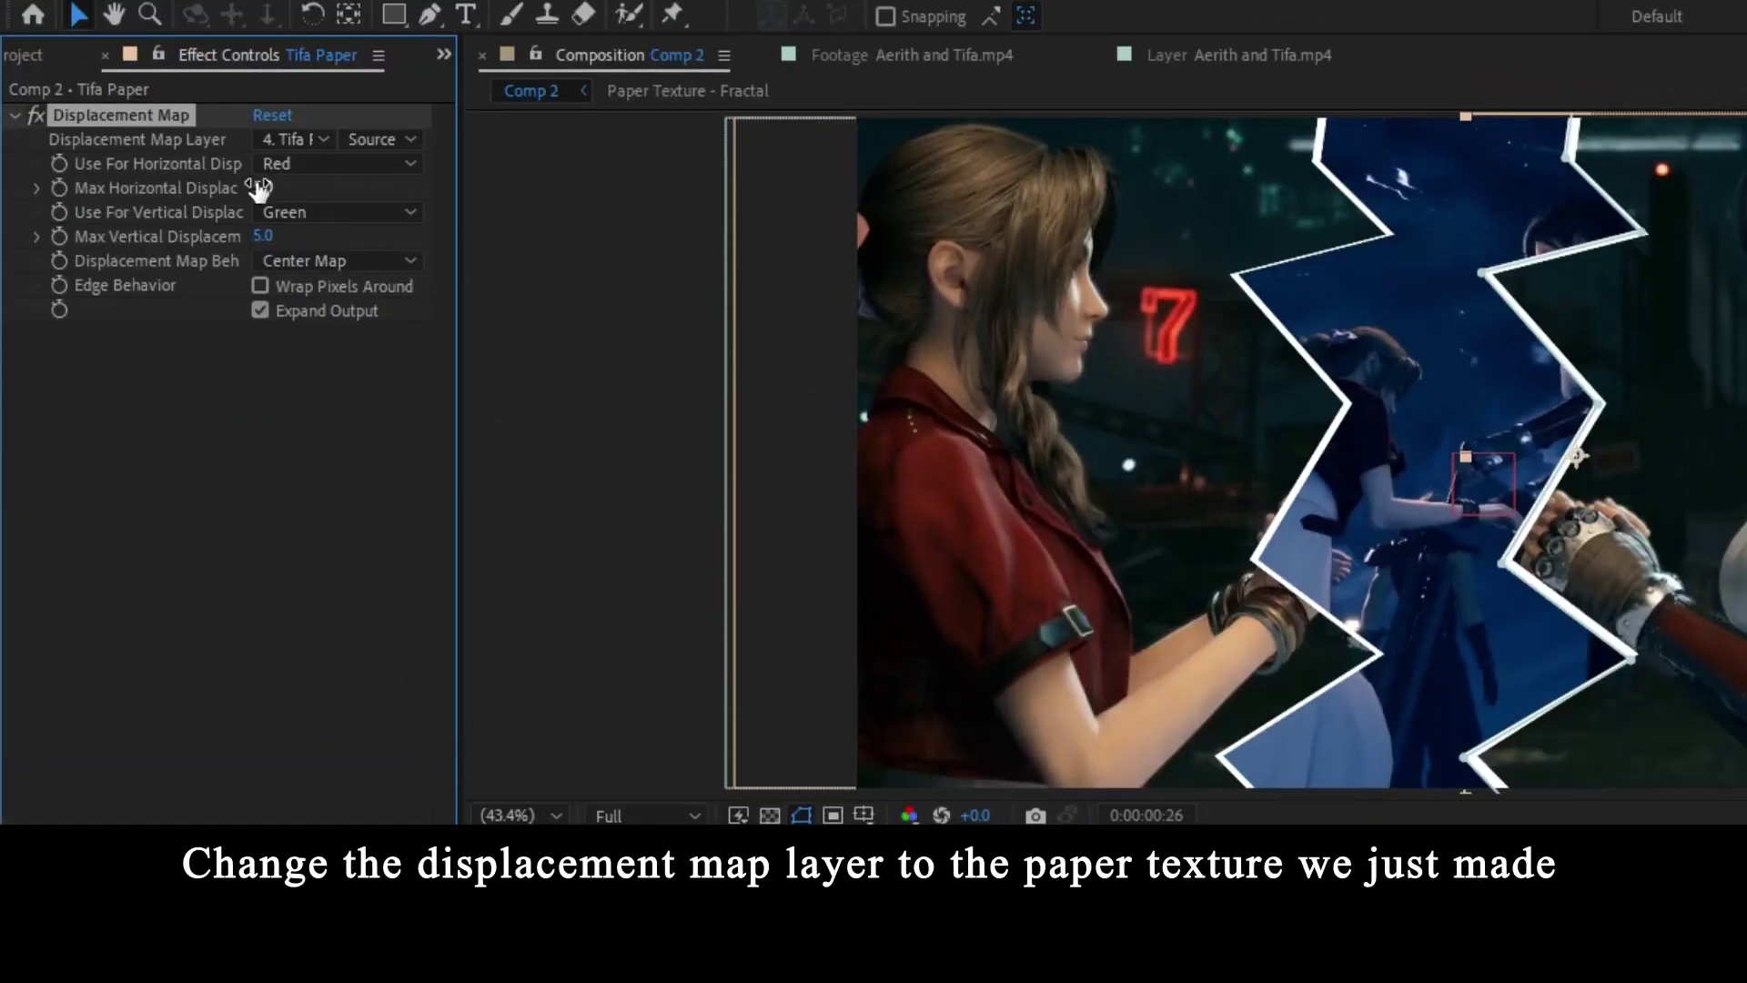
- Set Tifa Paper's displacement map layer to Paper Texture - Fractal, with max horizontal displacement 0 and max vertical displacement 15
left_click(289, 141)
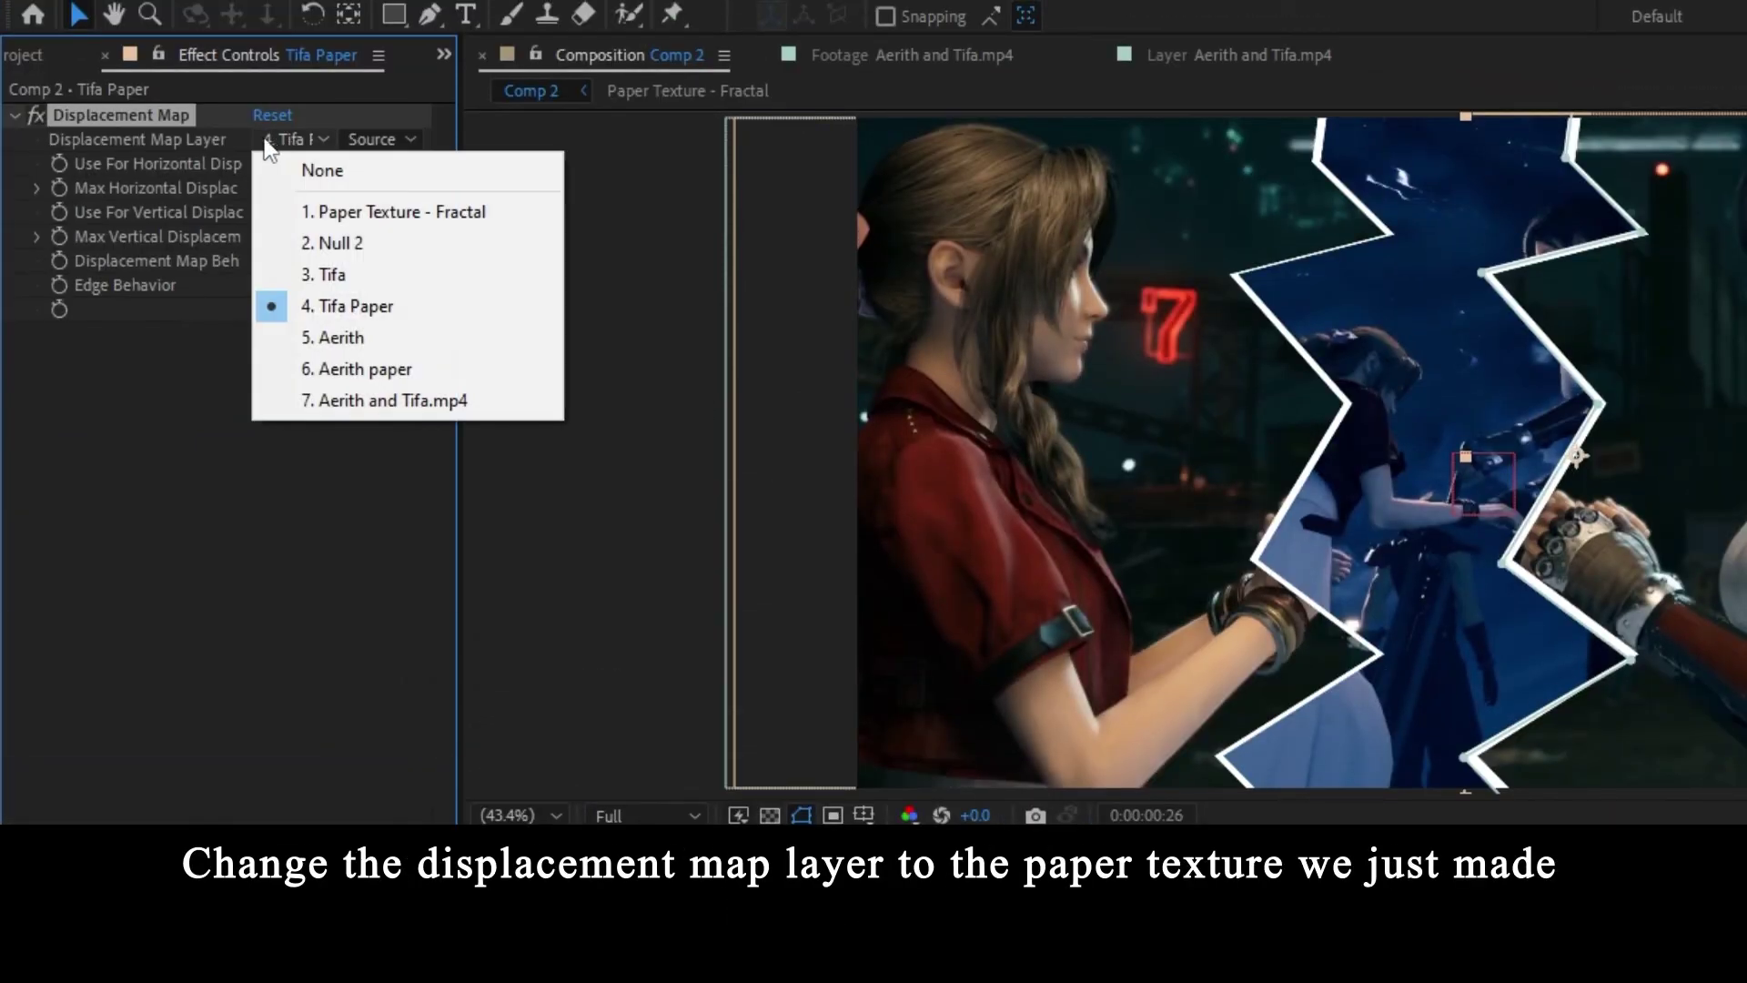
left_click(397, 215)
scroll(1563, 628, "up", 1)
left_click_drag(1623, 528, 1418, 474)
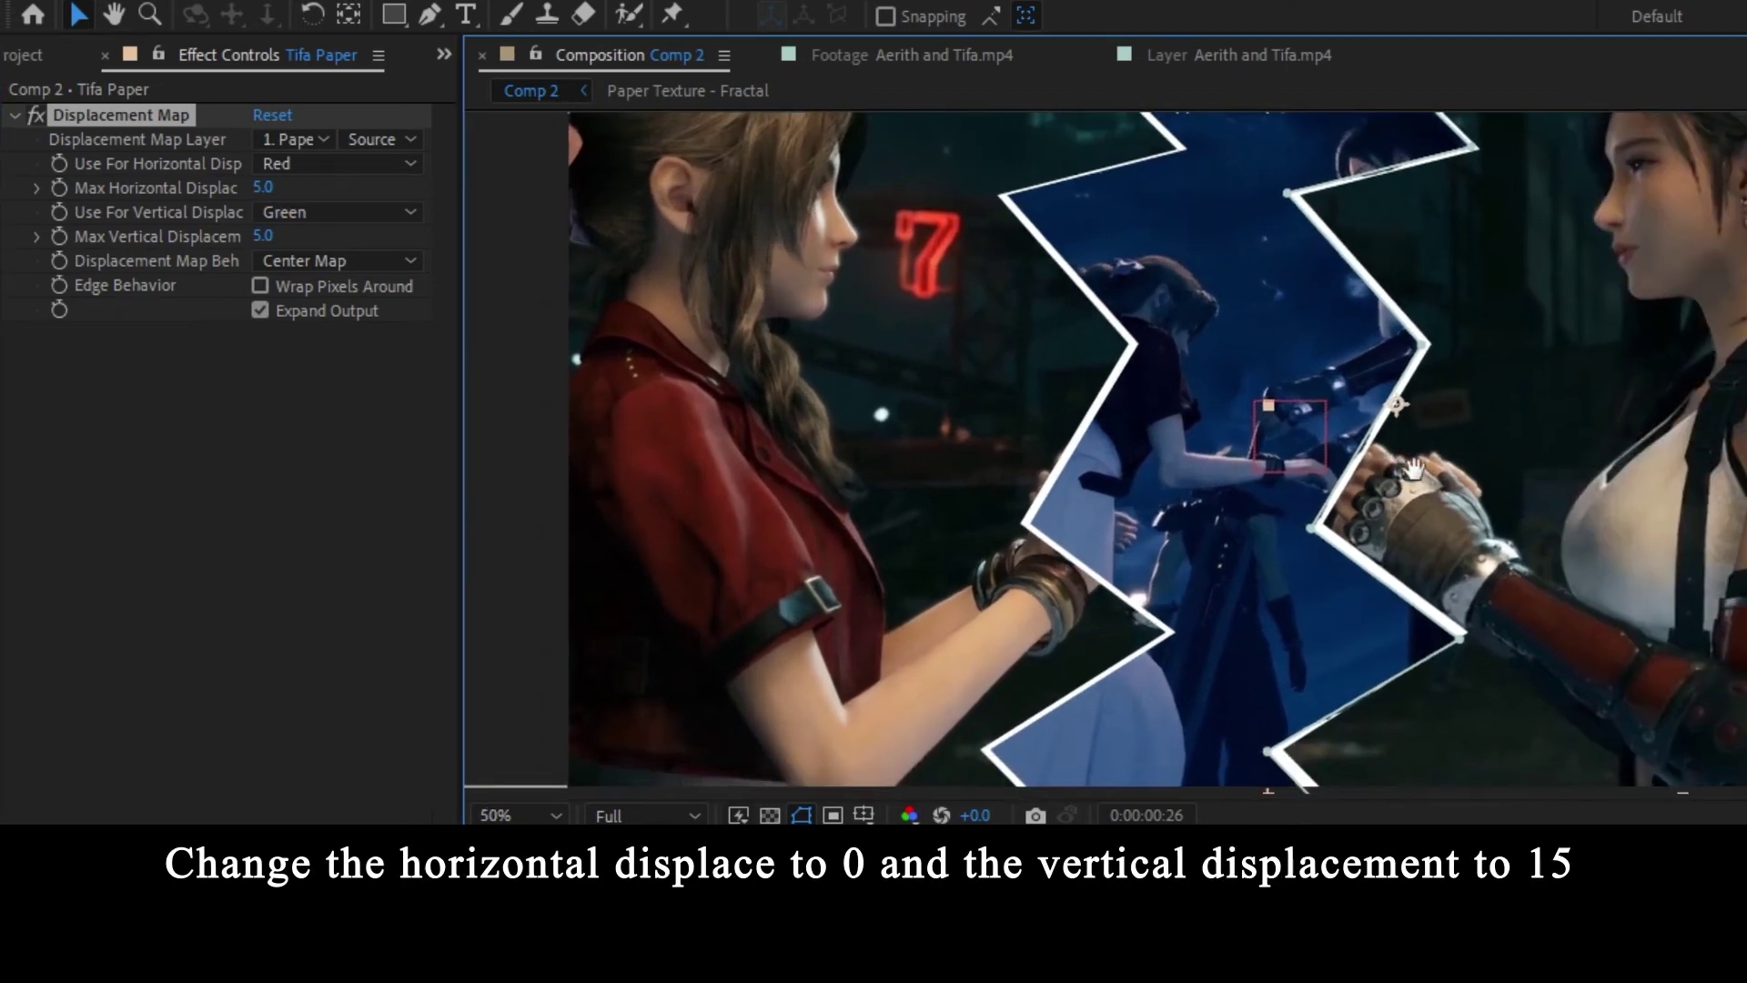
left_click(261, 187)
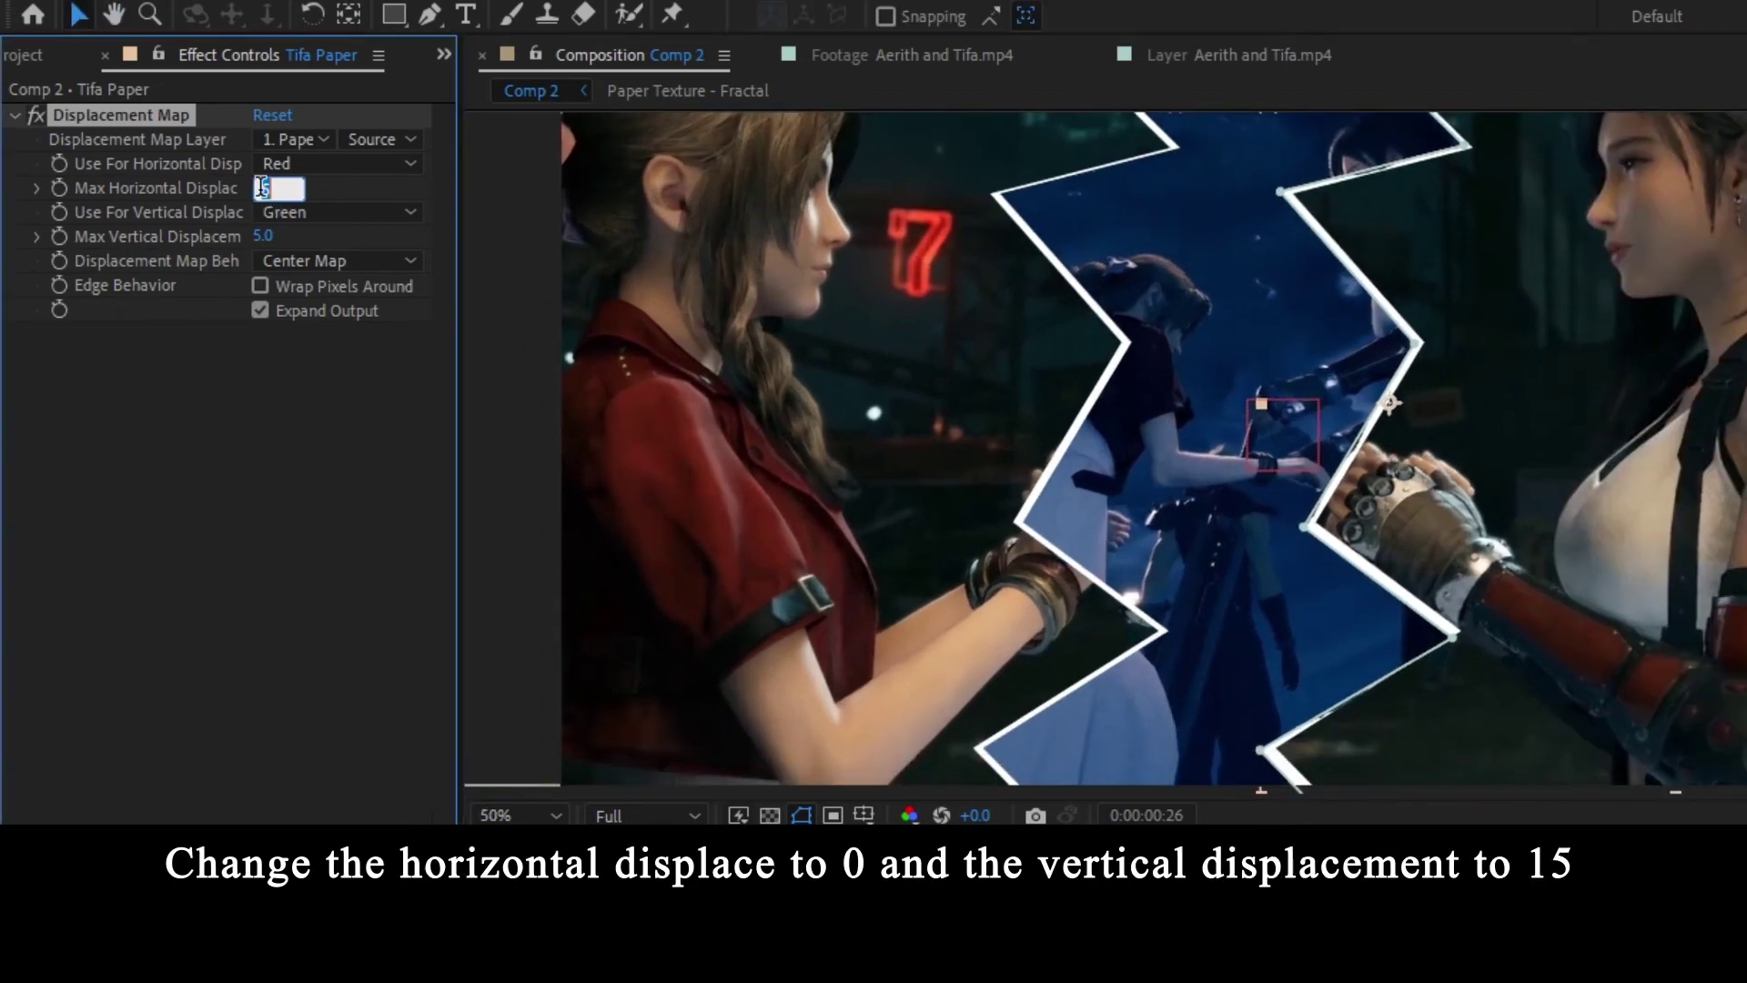
type("0")
key("Return")
left_click_drag(267, 241, 301, 253)
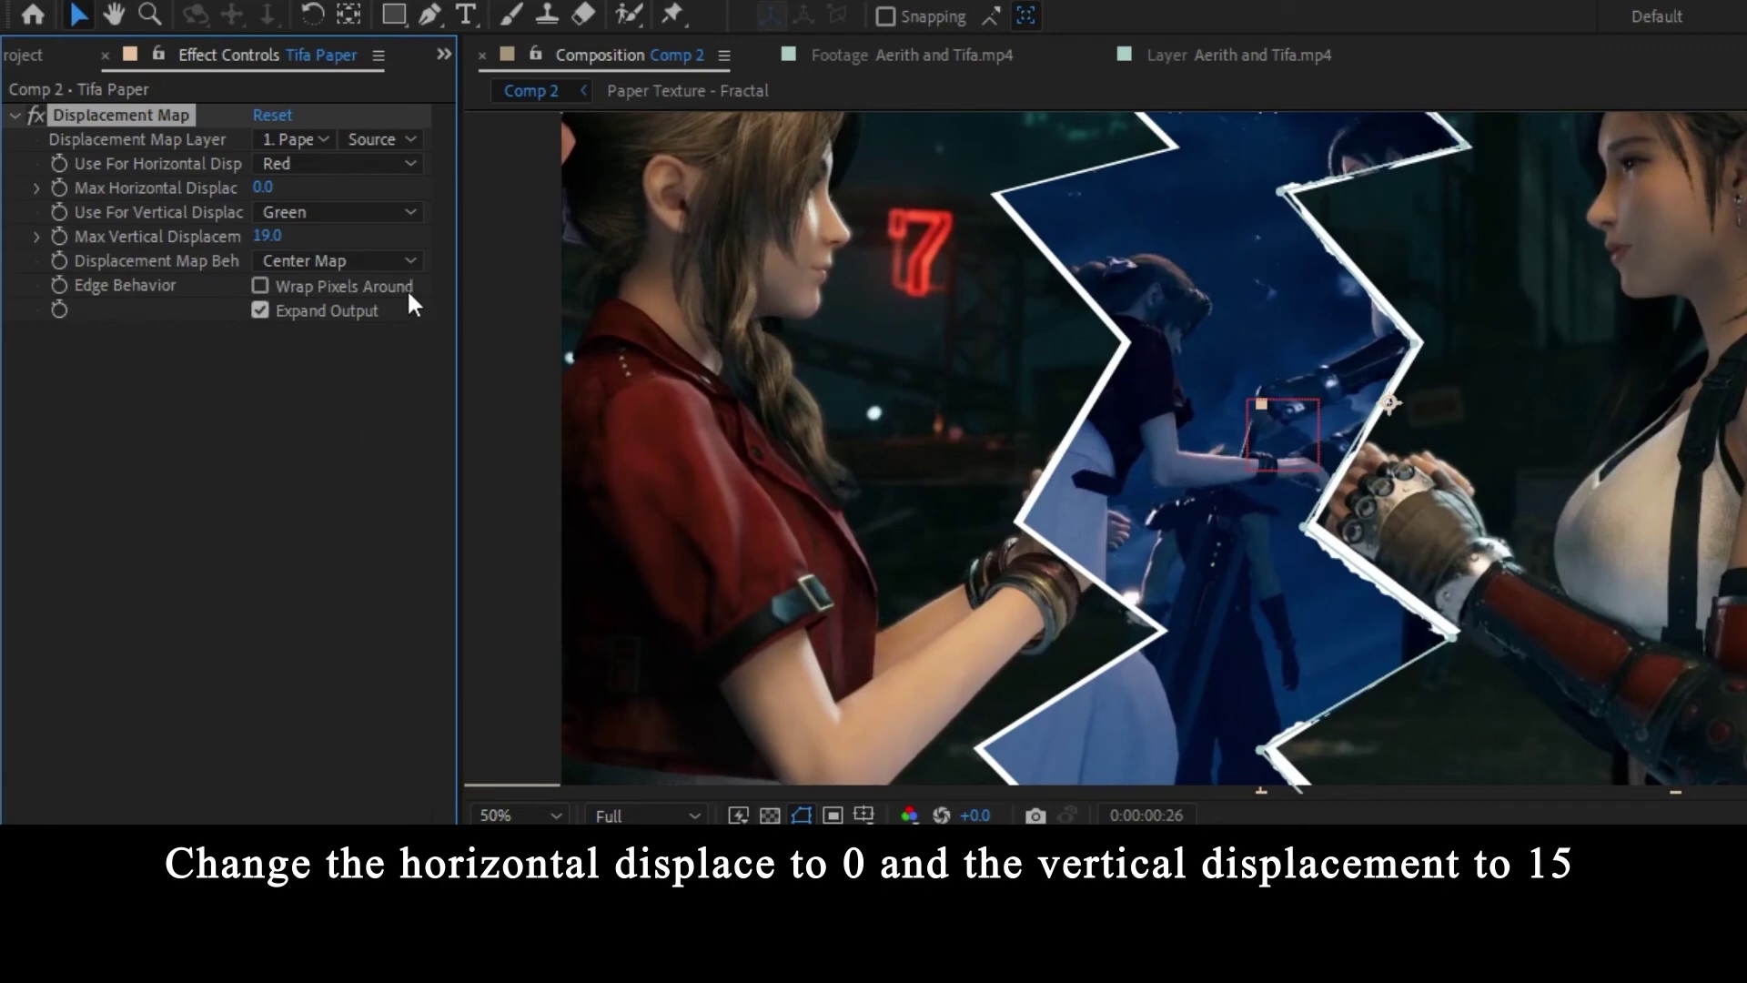
left_click(269, 235)
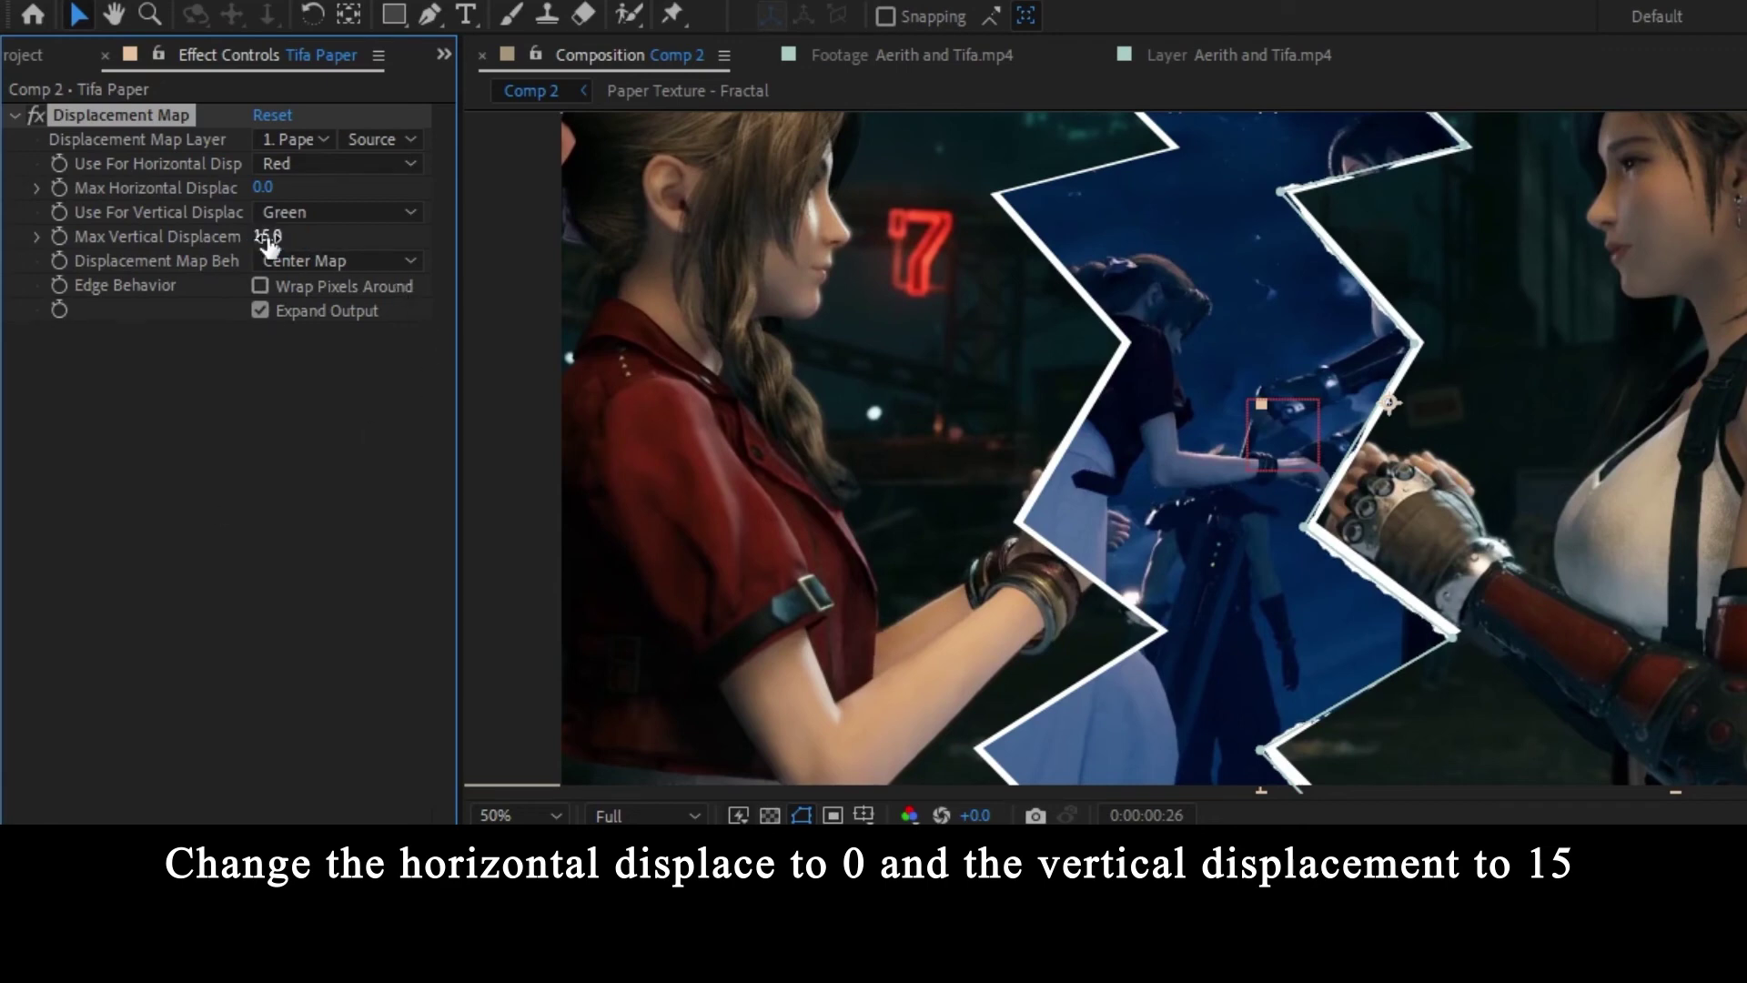
key("Return")
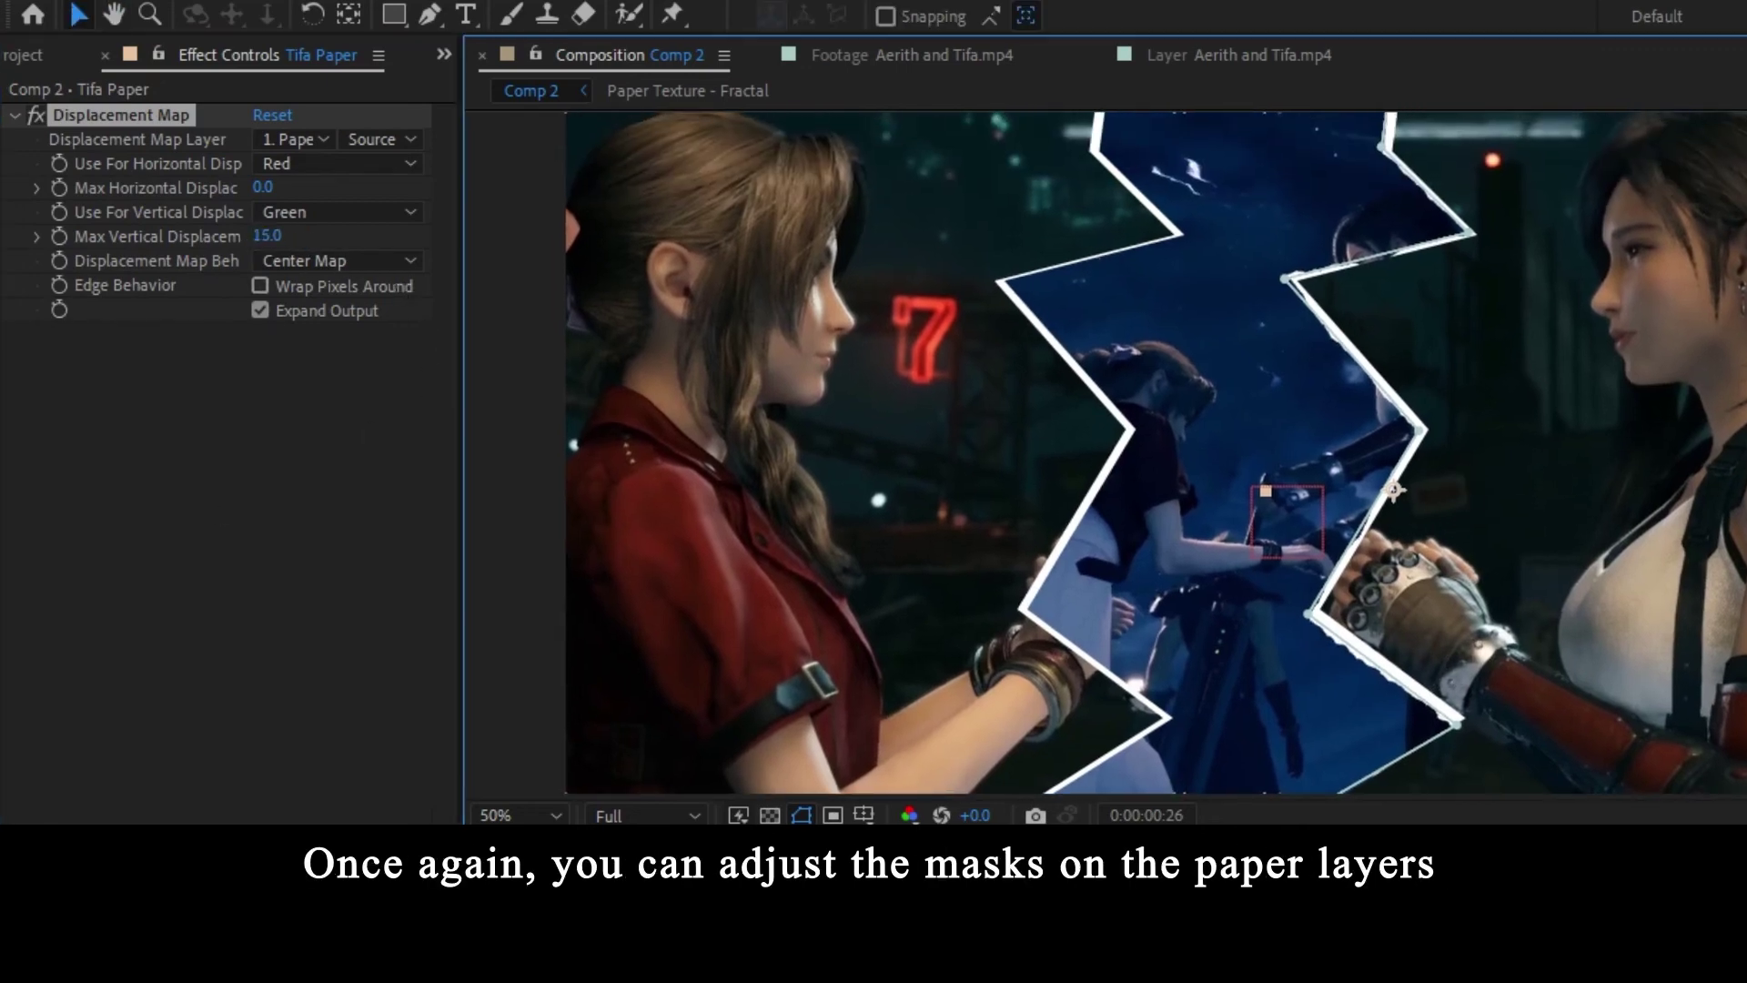
- Move the lower corner point of Tifa Paper's mask outward to reshape the white paper edge
scroll(1495, 575, "down", 2)
scroll(1422, 400, "up", 2)
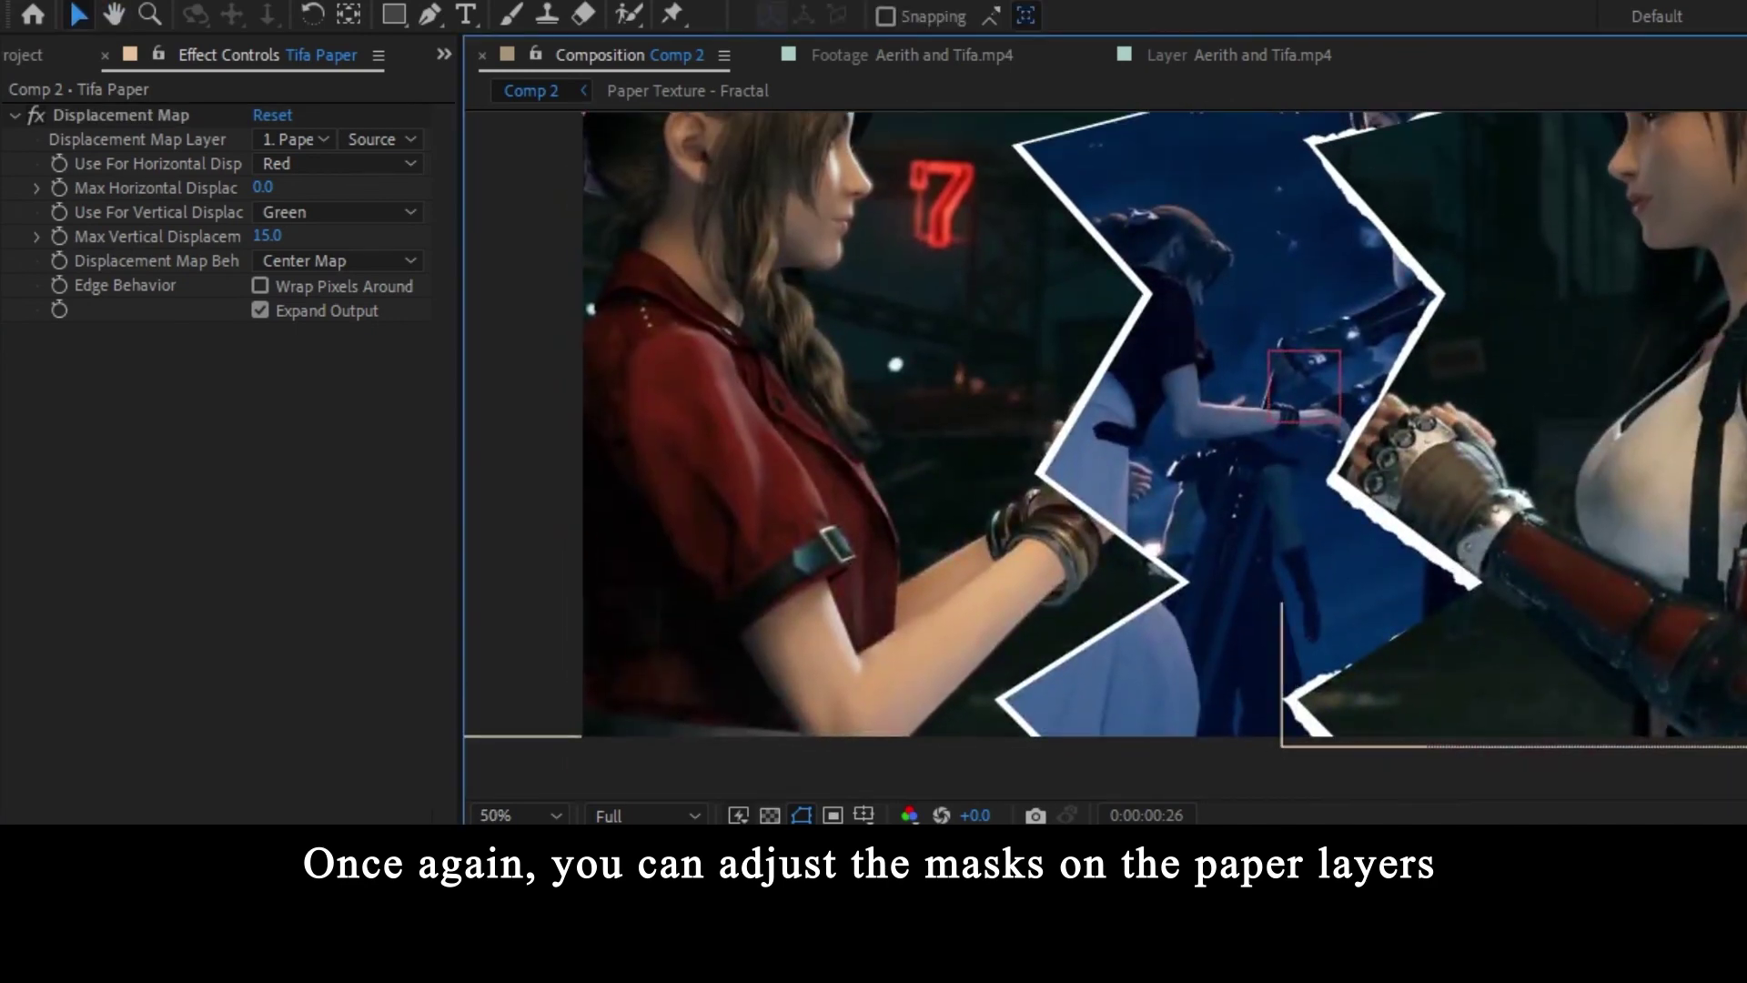
left_click(1289, 703)
left_click(1284, 710)
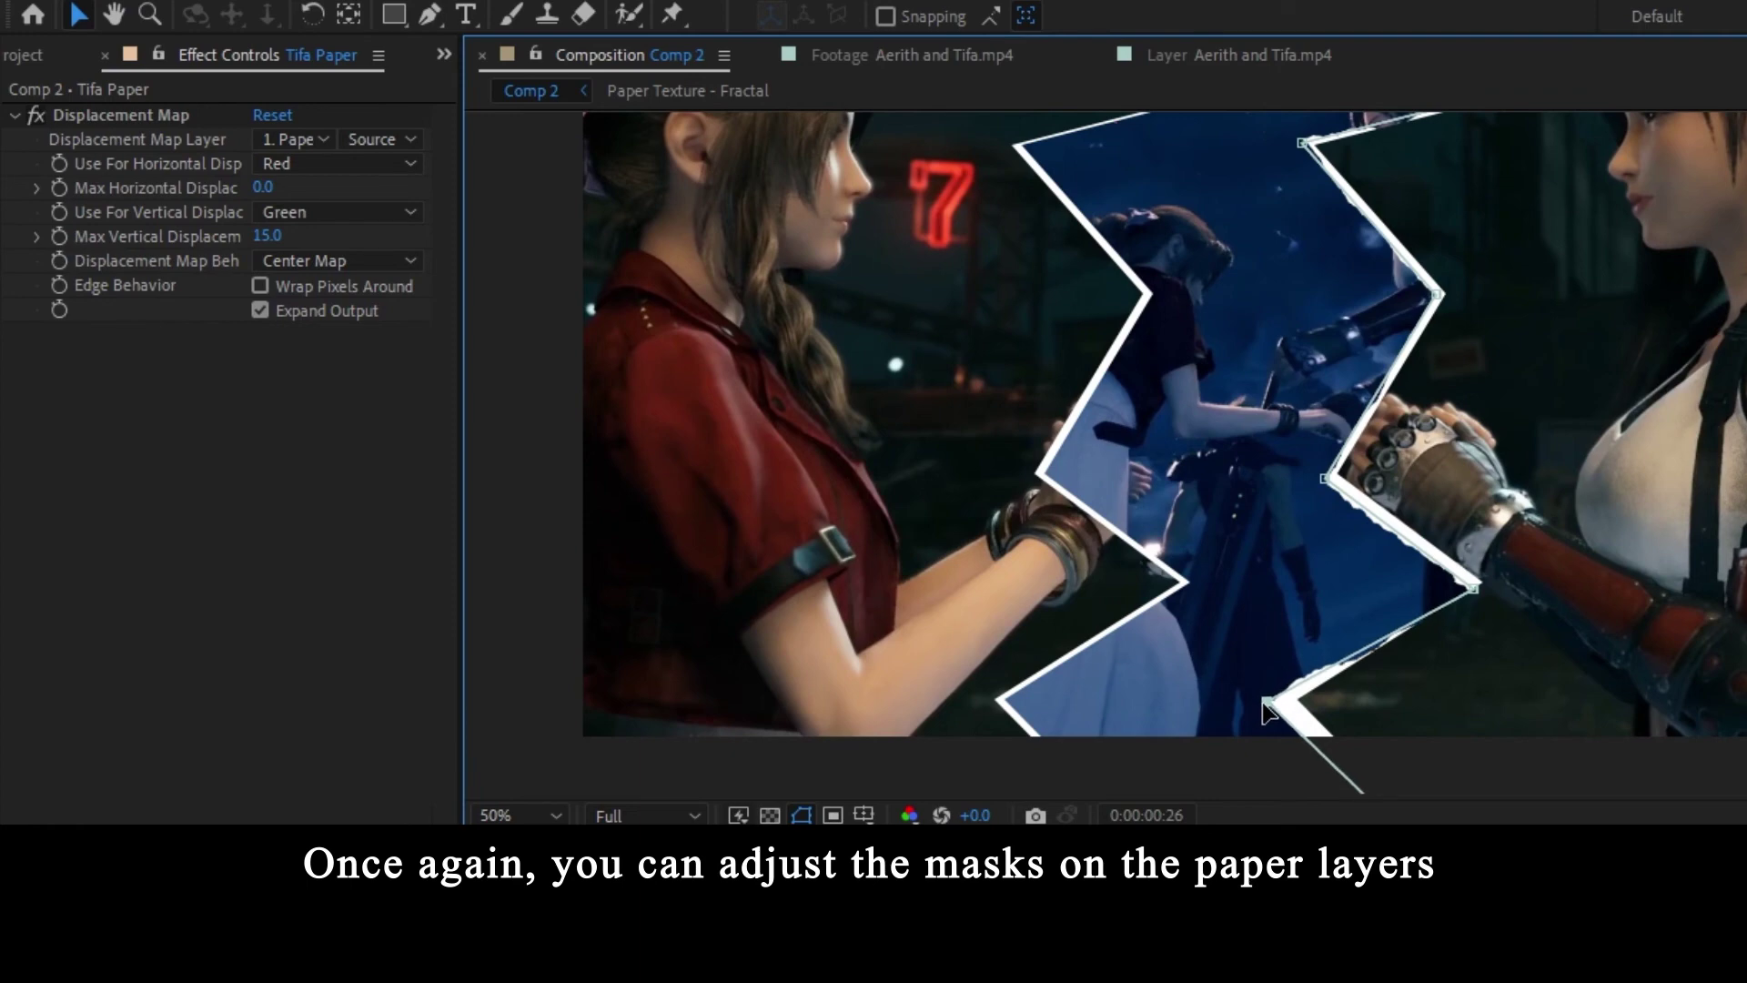
scroll(1406, 628, "up", 1)
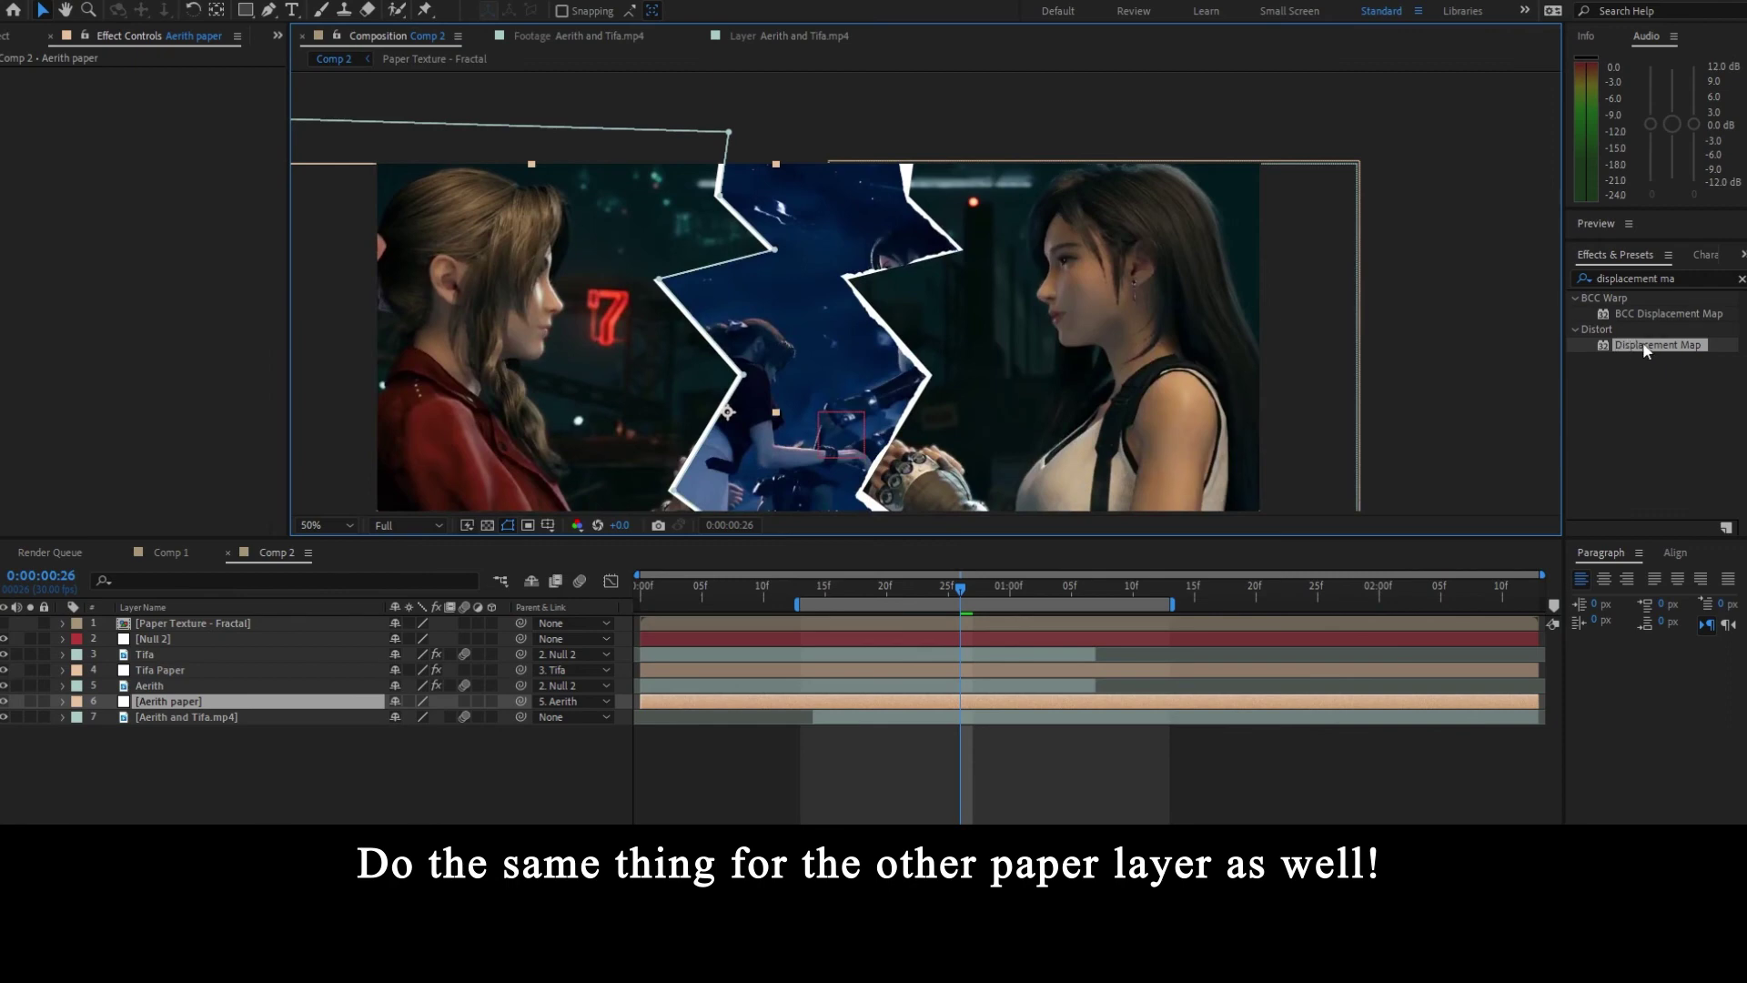
- Apply Displacement Map to the Aerith paper layer with max horizontal 0, max vertical 15 and Paper Texture - Fractal as the map layer
left_click_drag(1645, 350, 1083, 689)
left_click_drag(968, 691, 958, 700)
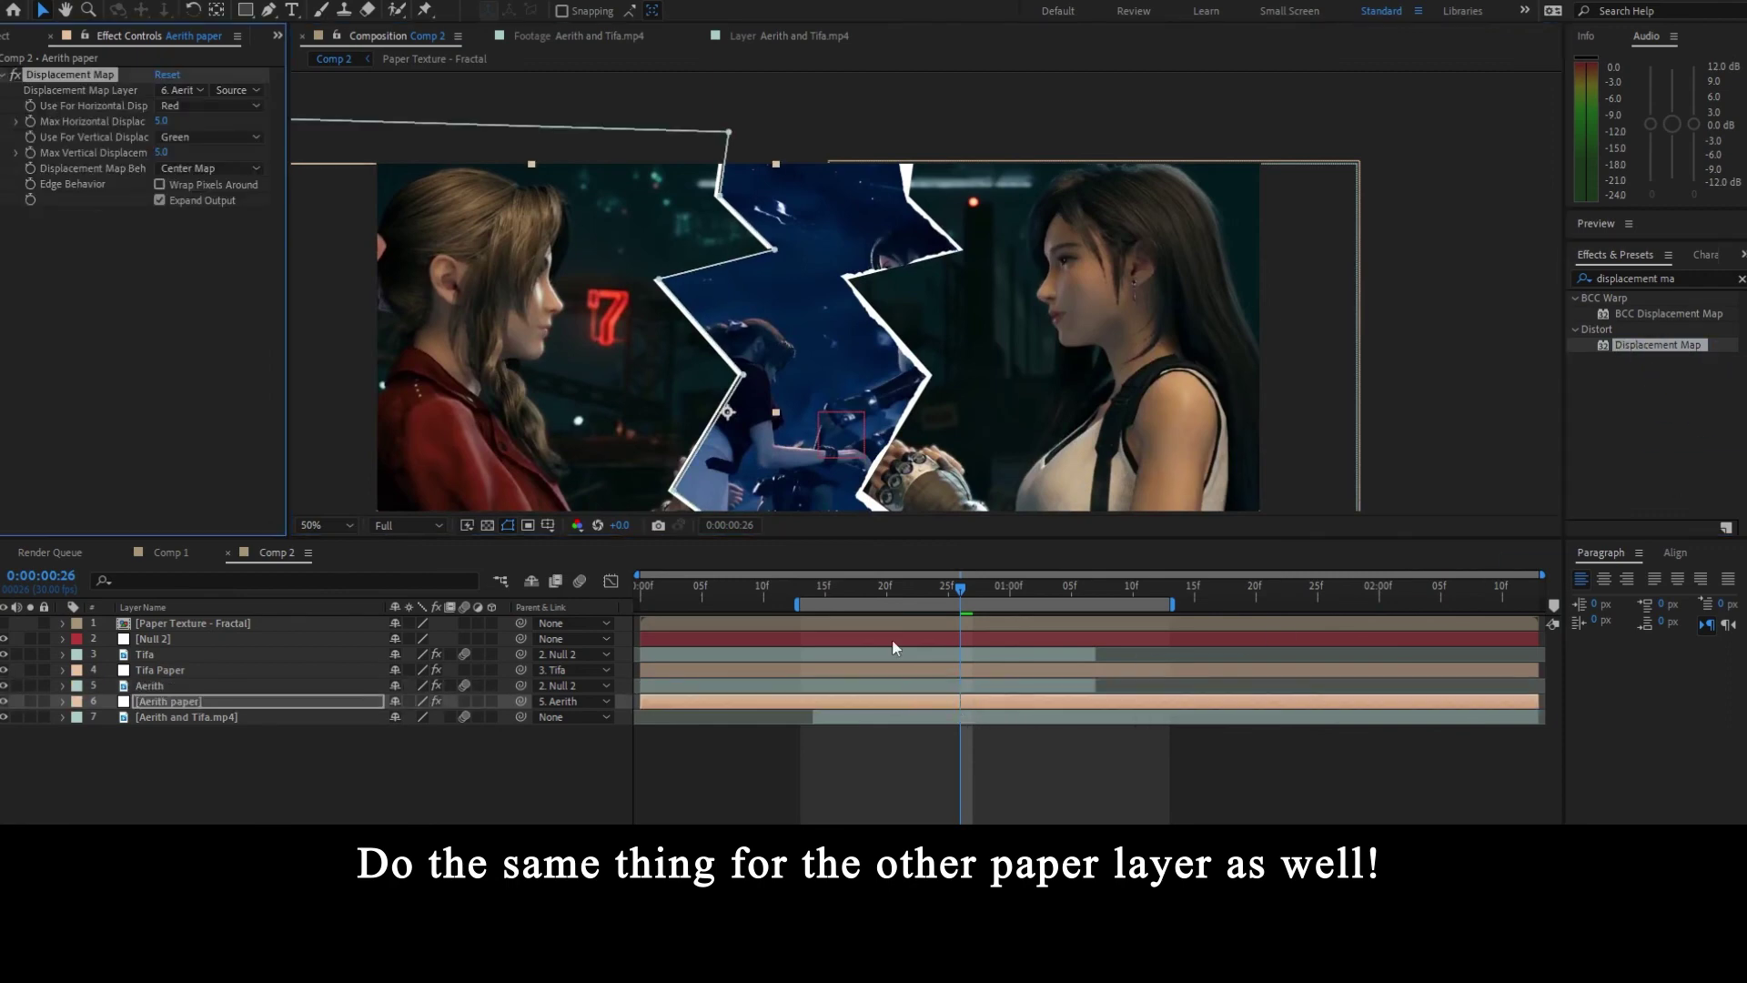
left_click(161, 122)
type("0")
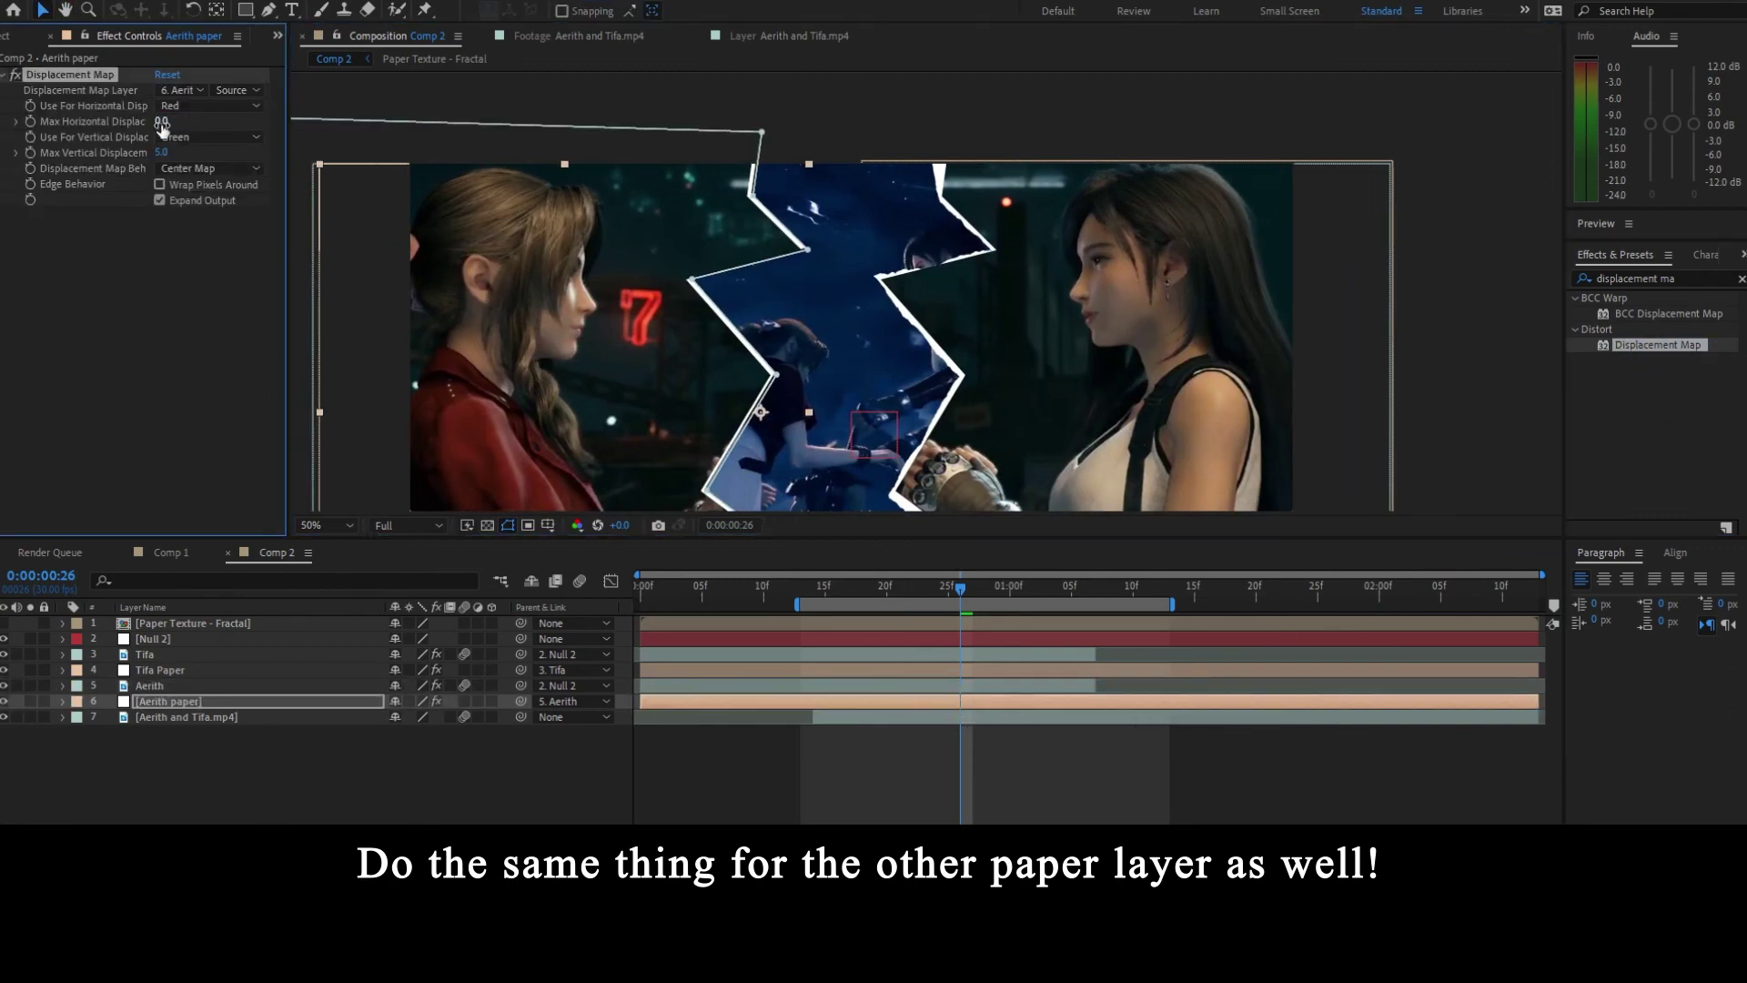
key("Return")
left_click(161, 153)
type("15")
key("Return")
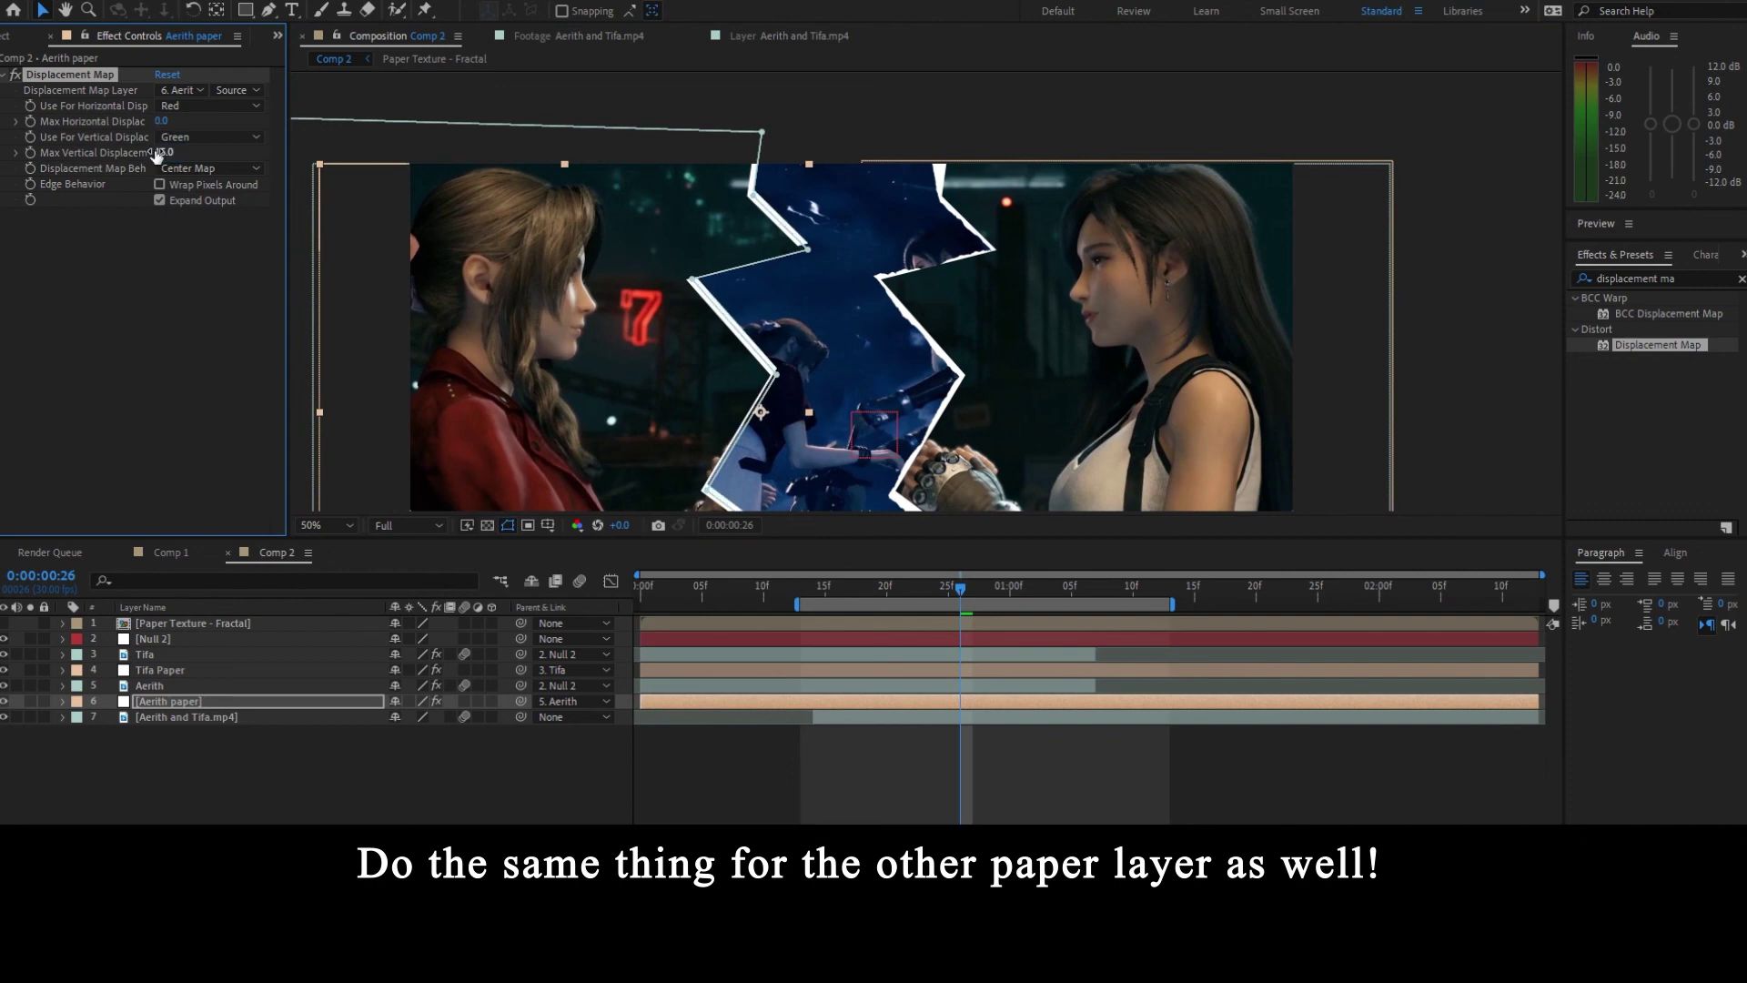
left_click(182, 90)
left_click(234, 140)
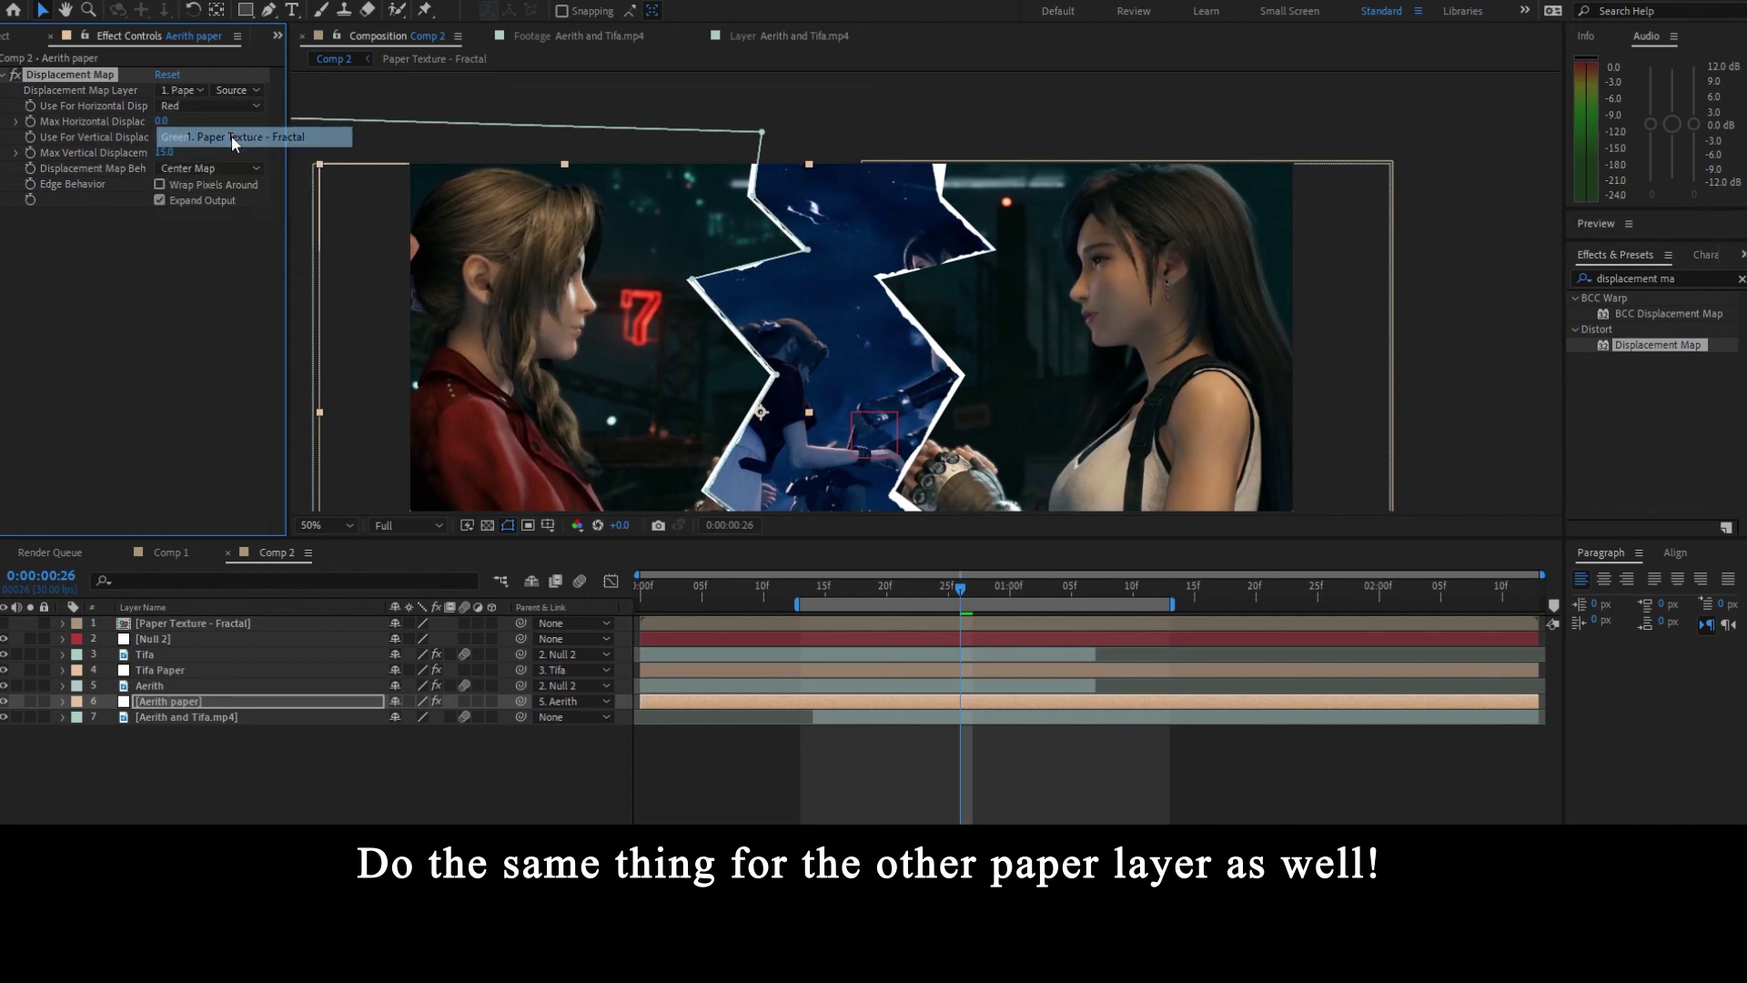
- Adjust the upper mask point of the Aerith paper layer to refine its white paper edge
left_click_drag(734, 341, 750, 315)
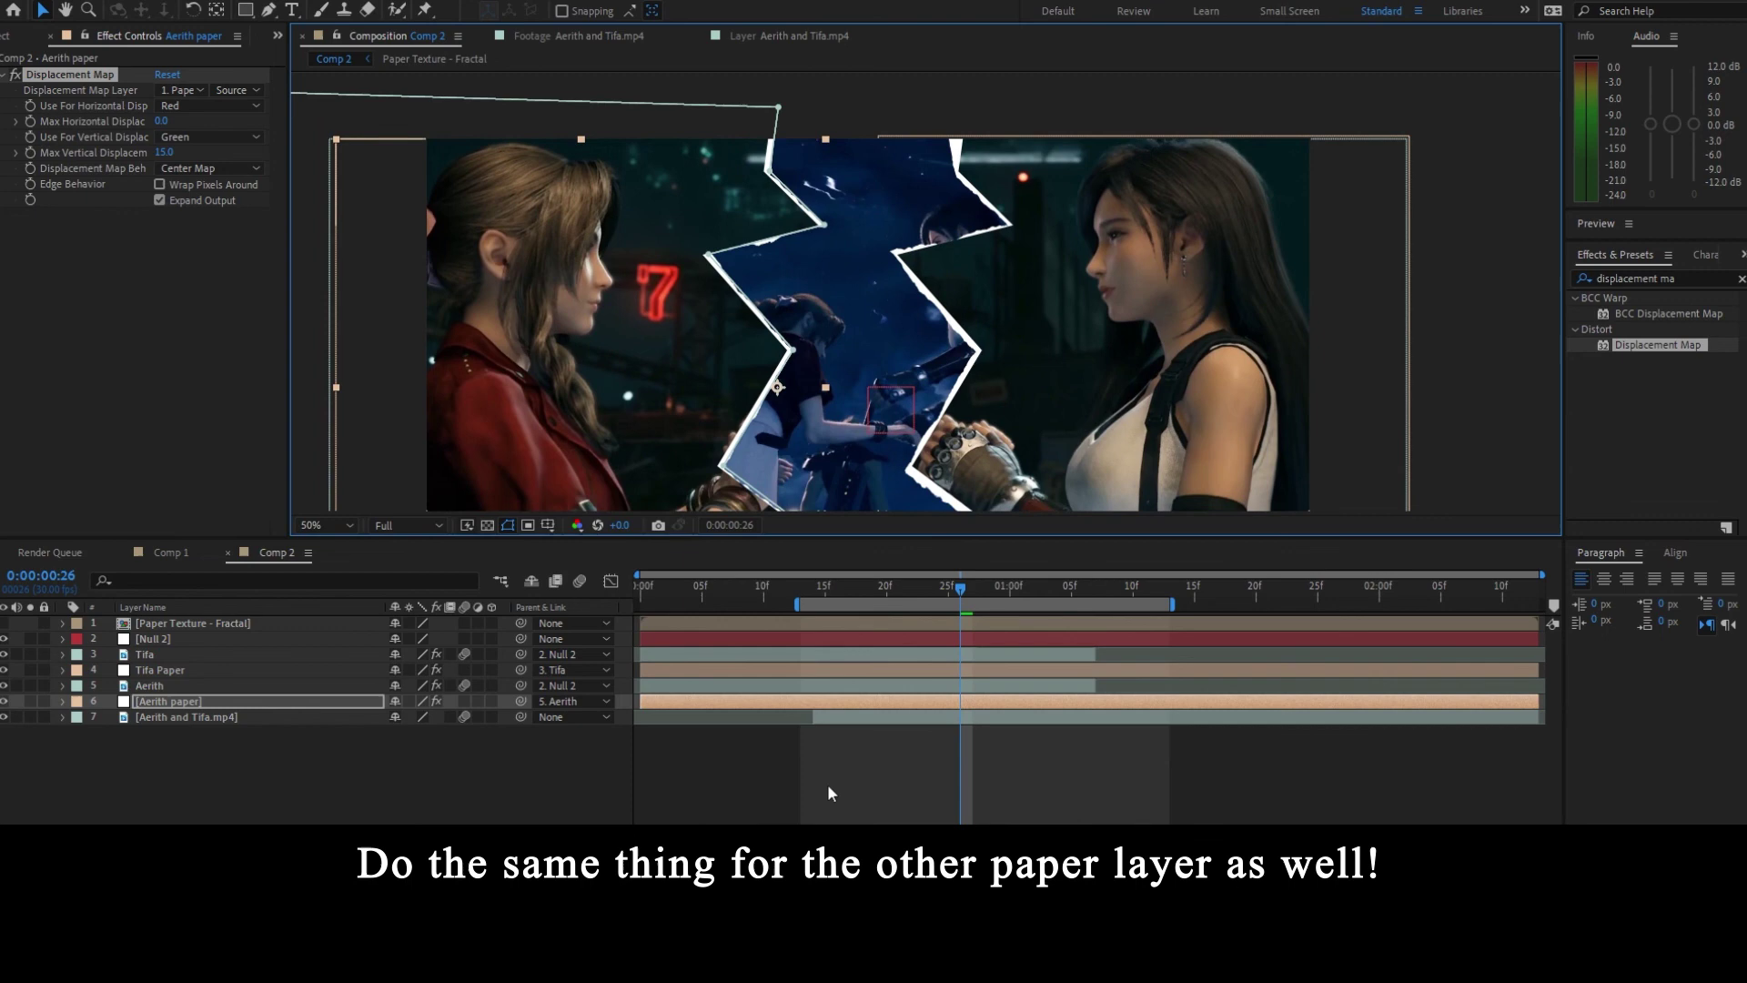
left_click(866, 702)
left_click(774, 110)
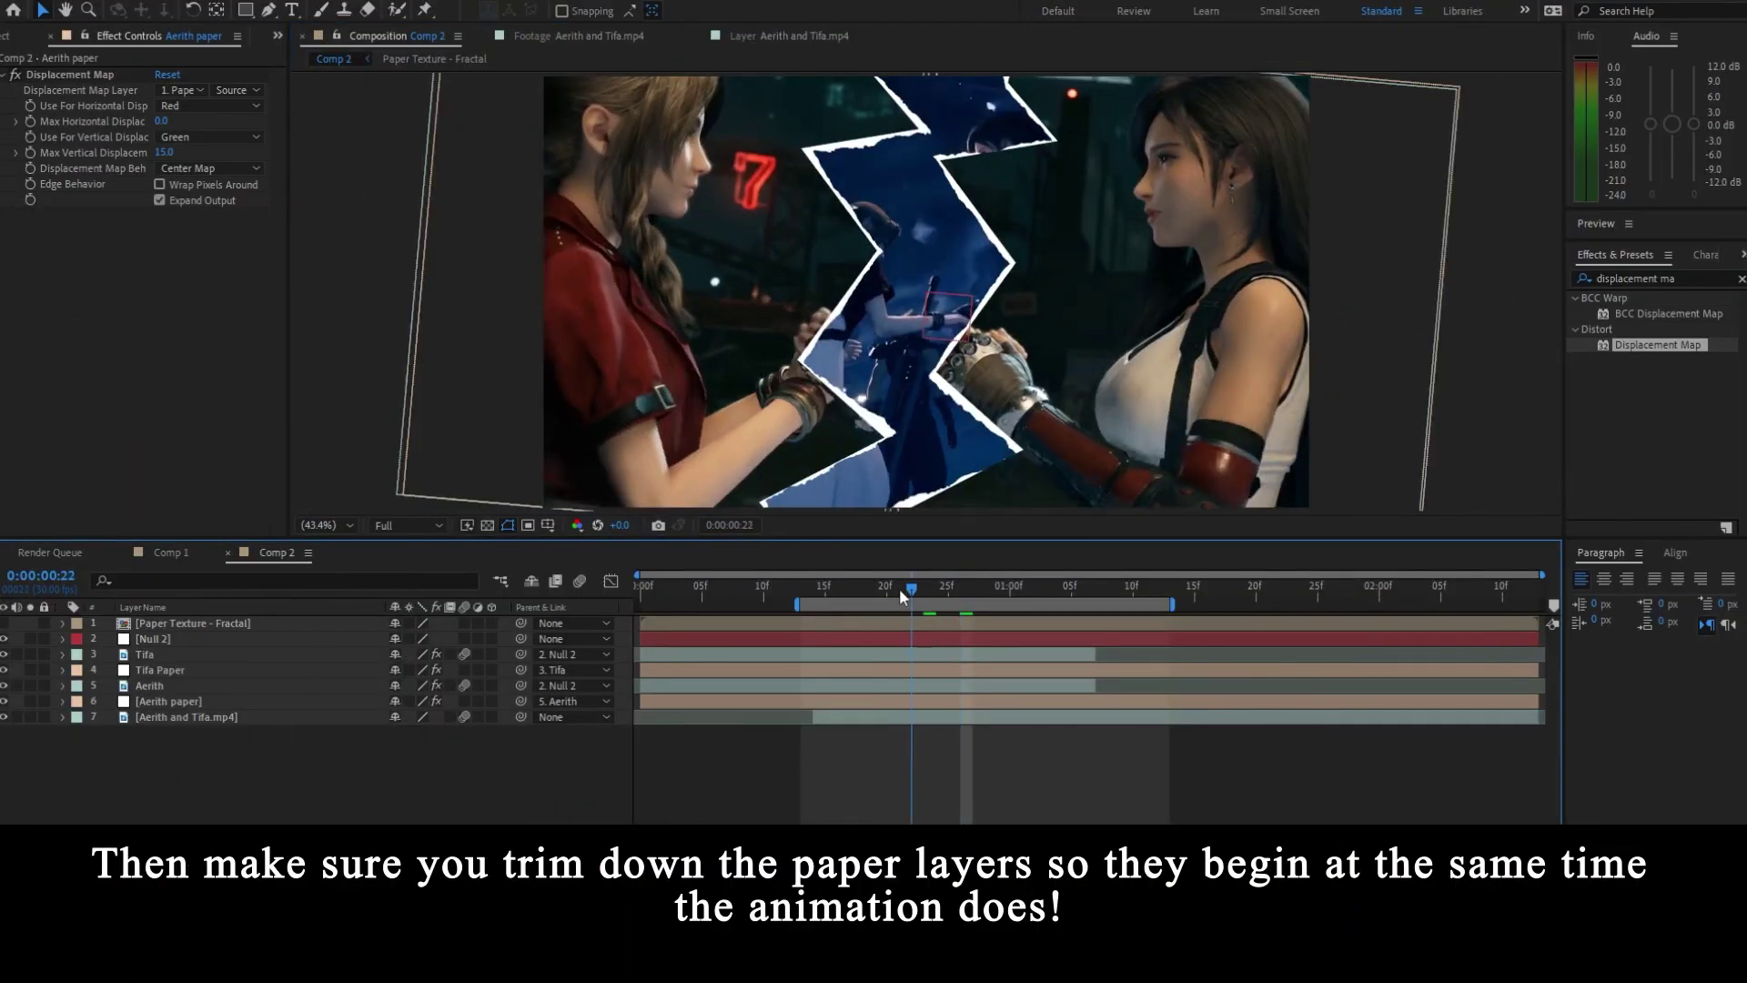
- Trim the start of both the Tifa Paper and Aerith paper layers to 0:00:00:14, where the split animation begins
left_click_drag(900, 588, 807, 615)
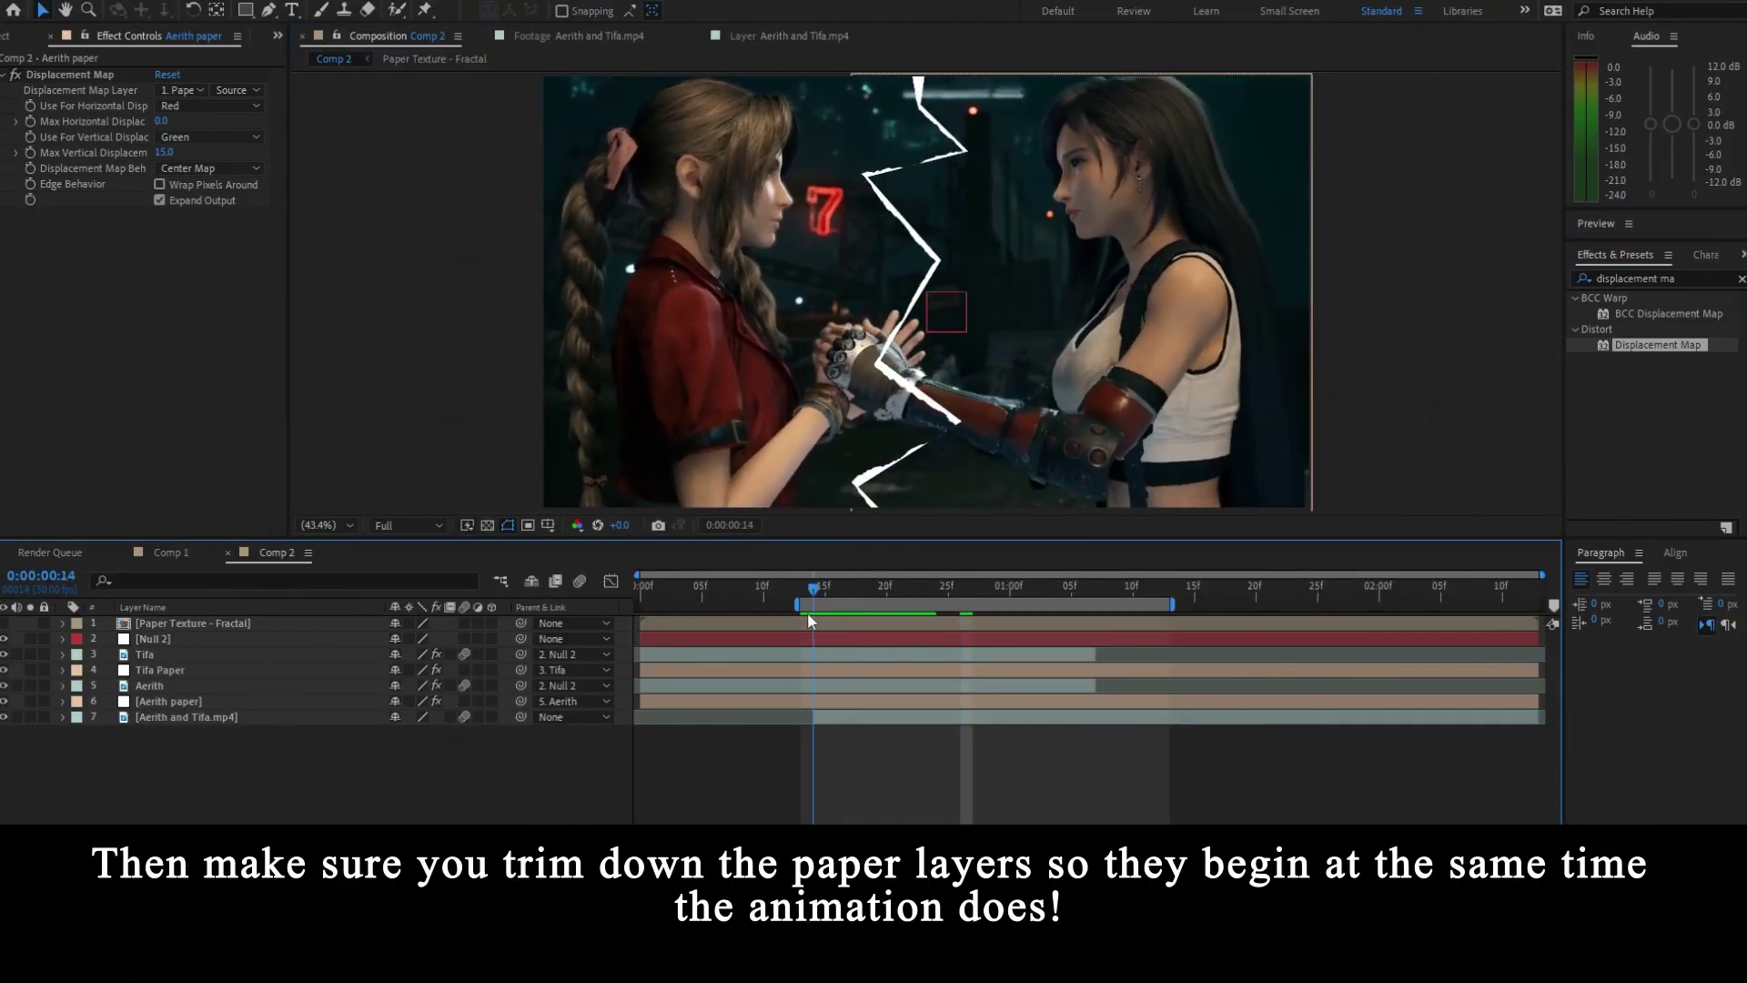
left_click(793, 699)
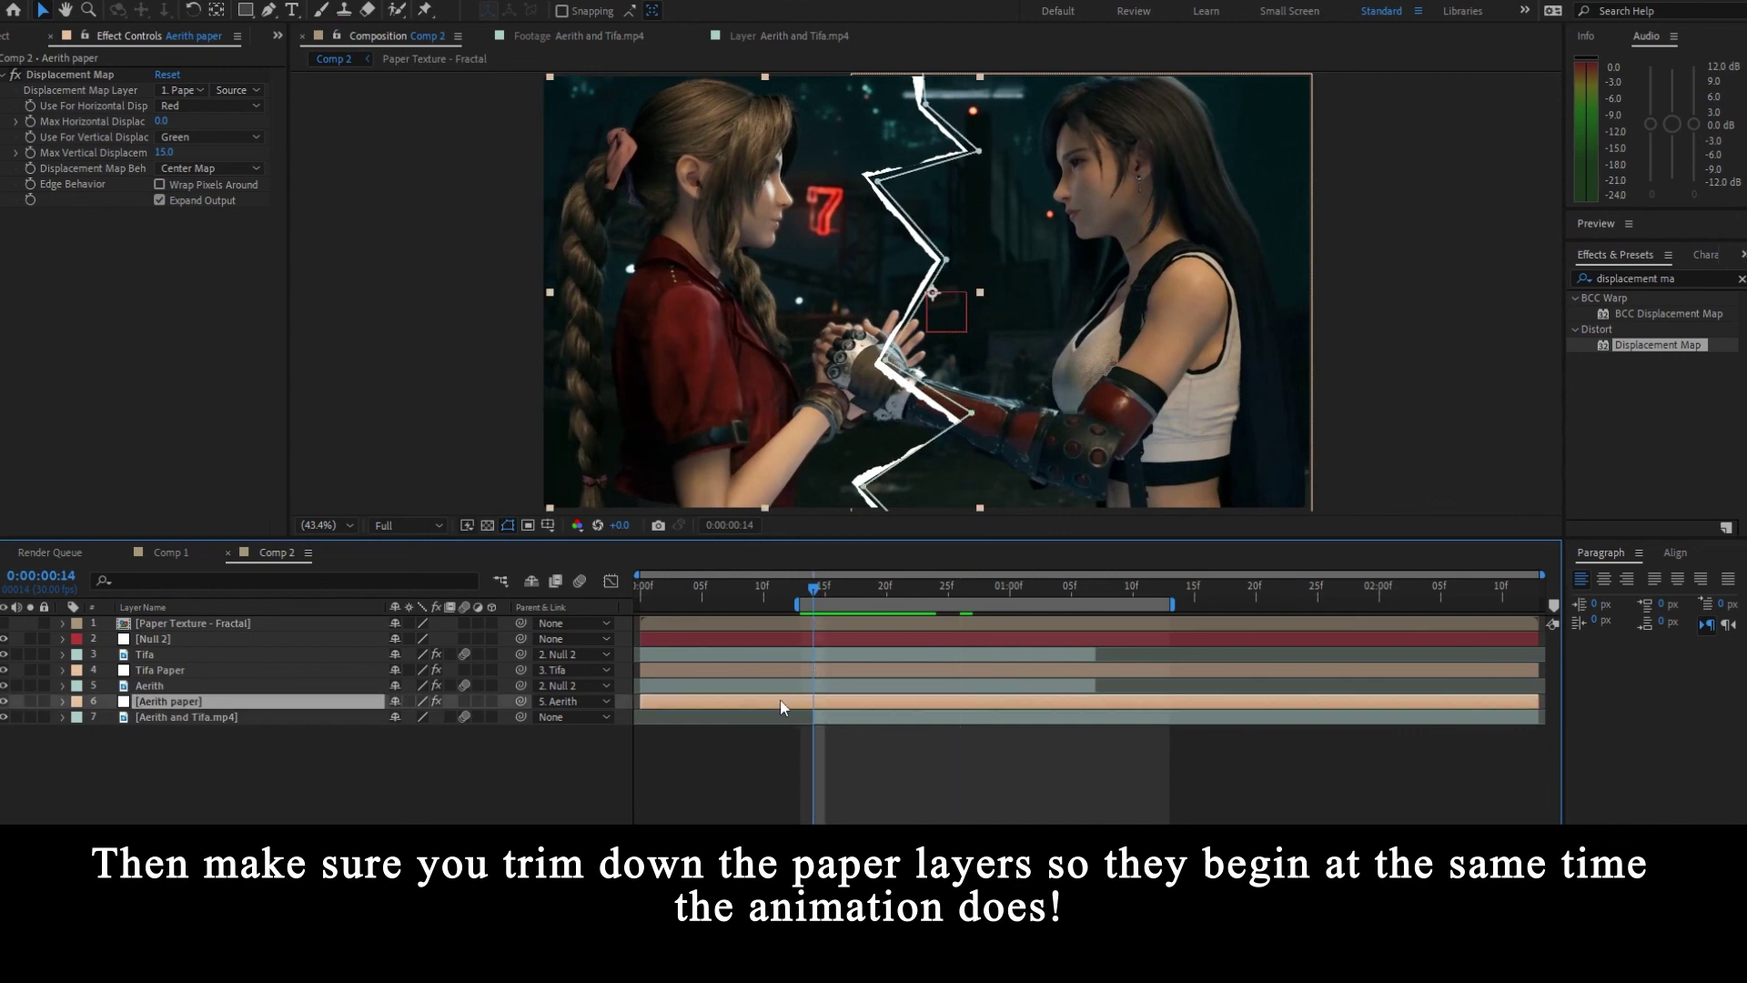
left_click(788, 670, "ctrl")
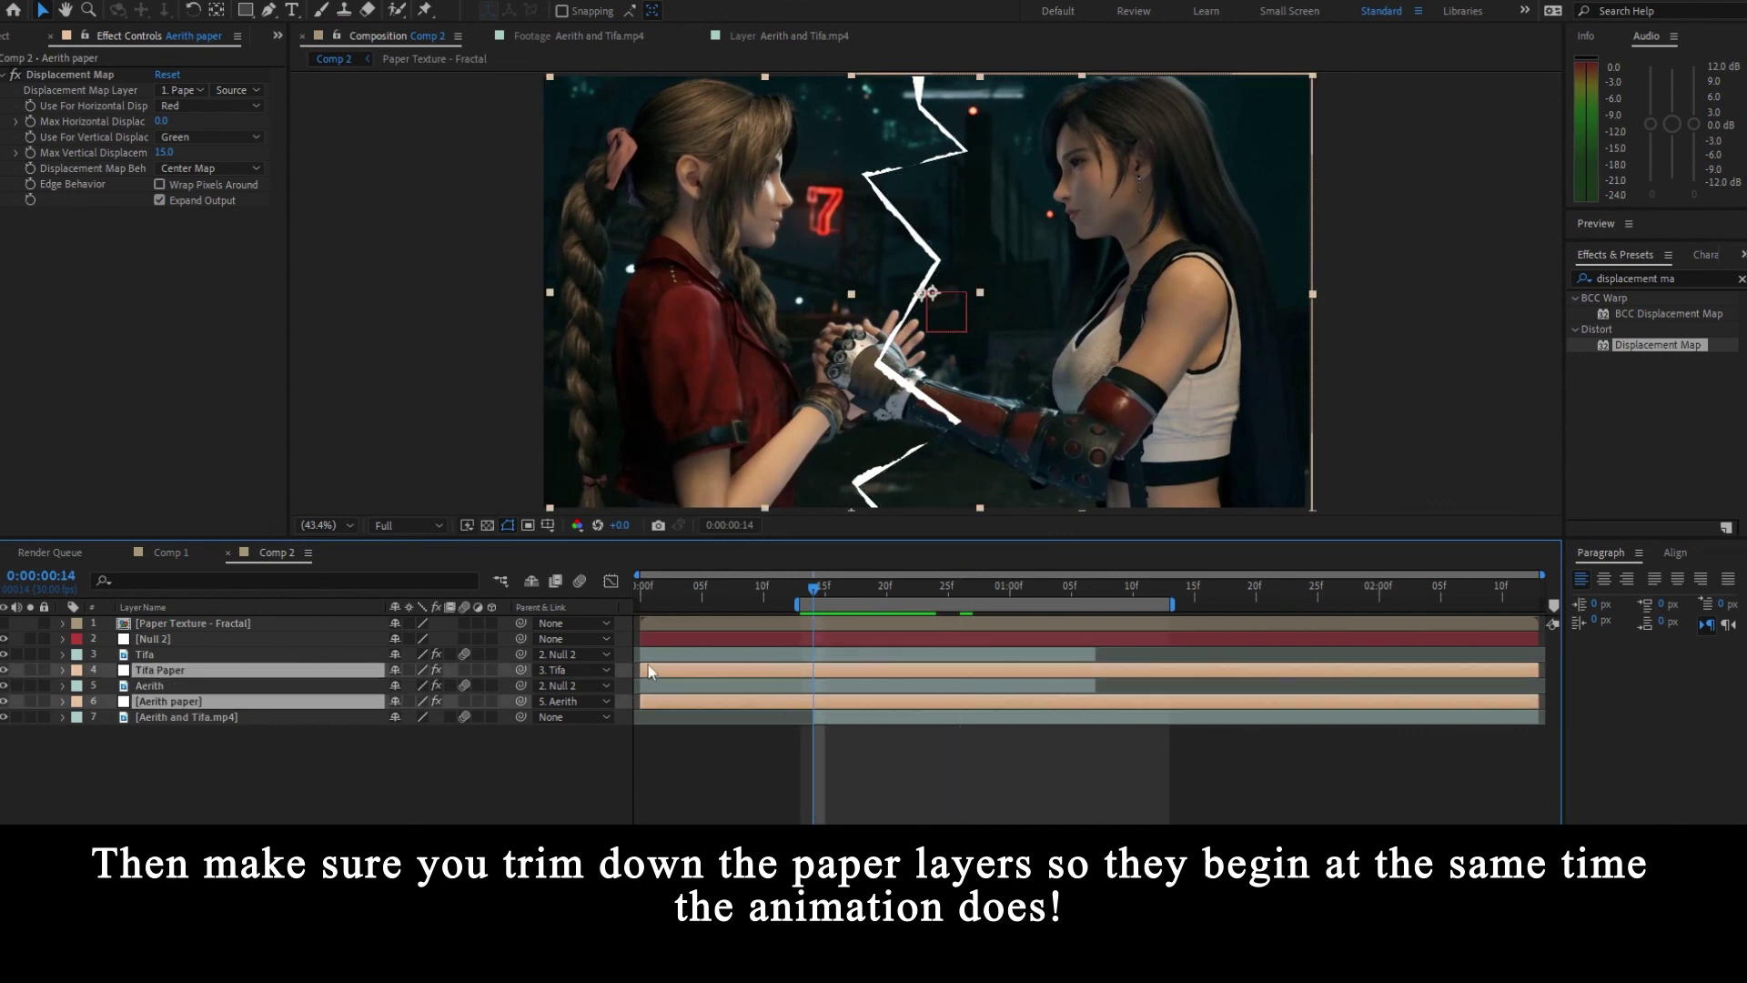
left_click_drag(647, 670, 812, 670)
left_click(870, 777)
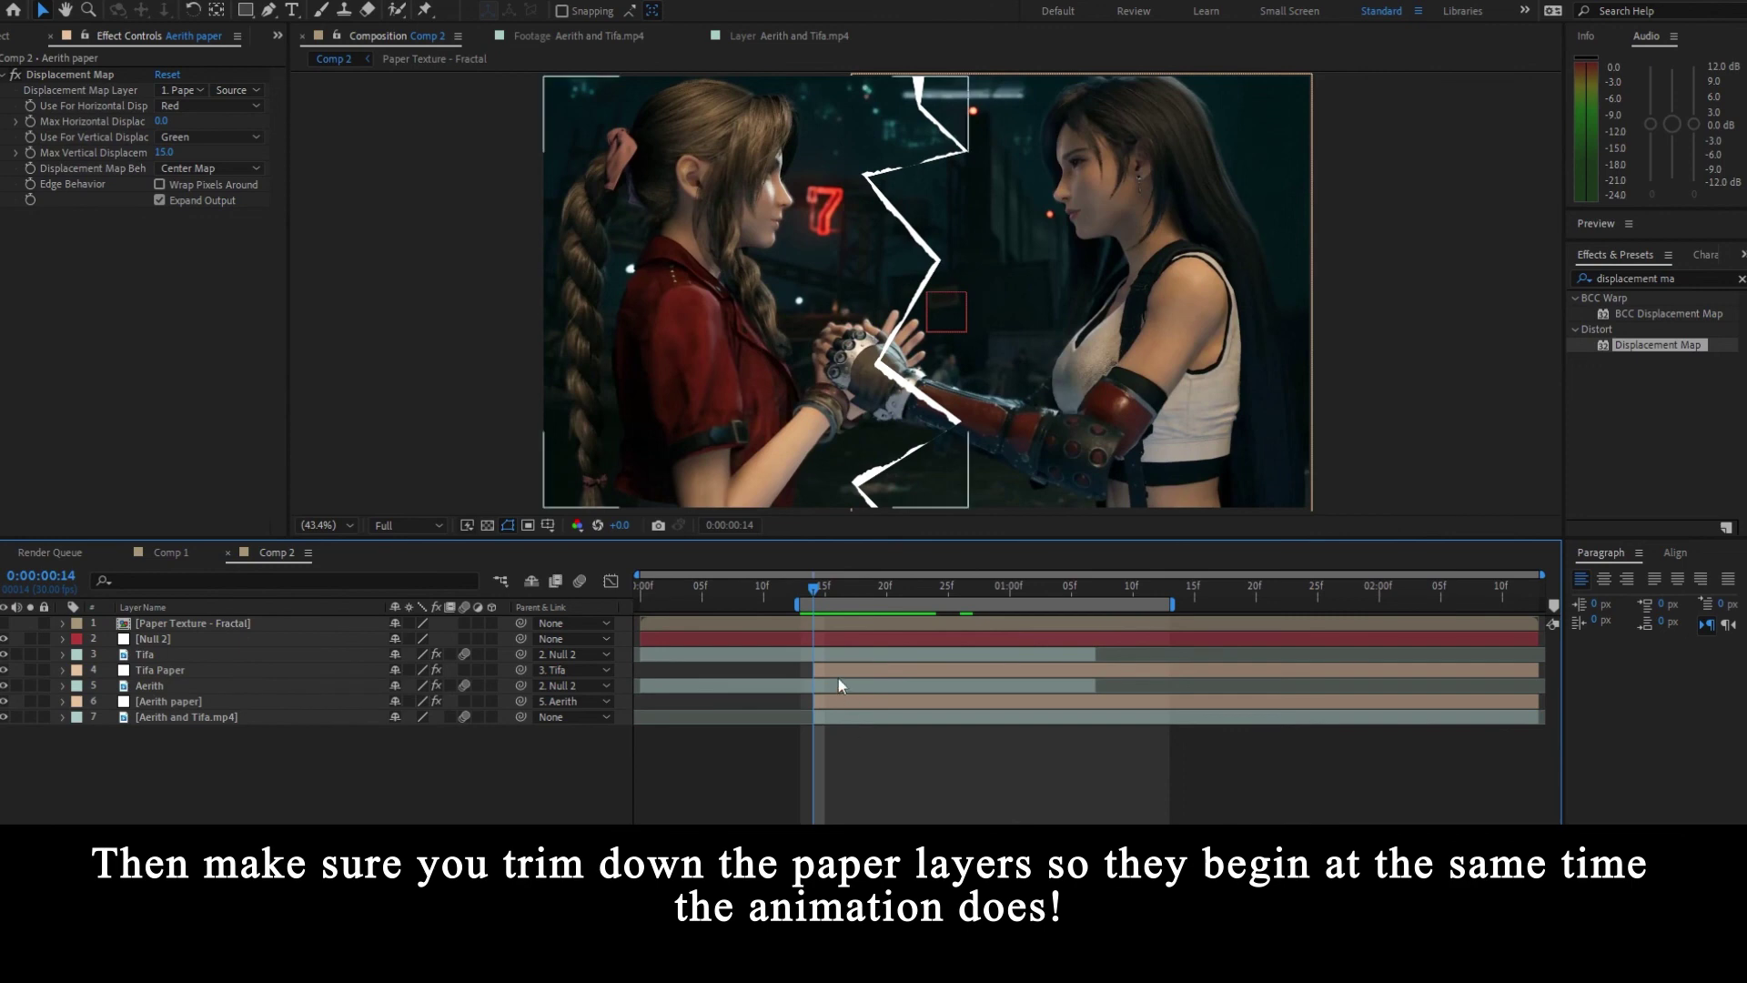
- Reveal the Position keyframes of the Tifa and Aerith layers and compare their start with the trimmed paper layers
left_click(833, 671)
left_click(832, 700, "ctrl")
left_click(839, 748)
left_click(827, 657)
key("p")
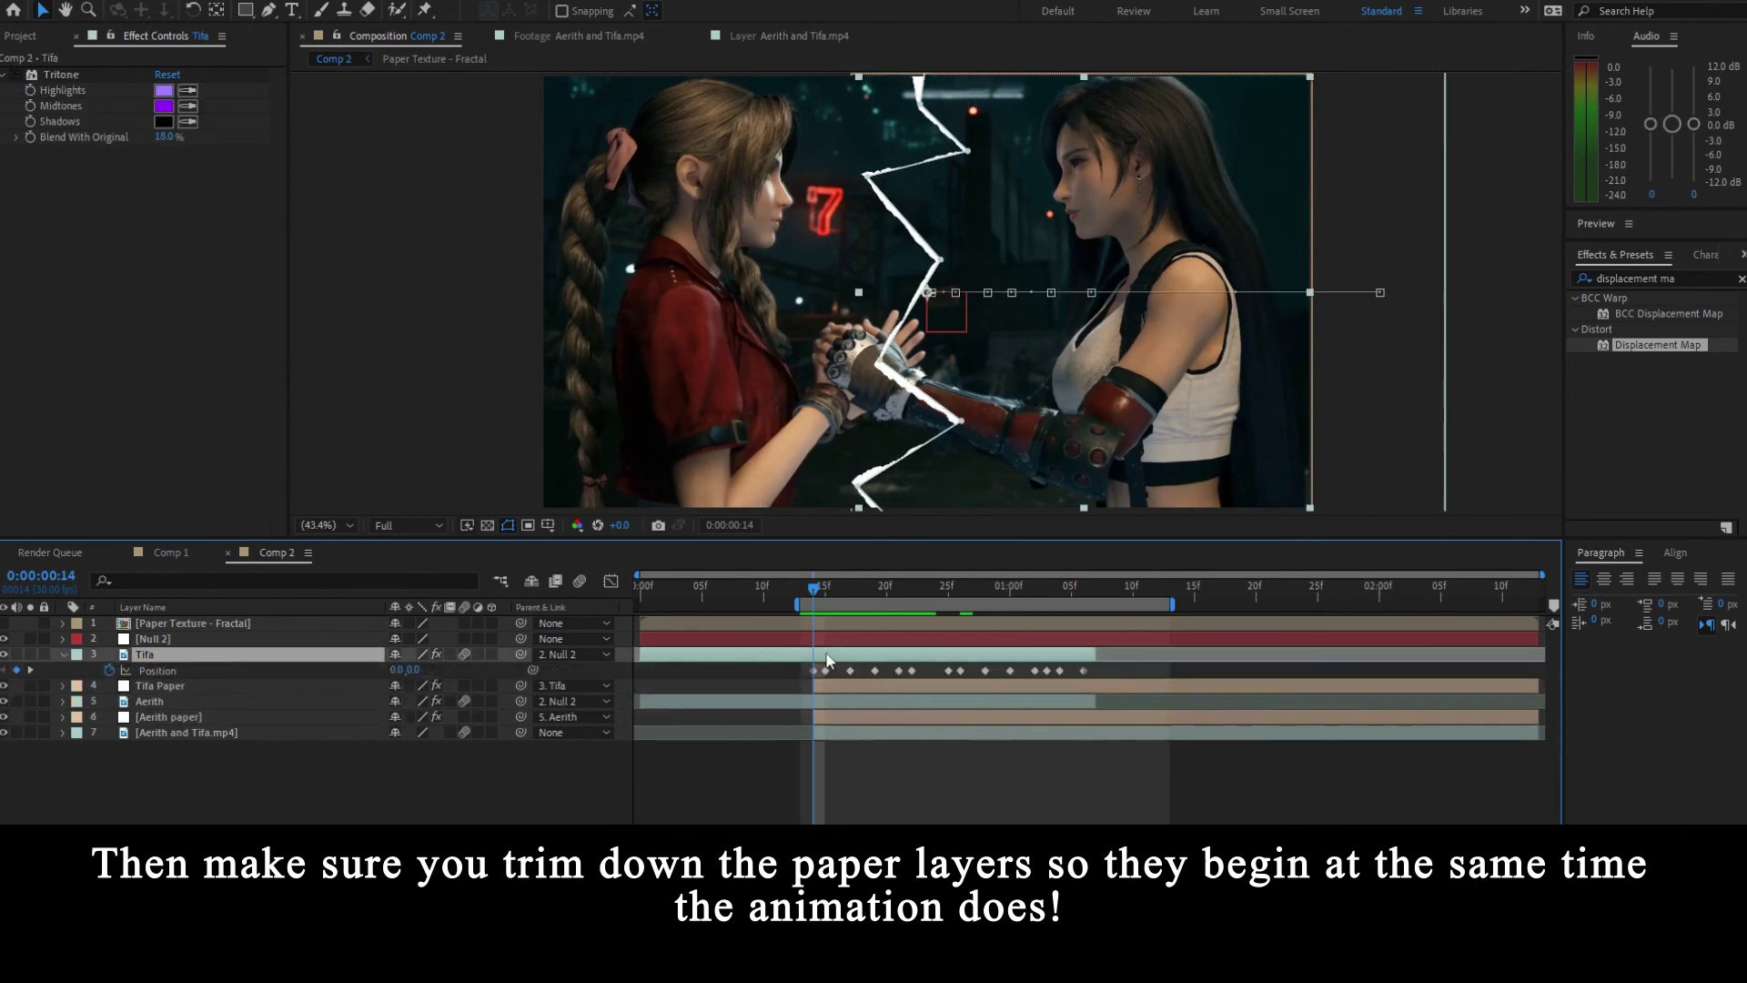
left_click(824, 703)
key("p")
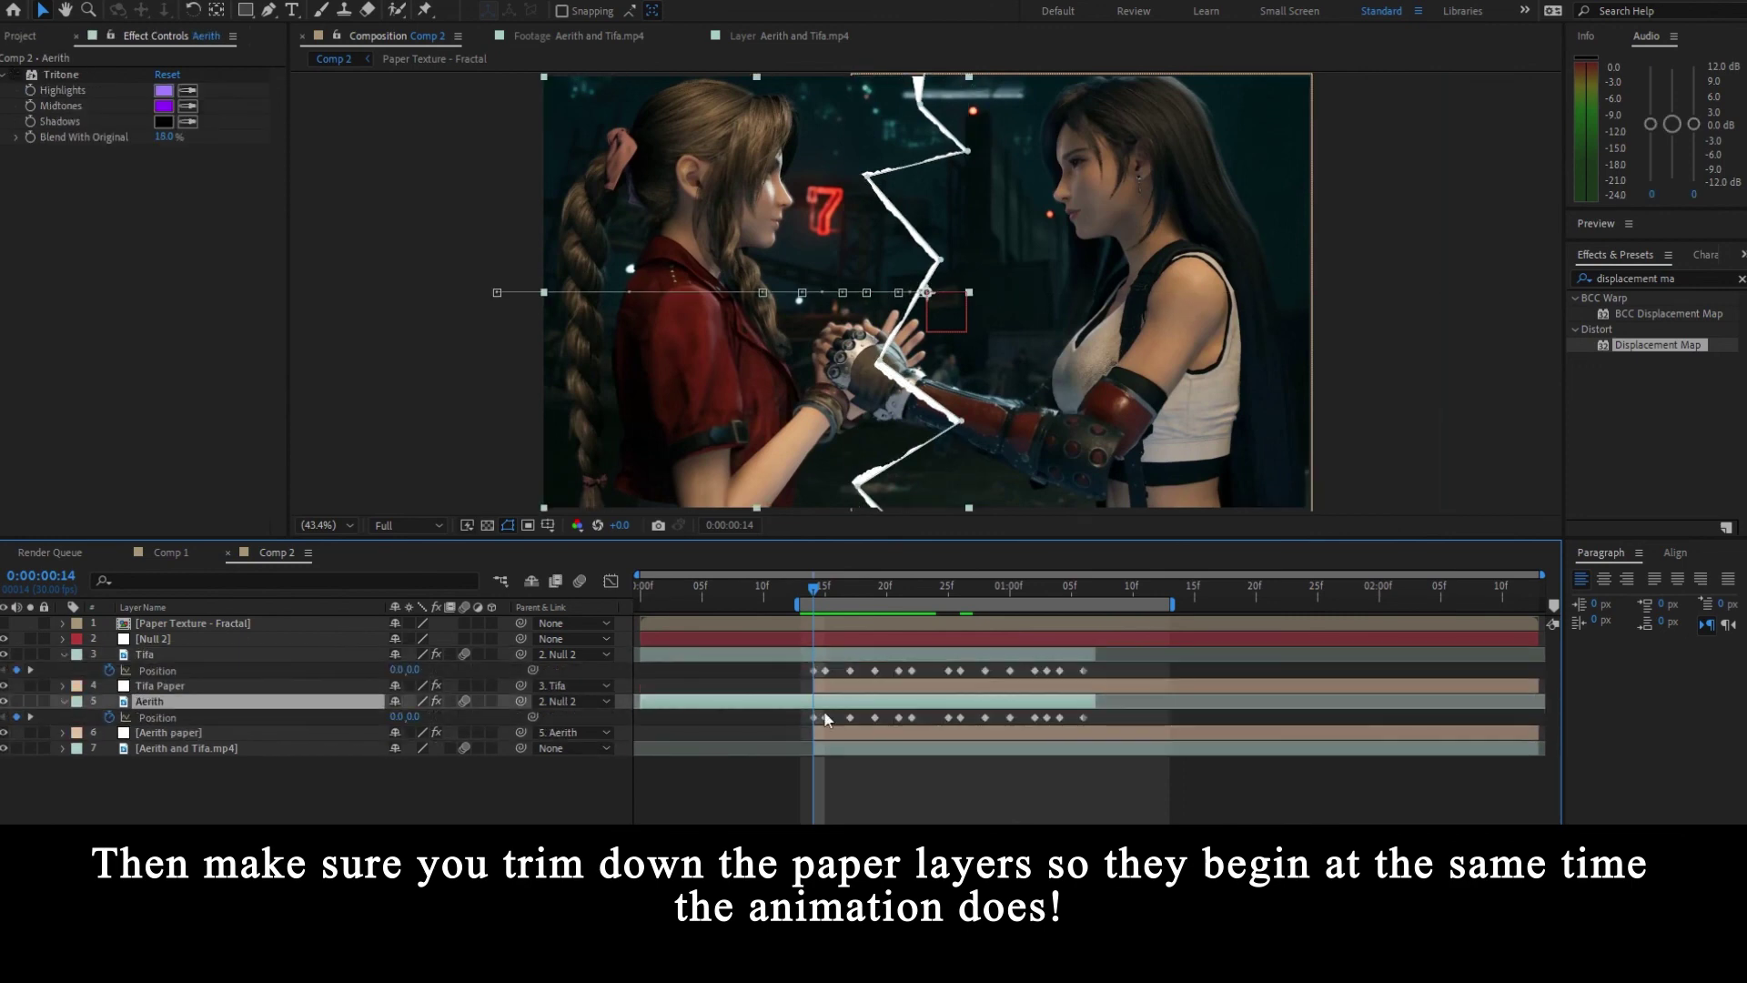
left_click(829, 733)
left_click(832, 683)
left_click(834, 784)
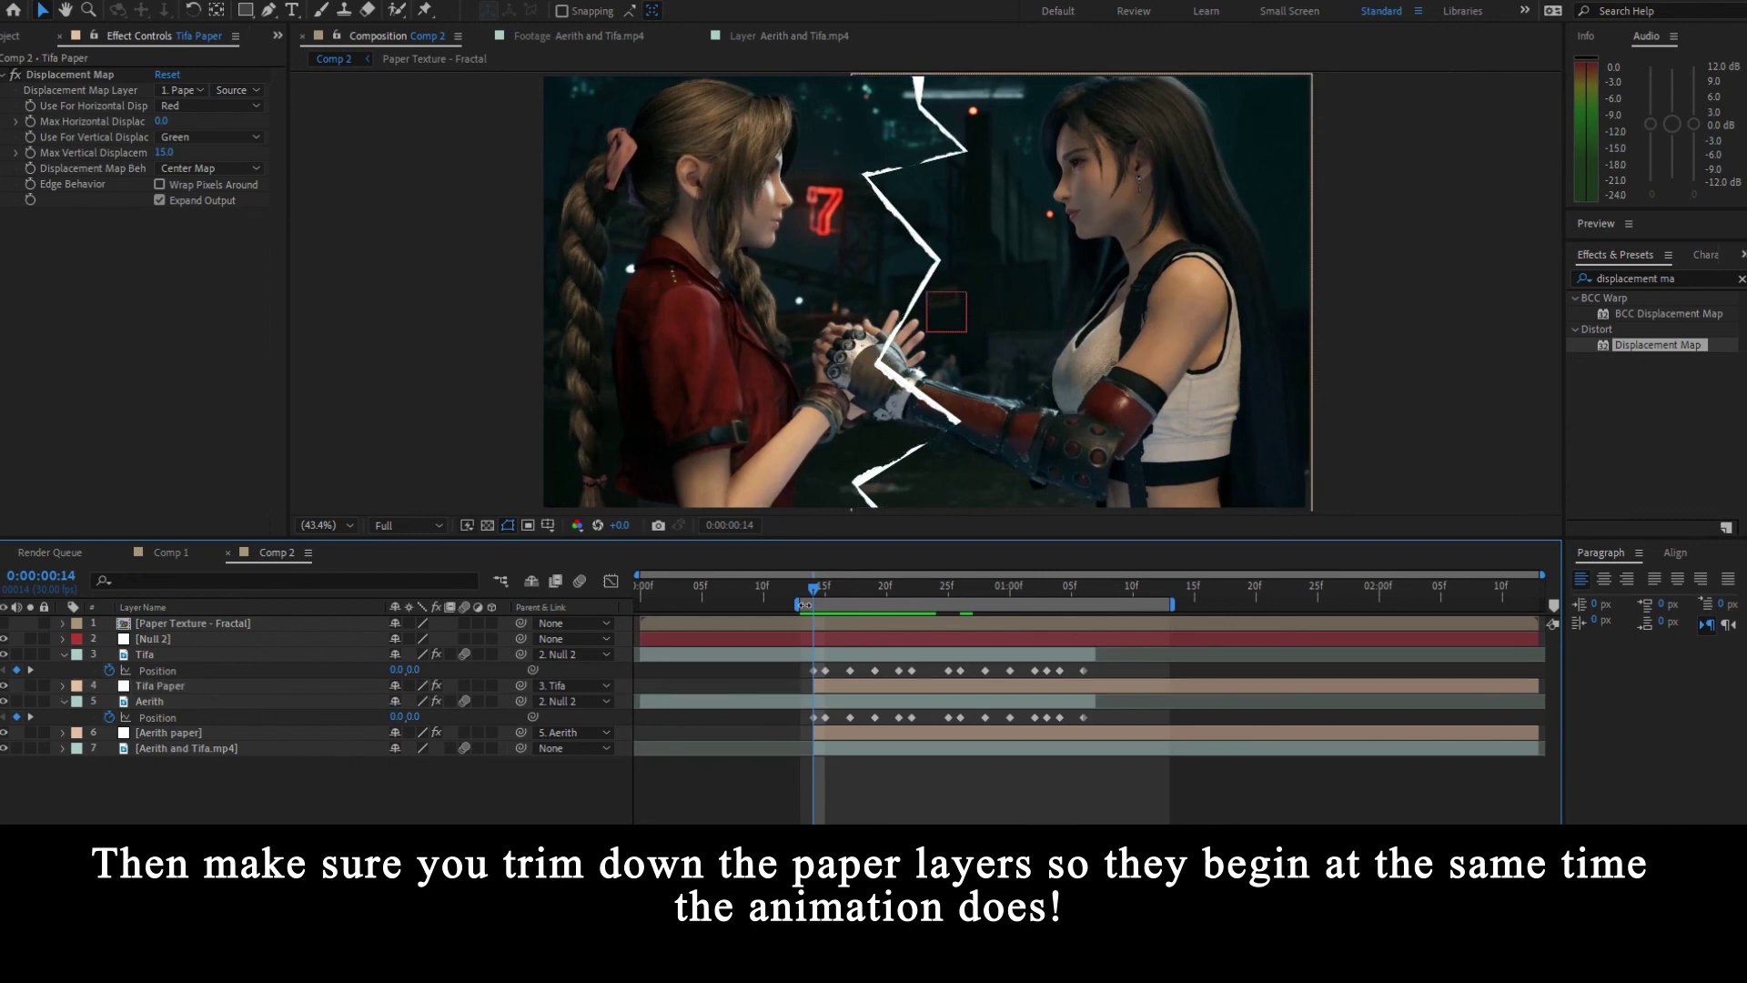
- Preview the crack-split transition from the beginning of the composition
left_click_drag(814, 590, 598, 615)
key("space")
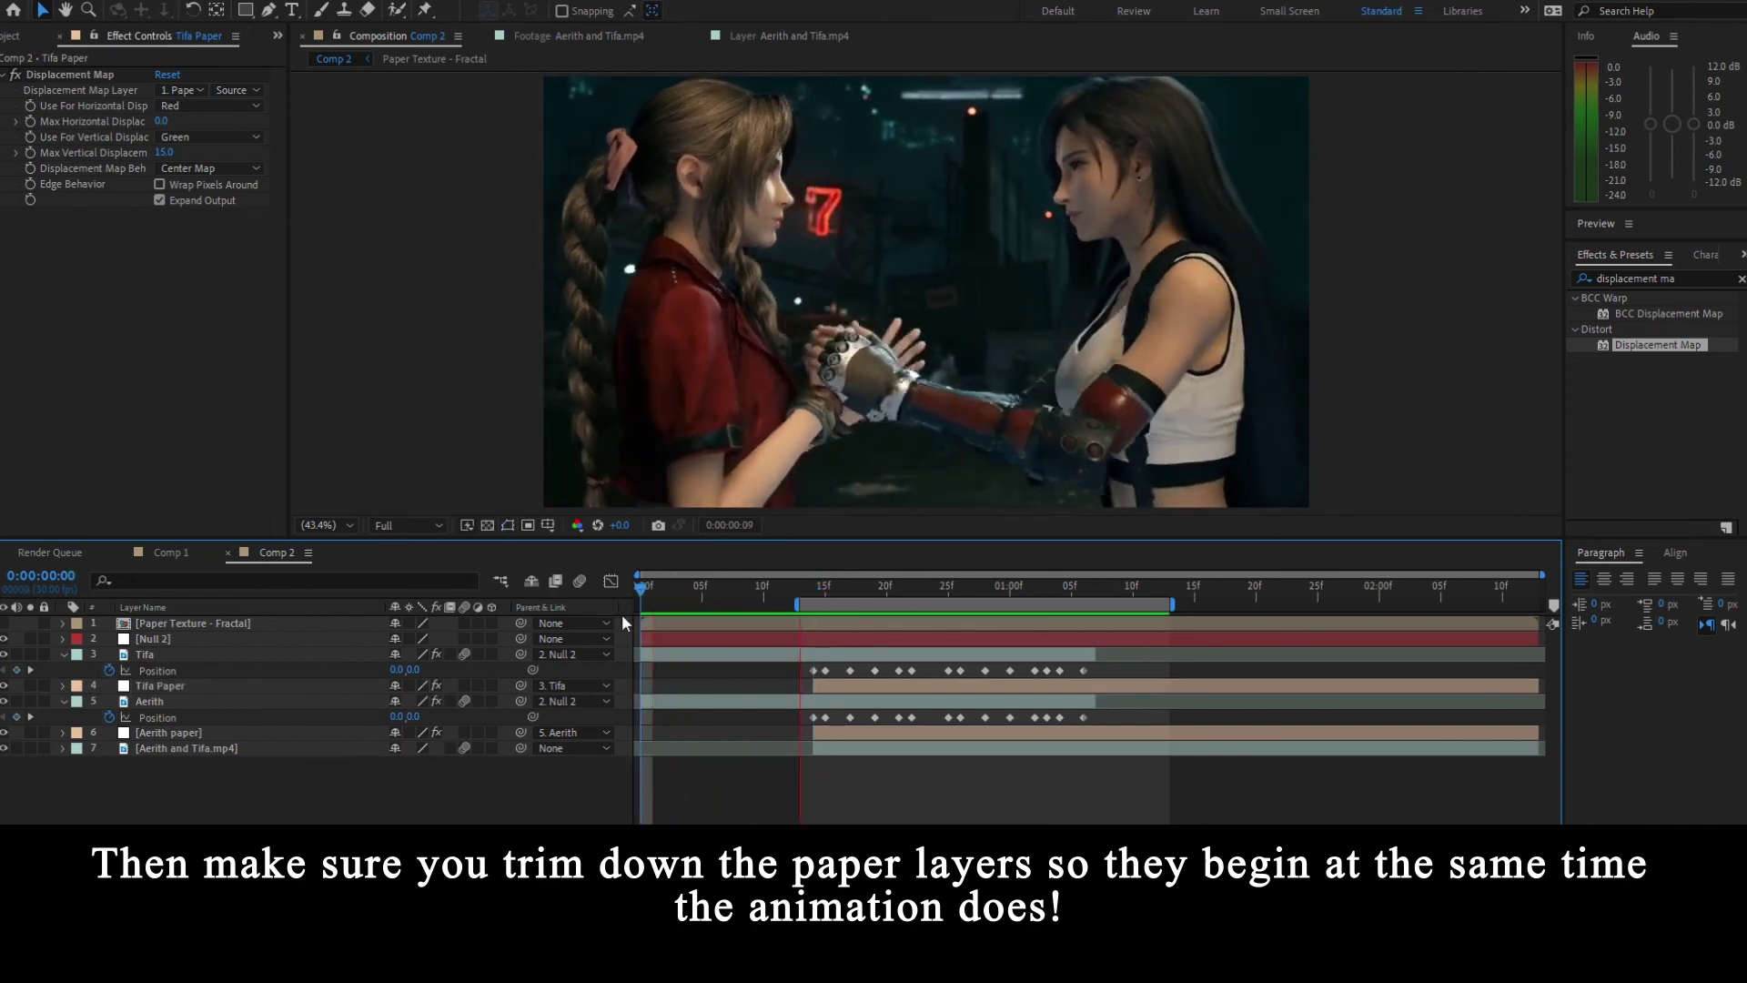